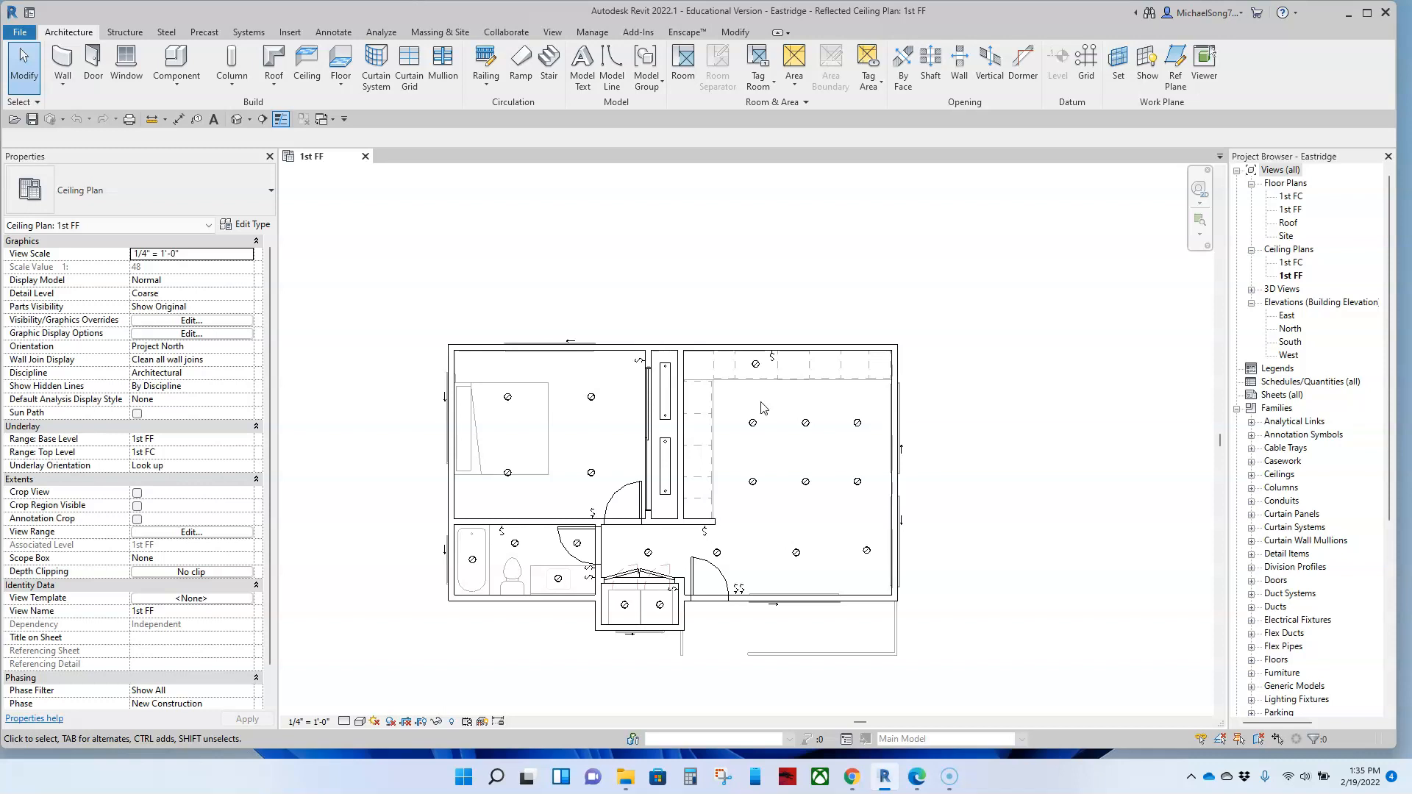
Step: Open the default 3D view and examine how the kitchen window lines up with the sink and base cabinets
{"action": "left_click", "coordinate": [236, 120]}
{"action": "middle_click_drag", "start_coordinate": [567, 441], "coordinate": [624, 610], "text": "shift"}
{"action": "scroll", "coordinate": [809, 456], "scroll_direction": "up", "scroll_amount": 6}
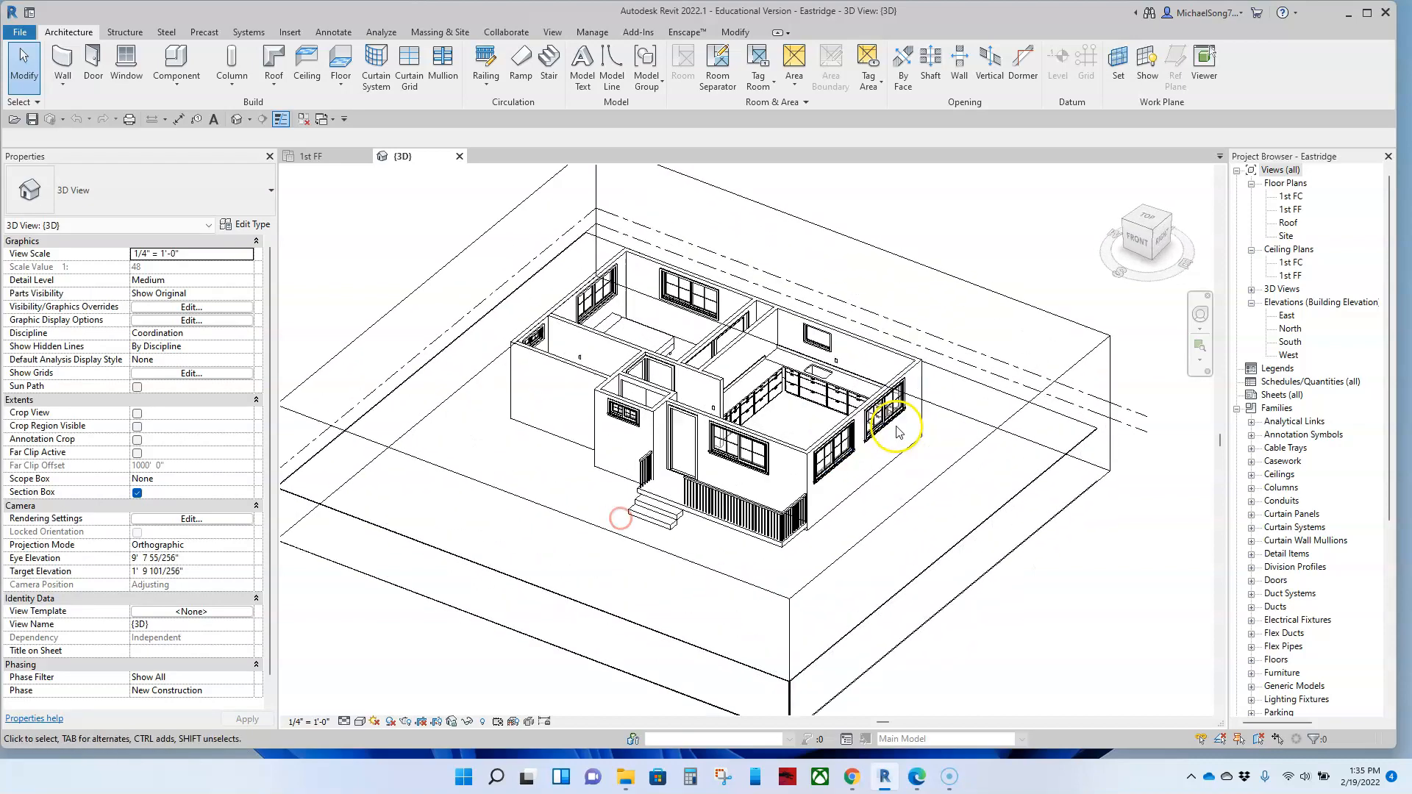
{"action": "middle_click_drag", "start_coordinate": [786, 377], "coordinate": [722, 490], "text": "shift"}
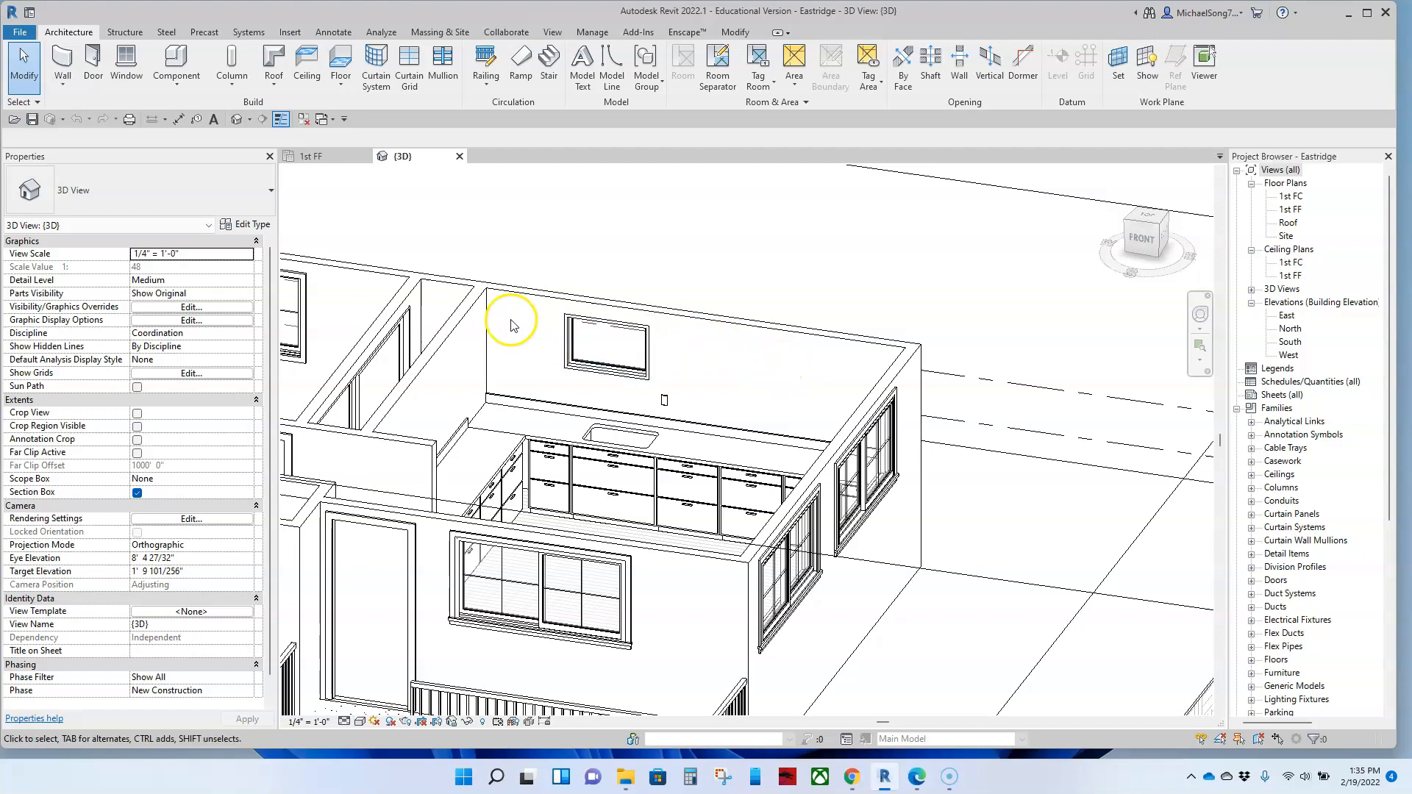
{"action": "middle_click_drag", "start_coordinate": [678, 462], "coordinate": [750, 542], "text": "shift"}
{"action": "middle_click_drag", "start_coordinate": [617, 391], "coordinate": [807, 474]}
{"action": "scroll", "coordinate": [766, 456], "scroll_direction": "up", "scroll_amount": 2}
{"action": "middle_click_drag", "start_coordinate": [708, 422], "coordinate": [704, 457]}
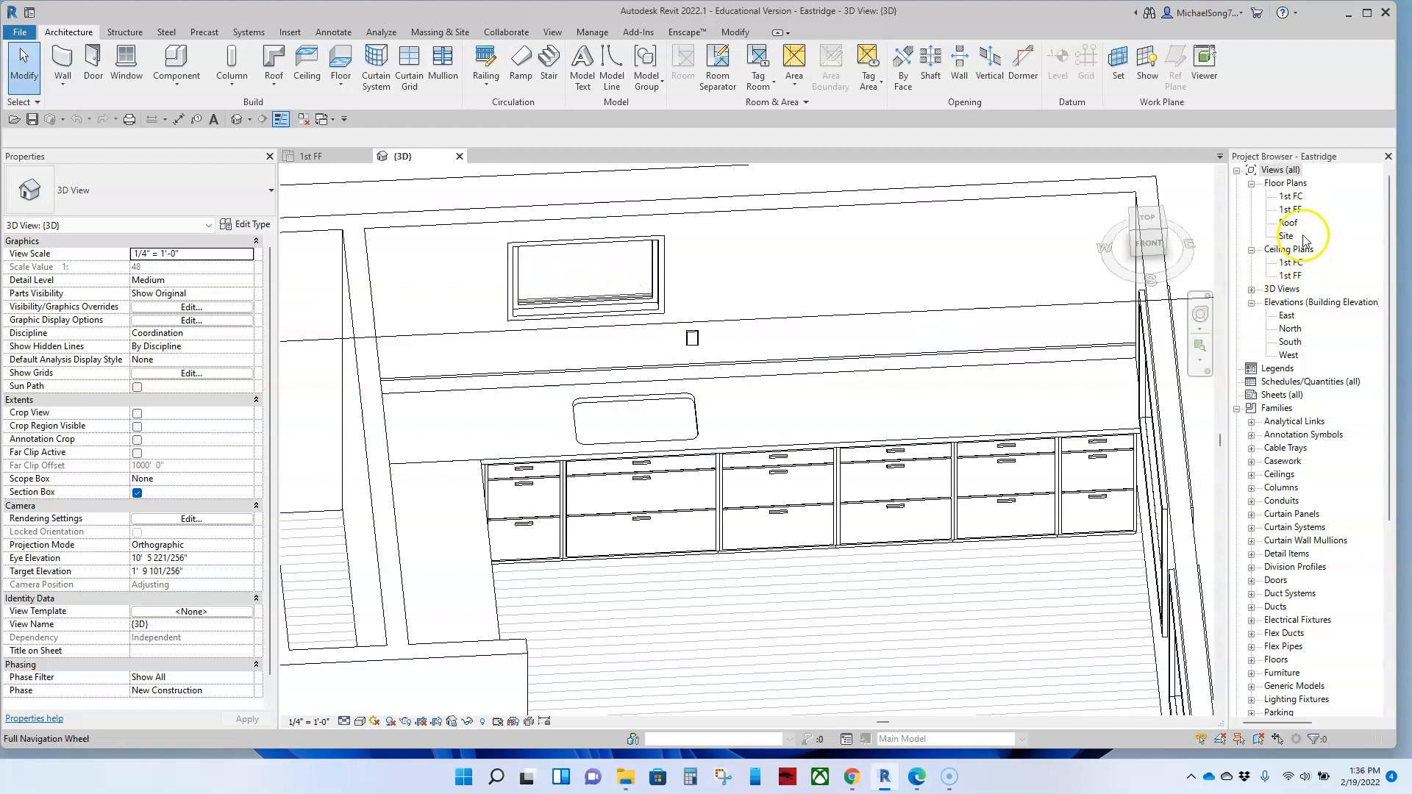
Step: Open the 1st FF floor plan at the kitchen sink wall and maximize the application window
{"action": "double_click", "coordinate": [1298, 211]}
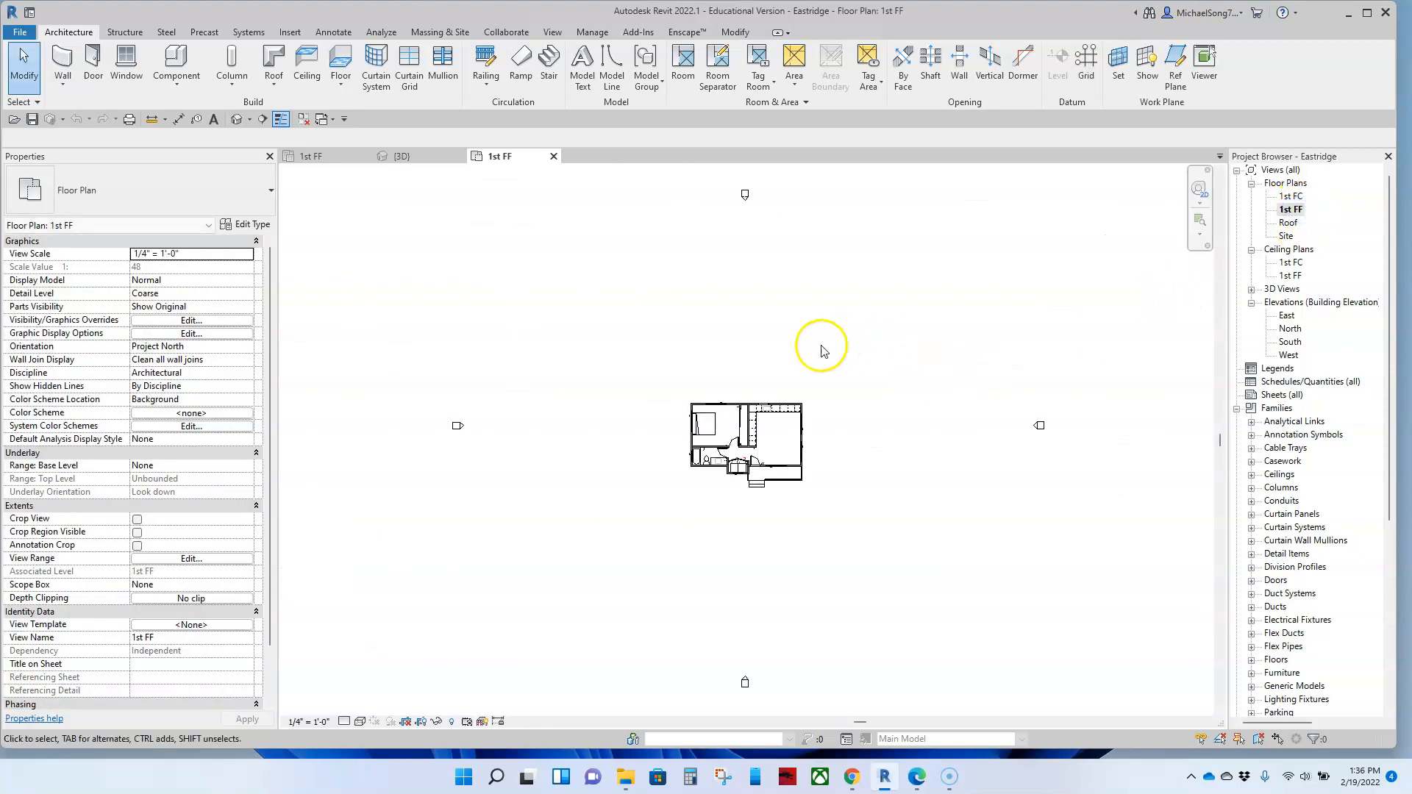
{"action": "scroll", "coordinate": [694, 410], "scroll_direction": "up", "scroll_amount": 5}
{"action": "middle_click_drag", "start_coordinate": [910, 573], "coordinate": [871, 481]}
{"action": "scroll", "coordinate": [835, 511], "scroll_direction": "down", "scroll_amount": 1}
{"action": "middle_click_drag", "start_coordinate": [853, 567], "coordinate": [810, 507]}
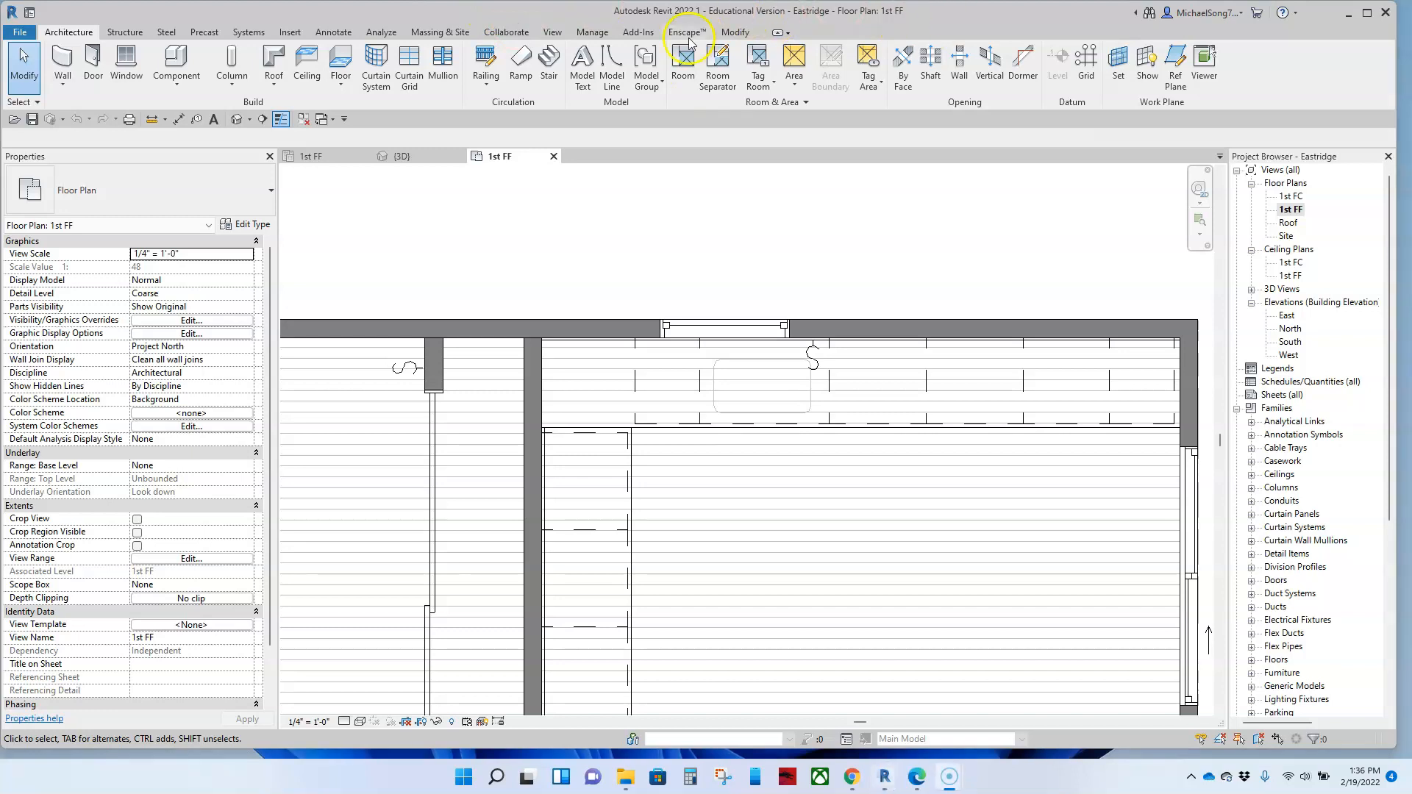
{"action": "left_click", "coordinate": [735, 32]}
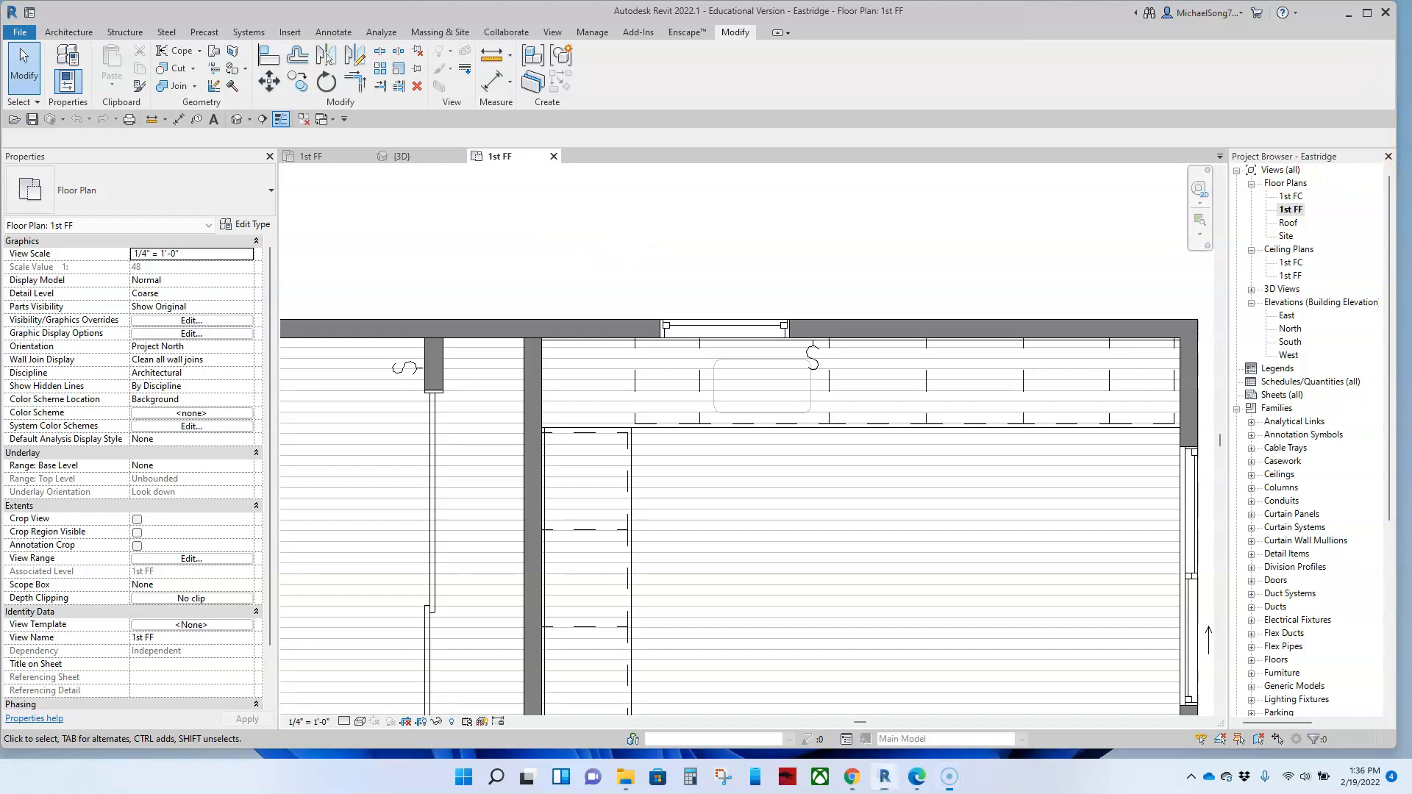
{"action": "left_click", "coordinate": [1367, 13]}
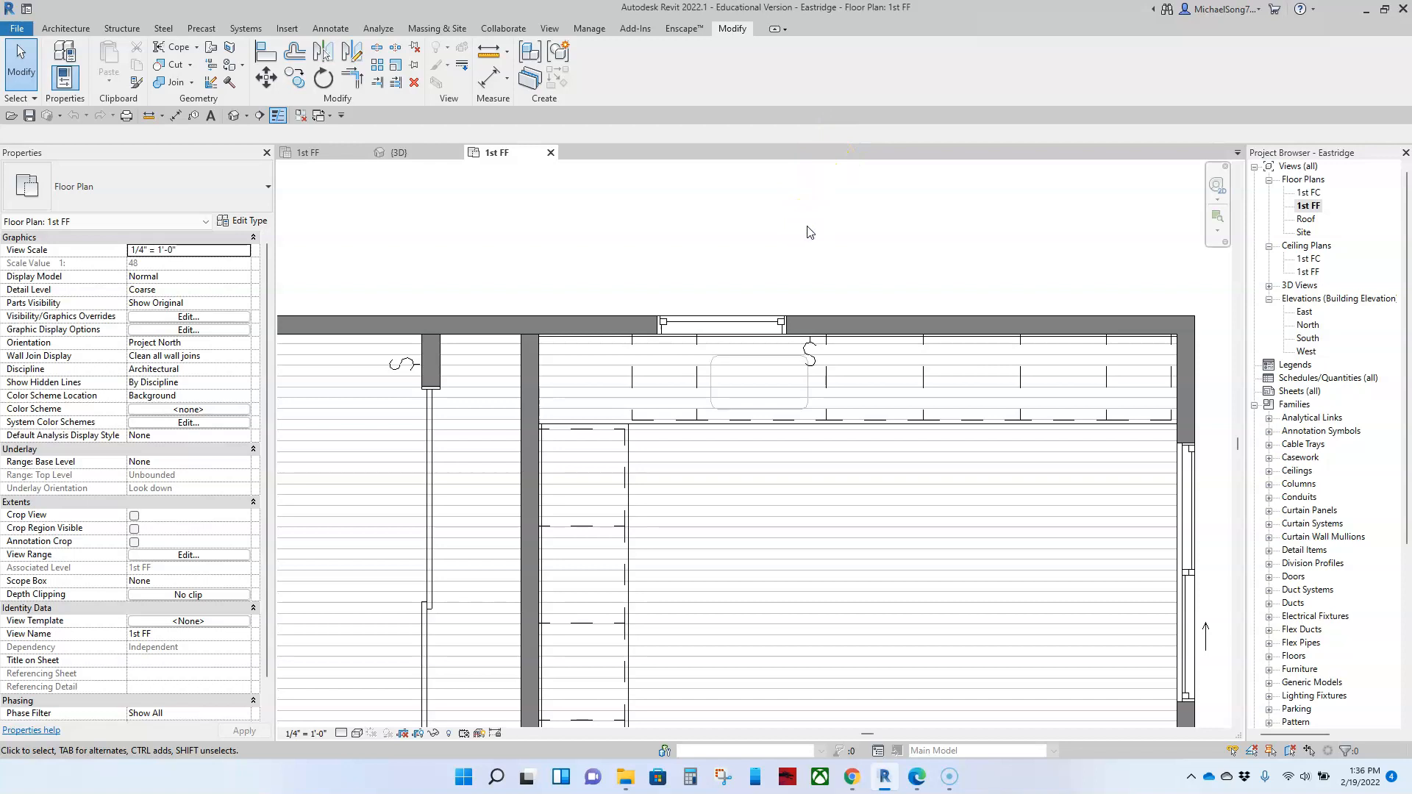
Step: Align the center of the kitchen window with the centerline of the 36" base cabinet under the sink
{"action": "scroll", "coordinate": [769, 291], "scroll_direction": "down", "scroll_amount": 2}
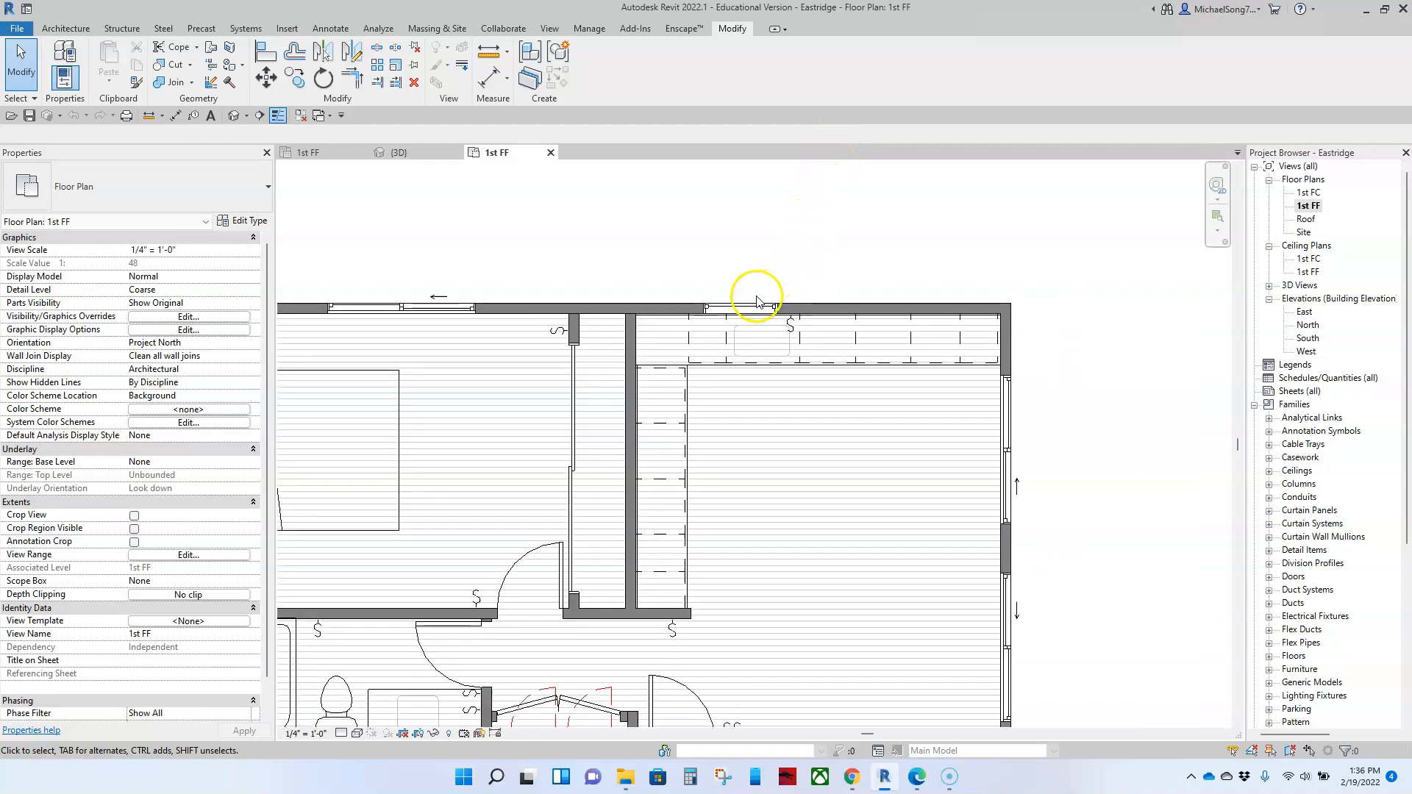
{"action": "key", "text": "a"}
{"action": "key", "text": "l"}
{"action": "scroll", "coordinate": [747, 348], "scroll_direction": "up", "scroll_amount": 2}
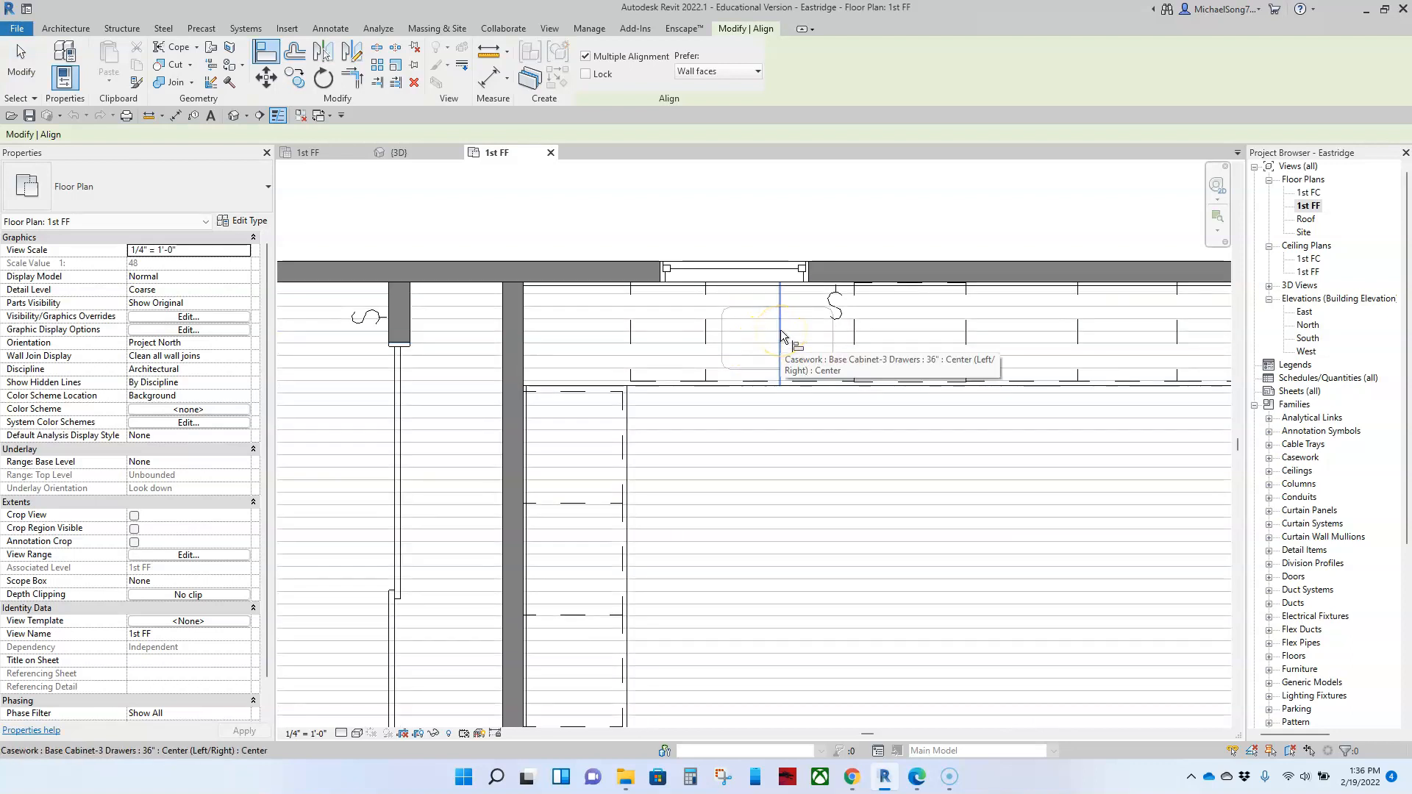
{"action": "left_click", "coordinate": [781, 336]}
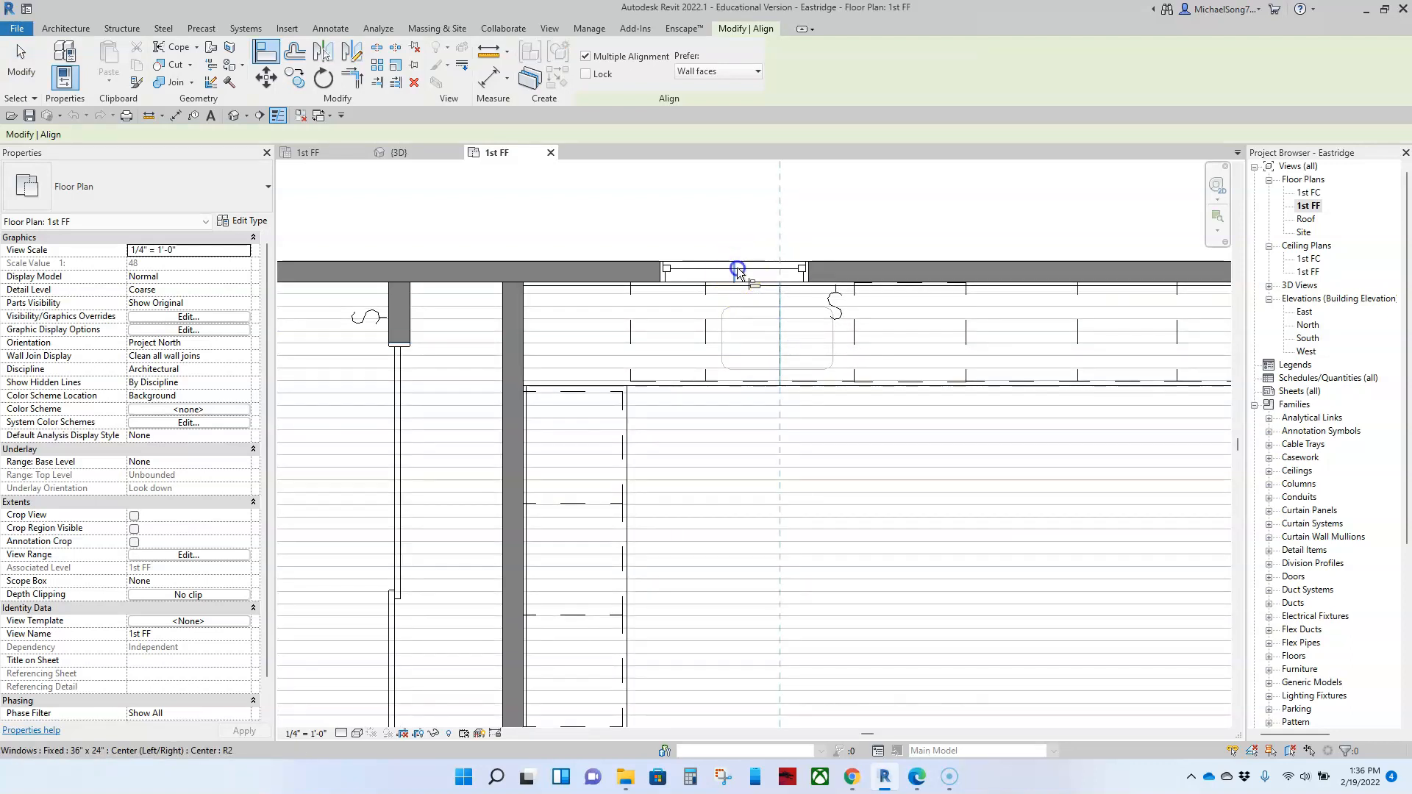
{"action": "left_click", "coordinate": [737, 269]}
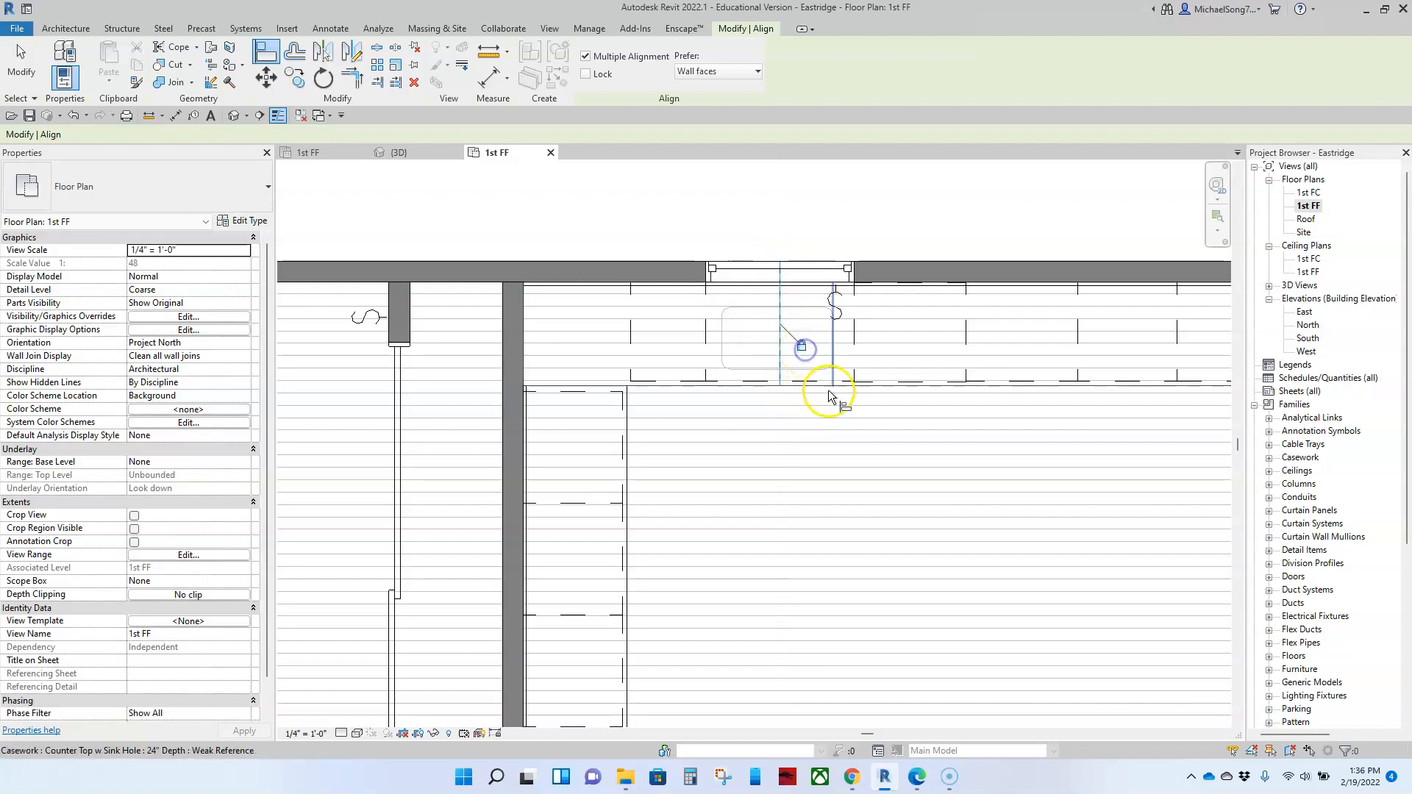
{"action": "key", "text": "Escape"}
{"action": "key", "text": "Escape"}
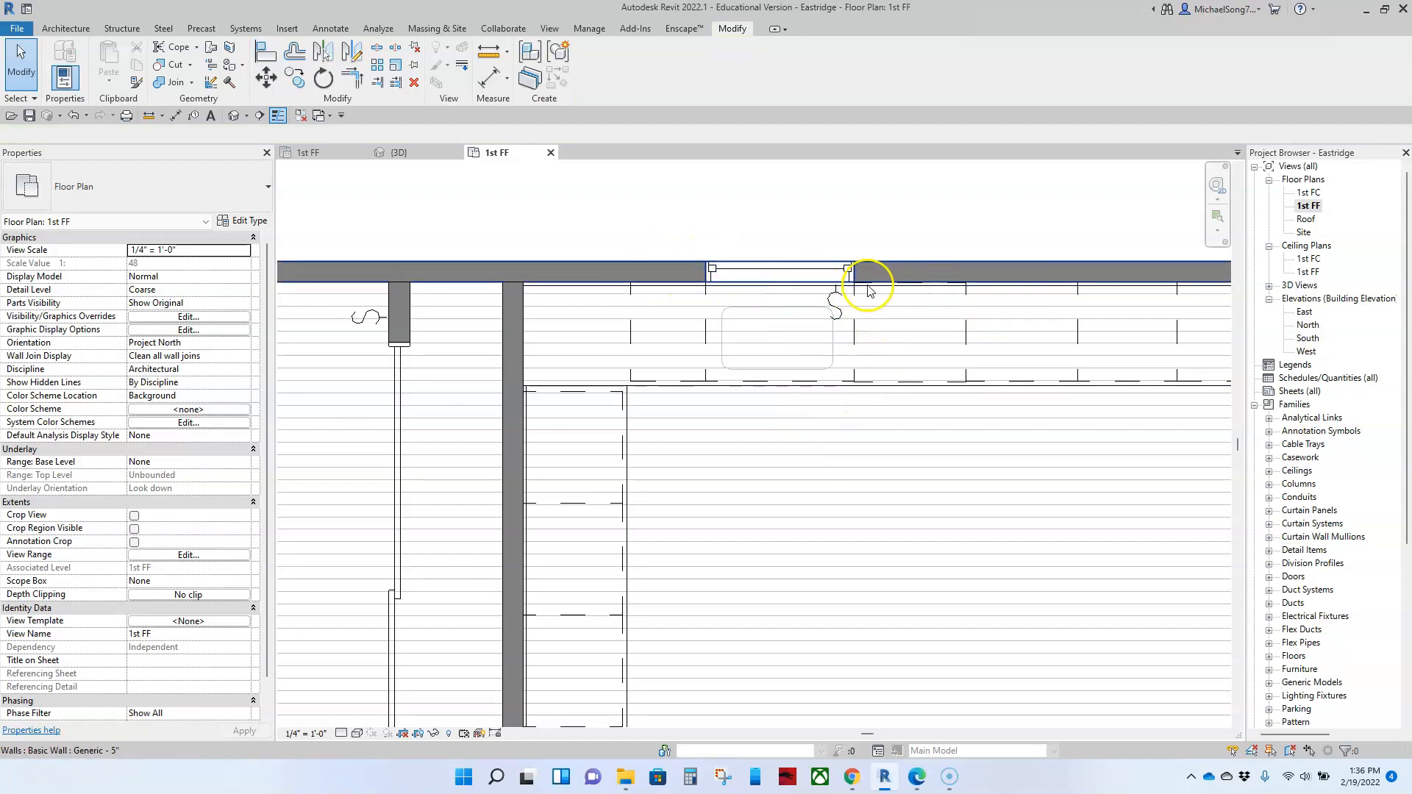
Step: Show the whole floor plan, collapse the Families branch of the project tree and locate the Sheets category
{"action": "scroll", "coordinate": [842, 441], "scroll_direction": "down", "scroll_amount": 5}
{"action": "middle_click_drag", "start_coordinate": [834, 486], "coordinate": [861, 415]}
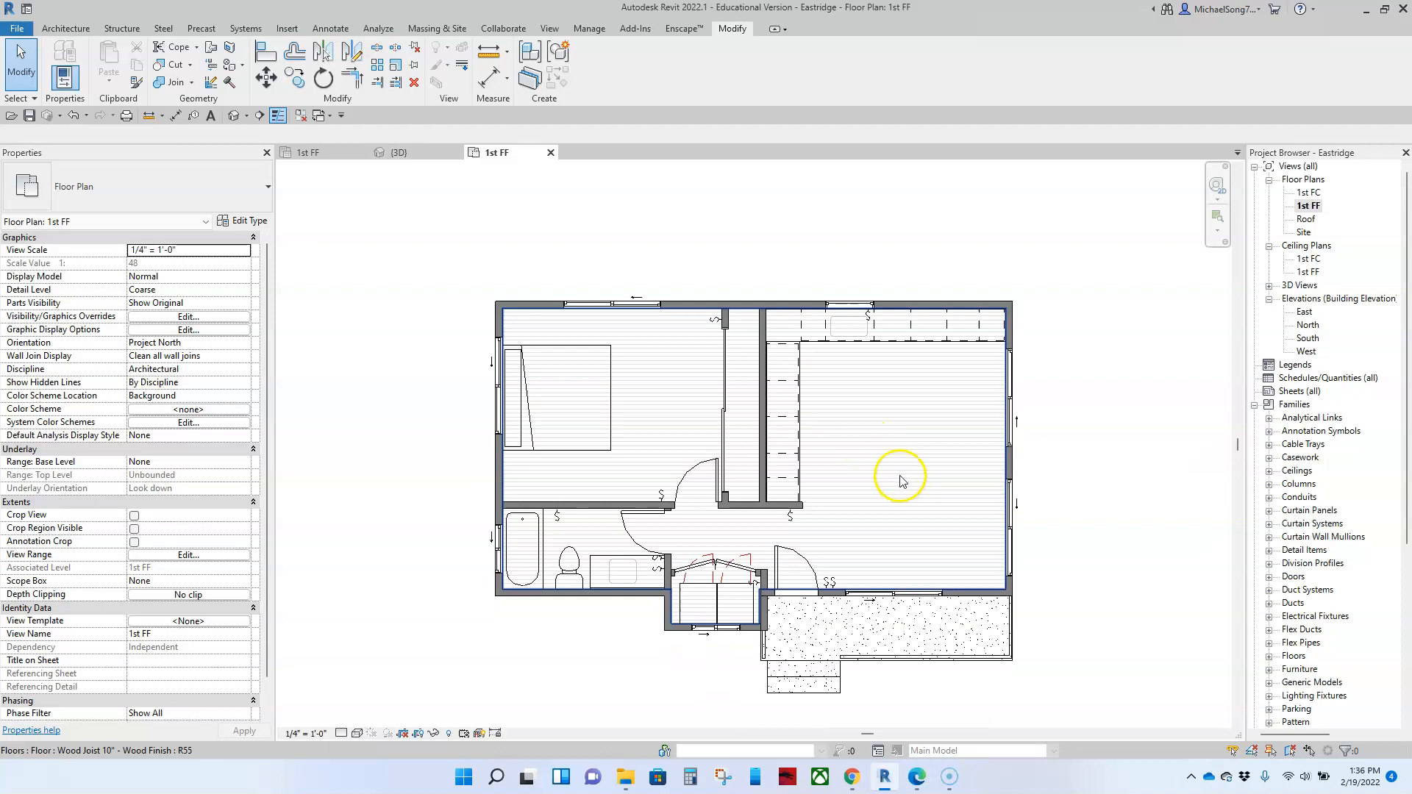
{"action": "scroll", "coordinate": [816, 480], "scroll_direction": "down", "scroll_amount": 1}
{"action": "middle_click_drag", "start_coordinate": [900, 512], "coordinate": [885, 482]}
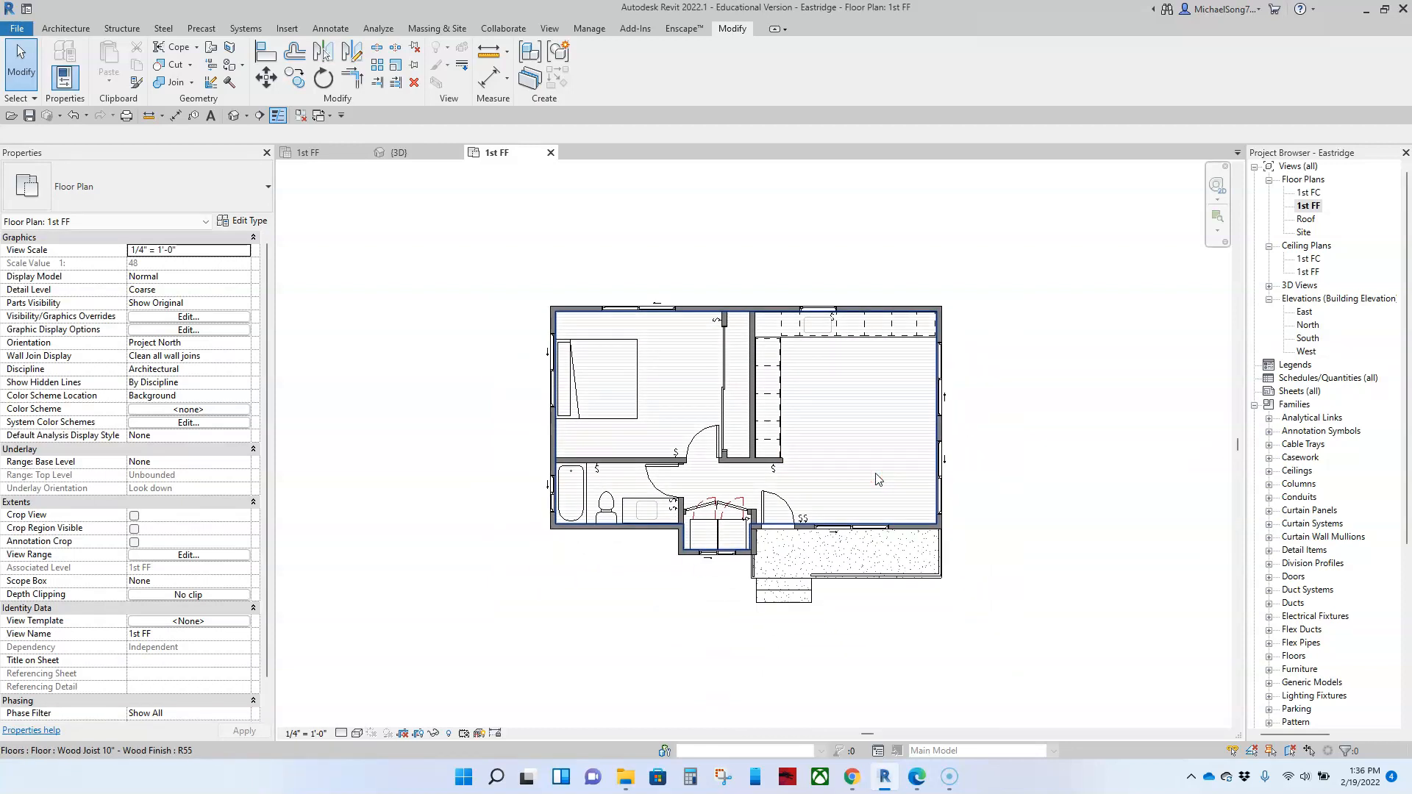
{"action": "left_click", "coordinate": [1254, 405]}
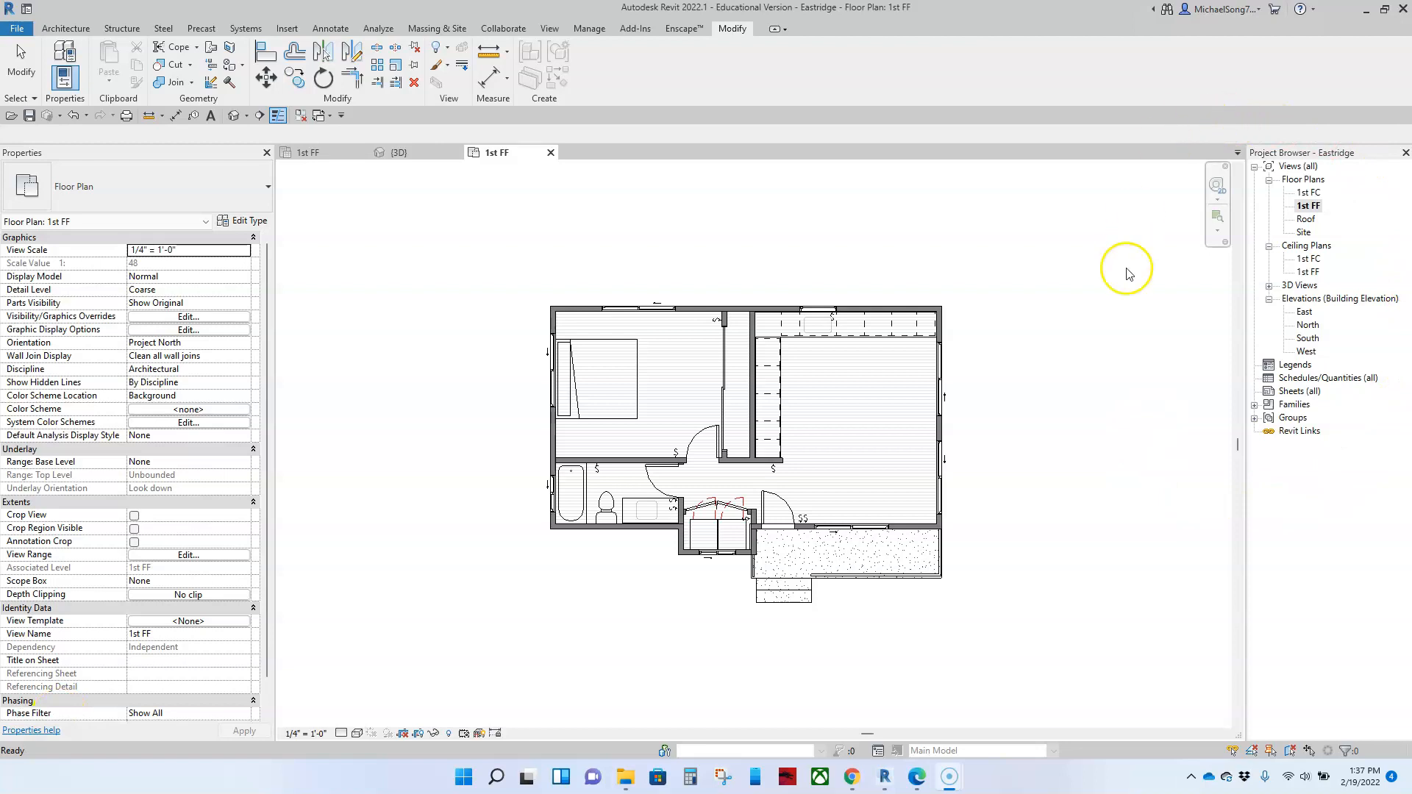
{"action": "left_click", "coordinate": [1294, 393]}
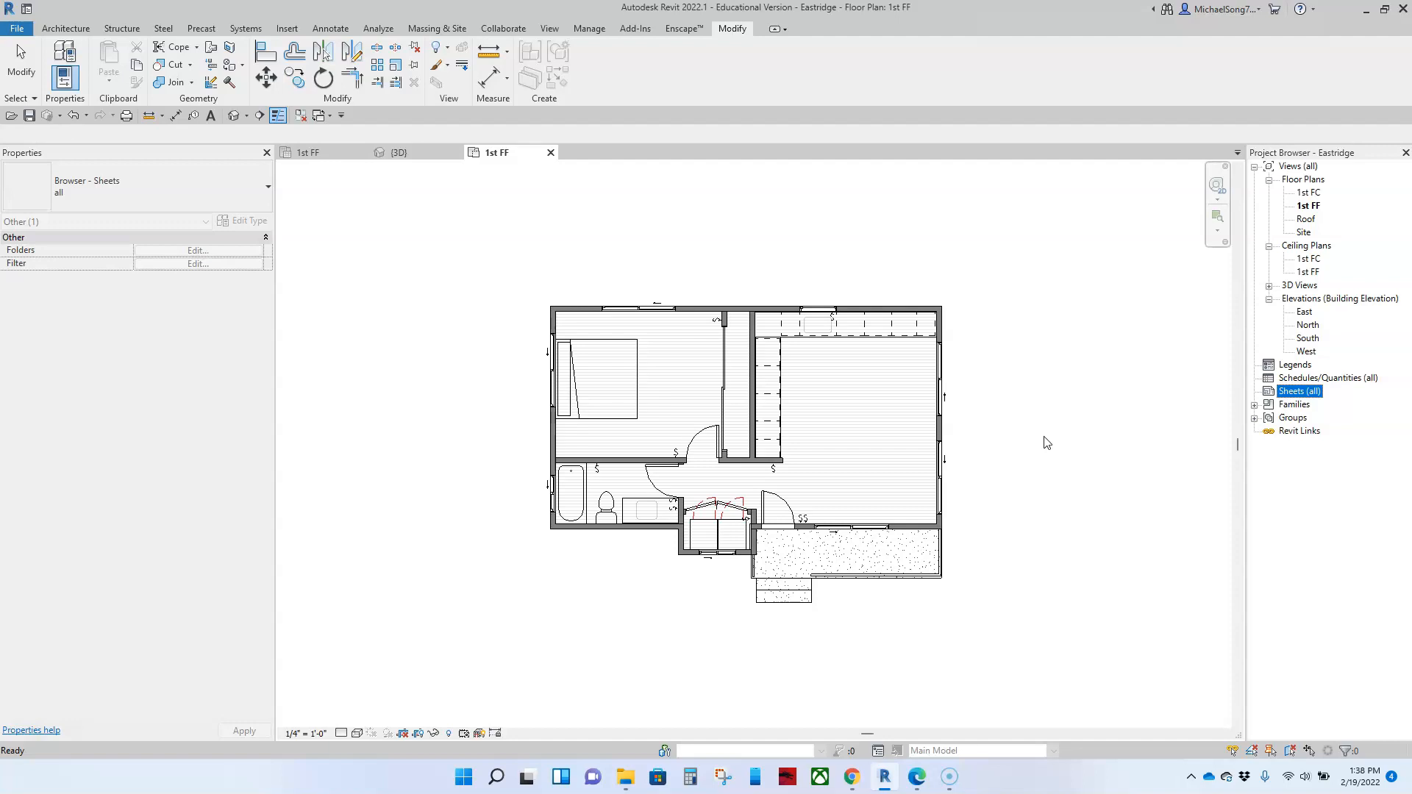
{"action": "left_click", "coordinate": [1045, 440]}
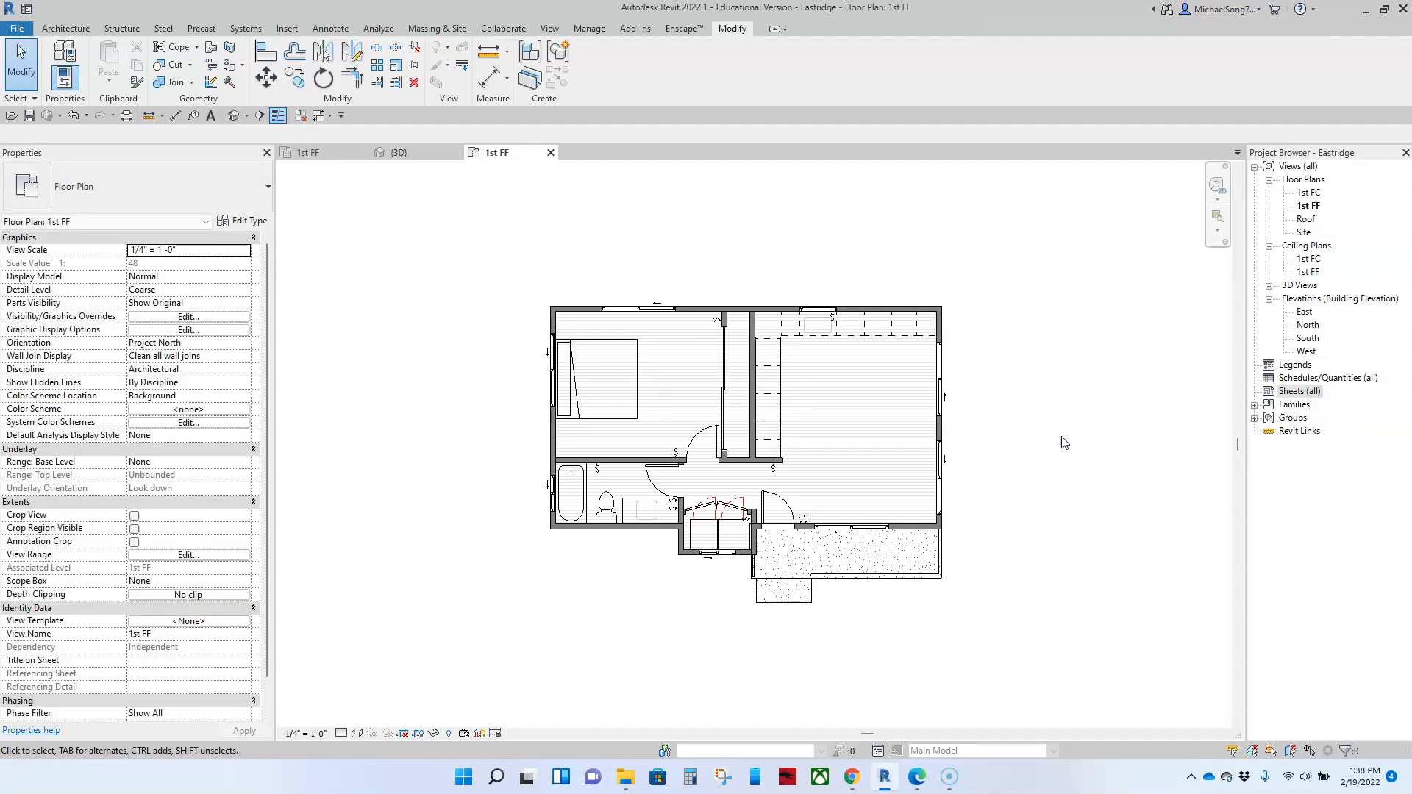
Step: Start a new sheet and load the D 22 x 34 Horizontal titleblock from the English-Imperial Titleblocks folder
{"action": "left_click", "coordinate": [767, 226]}
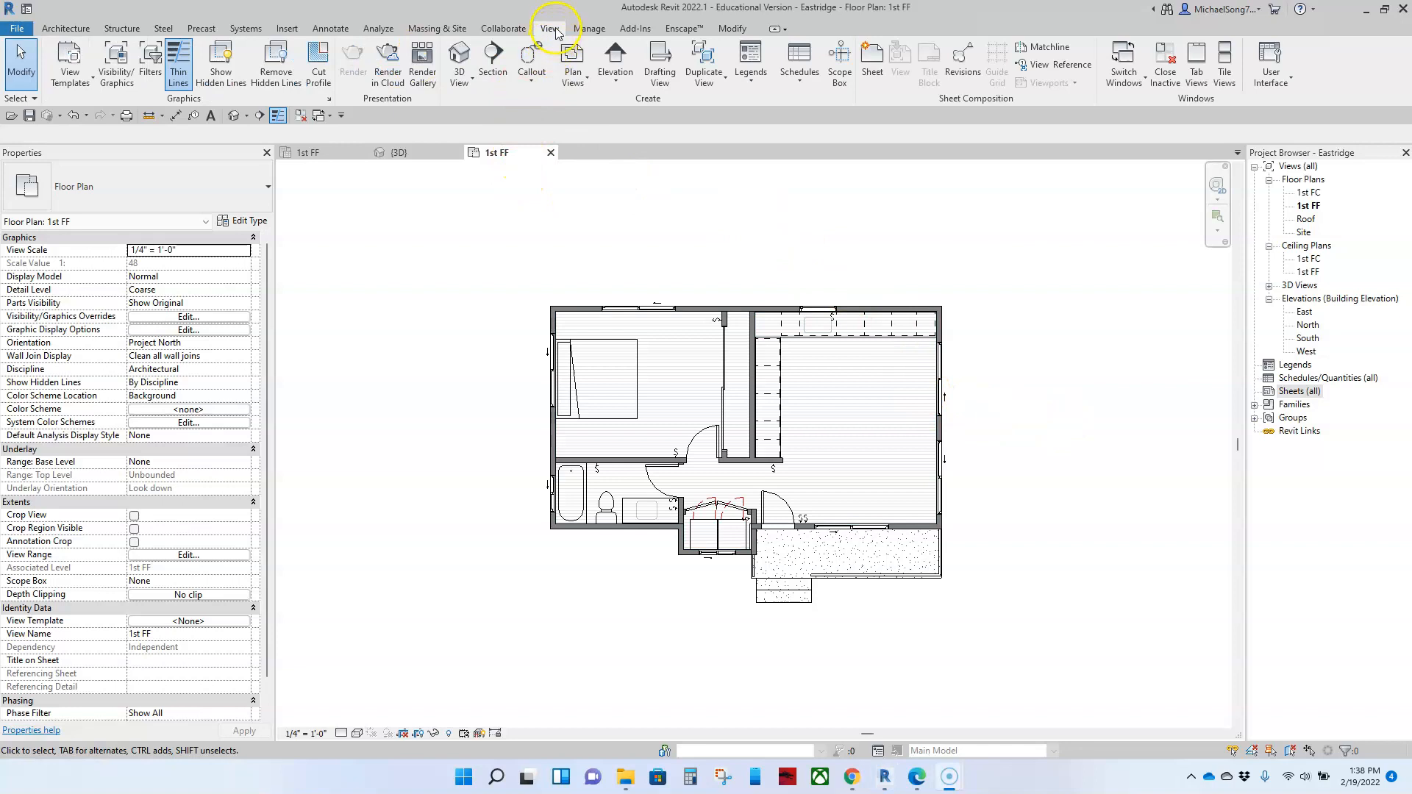
{"action": "left_click", "coordinate": [871, 57]}
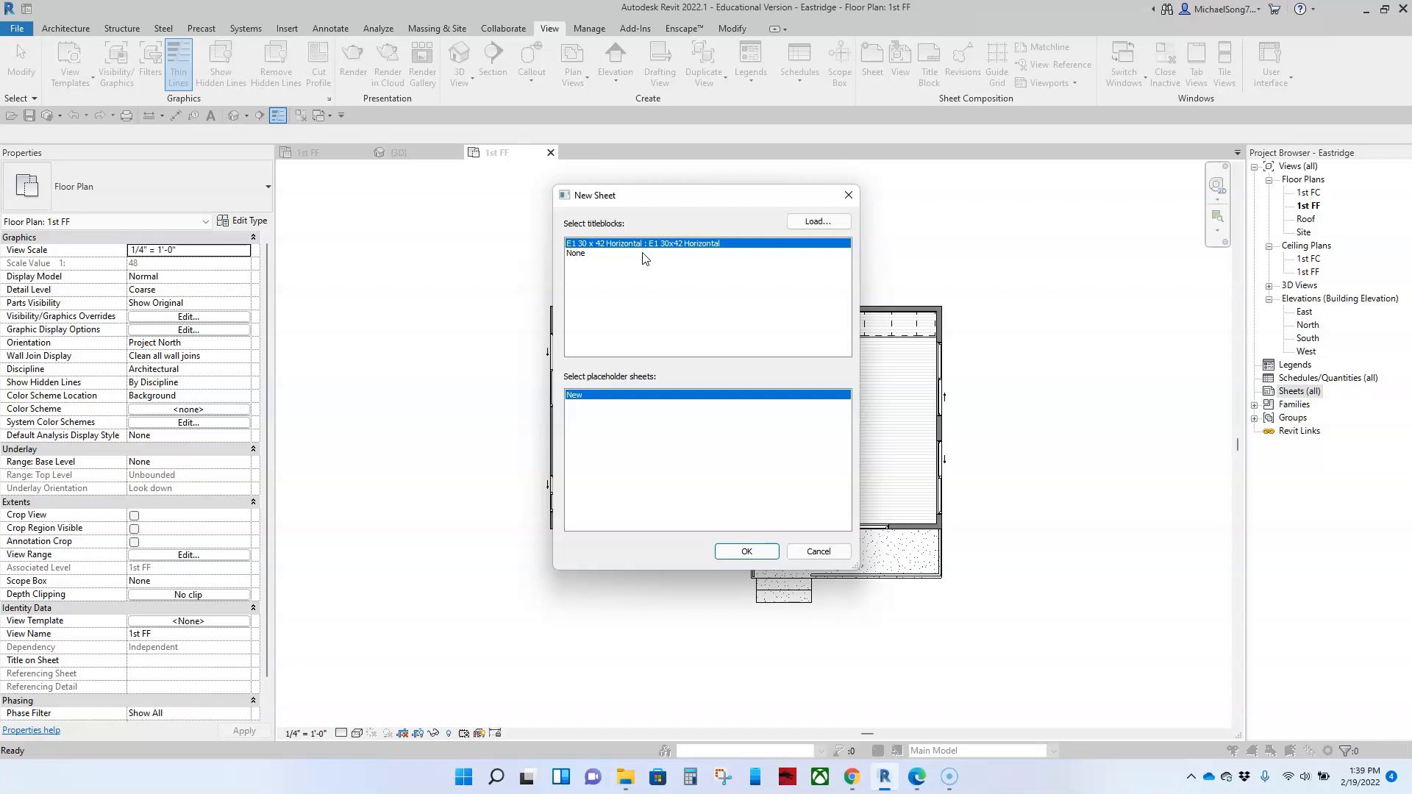
{"action": "left_click", "coordinate": [689, 288]}
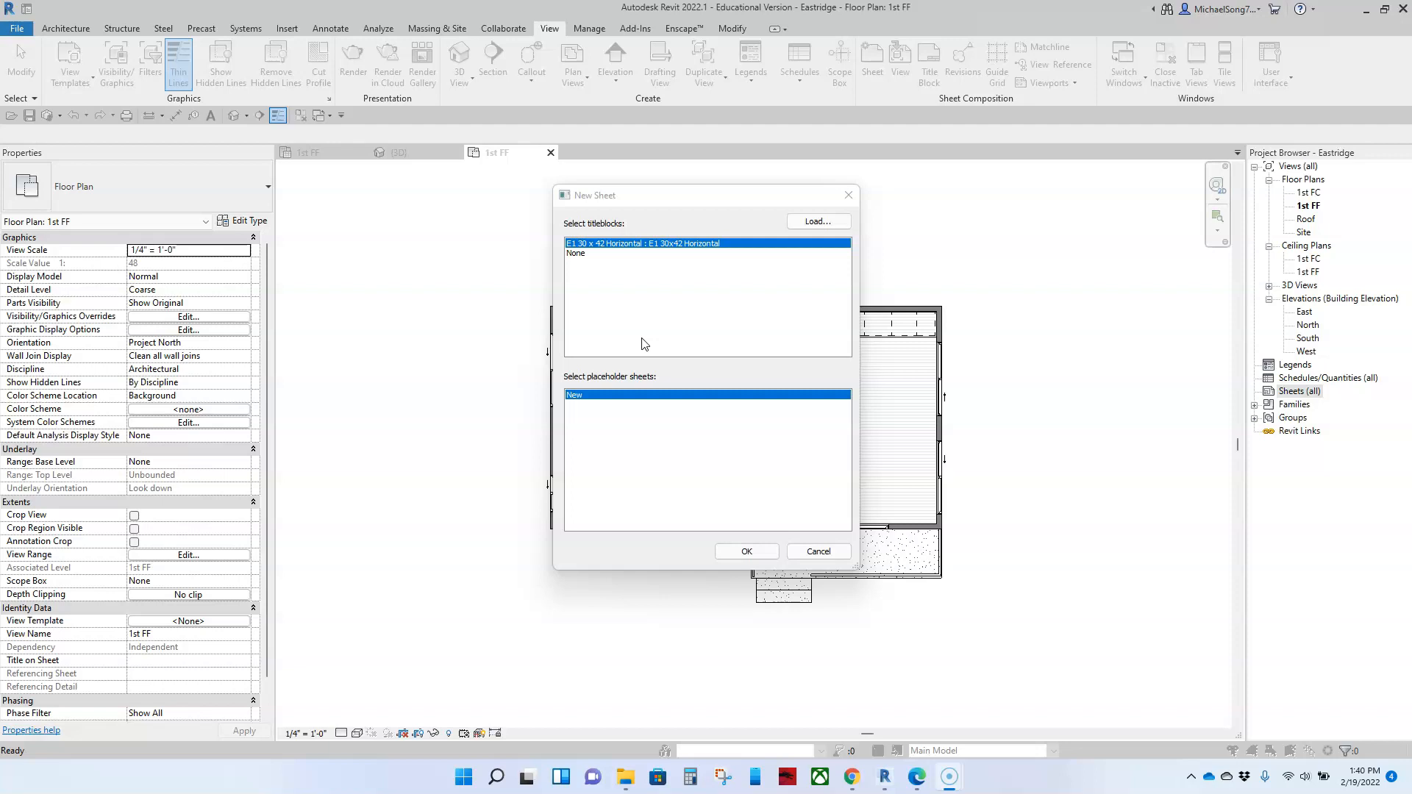
{"action": "left_click", "coordinate": [816, 221]}
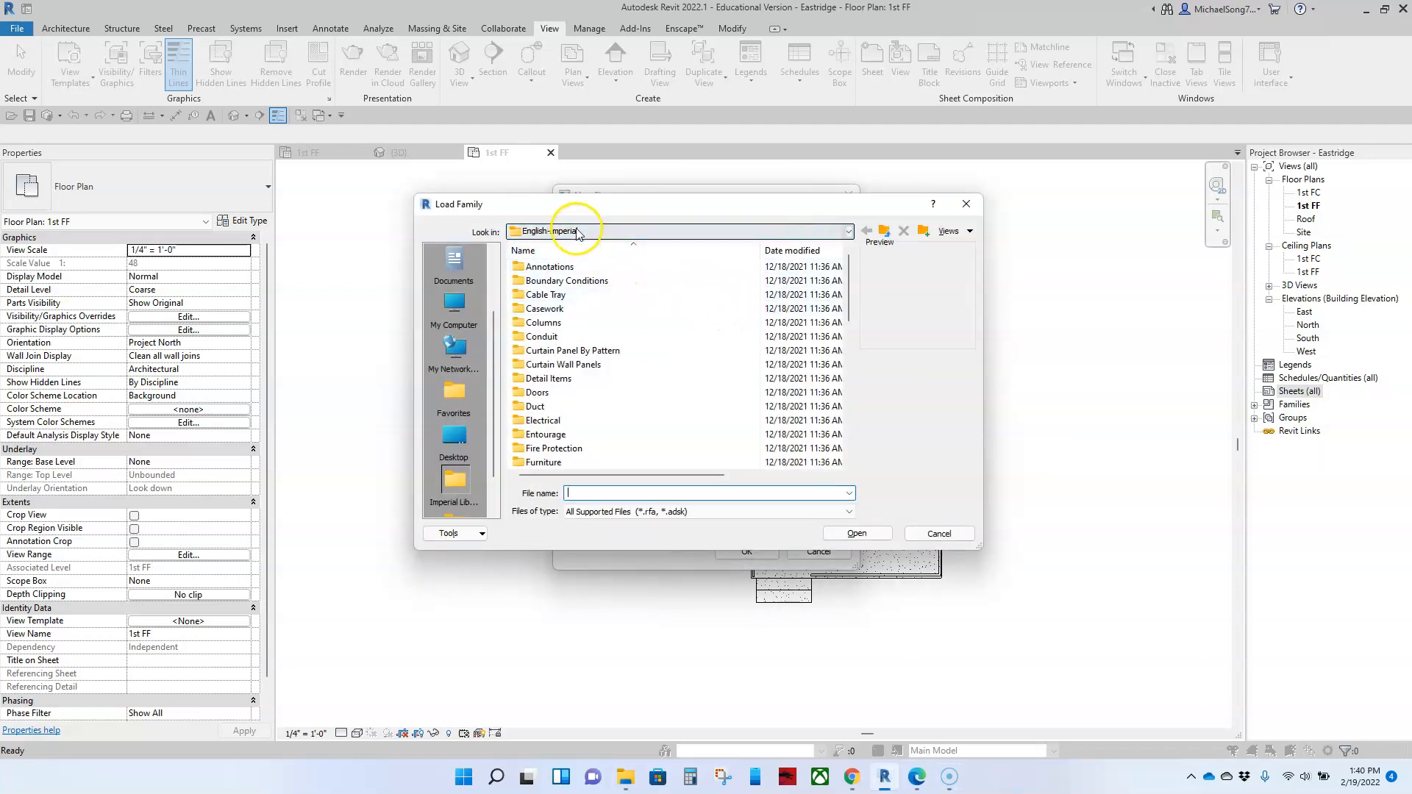
{"action": "scroll", "coordinate": [586, 310], "scroll_direction": "down", "scroll_amount": 9}
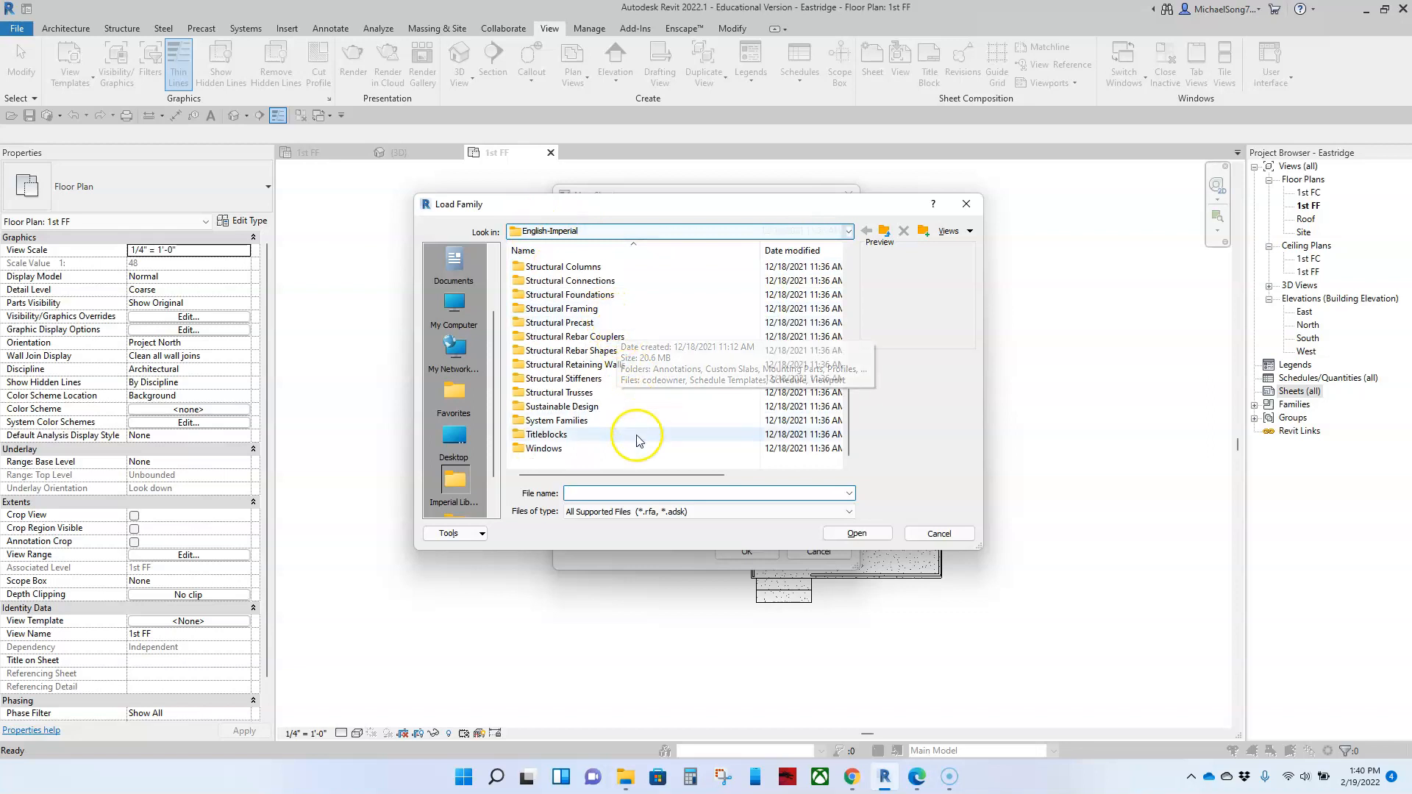
{"action": "double_click", "coordinate": [547, 435]}
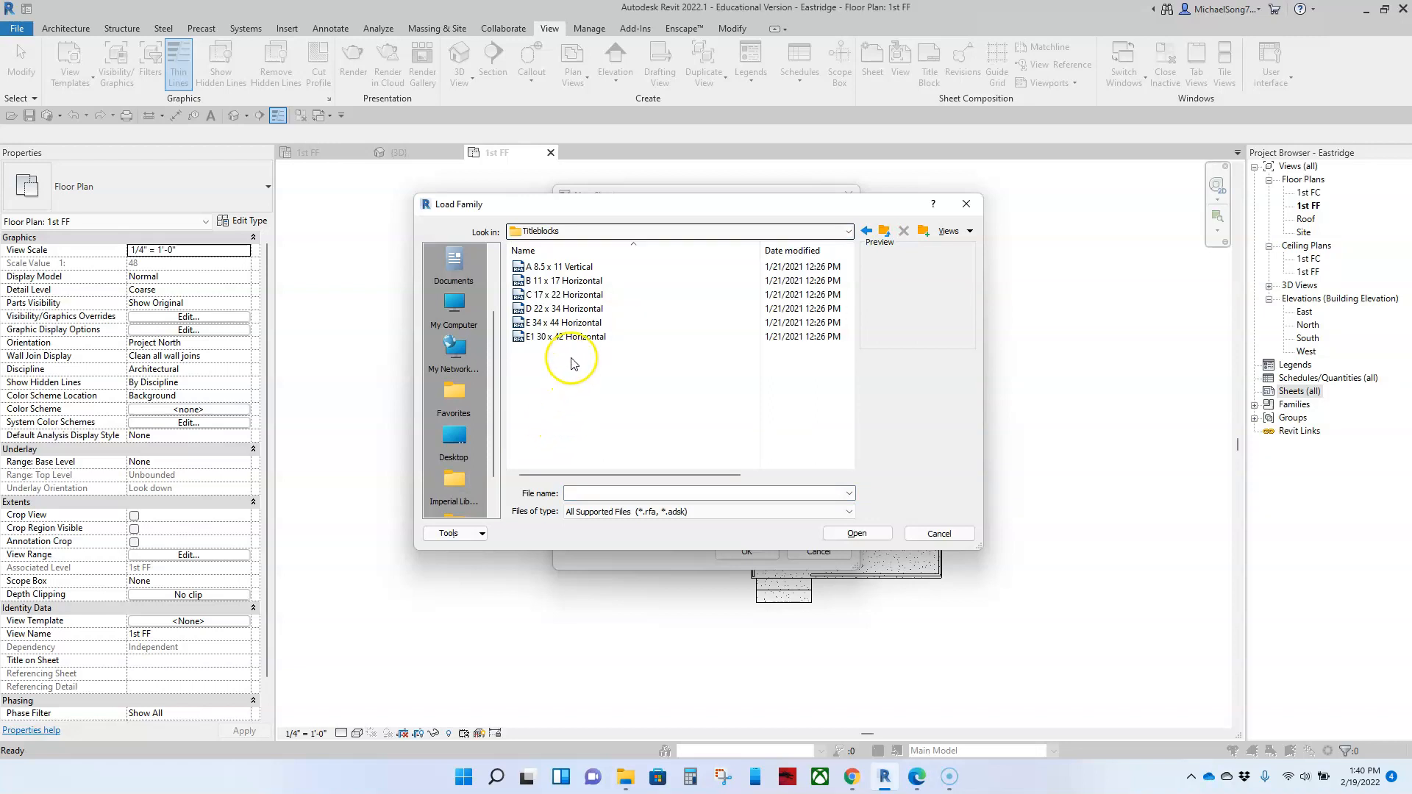
{"action": "left_click", "coordinate": [578, 310]}
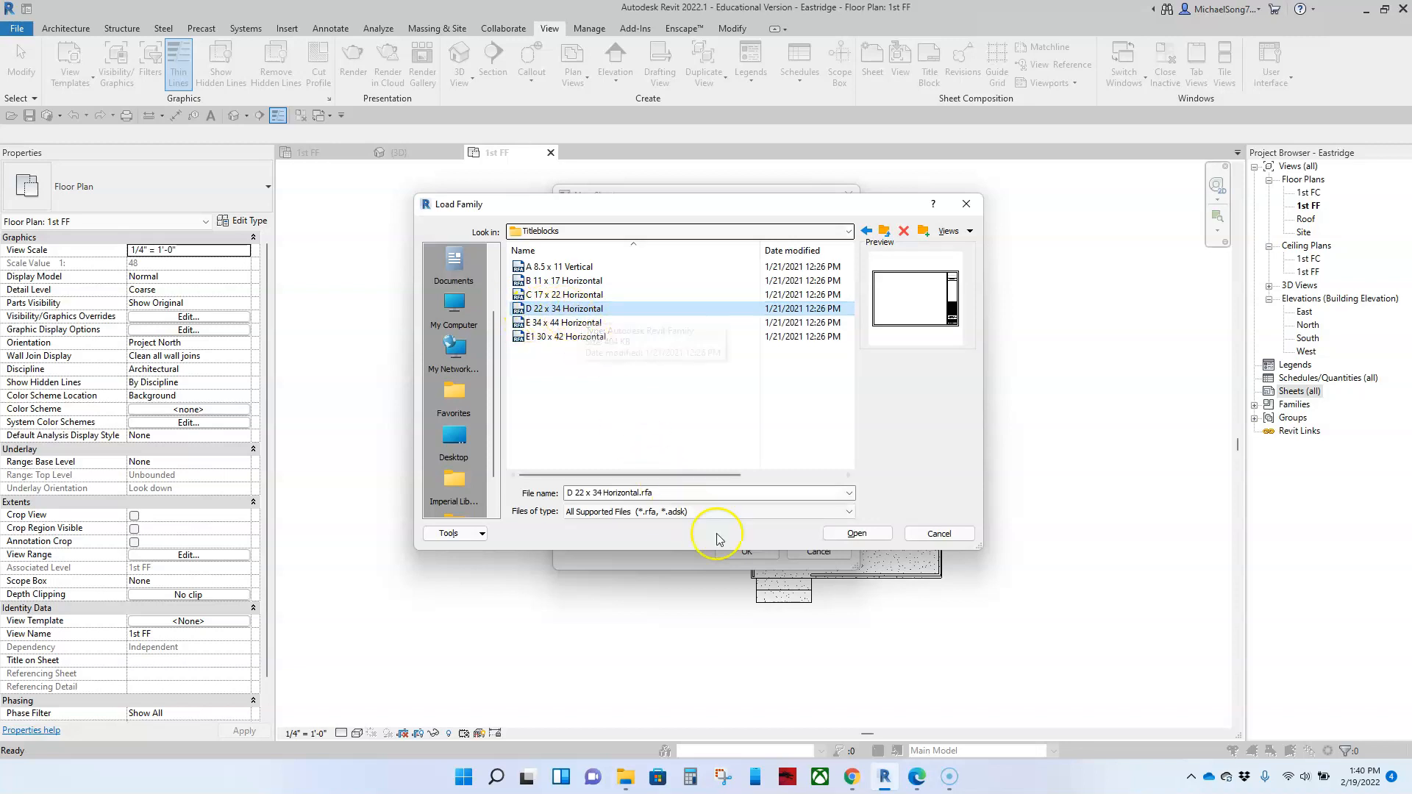
{"action": "left_click", "coordinate": [857, 534]}
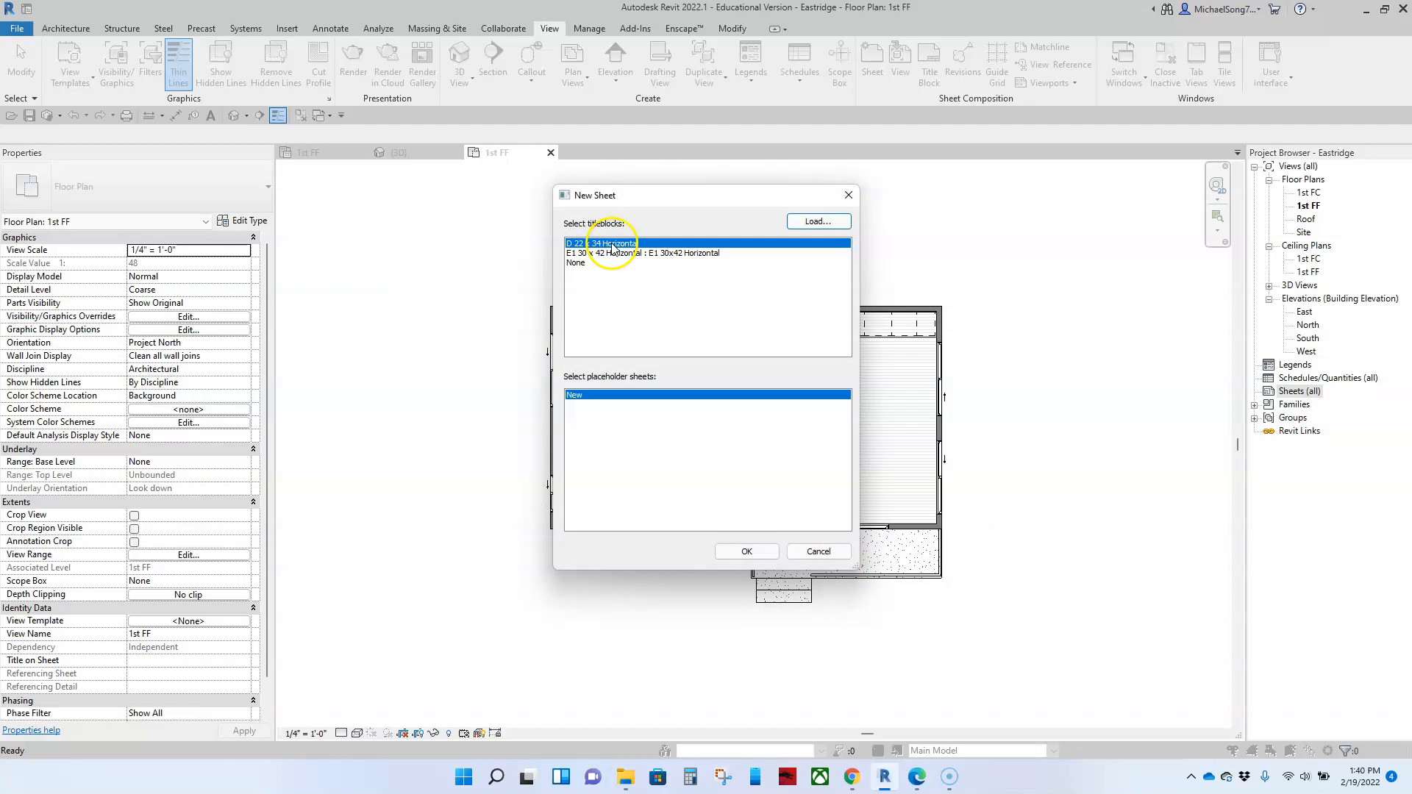
Step: Create the sheet with the D 22 x 34 Horizontal titleblock and expand the Sheets category in the project tree
{"action": "left_click", "coordinate": [745, 553]}
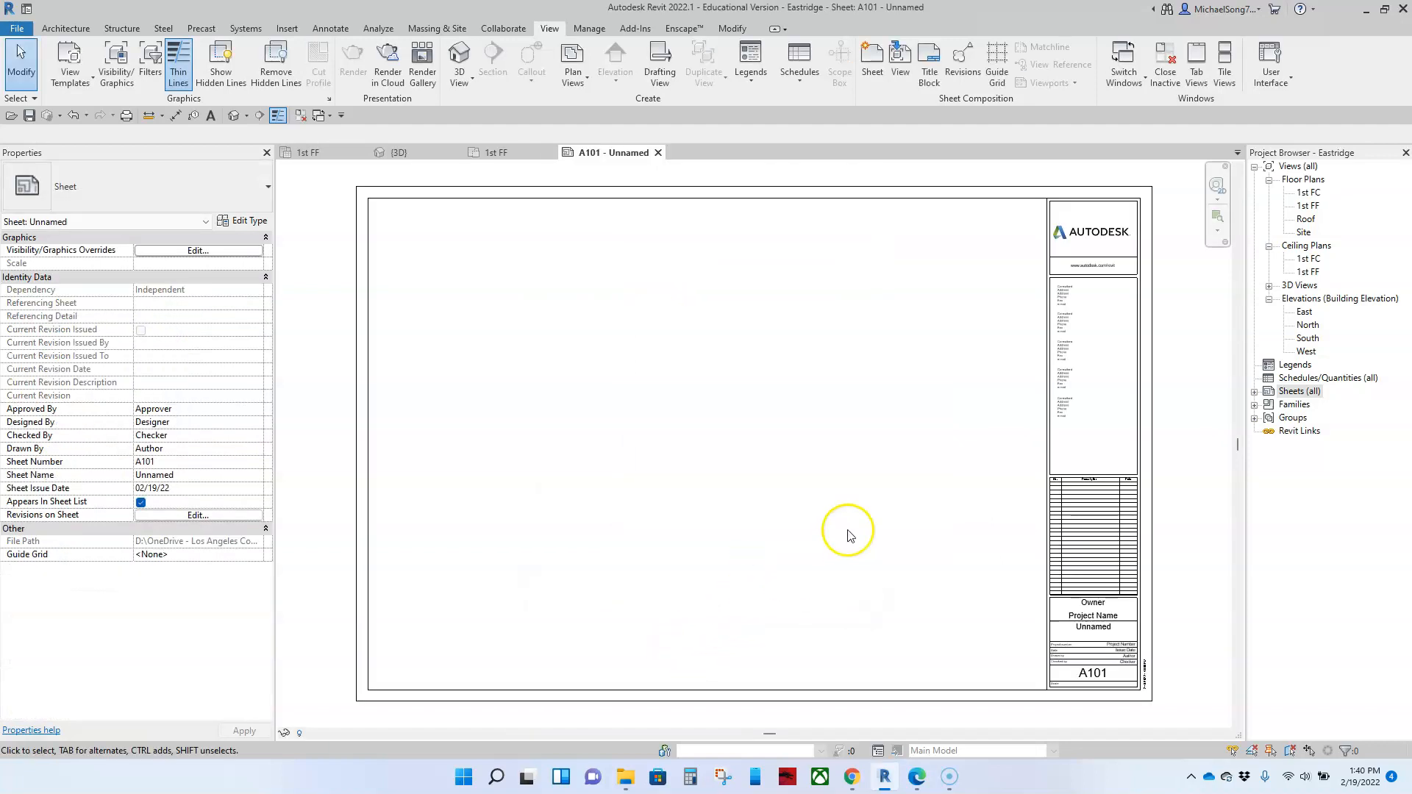
{"action": "left_click", "coordinate": [1255, 392]}
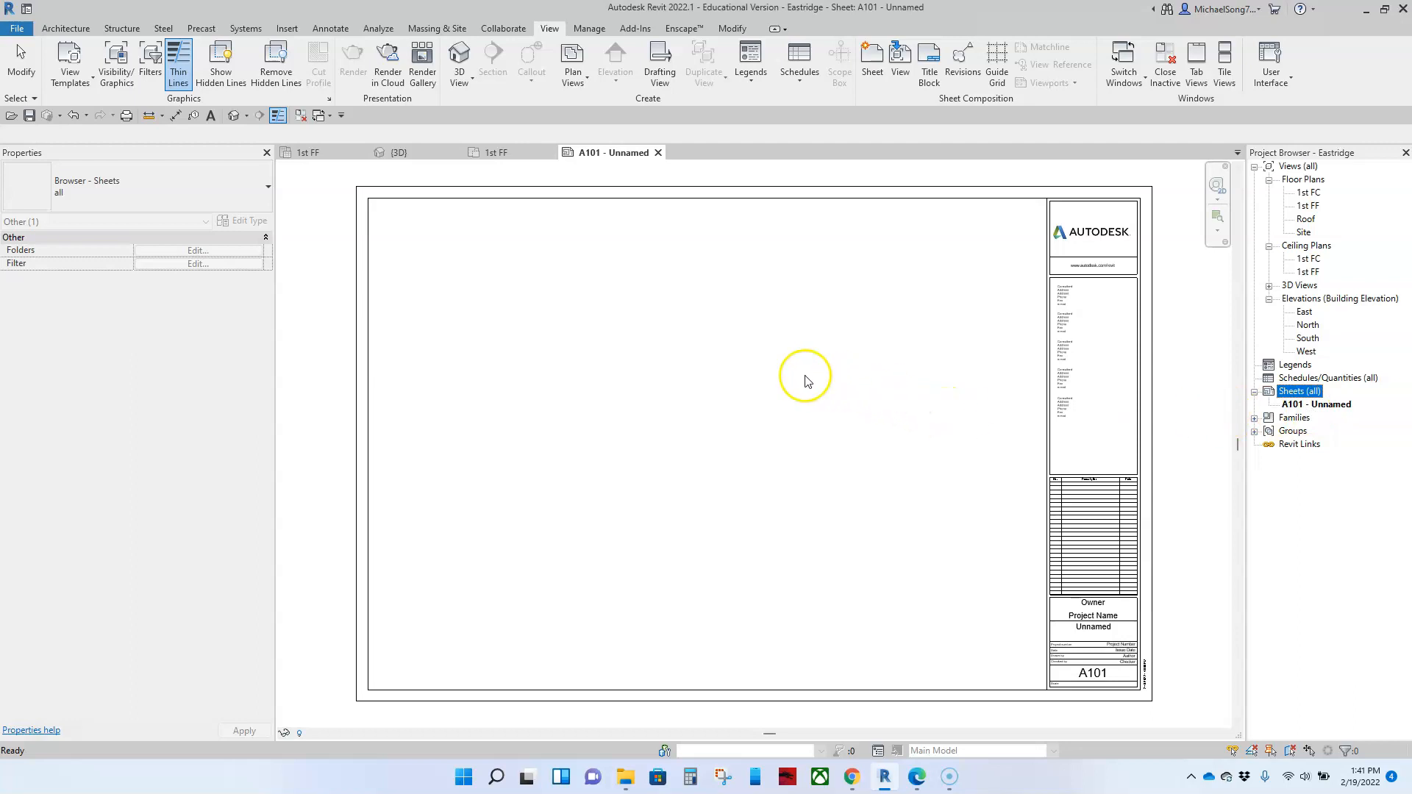
{"action": "left_click", "coordinate": [750, 401]}
Step: Measure the overall width and height of the new sheet's outer border
{"action": "scroll", "coordinate": [742, 409], "scroll_direction": "down", "scroll_amount": 1}
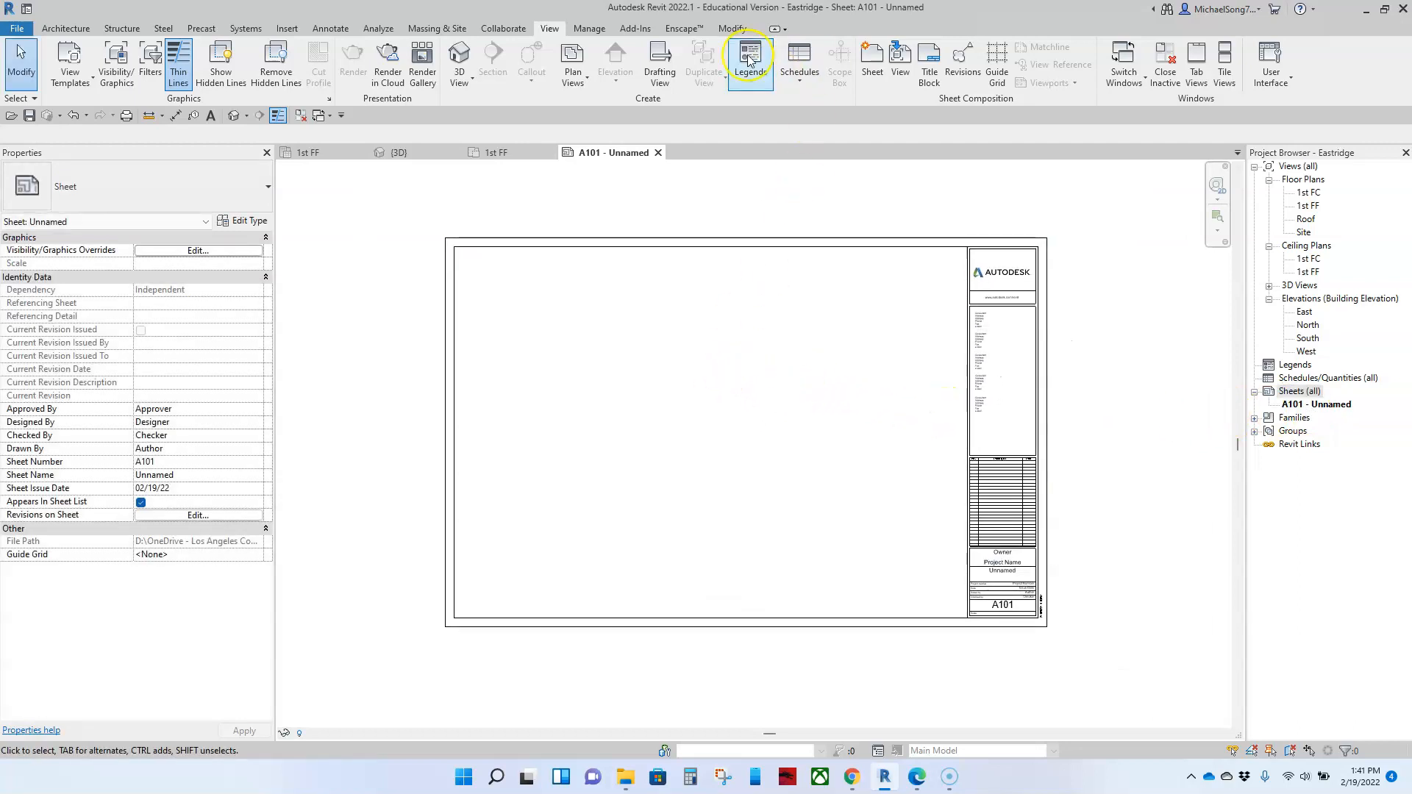
{"action": "left_click", "coordinate": [728, 29]}
{"action": "left_click", "coordinate": [488, 52]}
{"action": "left_click", "coordinate": [445, 238]}
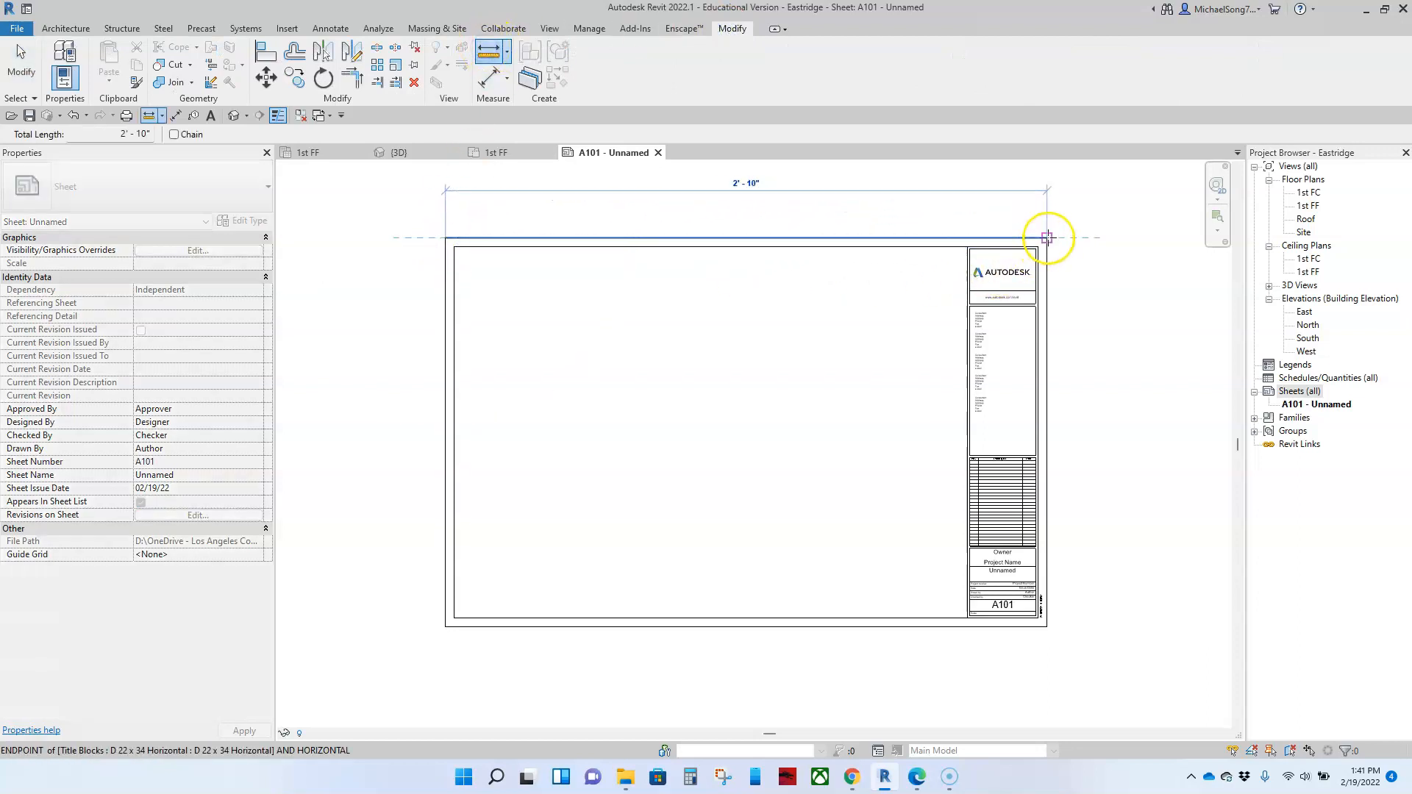
{"action": "left_click", "coordinate": [1047, 238]}
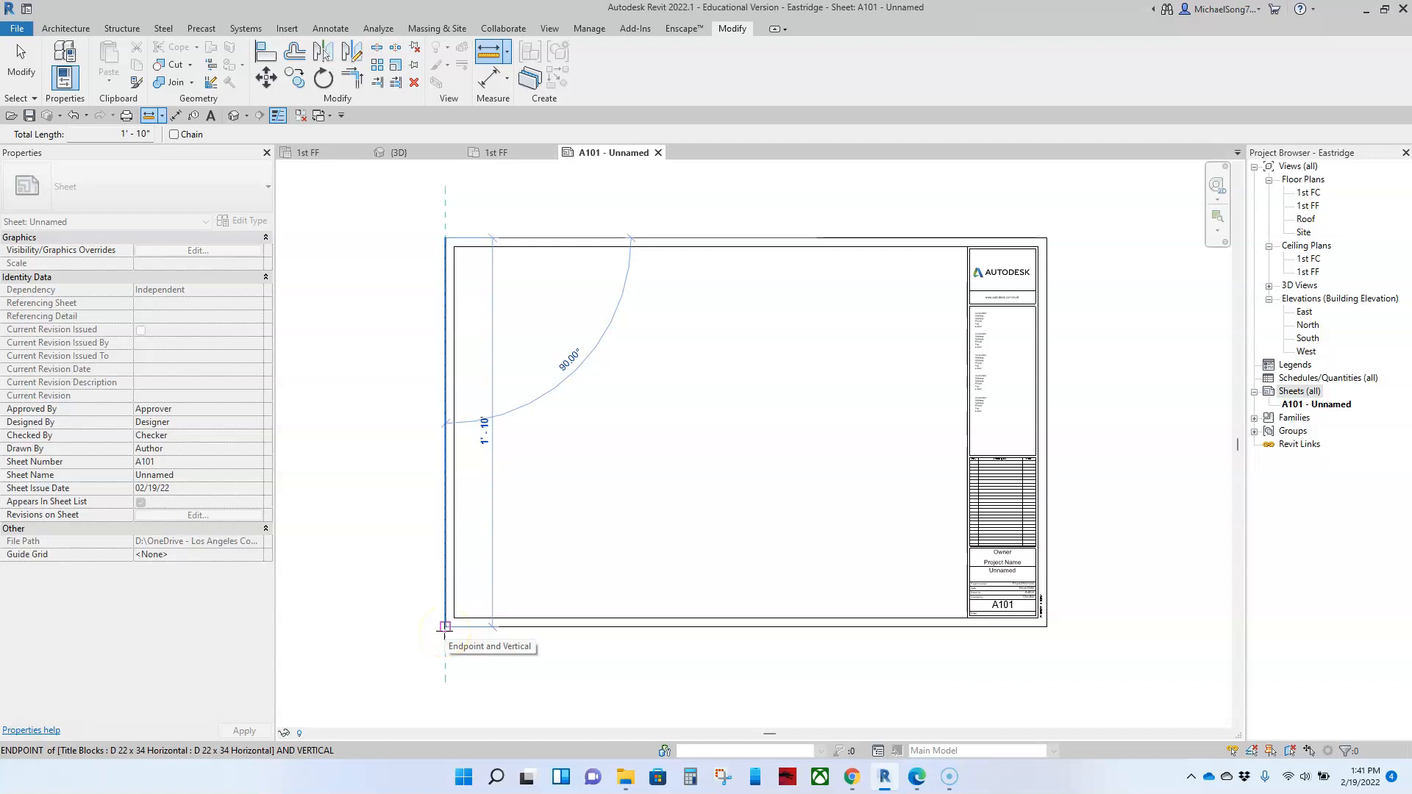
{"action": "key", "text": "Escape"}
{"action": "key", "text": "Escape"}
Step: Select the titleblock on the new sheet and open its family for editing
{"action": "left_click", "coordinate": [521, 620]}
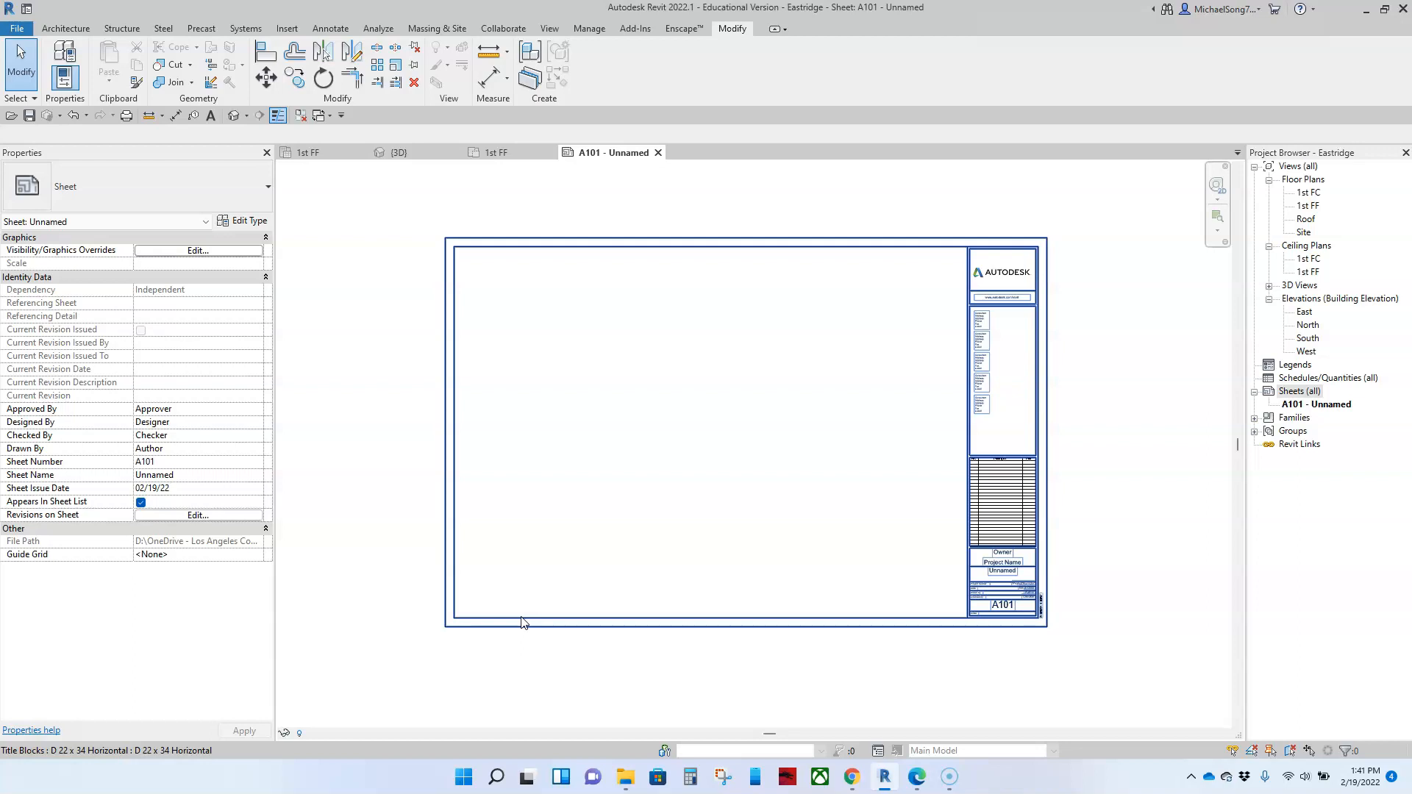
{"action": "left_click", "coordinate": [548, 605]}
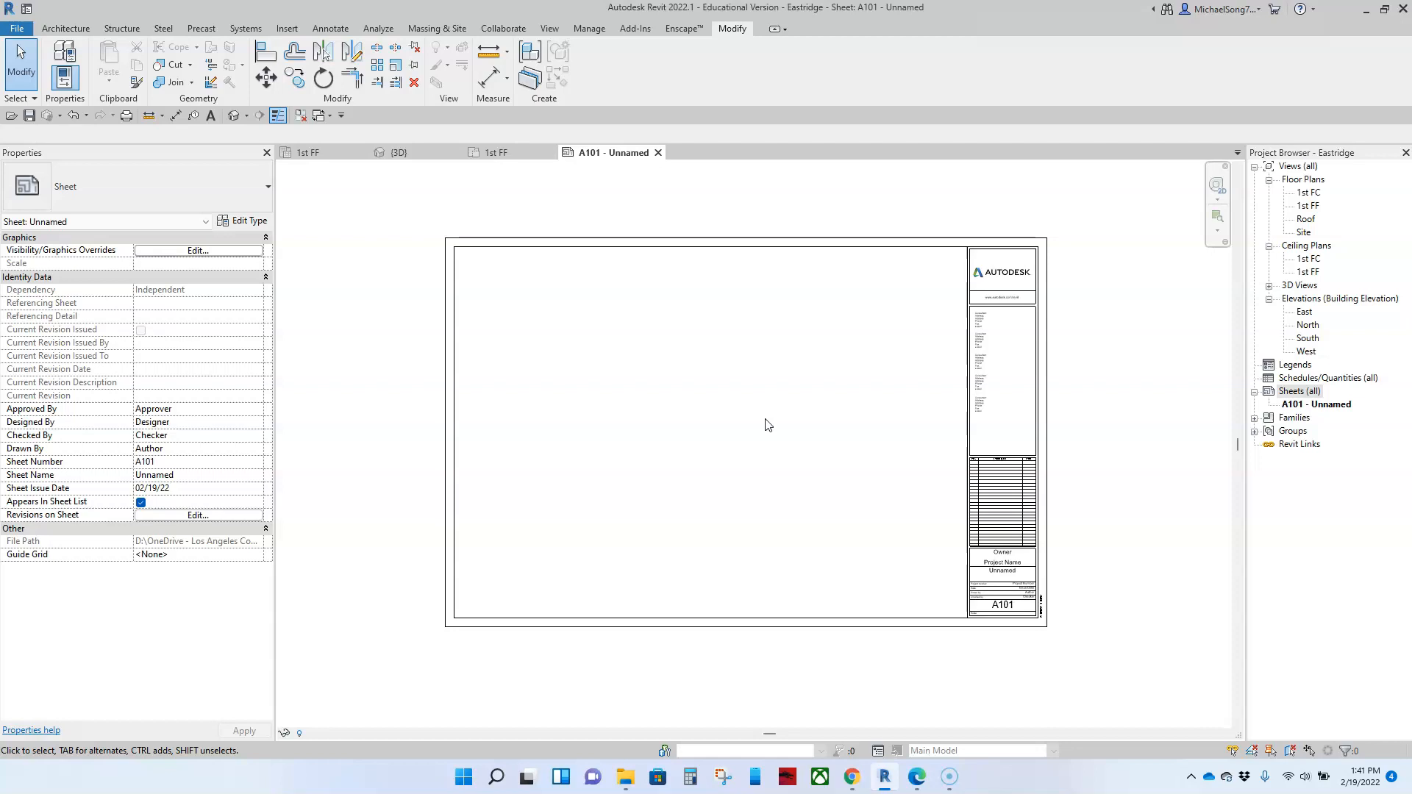
{"action": "left_click", "coordinate": [742, 241]}
{"action": "left_click", "coordinate": [592, 67]}
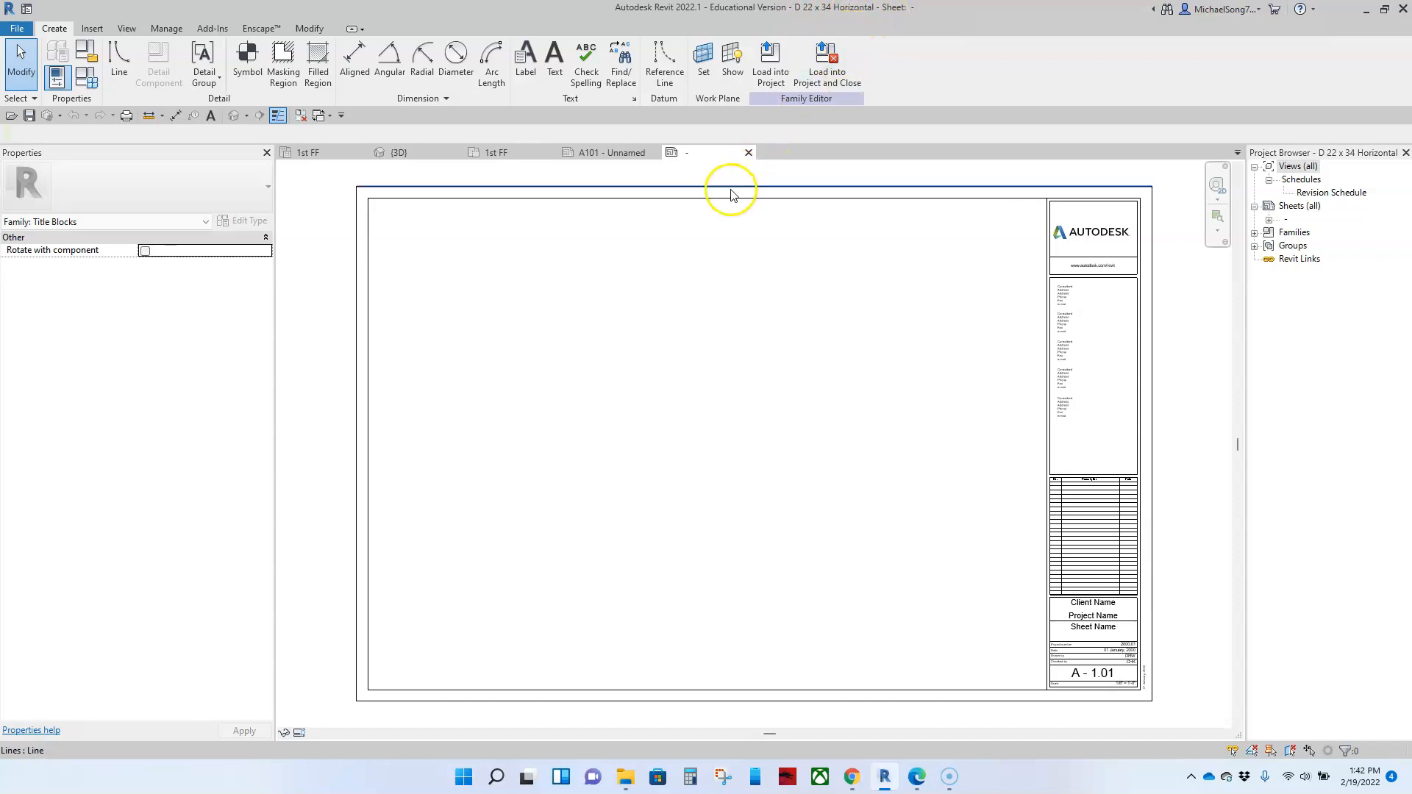
Step: Begin saving the titleblock family as a new file and create a folder named custom families on the Desktop
{"action": "left_click", "coordinate": [523, 158]}
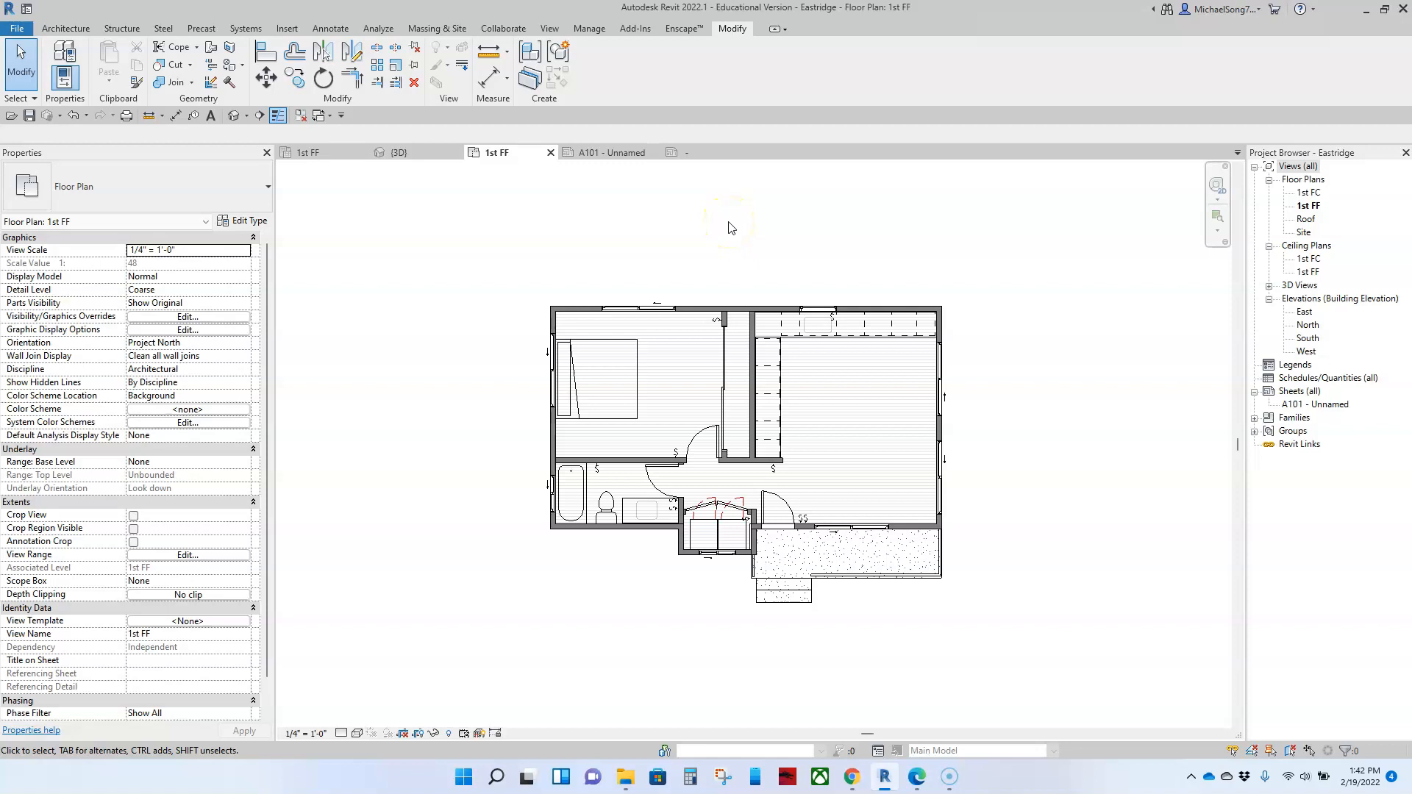
{"action": "left_click", "coordinate": [691, 155]}
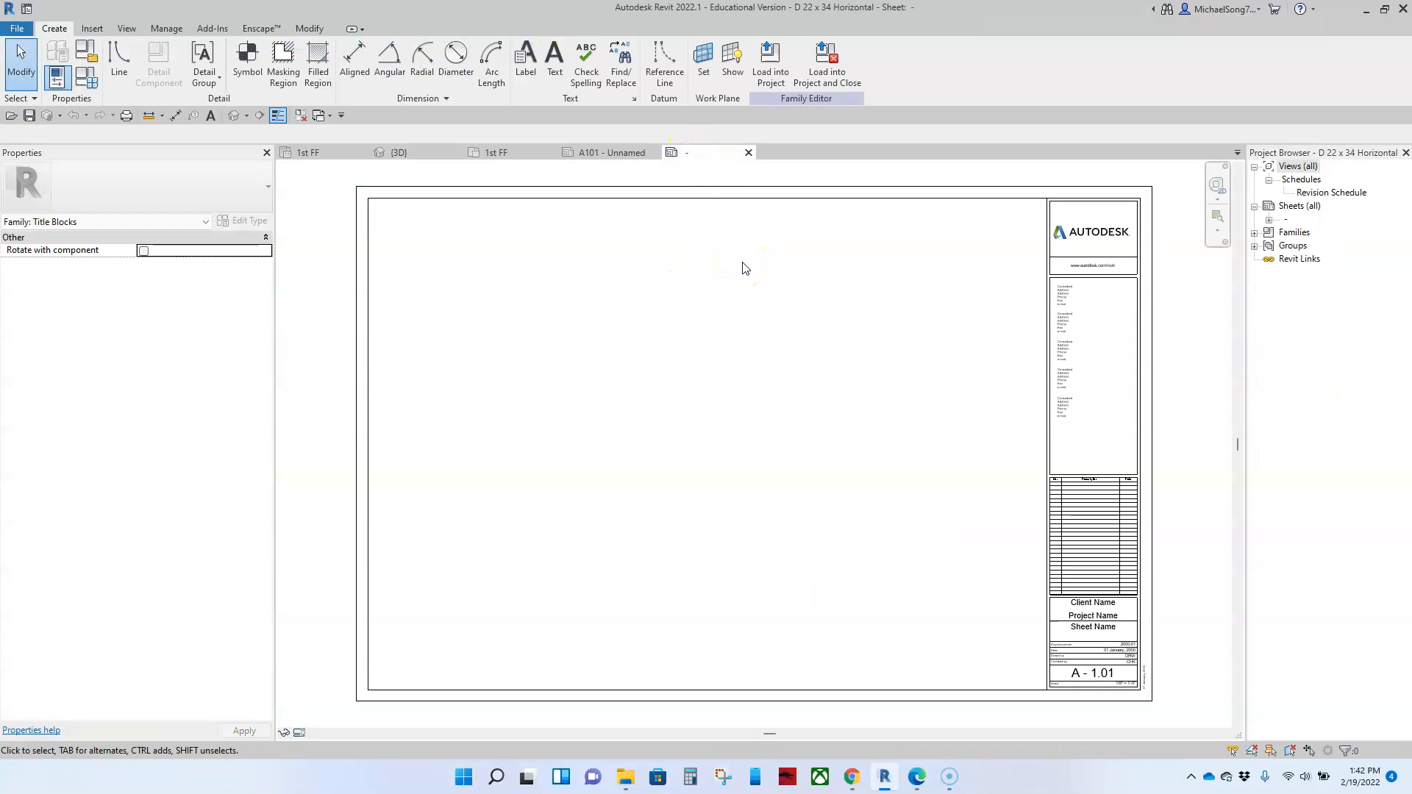
{"action": "left_click", "coordinate": [11, 26]}
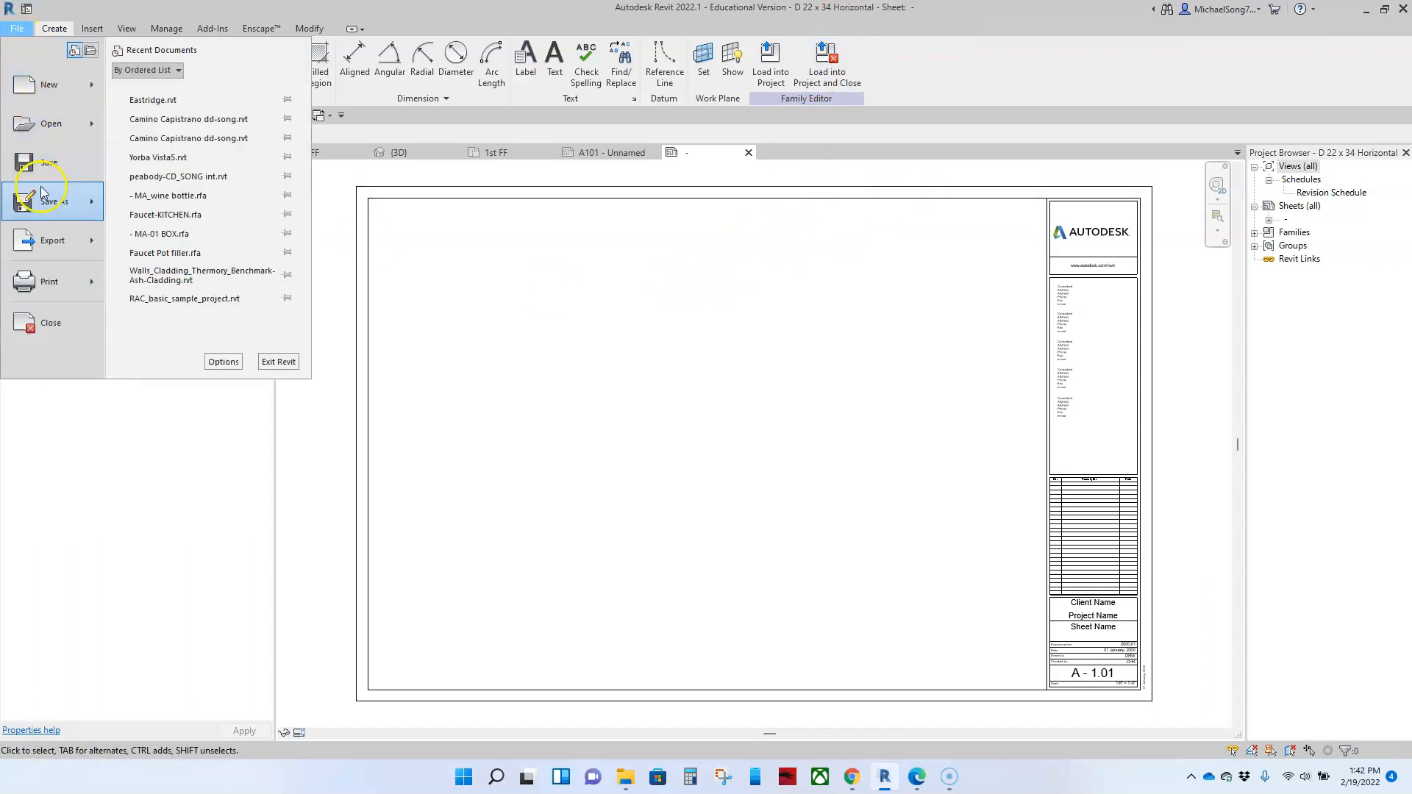
{"action": "mouse_move", "coordinate": [46, 202]}
{"action": "left_click", "coordinate": [178, 205]}
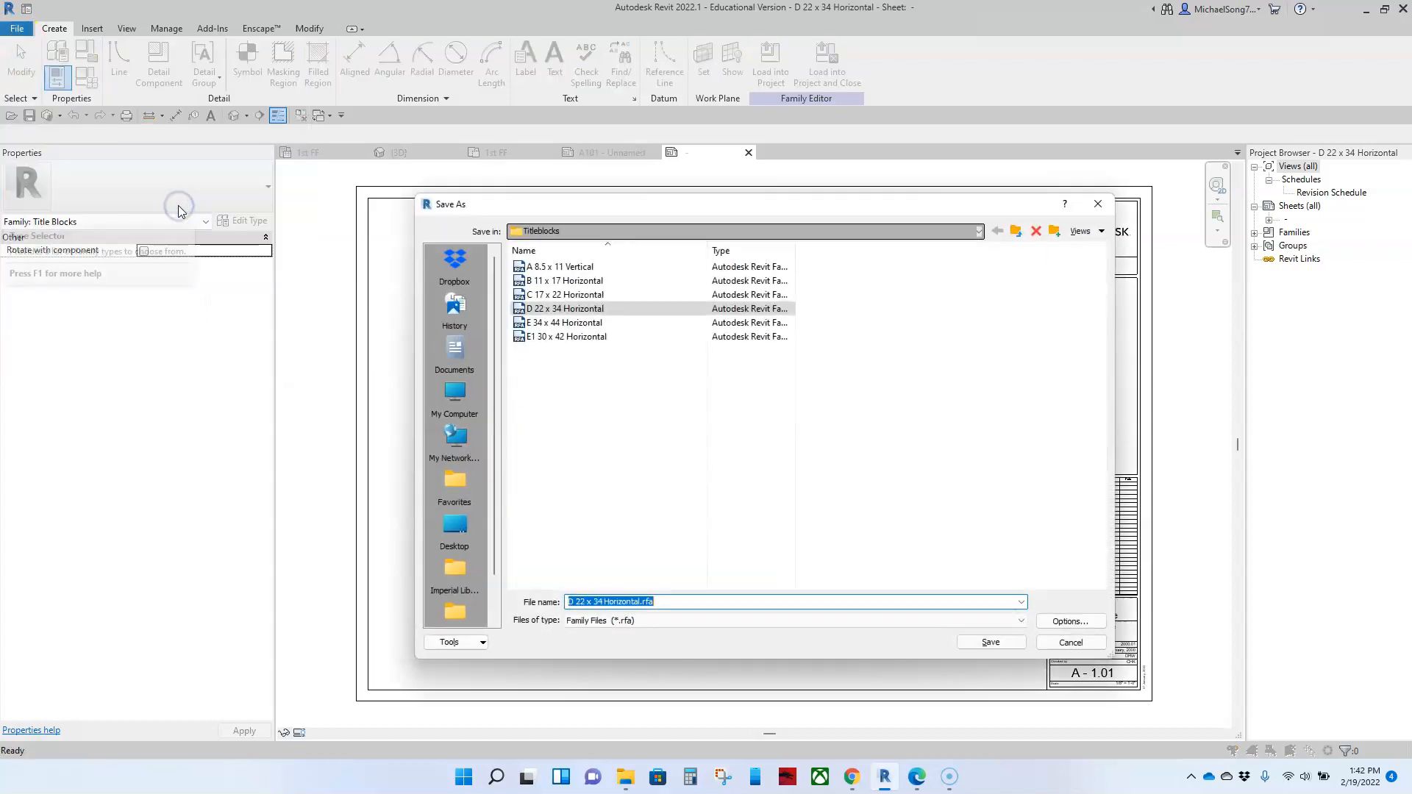
{"action": "left_click", "coordinate": [462, 527]}
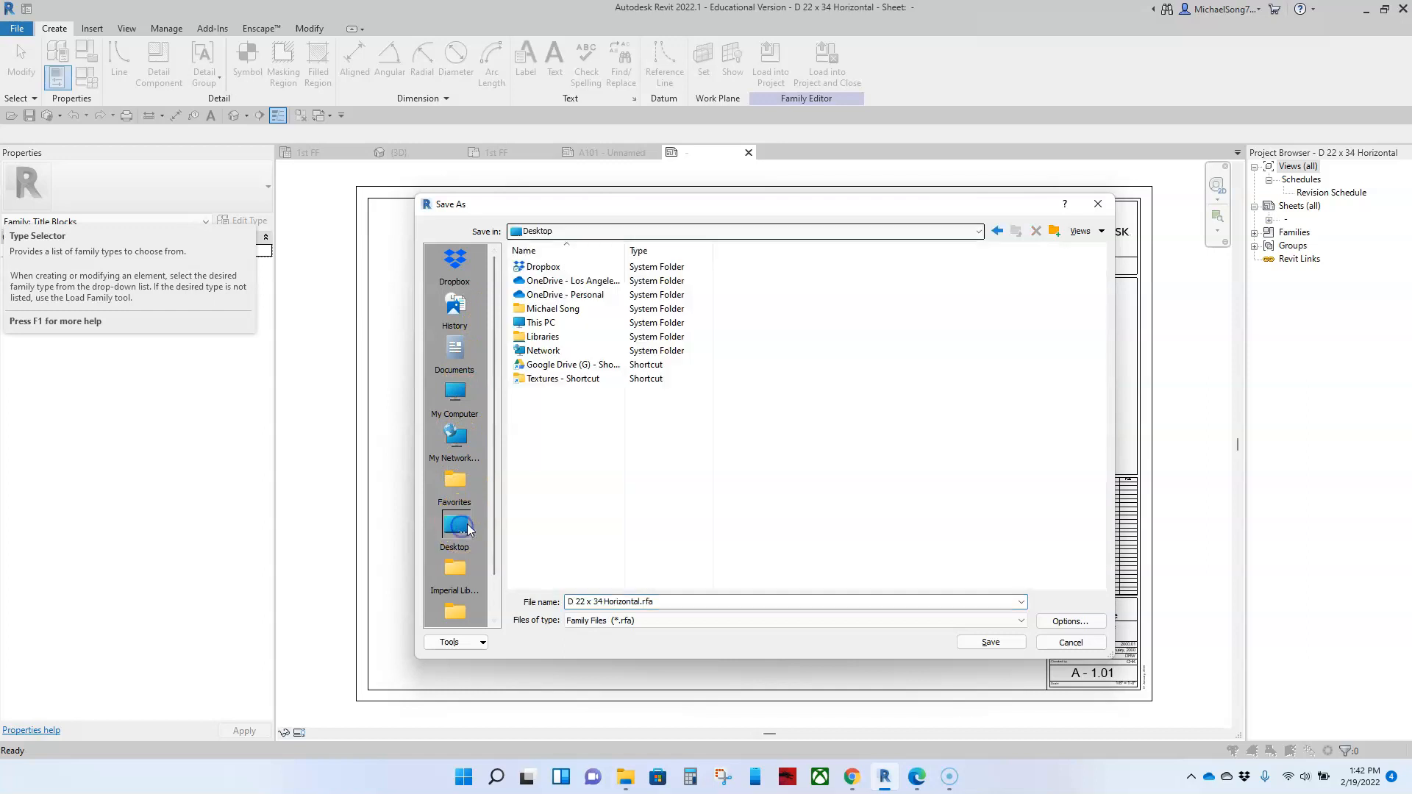
{"action": "right_click", "coordinate": [786, 429]}
{"action": "mouse_move", "coordinate": [835, 570]}
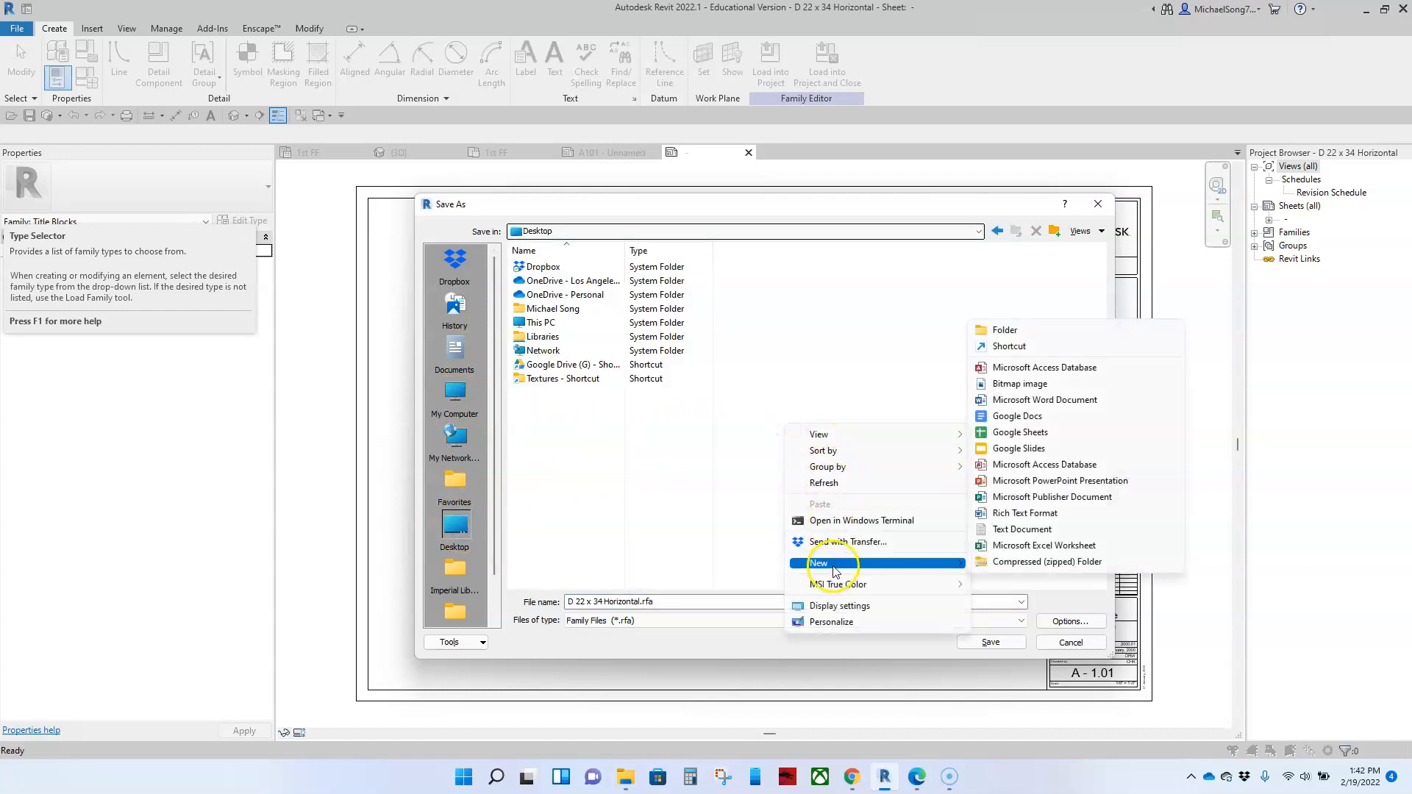
{"action": "left_click", "coordinate": [1036, 328]}
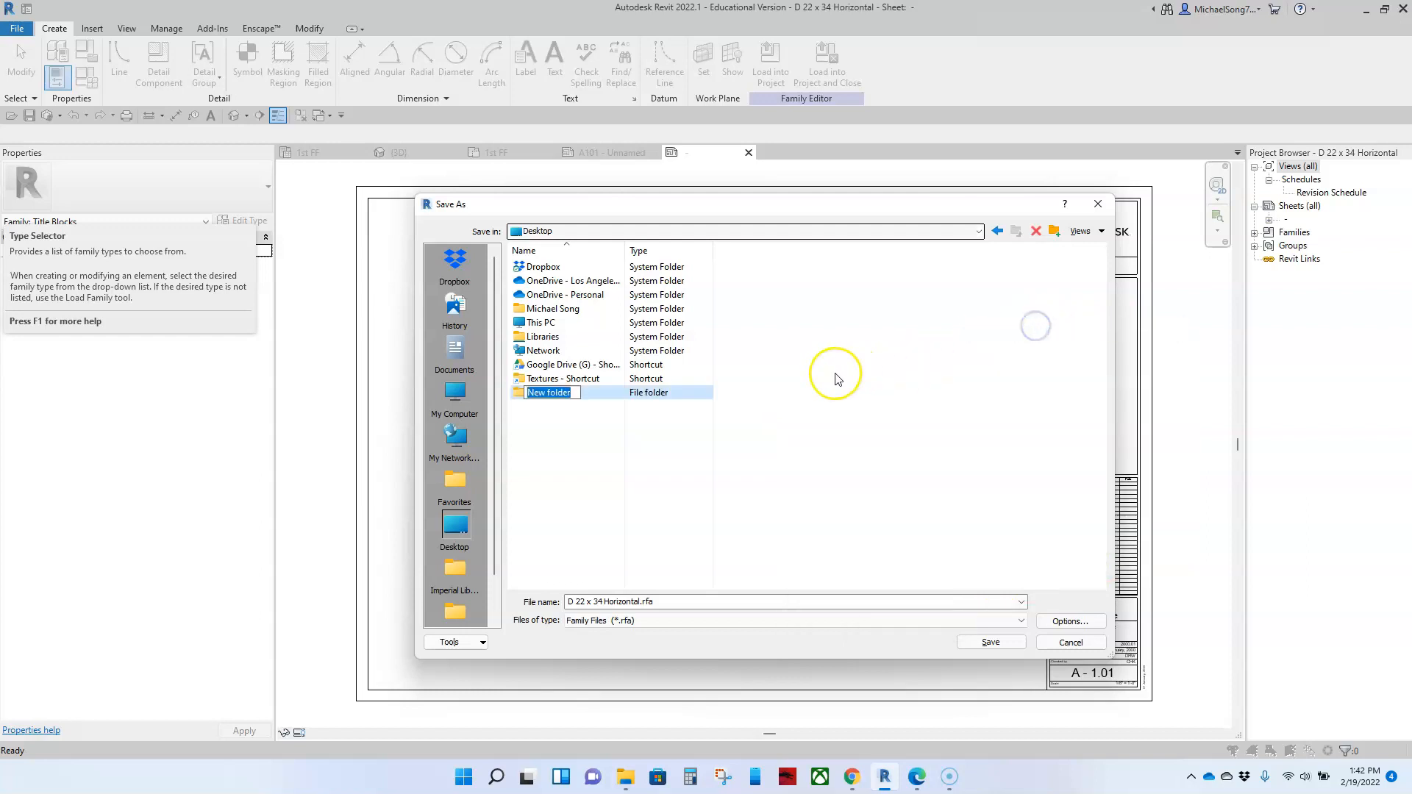
{"action": "type", "text": "custom f"}
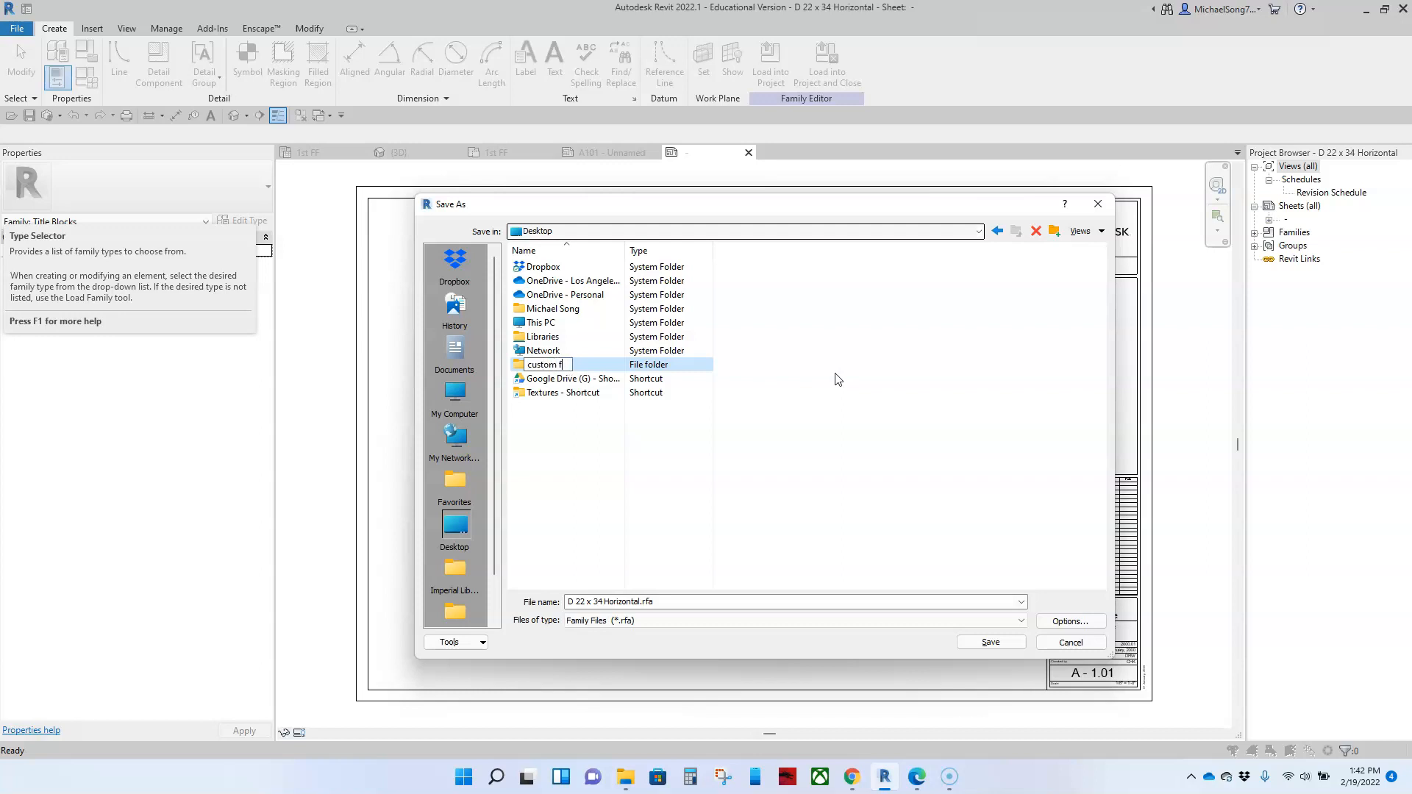
{"action": "key", "text": "Return"}
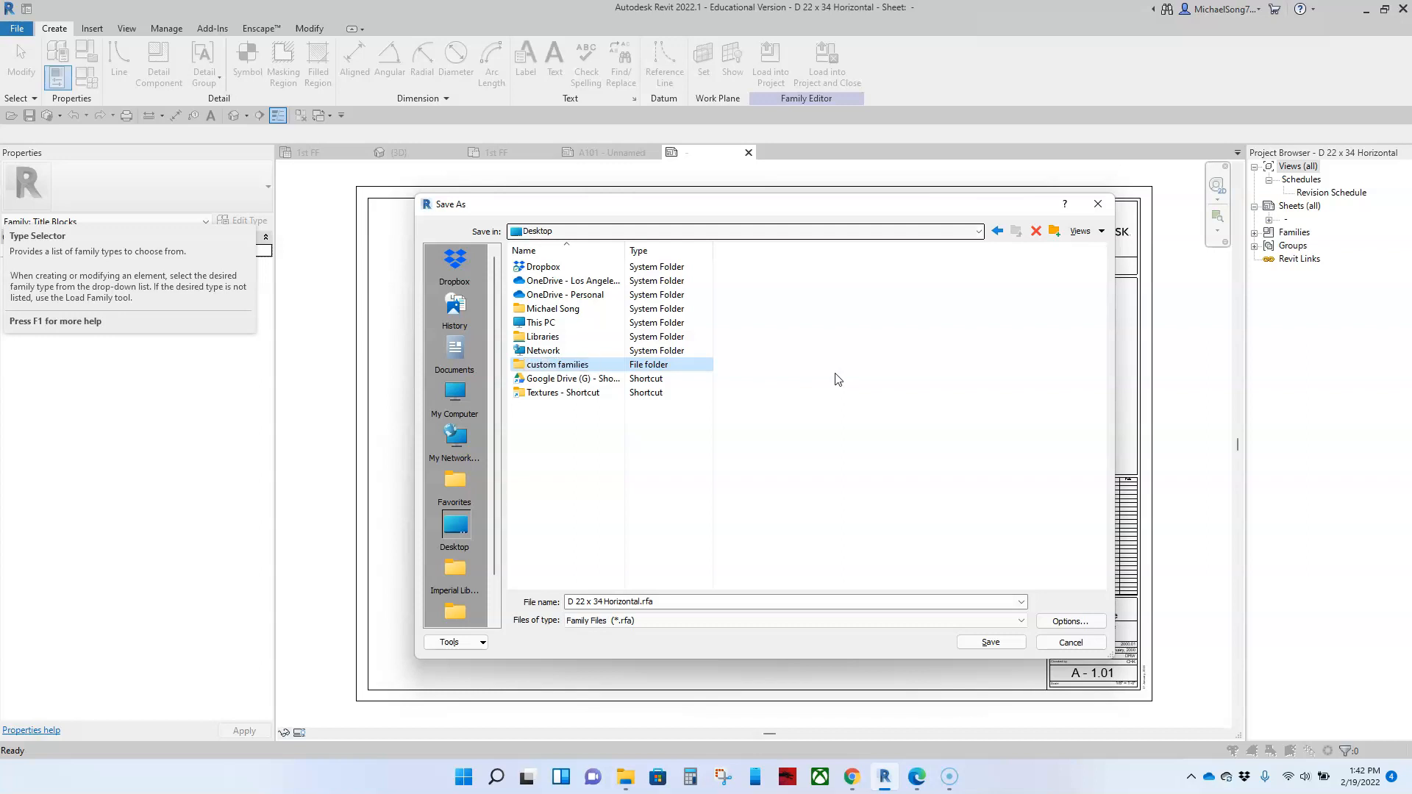
Step: Save the titleblock family as MA_ArcD inside the custom families folder
{"action": "double_click", "coordinate": [566, 365]}
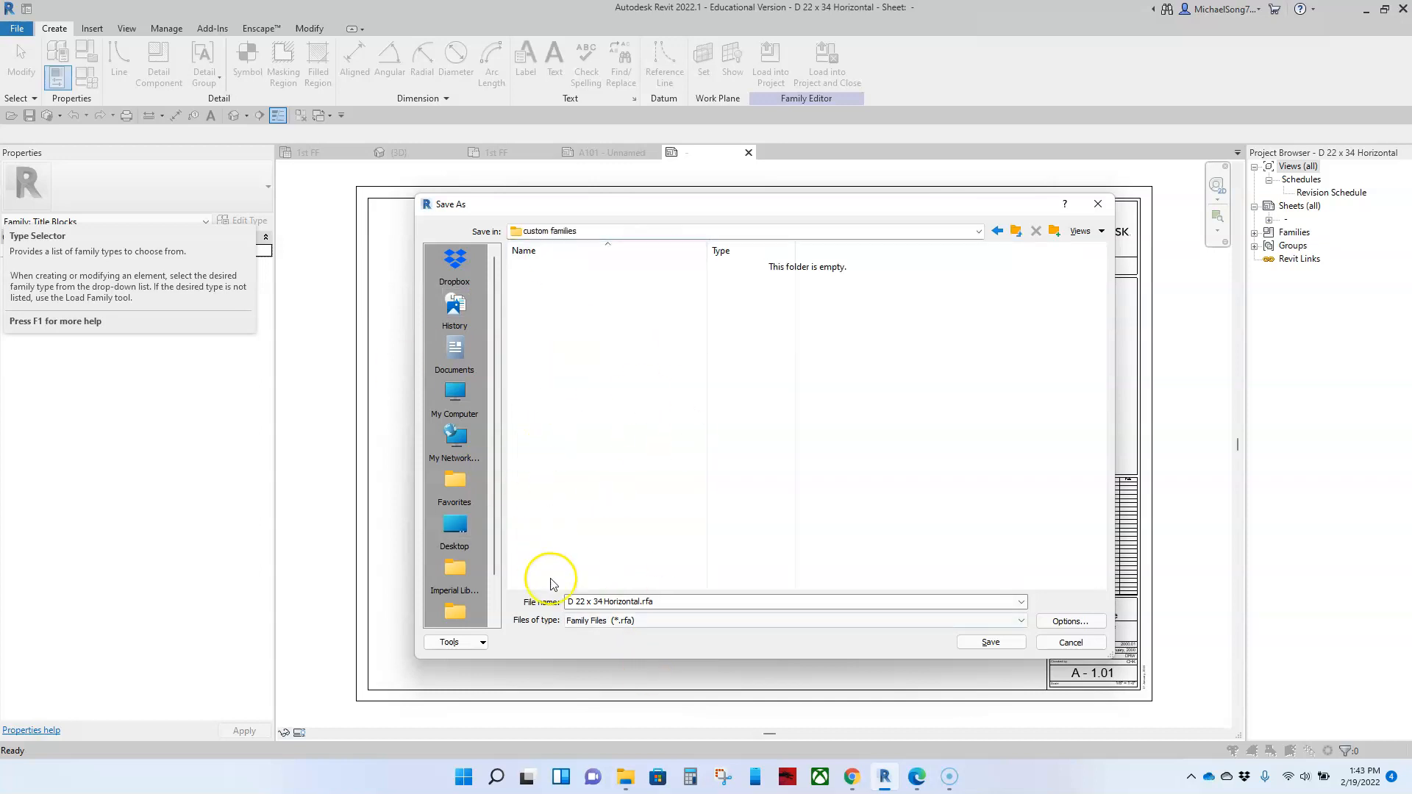
{"action": "triple_click", "coordinate": [640, 601]}
{"action": "left_click_drag", "start_coordinate": [639, 601], "coordinate": [531, 588]}
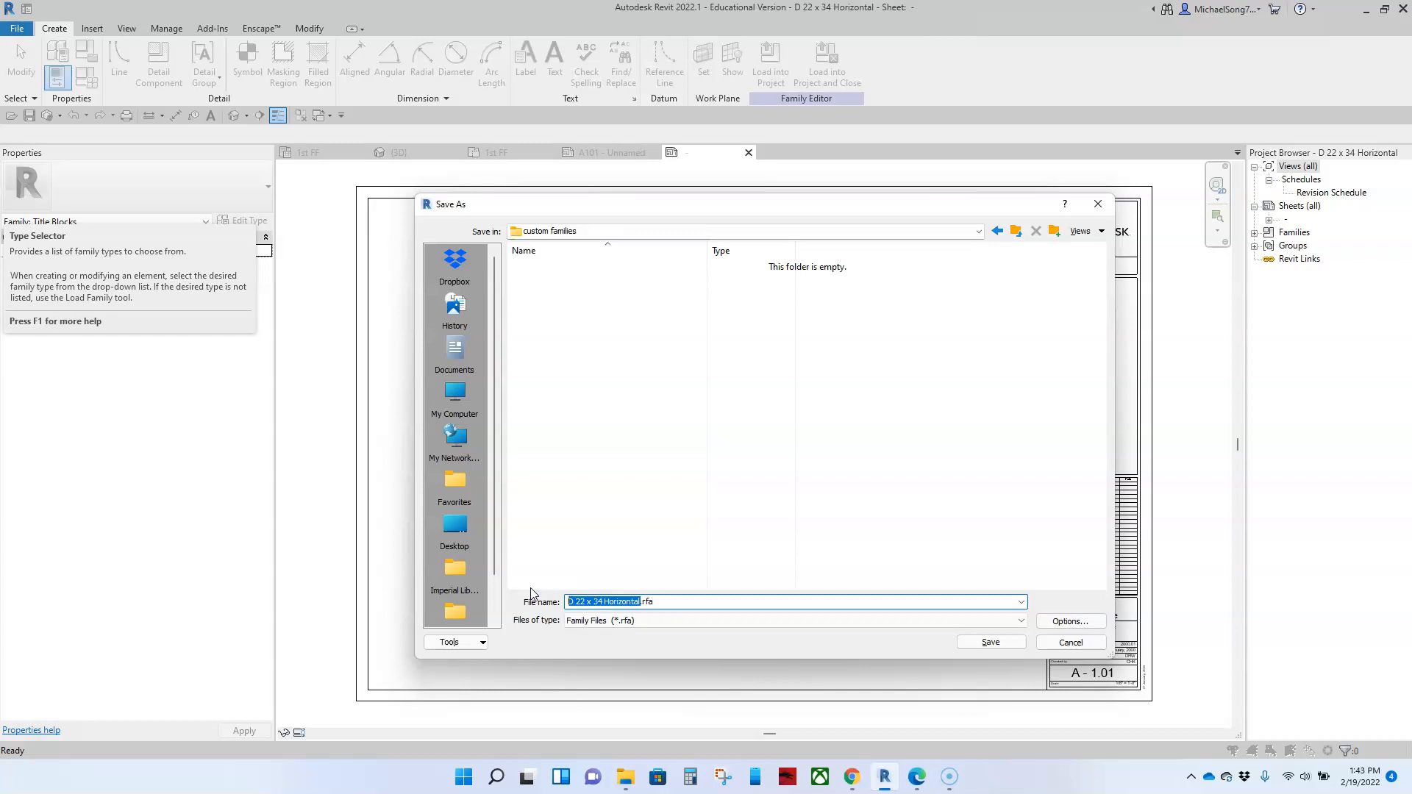
{"action": "type", "text": "M"}
{"action": "left_click", "coordinate": [989, 643]}
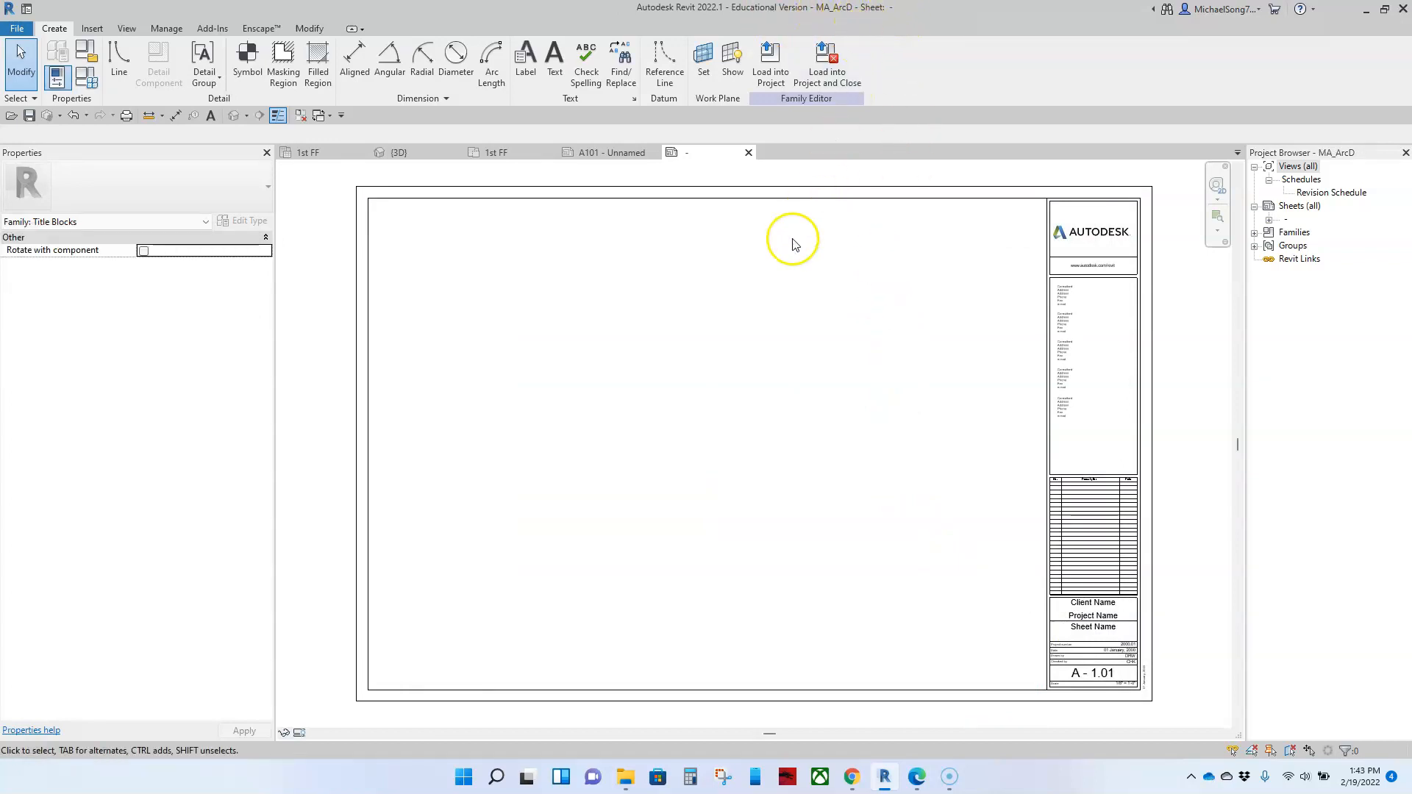
Step: Draw a vertical reference line the height of the sheet, offset 3' 0" to the right of the outer border's left edge
{"action": "scroll", "coordinate": [787, 254], "scroll_direction": "down", "scroll_amount": 1}
{"action": "scroll", "coordinate": [692, 397], "scroll_direction": "down", "scroll_amount": 2}
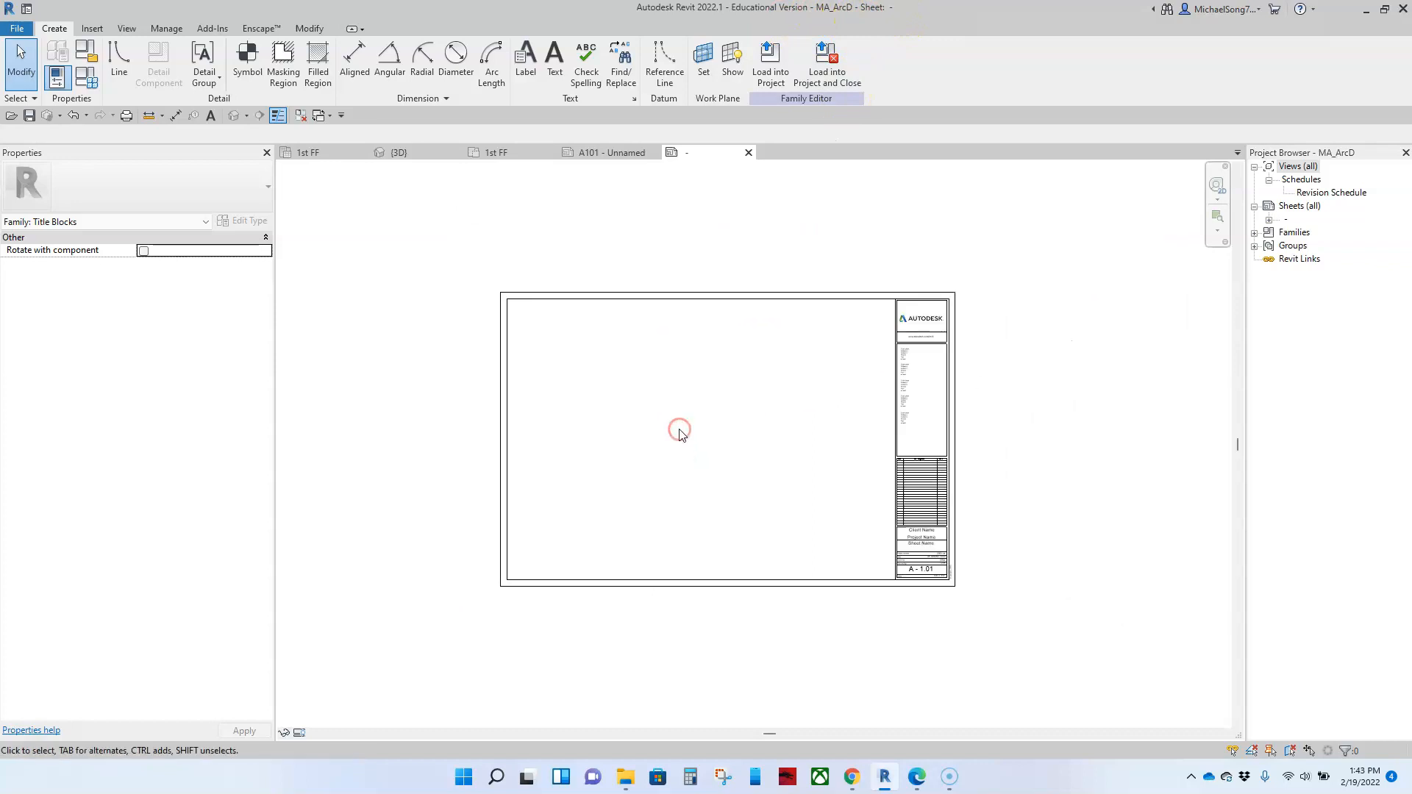
{"action": "mouse_move", "coordinate": [633, 404]}
{"action": "middle_mouse_down"}
{"action": "mouse_move", "coordinate": [647, 388]}
{"action": "mouse_move", "coordinate": [630, 391]}
{"action": "middle_mouse_up"}
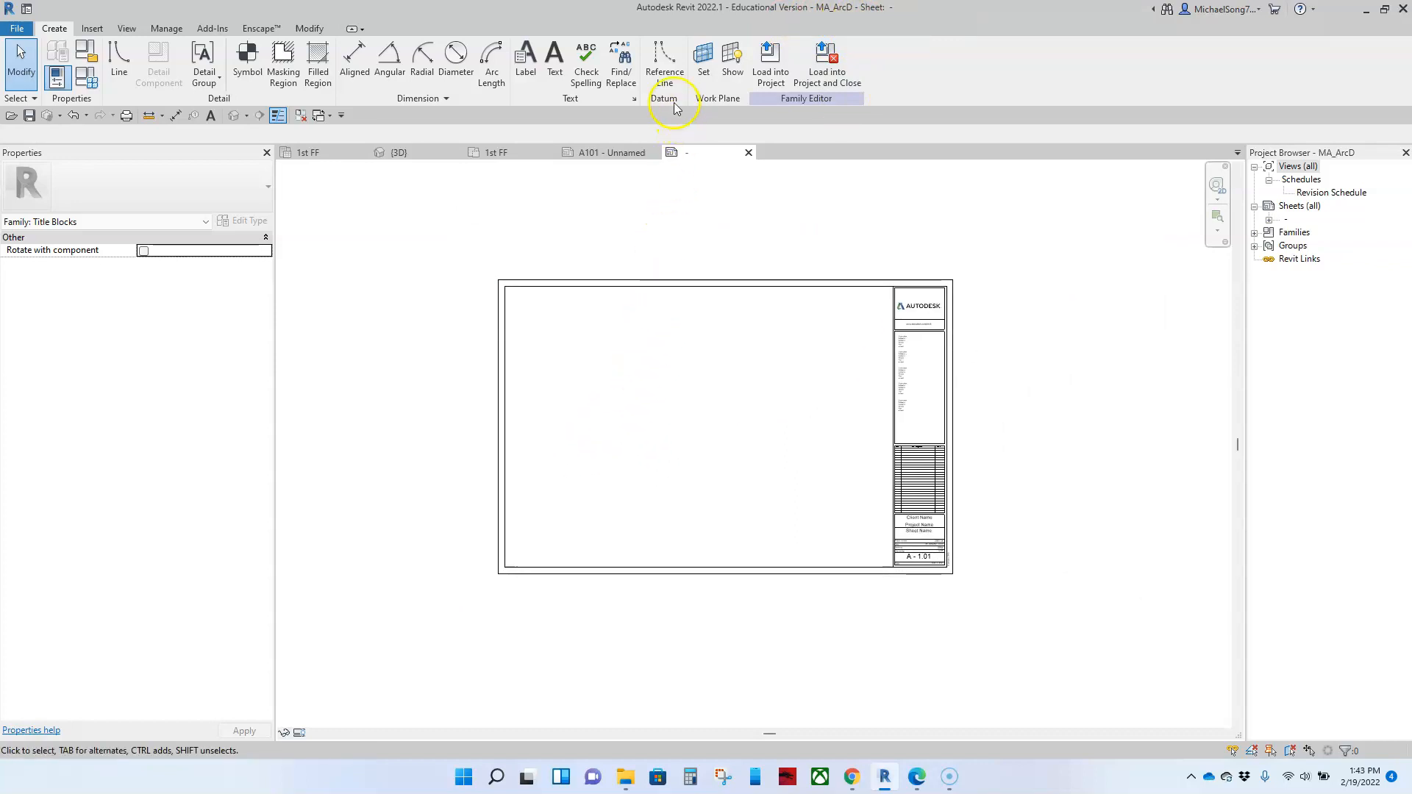
{"action": "left_click", "coordinate": [664, 59]}
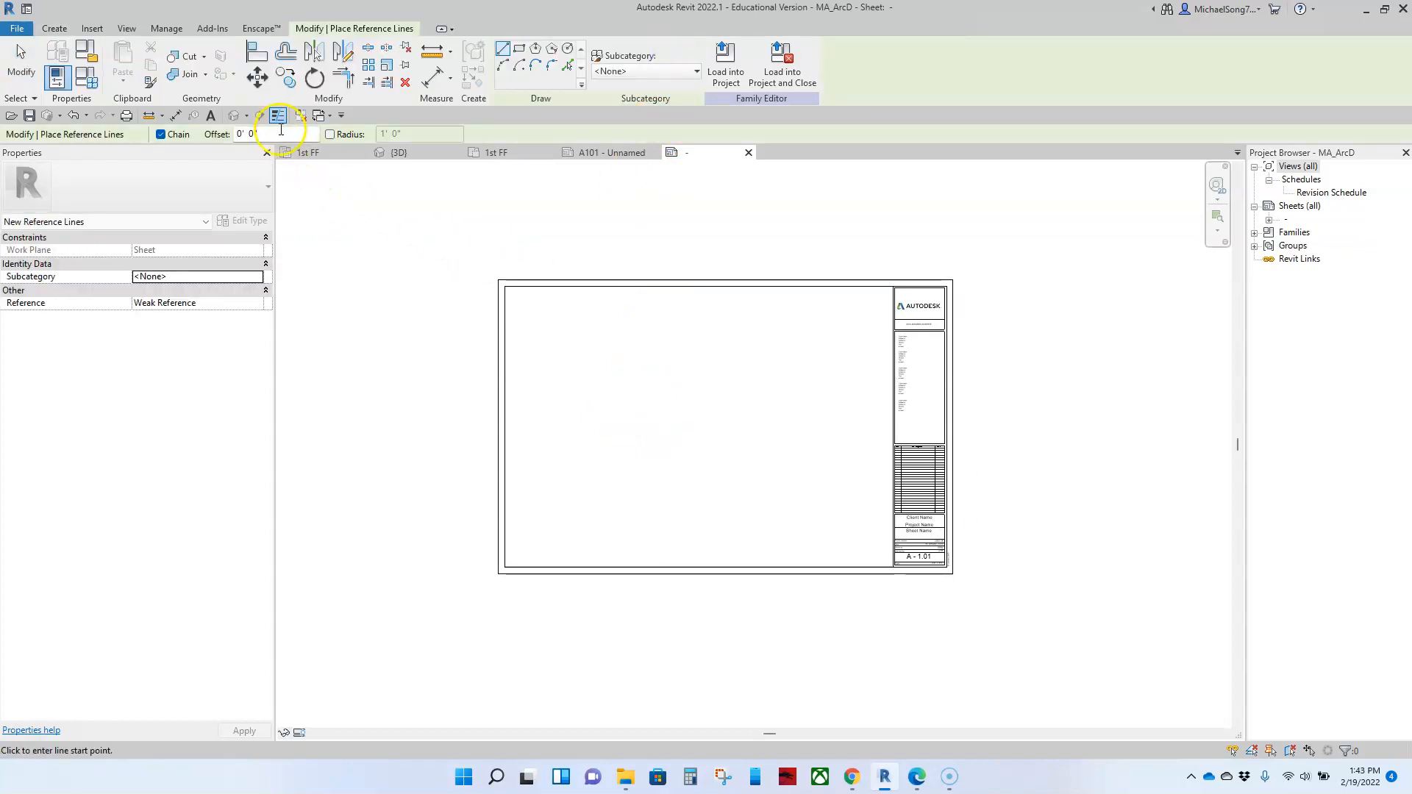
{"action": "type", "text": "3"}
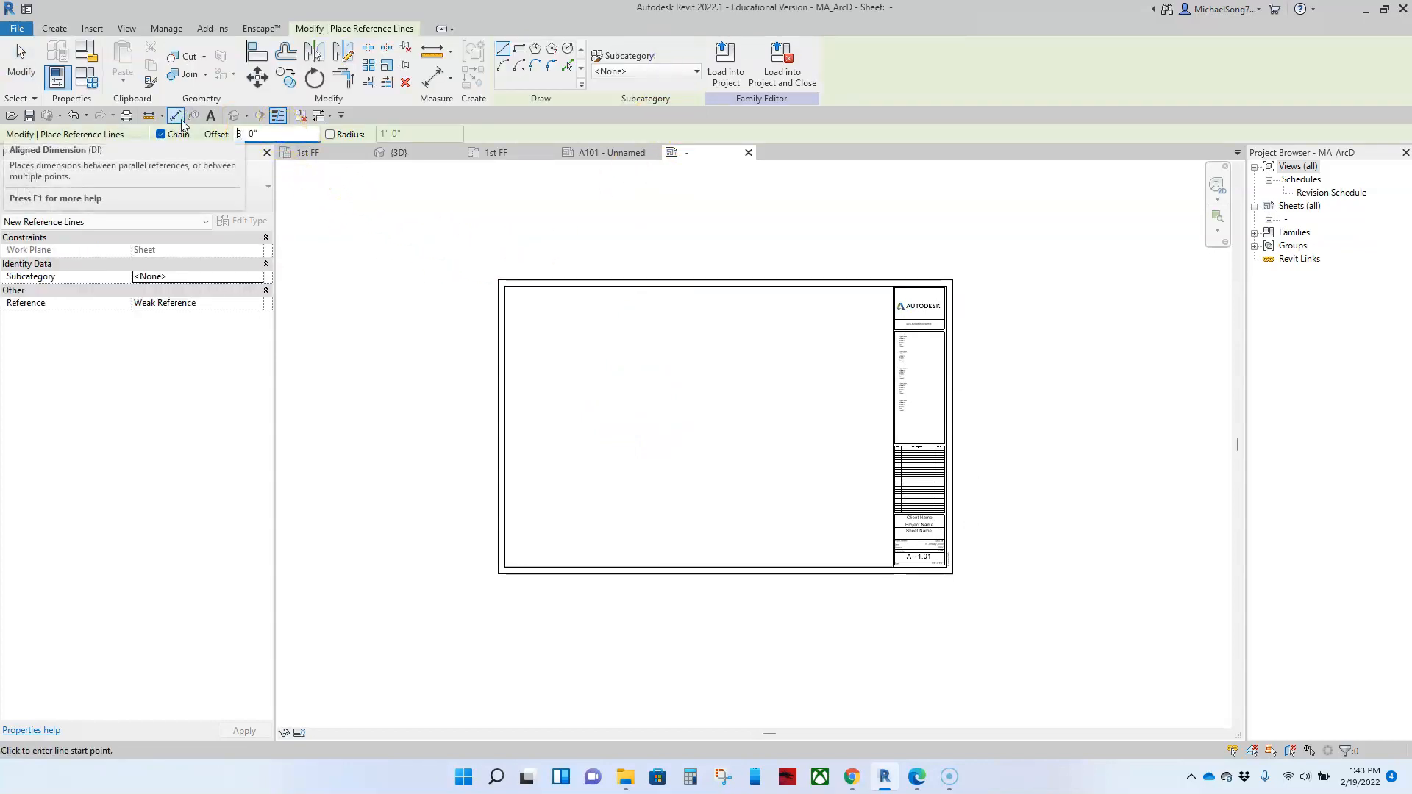
{"action": "left_click", "coordinate": [495, 278]}
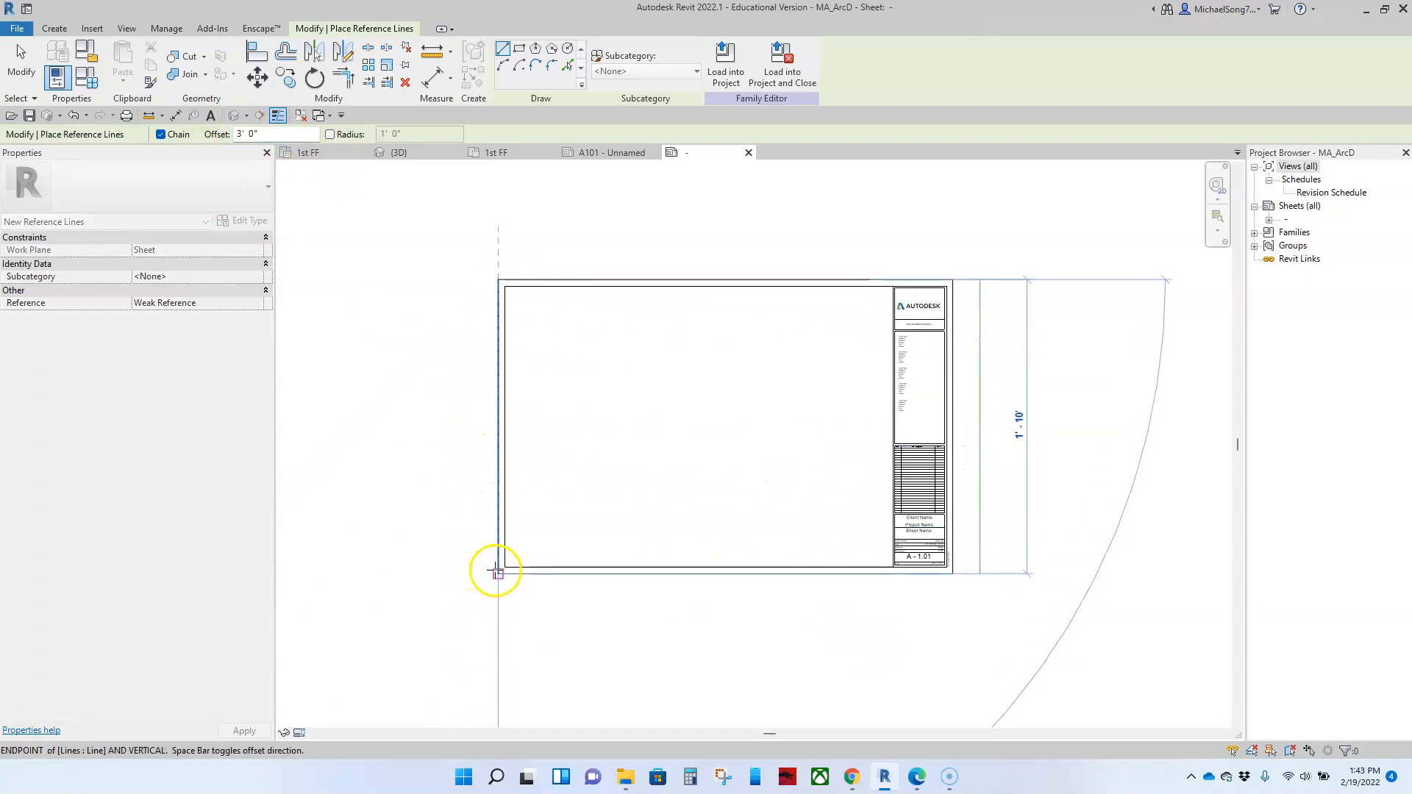
{"action": "key", "text": "Escape"}
{"action": "key", "text": "Escape"}
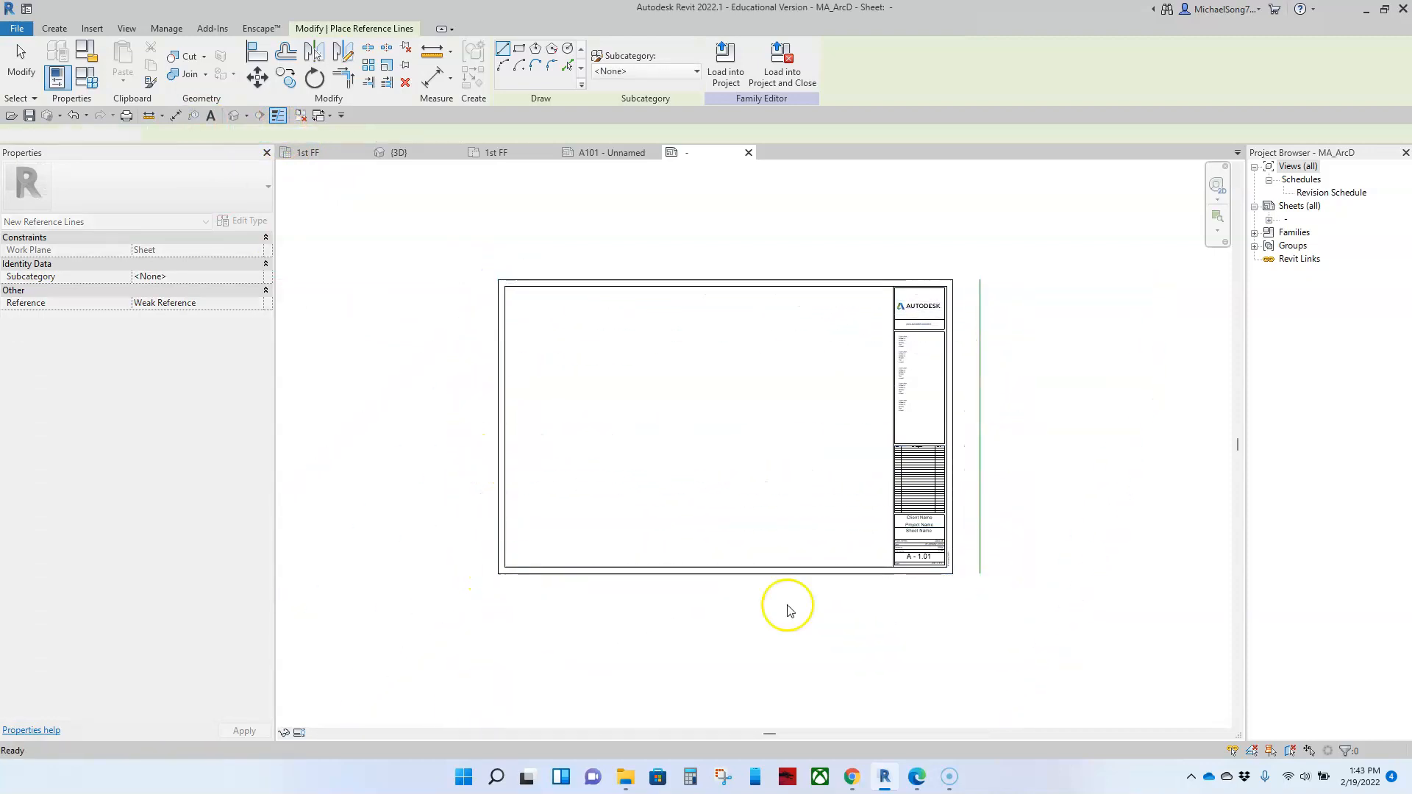
Step: Extend both ends of the vertical reference line beyond the sheet's upper and lower borders
{"action": "left_click", "coordinate": [979, 478]}
{"action": "left_click_drag", "start_coordinate": [981, 584], "coordinate": [980, 627]}
{"action": "left_click_drag", "start_coordinate": [979, 280], "coordinate": [981, 226]}
{"action": "left_click", "coordinate": [1139, 491]}
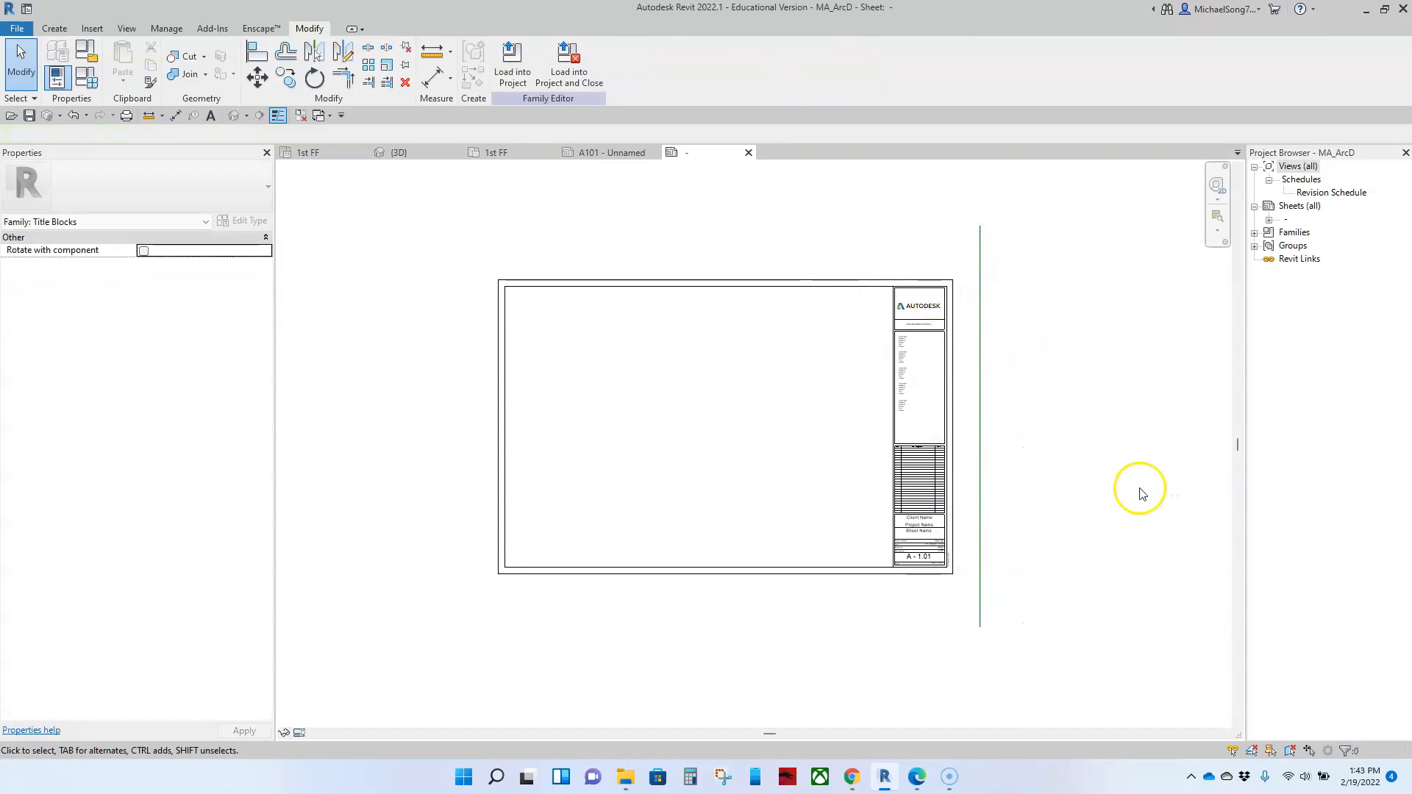
Step: Move the right border lines and the whole title strip to the right so the outer edge meets the vertical reference line
{"action": "left_click_drag", "start_coordinate": [844, 241], "coordinate": [970, 605]}
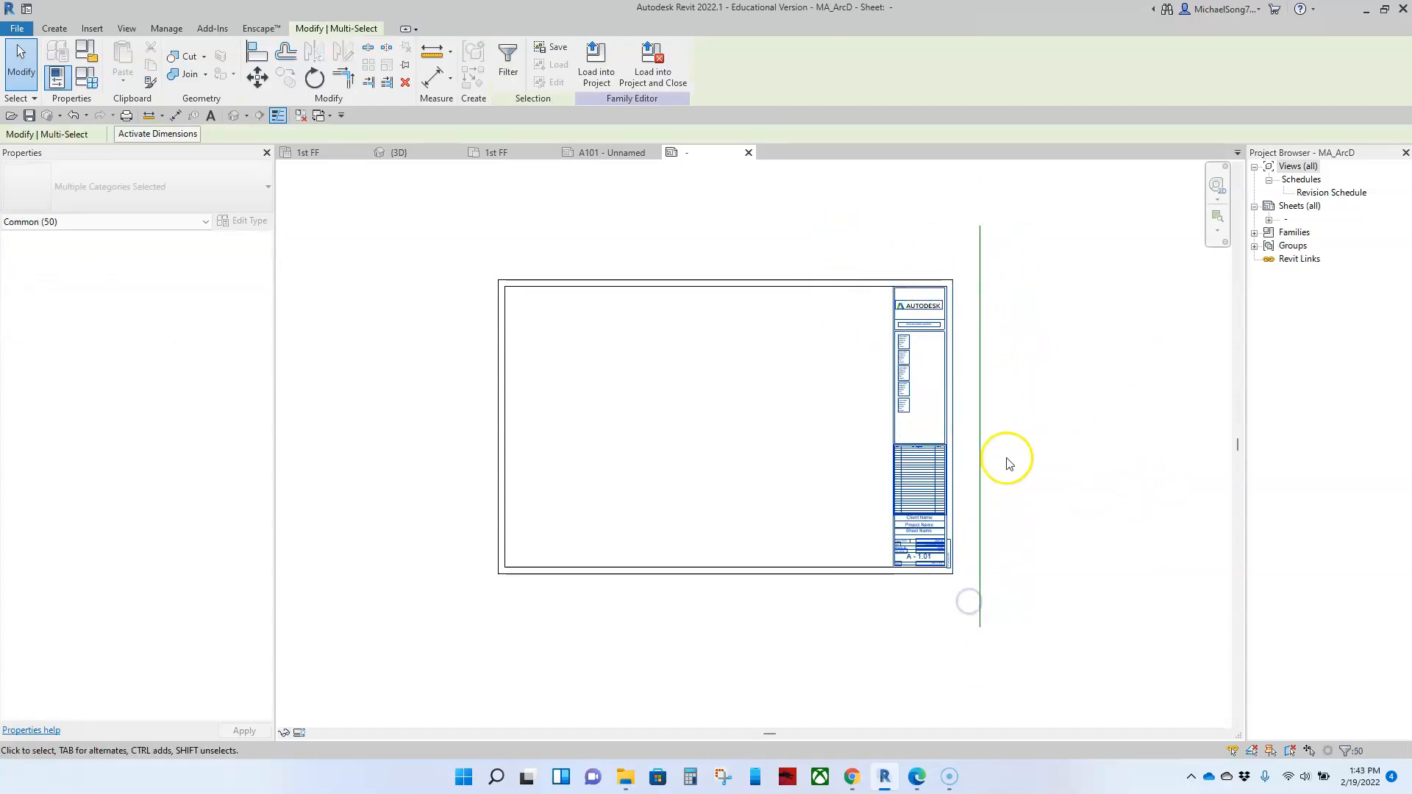
{"action": "left_click", "coordinate": [265, 78]}
{"action": "scroll", "coordinate": [977, 258], "scroll_direction": "up", "scroll_amount": 4}
{"action": "left_click", "coordinate": [870, 314]}
{"action": "left_click", "coordinate": [994, 319]}
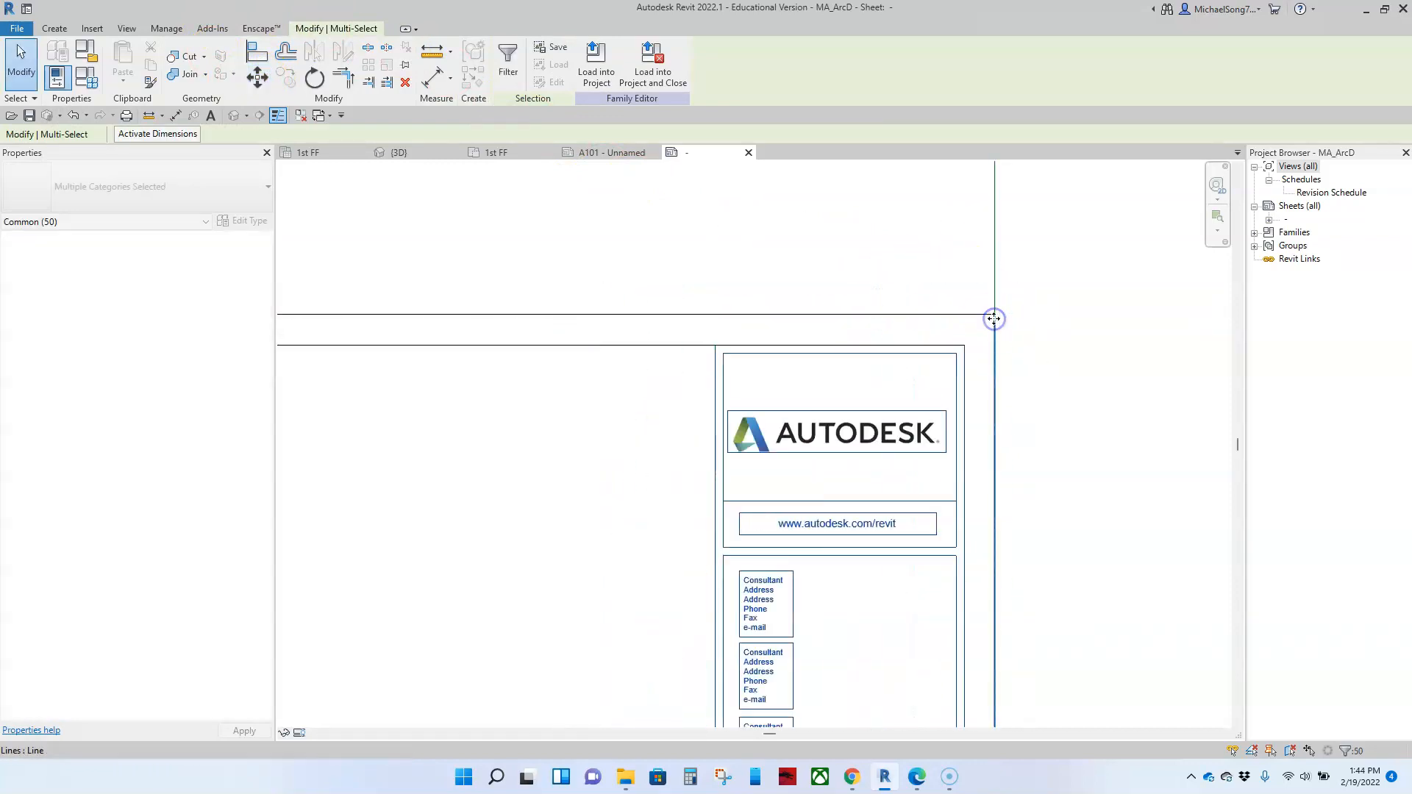
{"action": "scroll", "coordinate": [1015, 412], "scroll_direction": "down", "scroll_amount": 5}
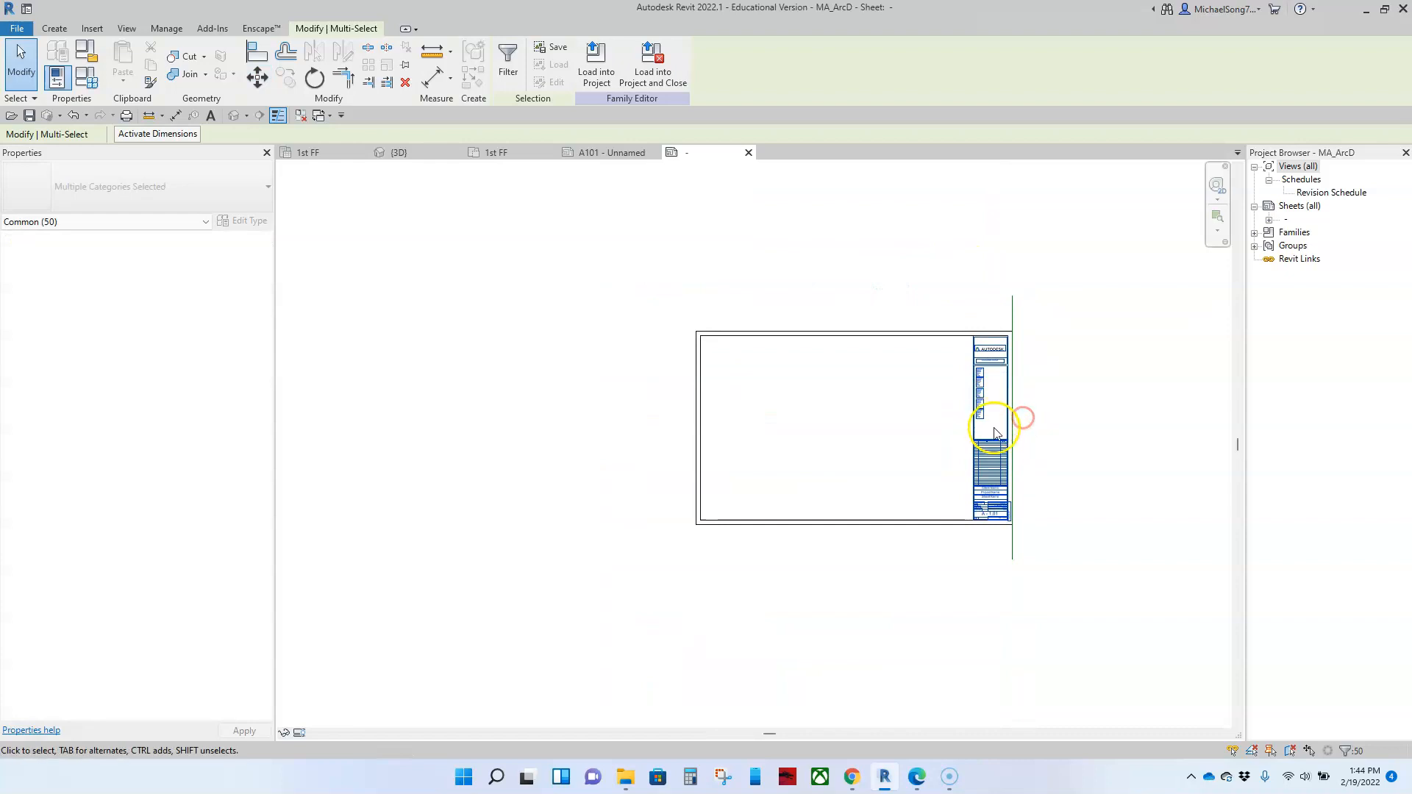
{"action": "left_click", "coordinate": [1023, 418]}
{"action": "left_click", "coordinate": [918, 500]}
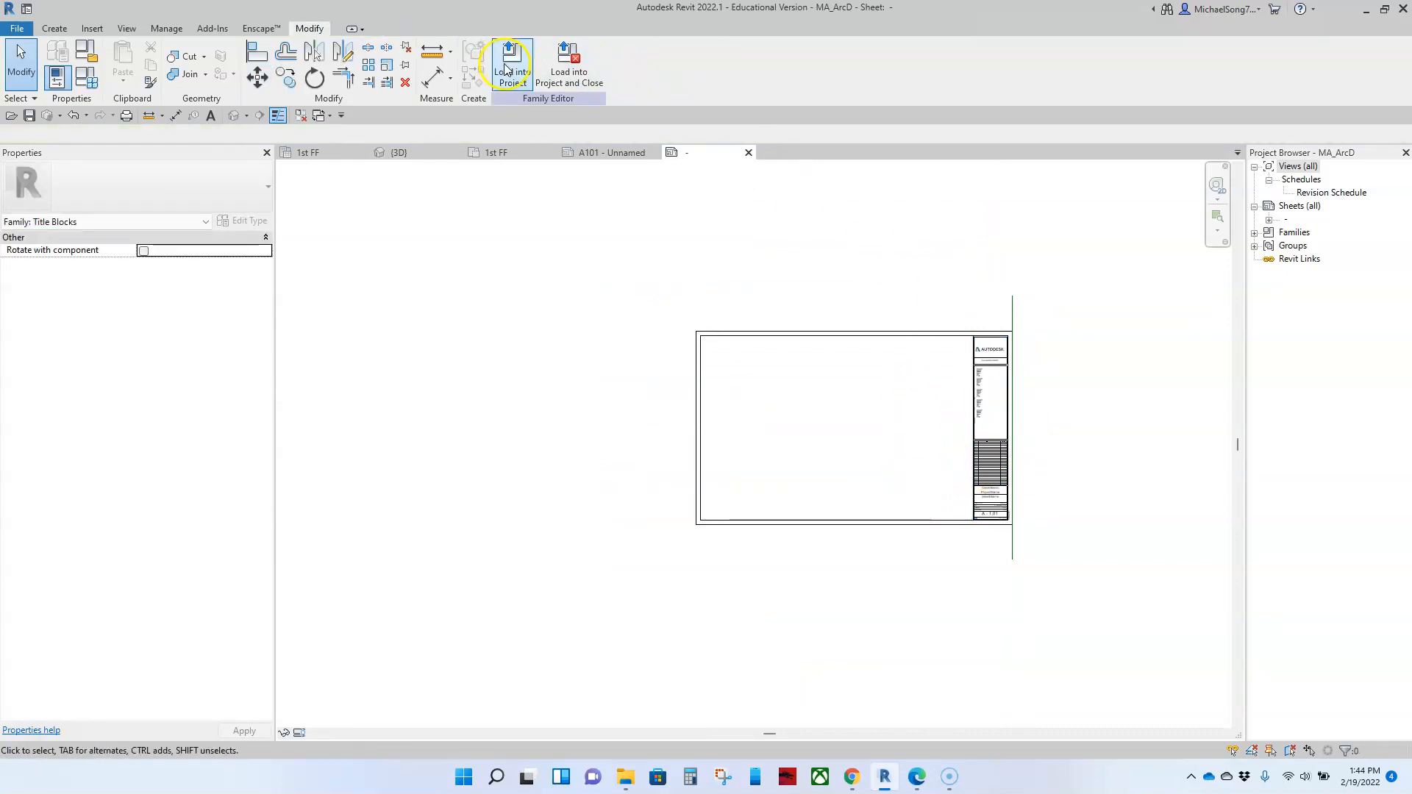
Step: Draw a horizontal reference line about 3' 11" long, offset 2' 0" above the sheet's lower outer border
{"action": "left_click", "coordinate": [53, 29]}
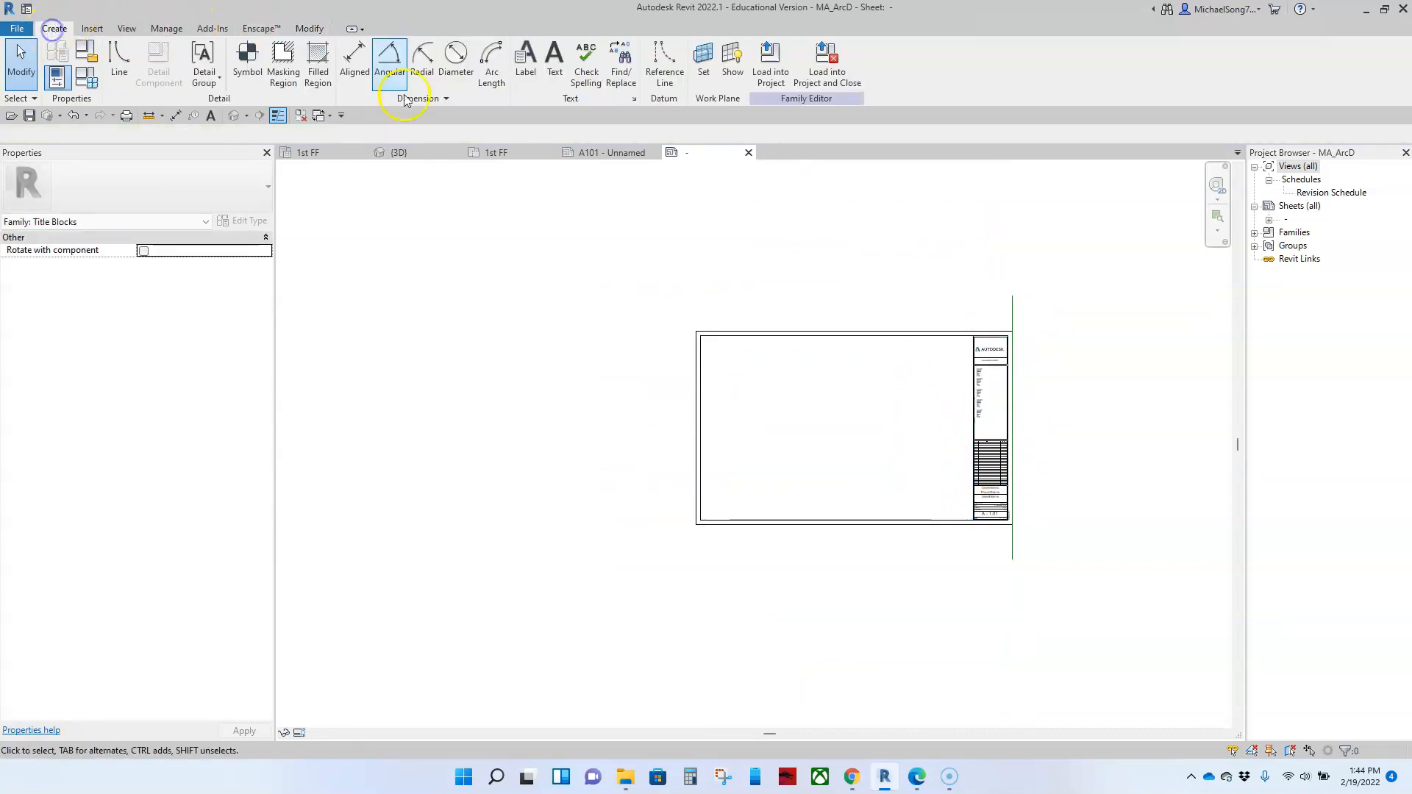
{"action": "left_click", "coordinate": [671, 79]}
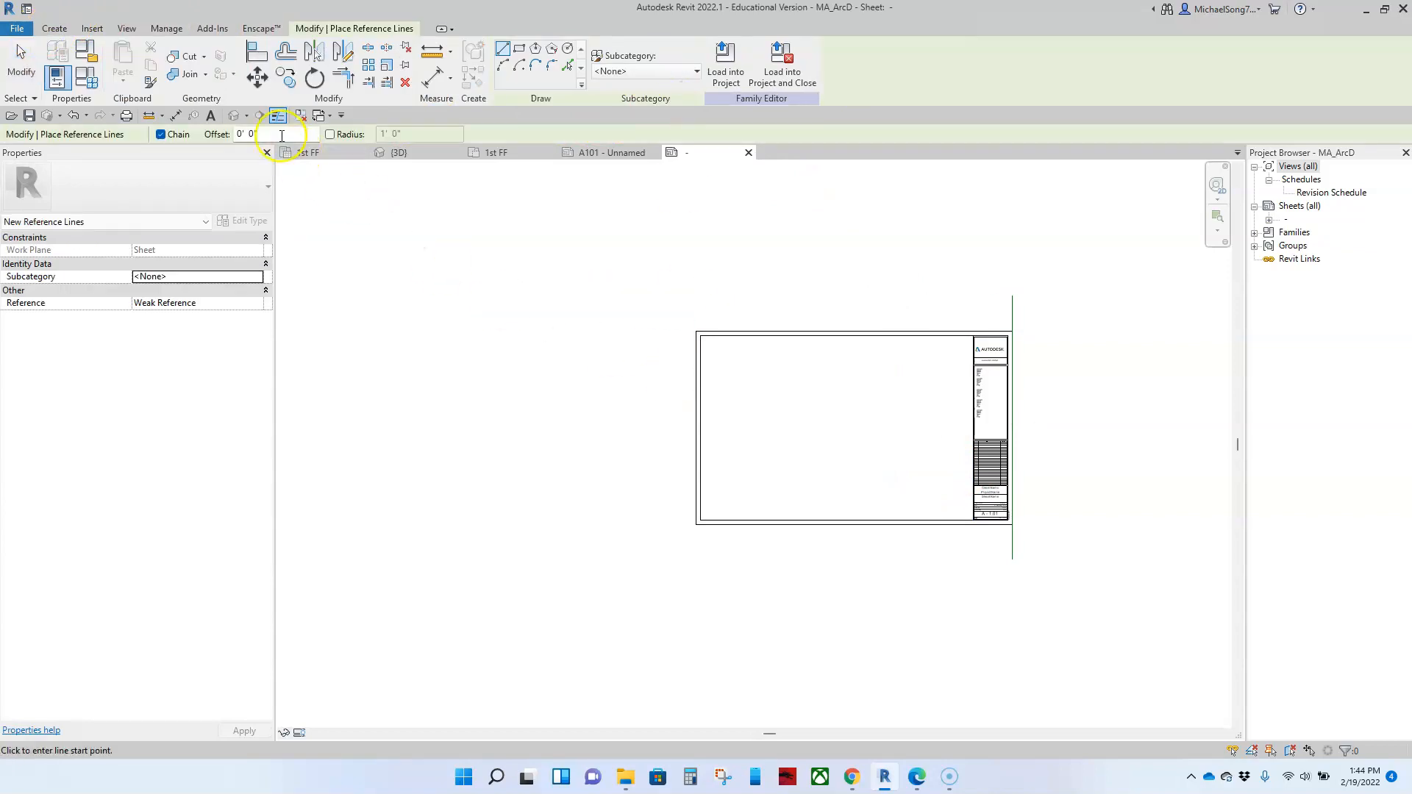
{"action": "type", "text": "2"}
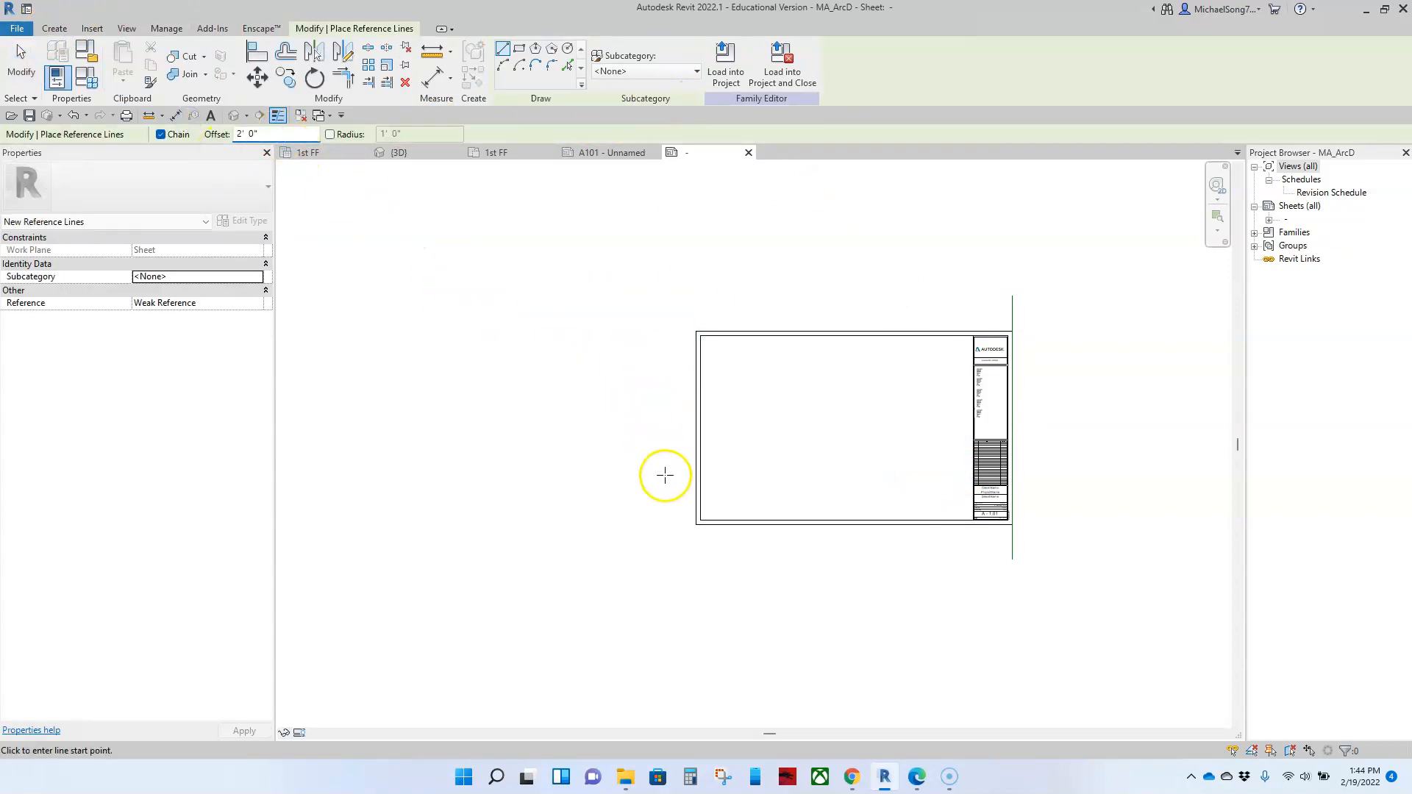
{"action": "left_click", "coordinate": [695, 525]}
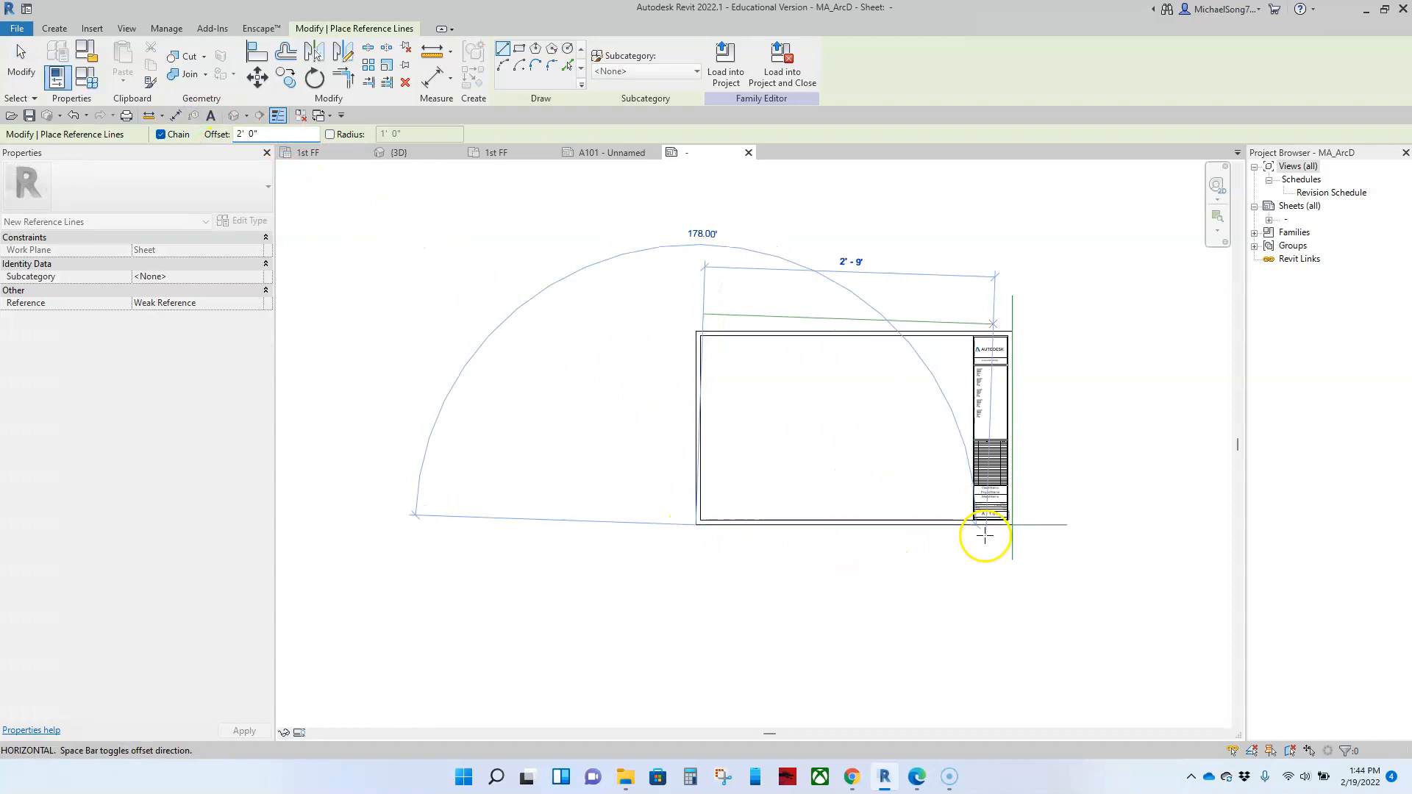
{"action": "left_click", "coordinate": [1105, 534]}
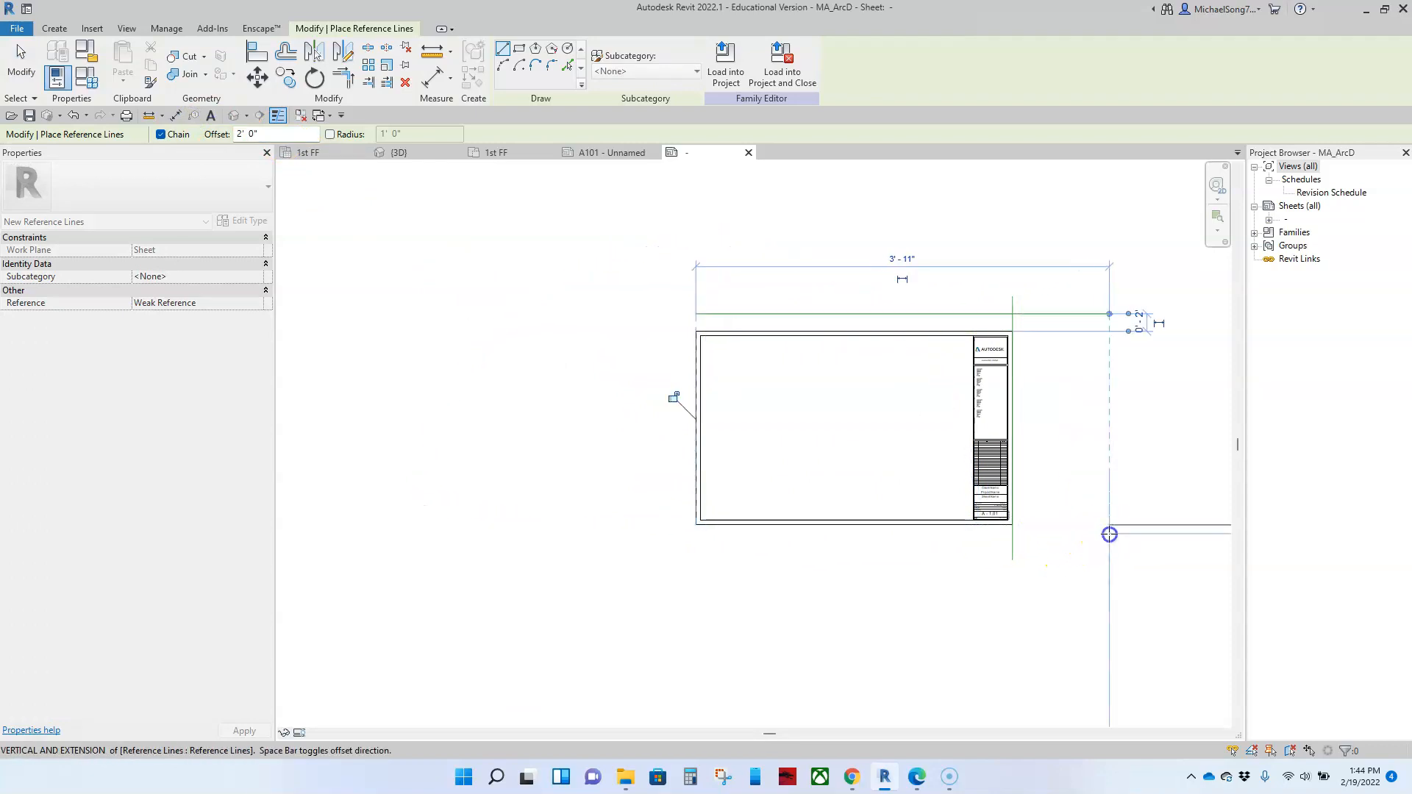
{"action": "key", "text": "Escape"}
{"action": "key", "text": "Escape"}
Step: Move the upper border lines, logo, web address and consultant text up so the outer edge meets the horizontal reference line
{"action": "scroll", "coordinate": [761, 300], "scroll_direction": "up", "scroll_amount": 2}
{"action": "scroll", "coordinate": [760, 295], "scroll_direction": "up", "scroll_amount": 1}
{"action": "middle_click_drag", "start_coordinate": [679, 342], "coordinate": [579, 285]}
{"action": "left_click_drag", "start_coordinate": [505, 277], "coordinate": [1131, 431]}
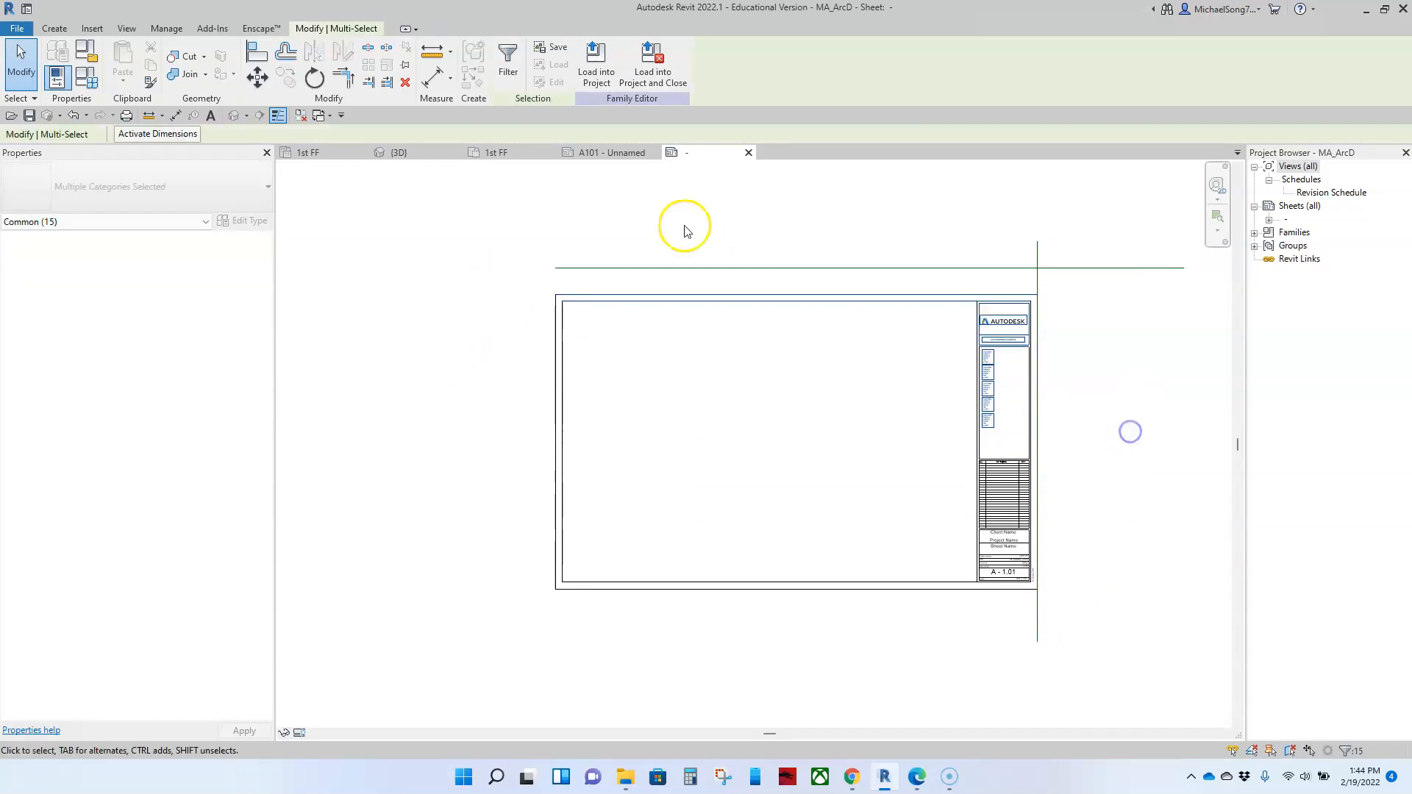
{"action": "left_click", "coordinate": [257, 77]}
{"action": "scroll", "coordinate": [581, 266], "scroll_direction": "up", "scroll_amount": 3}
{"action": "left_click", "coordinate": [525, 337]}
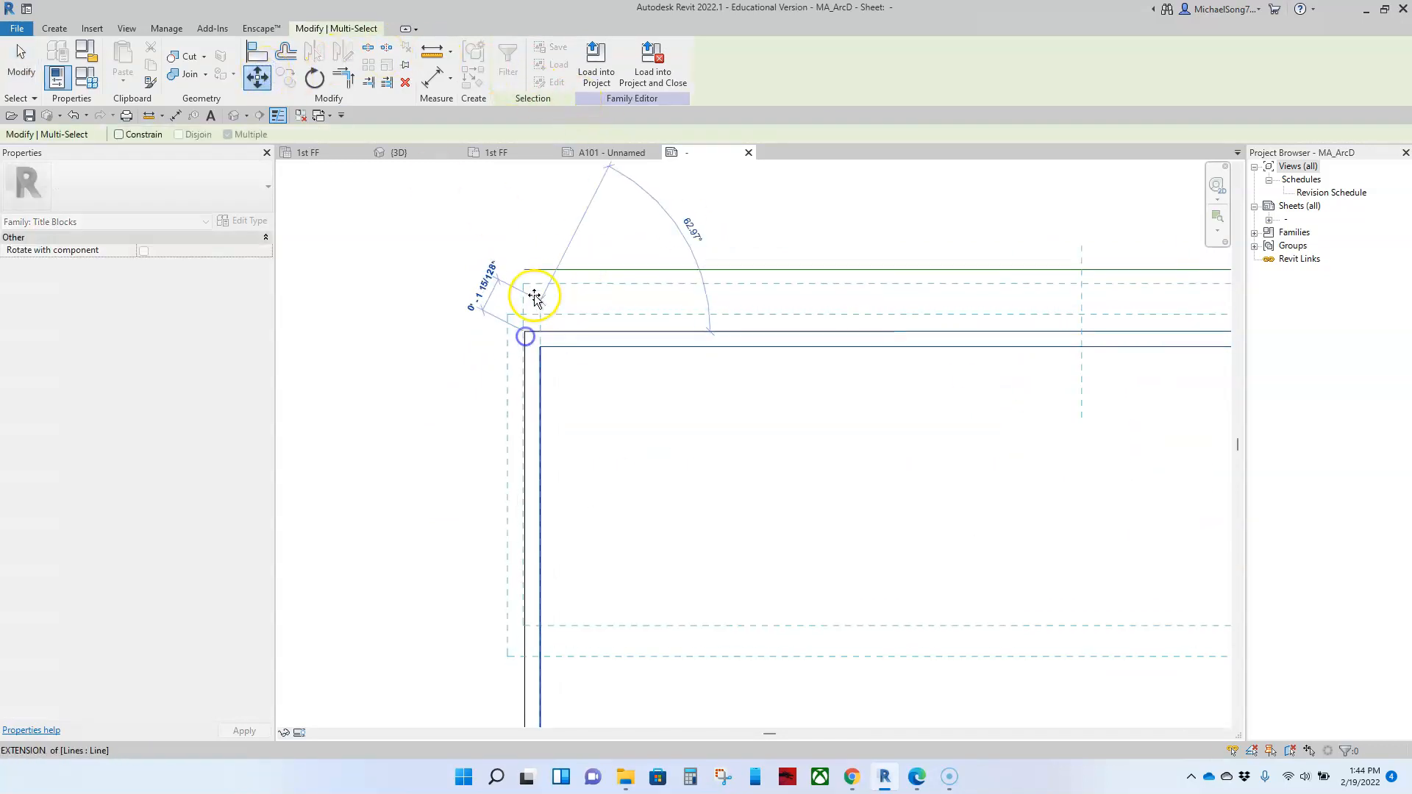
{"action": "left_click", "coordinate": [530, 270]}
{"action": "scroll", "coordinate": [530, 271], "scroll_direction": "down", "scroll_amount": 4}
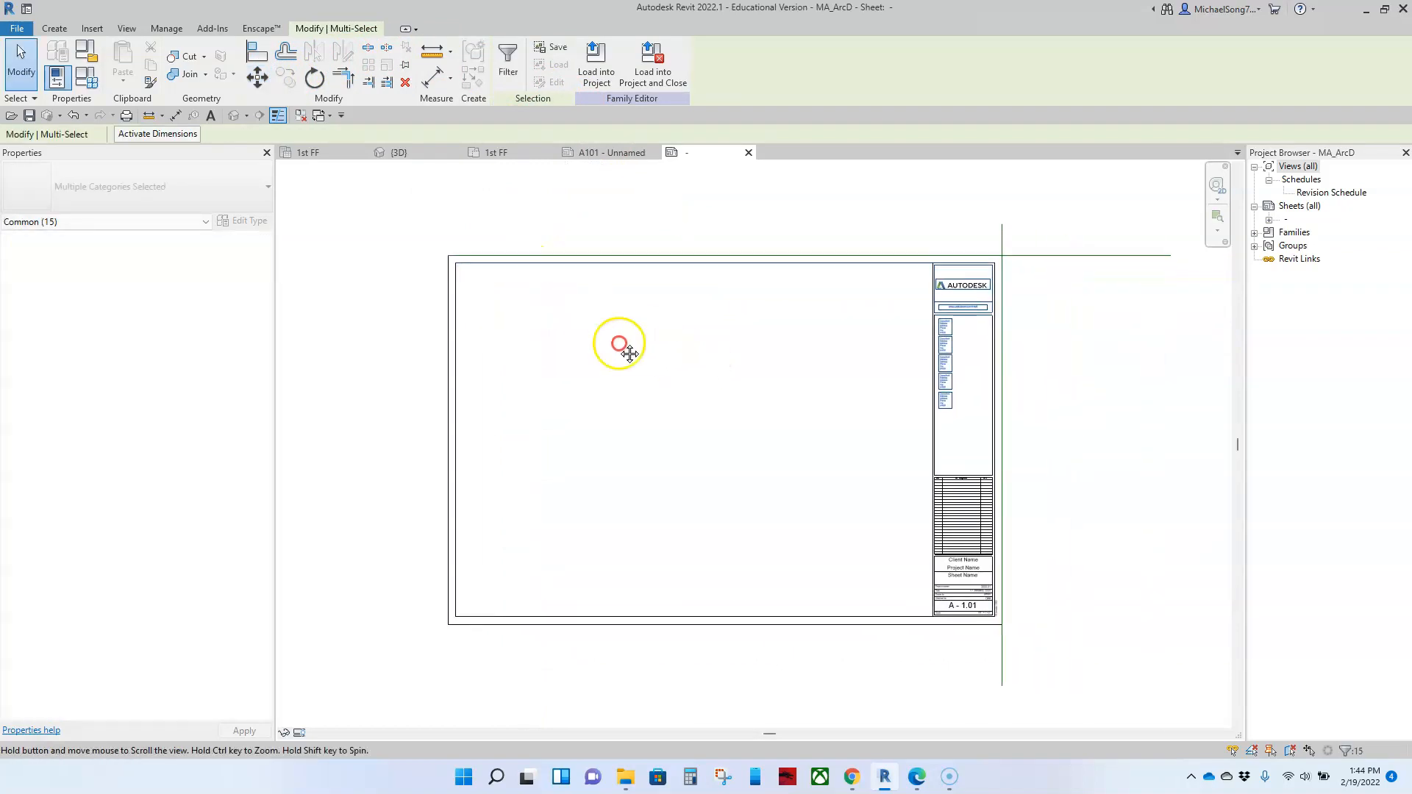
{"action": "middle_click_drag", "start_coordinate": [629, 353], "coordinate": [587, 337]}
{"action": "left_click", "coordinate": [586, 337]}
Step: Delete the horizontal and vertical reference lines around the resized sheet border
{"action": "left_click", "coordinate": [1022, 252]}
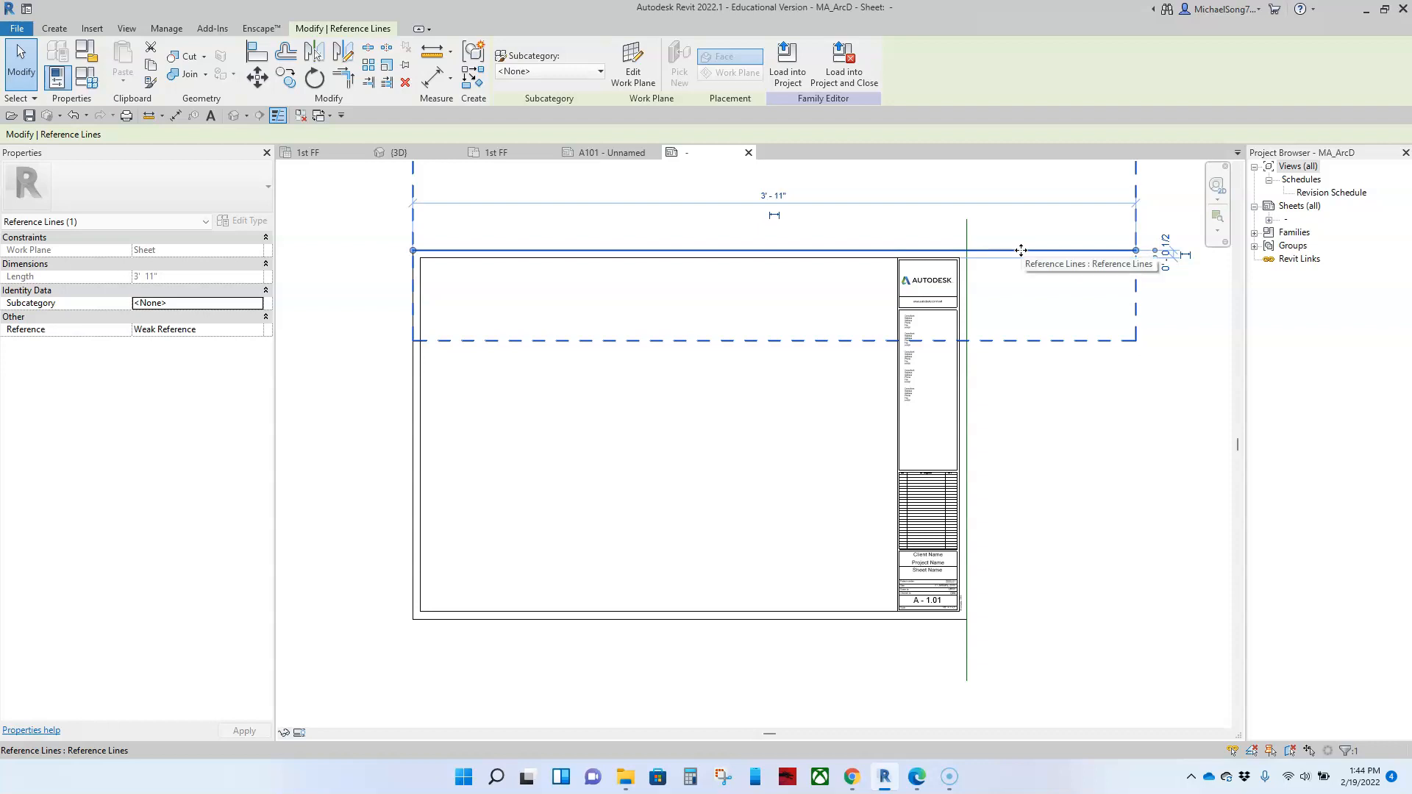
{"action": "key", "text": "Delete"}
{"action": "left_click", "coordinate": [968, 225]}
{"action": "key", "text": "Delete"}
{"action": "scroll", "coordinate": [995, 355], "scroll_direction": "down", "scroll_amount": 1}
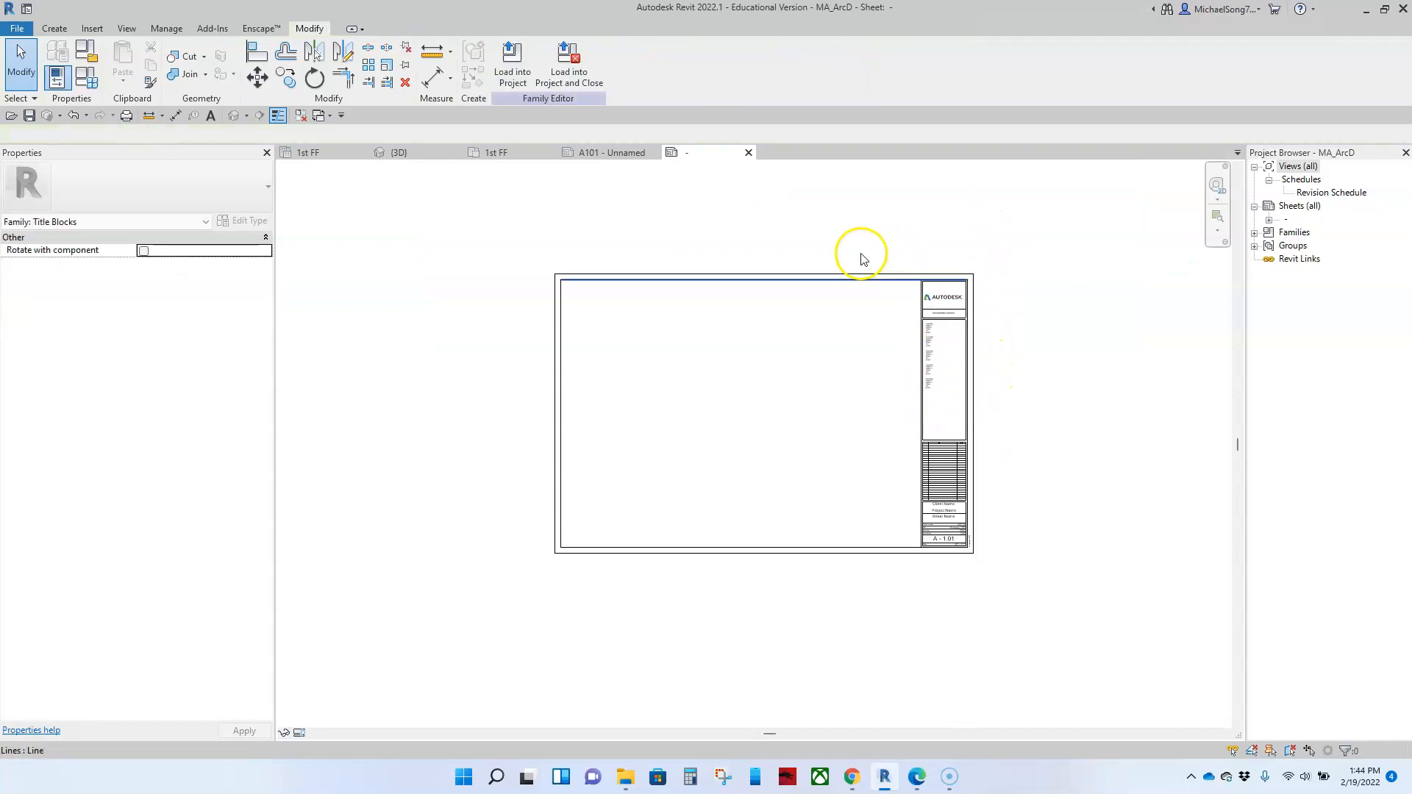
{"action": "scroll", "coordinate": [980, 299], "scroll_direction": "up", "scroll_amount": 2}
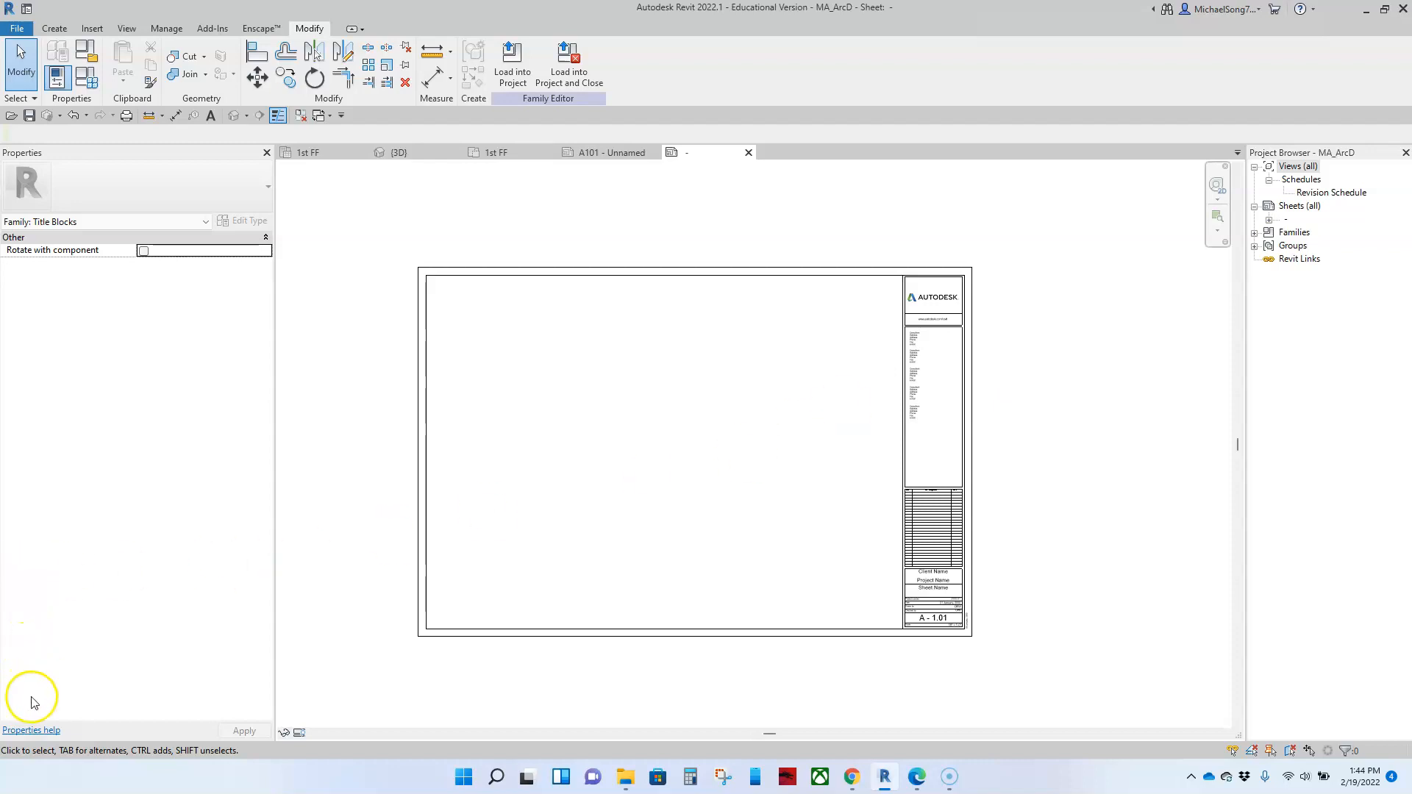
{"action": "scroll", "coordinate": [1002, 341], "scroll_direction": "up", "scroll_amount": 4}
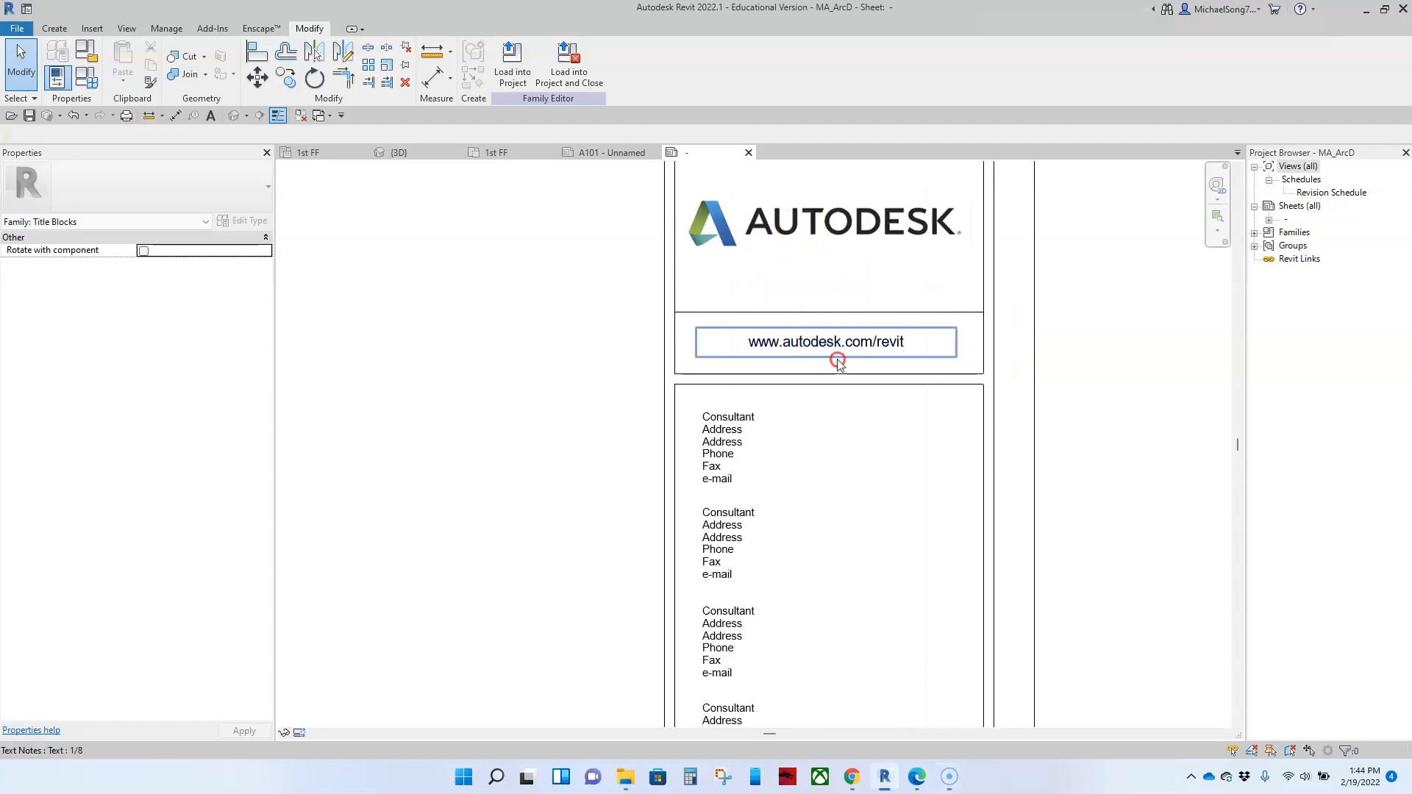
Step: Delete the Autodesk logo image from the upper box of the title strip
{"action": "middle_click_drag", "start_coordinate": [858, 308], "coordinate": [857, 407]}
{"action": "left_click", "coordinate": [856, 337]}
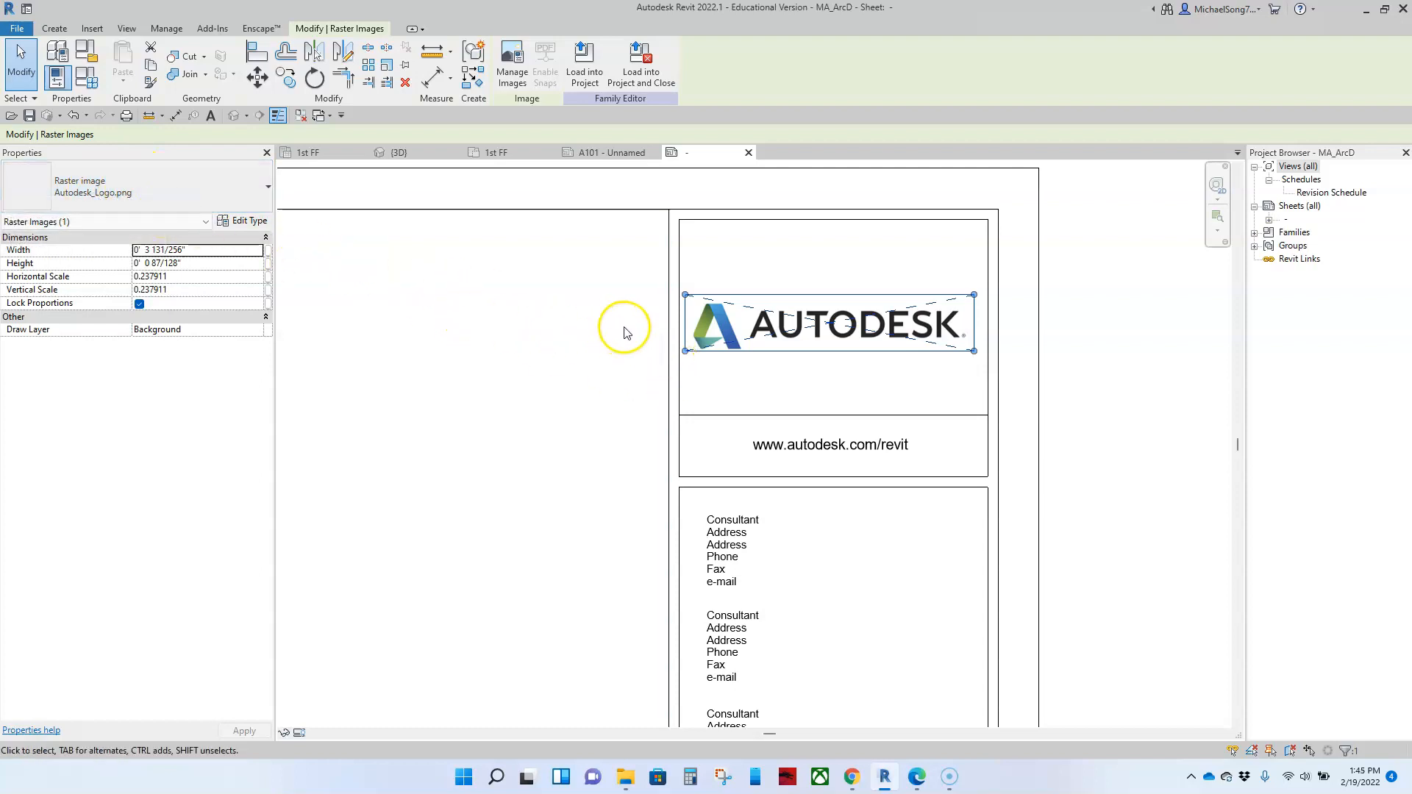
{"action": "key", "text": "Delete"}
Step: Replace the Autodesk web address in the title strip with the placeholder text "type whatever"
{"action": "left_click", "coordinate": [799, 450]}
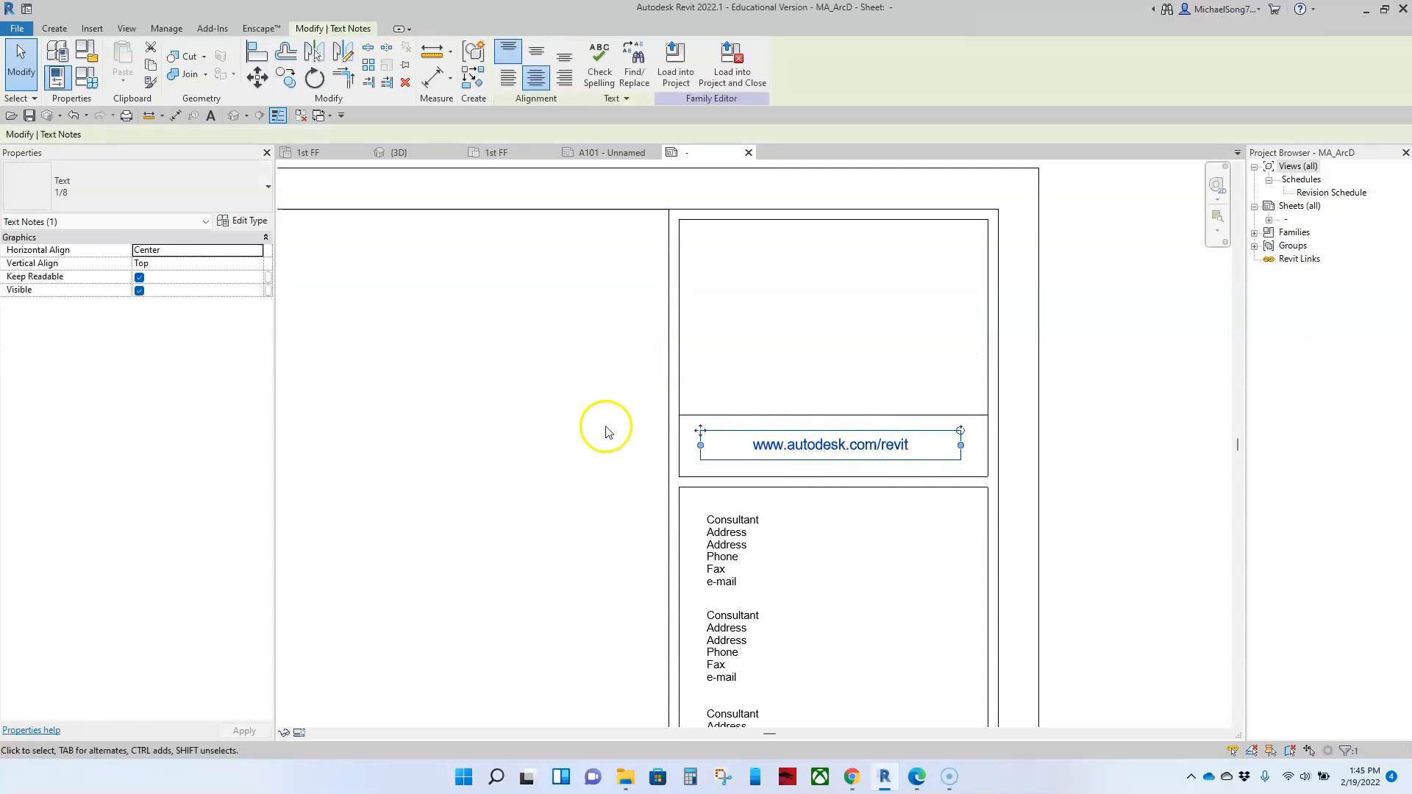
{"action": "double_click", "coordinate": [905, 450]}
{"action": "left_click_drag", "start_coordinate": [904, 450], "coordinate": [772, 441]}
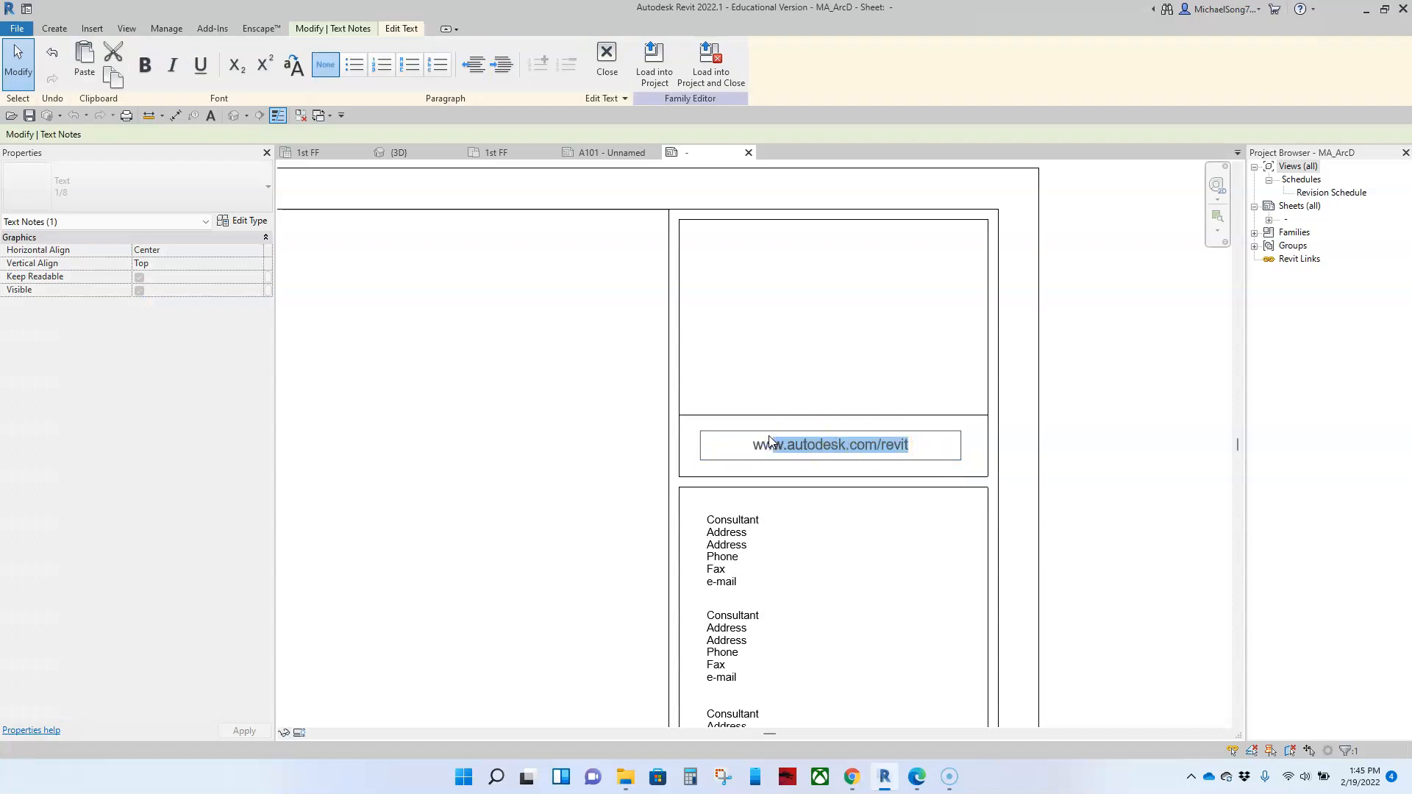
{"action": "key", "text": "BackSpace"}
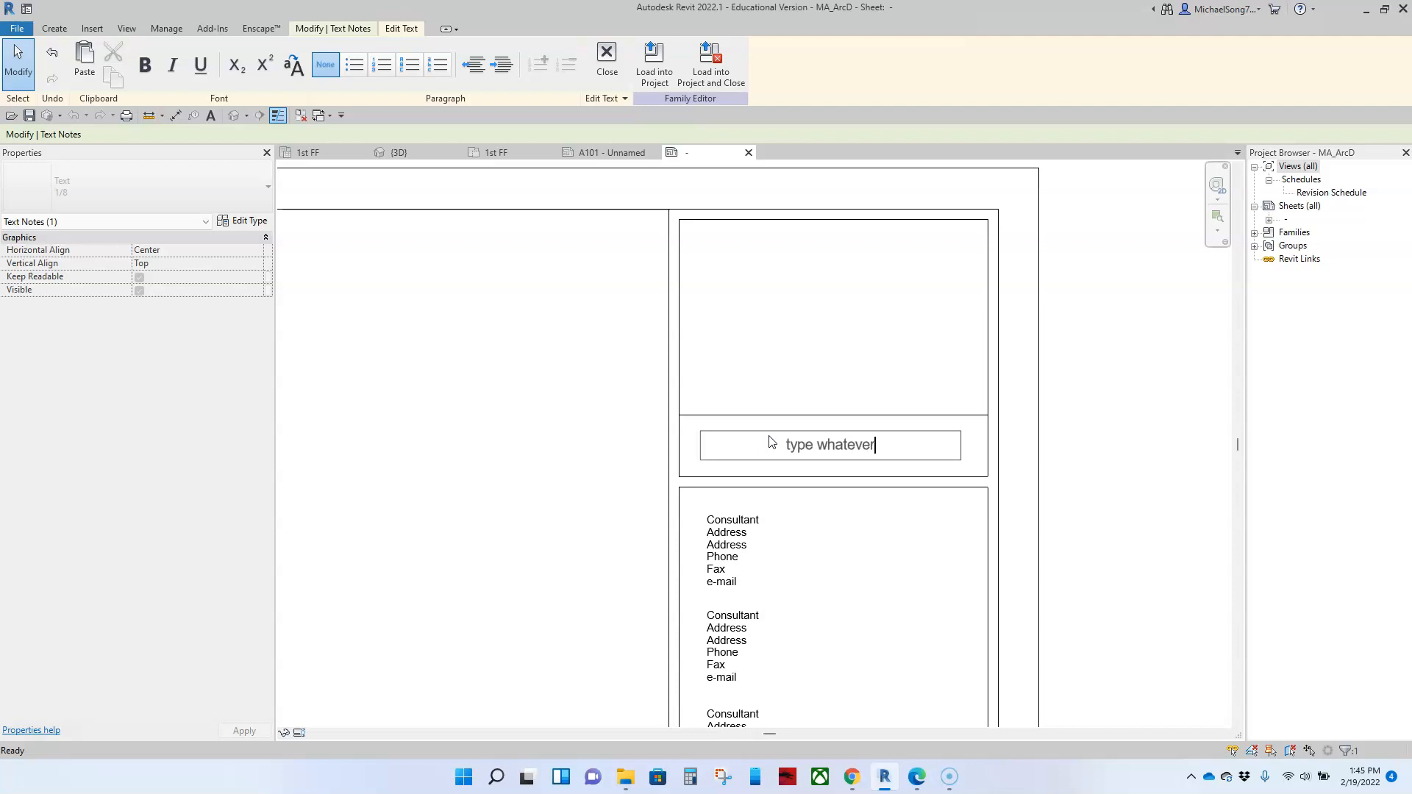
{"action": "left_click", "coordinate": [1140, 460]}
{"action": "scroll", "coordinate": [1137, 460], "scroll_direction": "down", "scroll_amount": 2}
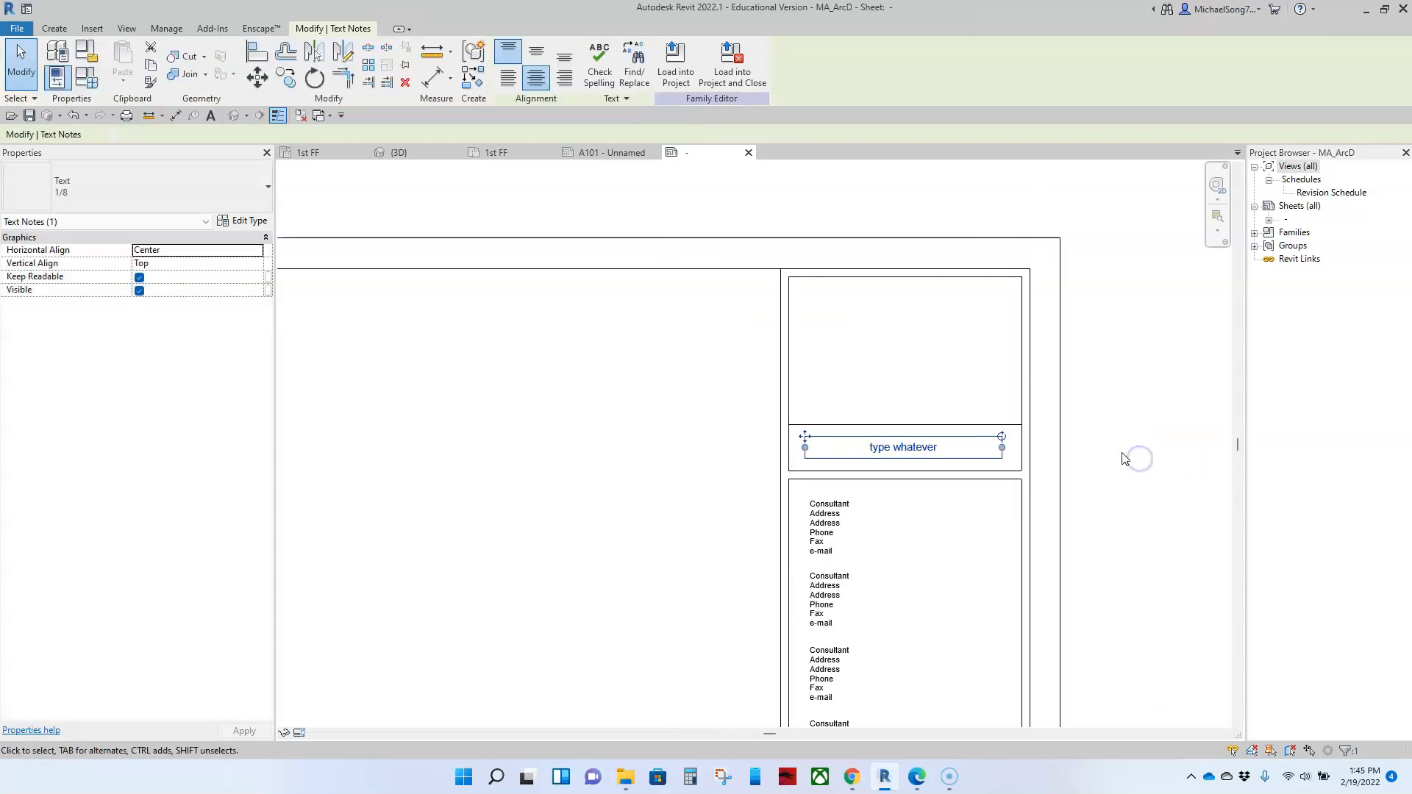
Step: Delete the four lower consultant text blocks, keeping only the uppermost one
{"action": "middle_click_drag", "start_coordinate": [931, 521], "coordinate": [915, 440]}
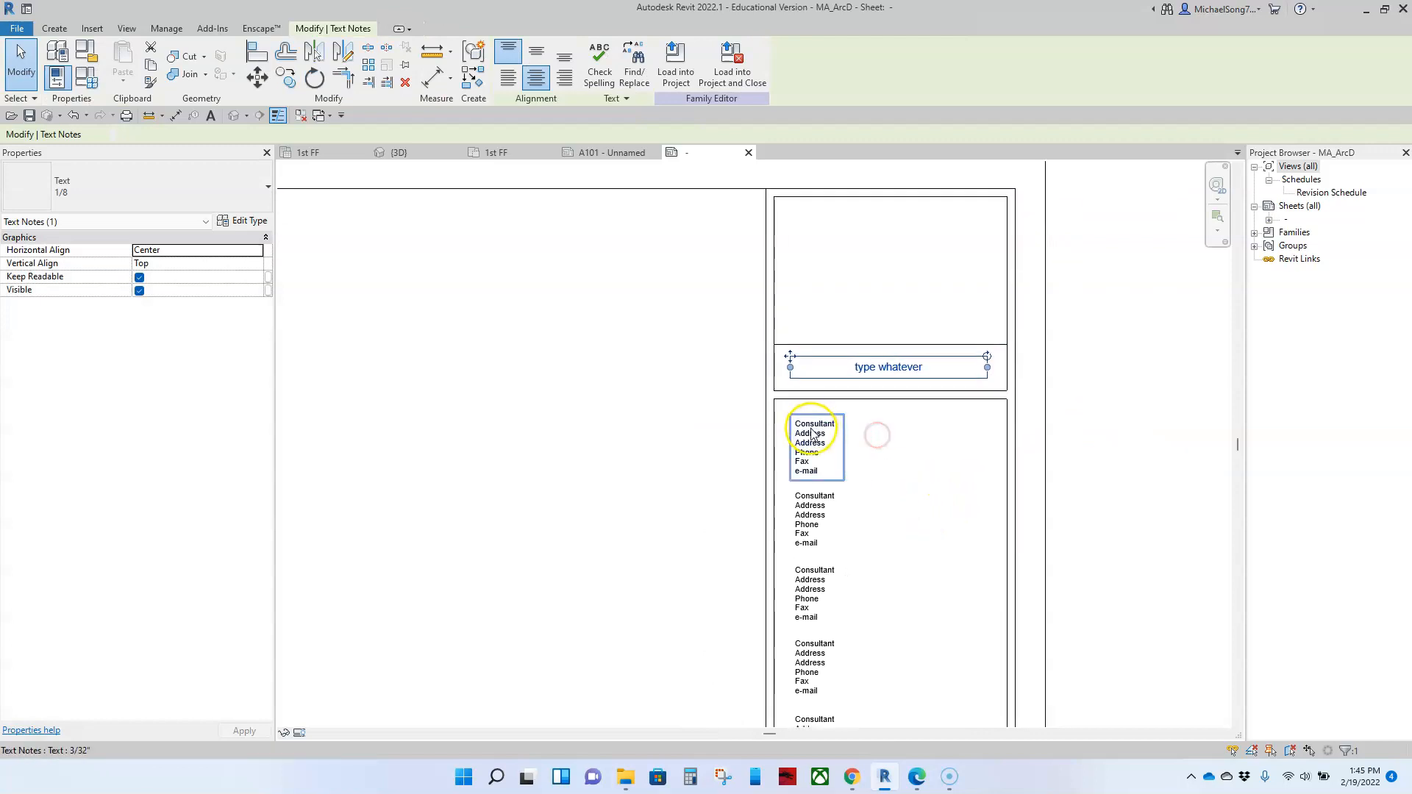
{"action": "left_click", "coordinate": [839, 448]}
{"action": "scroll", "coordinate": [845, 542], "scroll_direction": "down", "scroll_amount": 2}
{"action": "middle_click_drag", "start_coordinate": [873, 498], "coordinate": [854, 449]}
{"action": "left_click", "coordinate": [861, 561]}
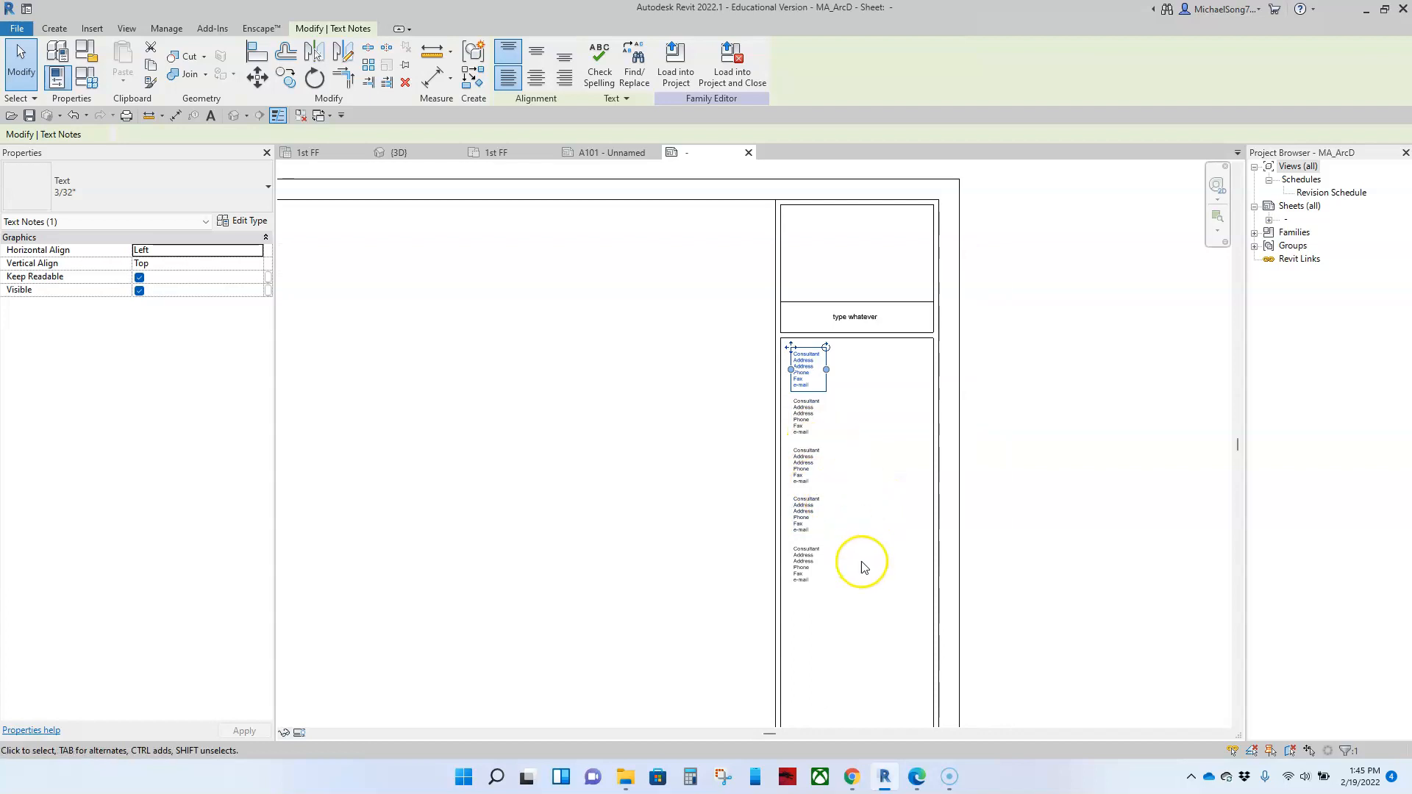
{"action": "left_click_drag", "start_coordinate": [860, 589], "coordinate": [816, 414]}
{"action": "key", "text": "Delete"}
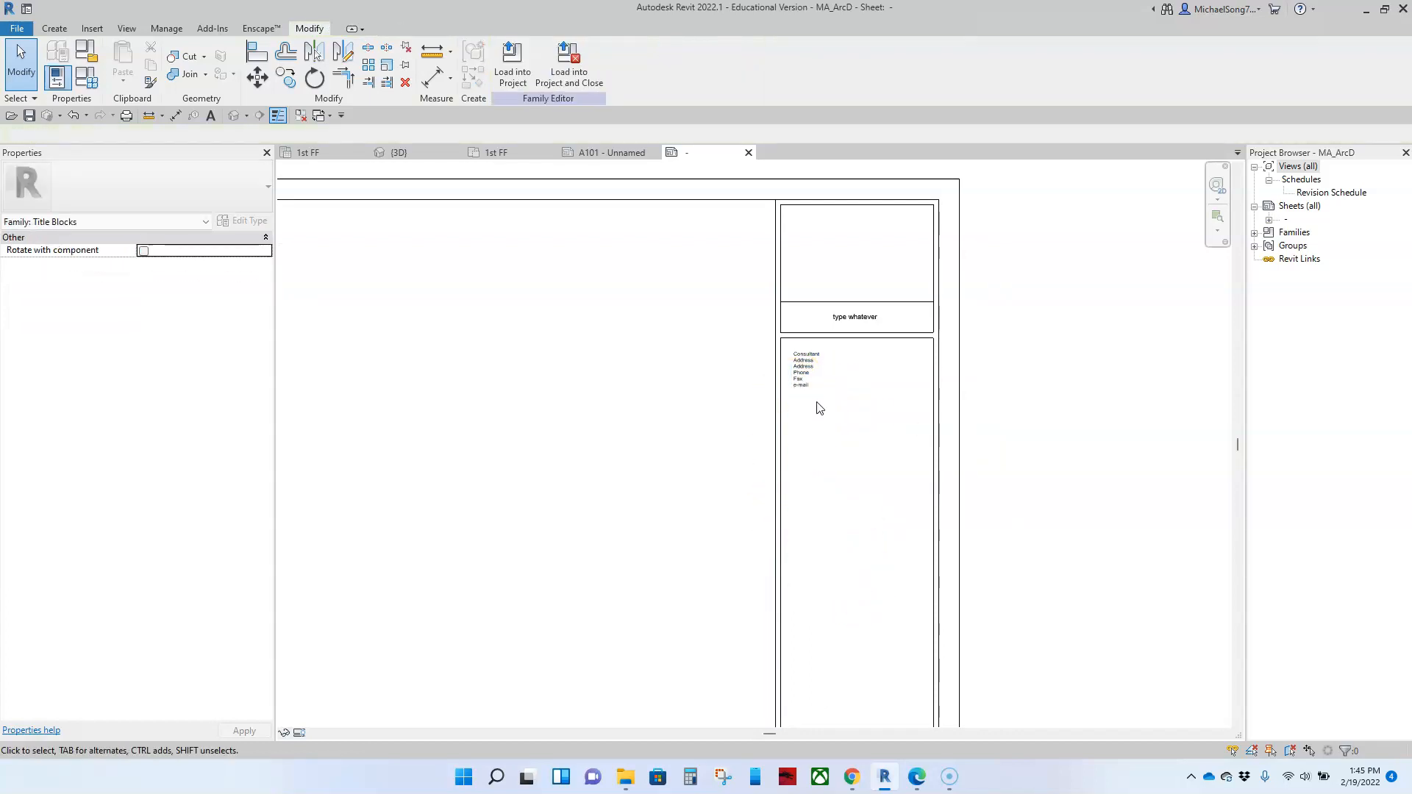
{"action": "left_click", "coordinate": [867, 330]}
{"action": "scroll", "coordinate": [866, 329], "scroll_direction": "up", "scroll_amount": 5}
{"action": "middle_click_drag", "start_coordinate": [862, 323], "coordinate": [859, 395]}
{"action": "double_click", "coordinate": [856, 391]}
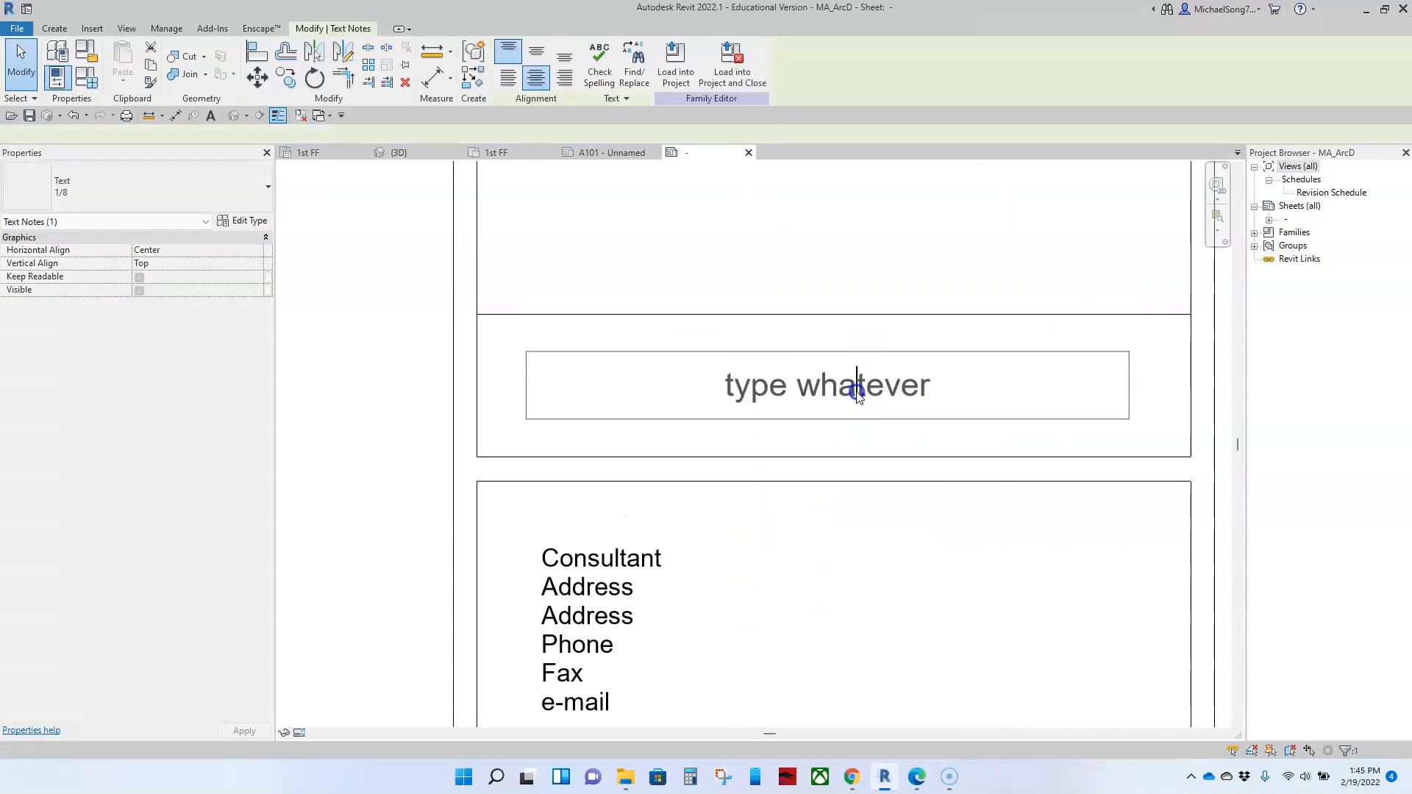
{"action": "left_click_drag", "start_coordinate": [951, 390], "coordinate": [678, 386]}
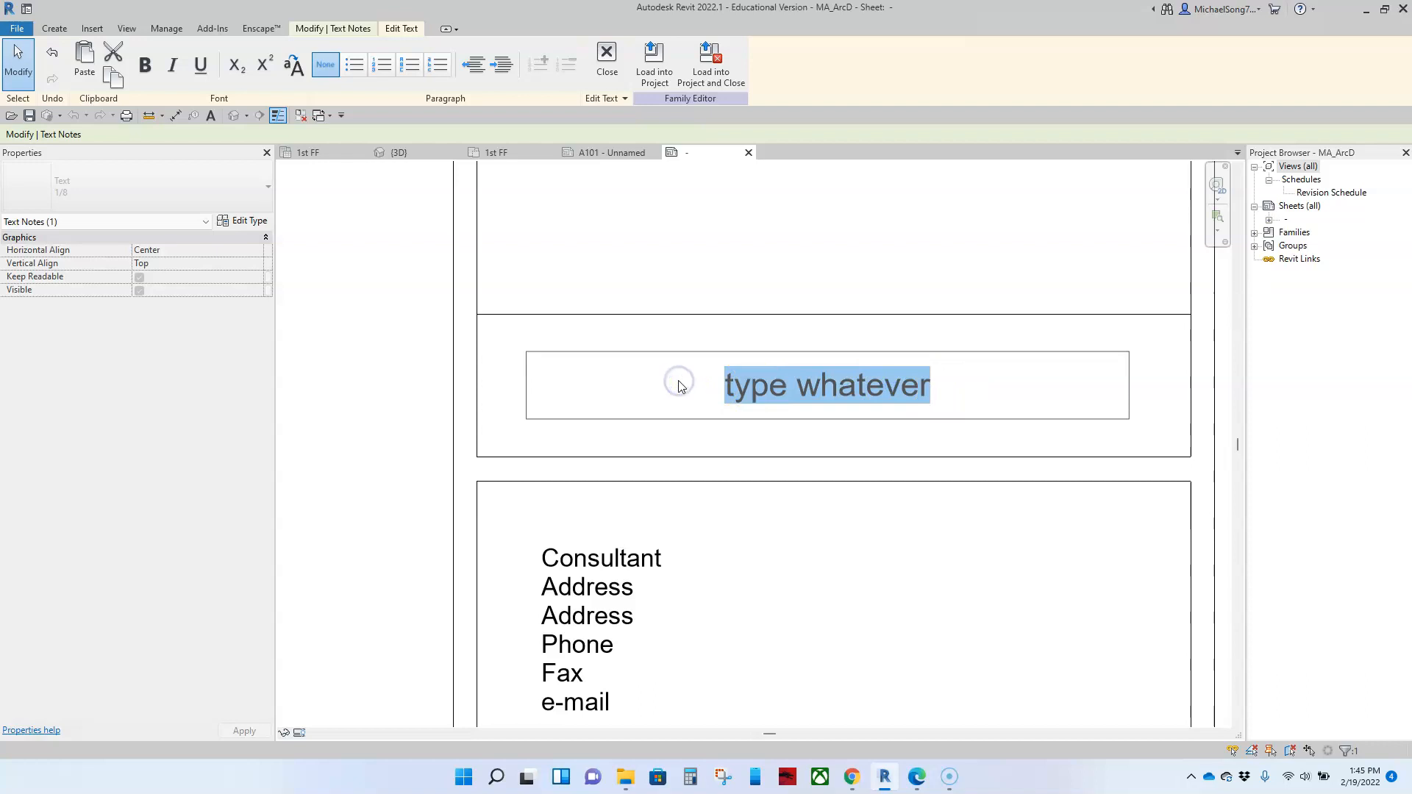
{"action": "type", "text": "www."}
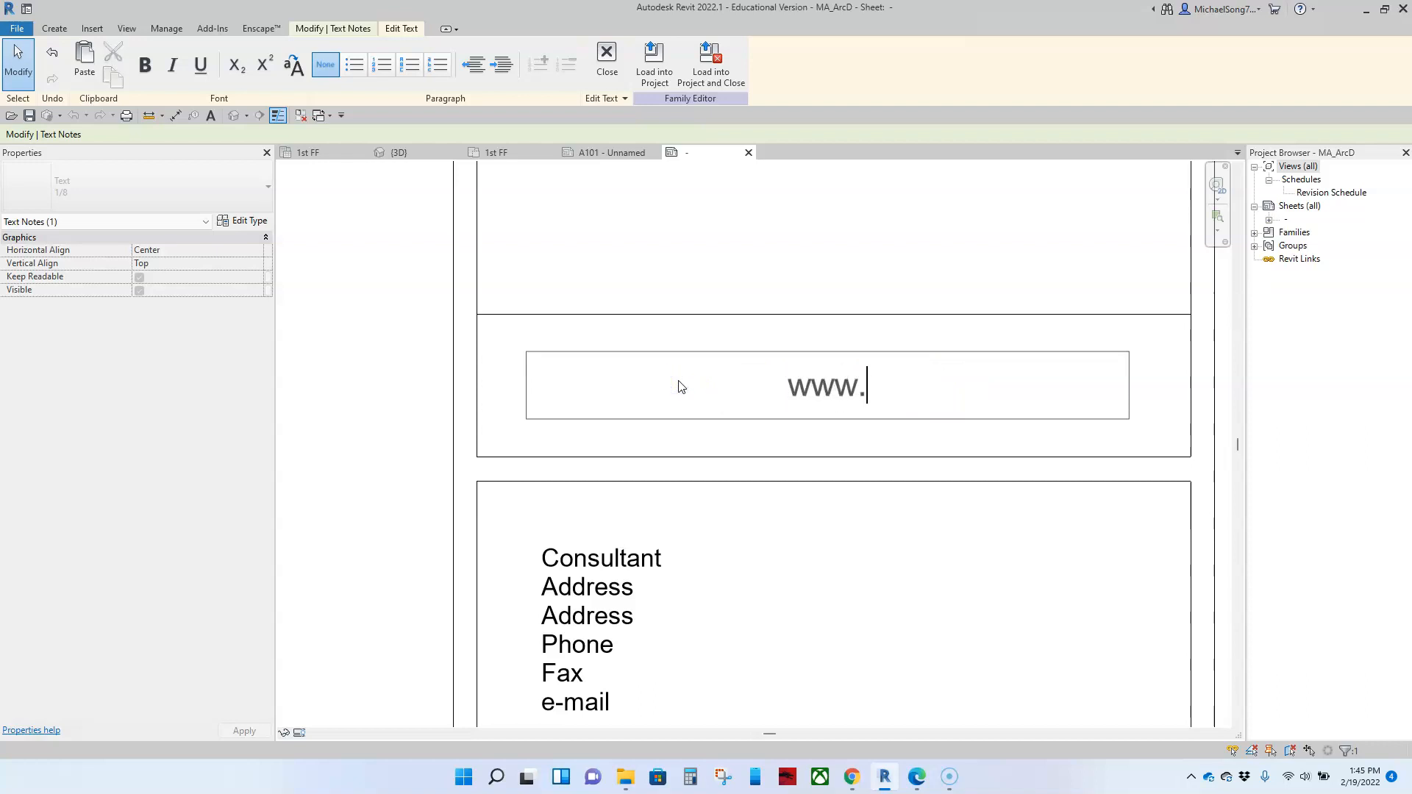
{"action": "type", "text": "stduio"}
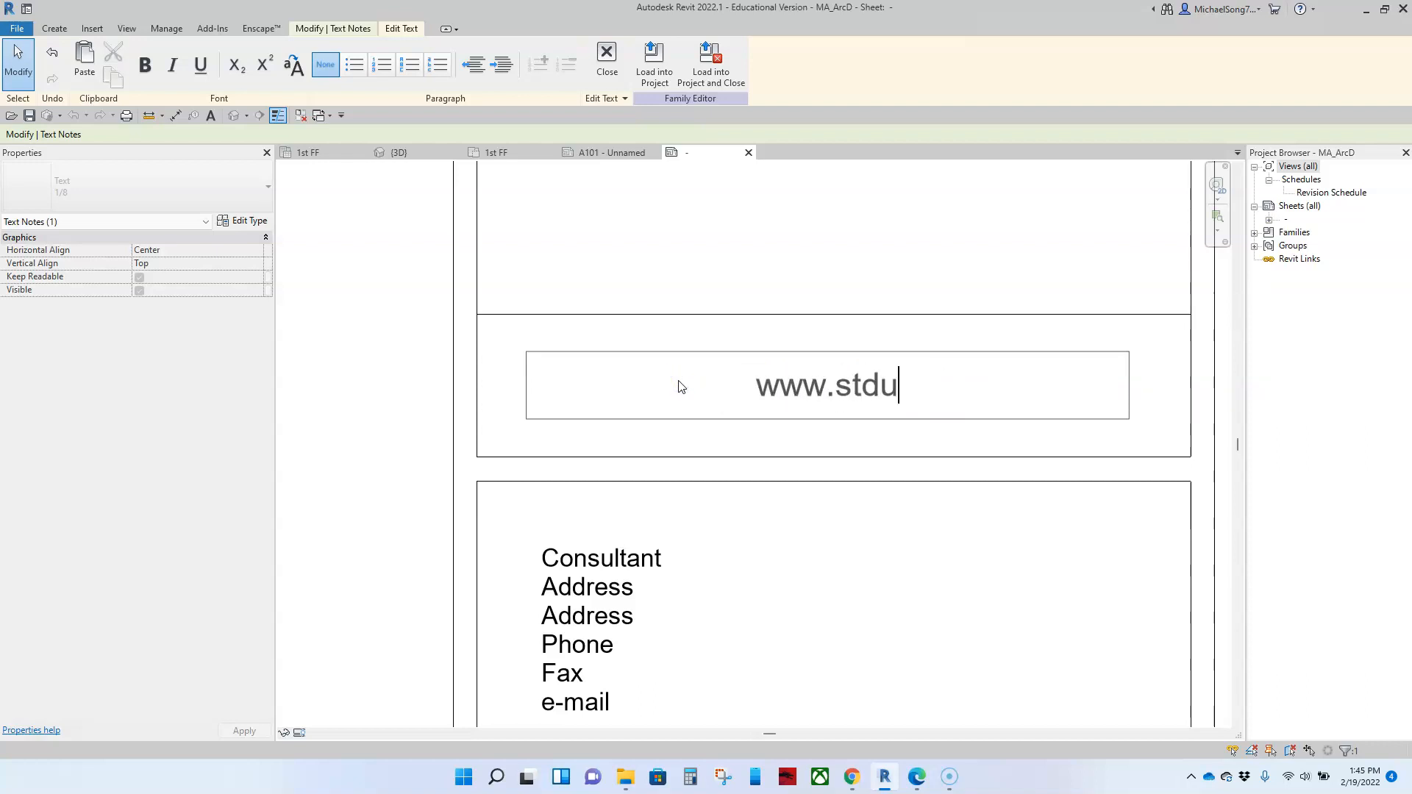
{"action": "key", "text": "BackSpace"}
{"action": "key", "text": "BackSpace"}
{"action": "key", "text": "BackSpace"}
{"action": "key", "text": "BackSpace"}
{"action": "type", "text": "udi"}
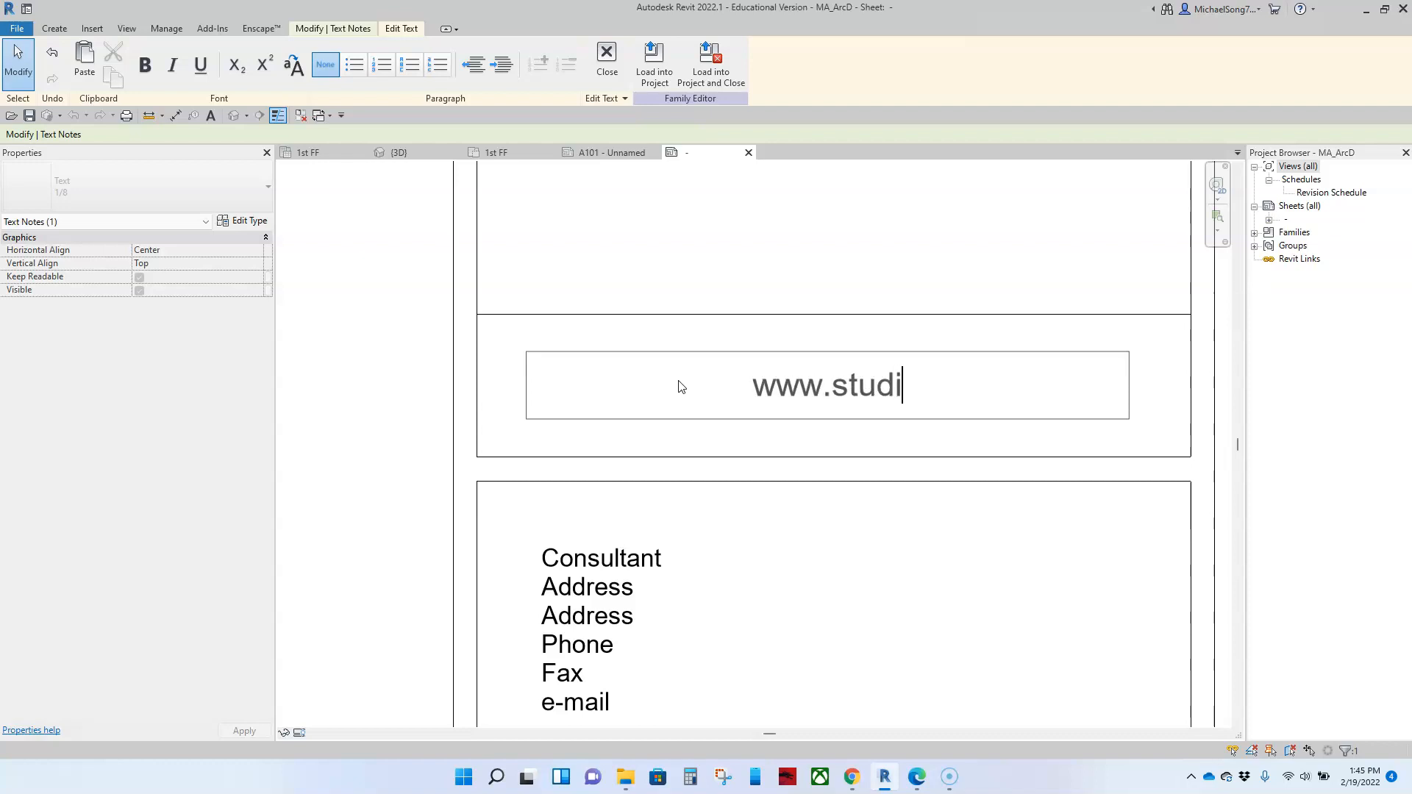
{"action": "type", "text": "oma.Com"}
{"action": "key", "text": "BackSpace"}
{"action": "key", "text": "BackSpace"}
{"action": "key", "text": "BackSpace"}
{"action": "type", "text": "com"}
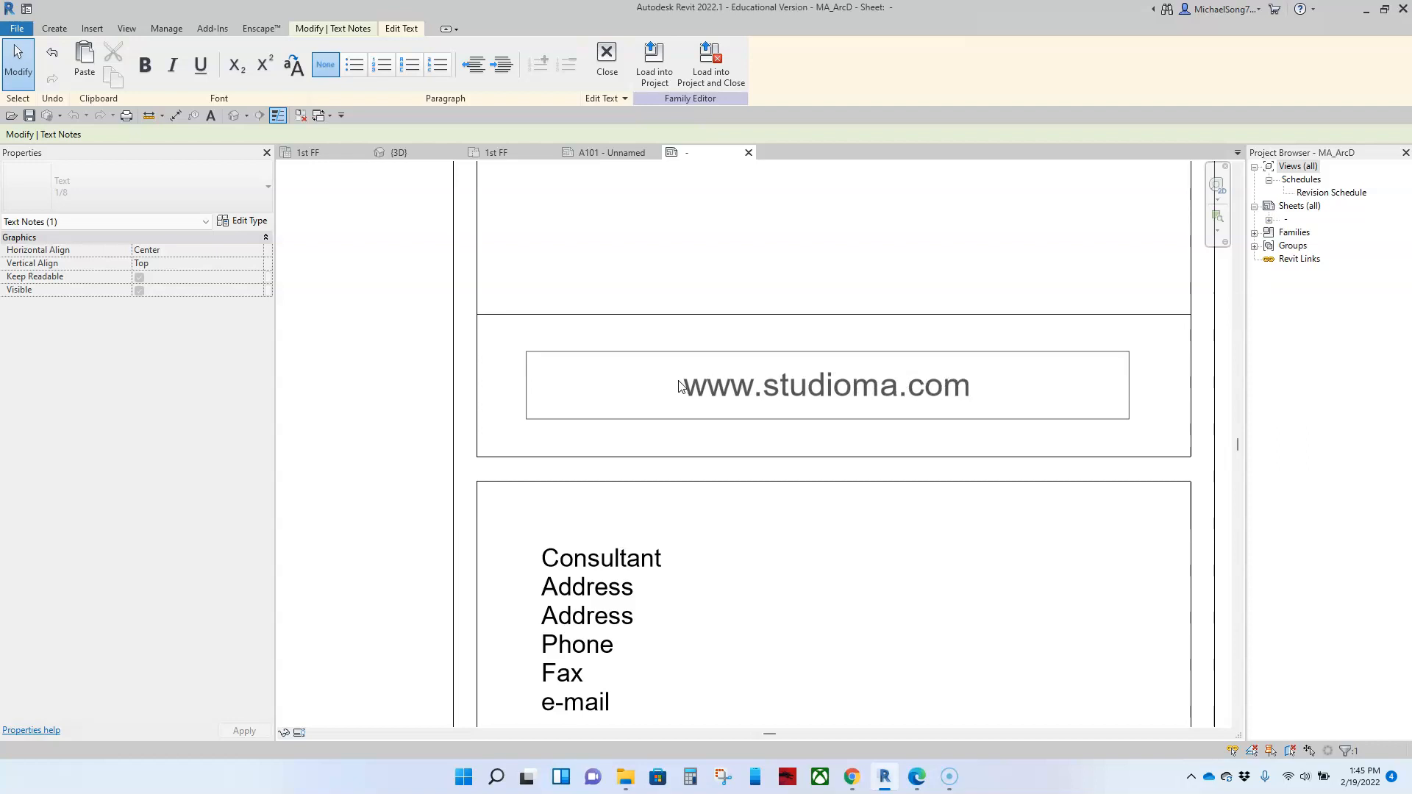
{"action": "left_click", "coordinate": [370, 385]}
{"action": "scroll", "coordinate": [369, 385], "scroll_direction": "down", "scroll_amount": 3}
{"action": "middle_click_drag", "start_coordinate": [370, 385], "coordinate": [537, 552]}
{"action": "scroll", "coordinate": [542, 541], "scroll_direction": "down", "scroll_amount": 2}
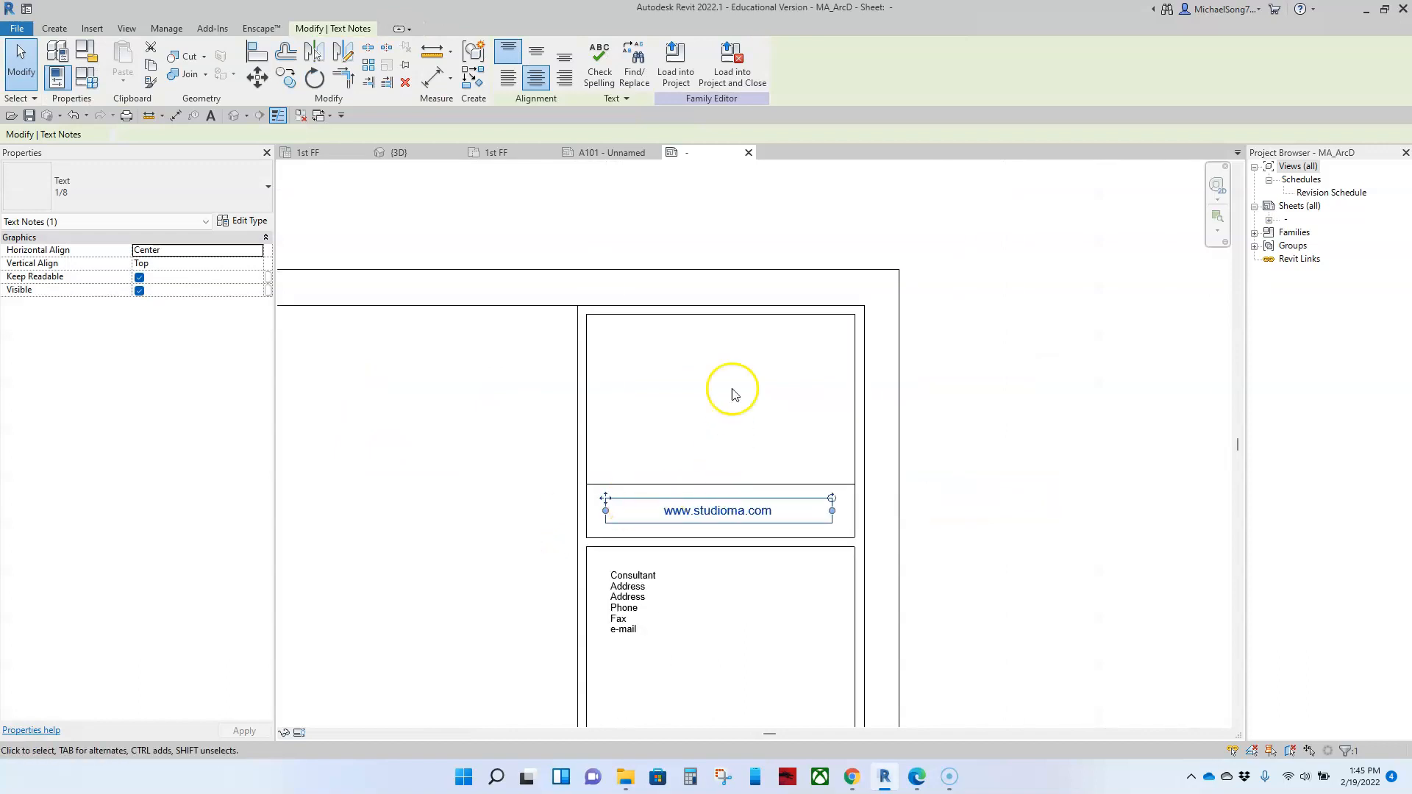
Step: Measure the width of the empty logo box between its upper corners
{"action": "middle_click_drag", "start_coordinate": [696, 401], "coordinate": [759, 337]}
{"action": "left_click", "coordinate": [1037, 525]}
{"action": "scroll", "coordinate": [1037, 526], "scroll_direction": "down", "scroll_amount": 4}
{"action": "middle_click_drag", "start_coordinate": [1030, 605], "coordinate": [970, 451]}
{"action": "scroll", "coordinate": [956, 376], "scroll_direction": "up", "scroll_amount": 4}
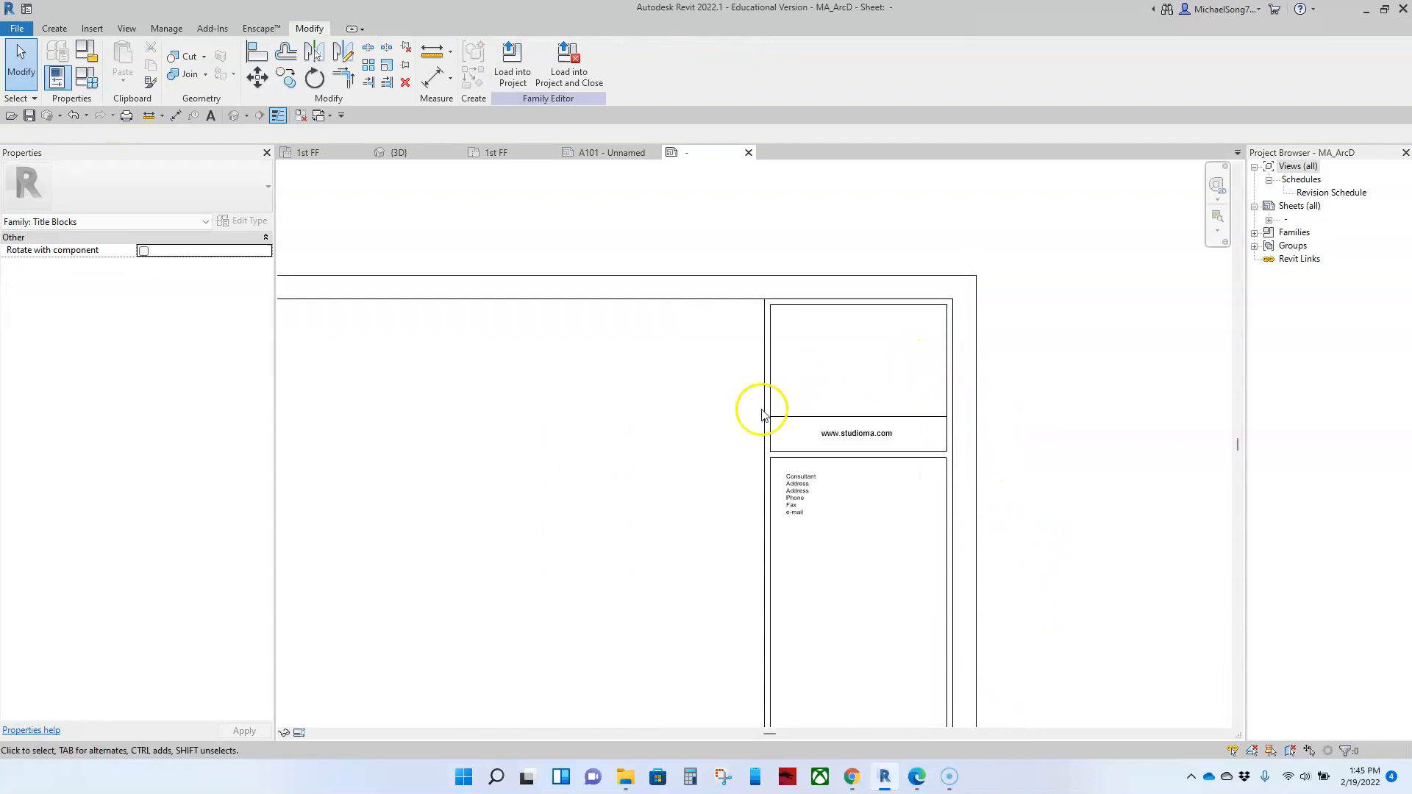
{"action": "key", "text": "d"}
{"action": "key", "text": "i"}
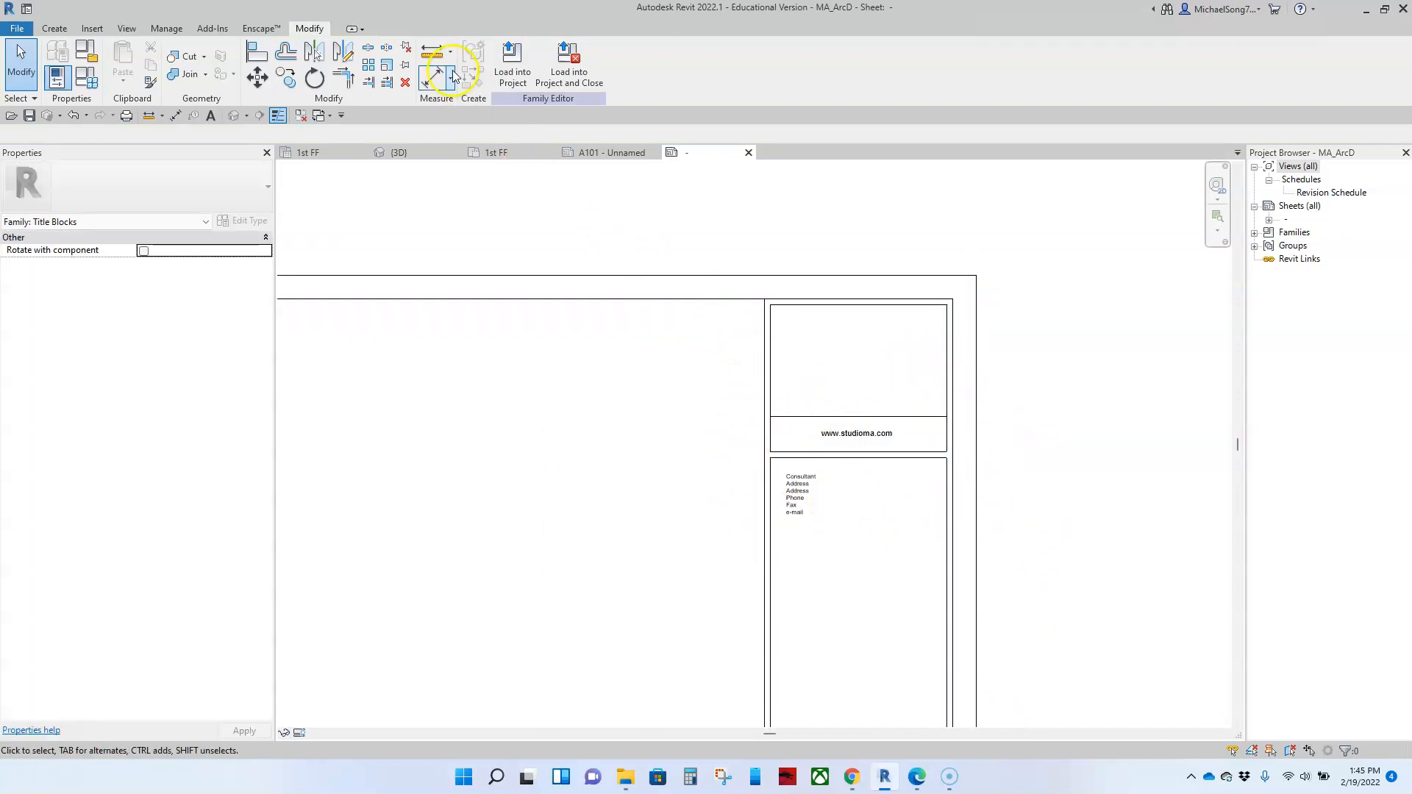
{"action": "scroll", "coordinate": [894, 298], "scroll_direction": "up", "scroll_amount": 3}
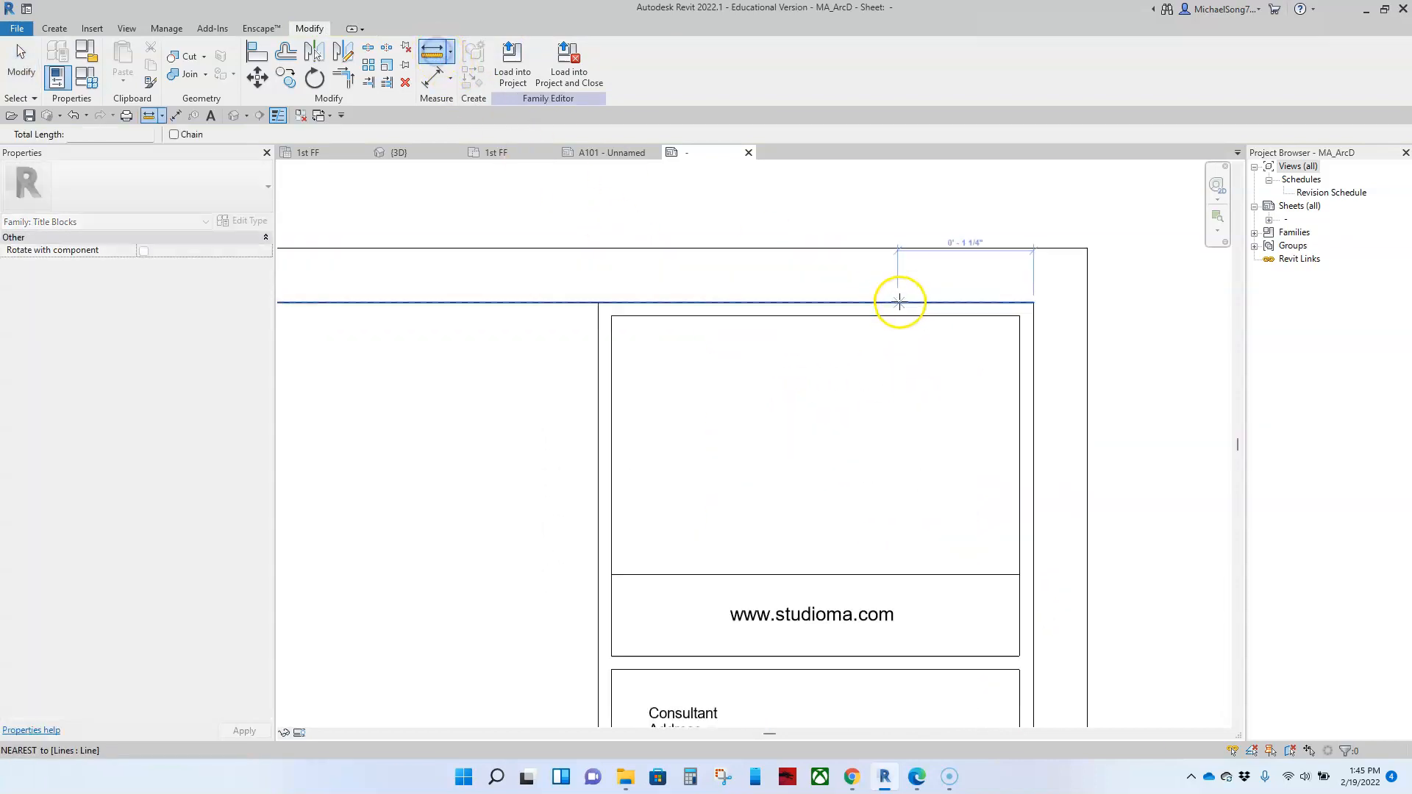
{"action": "left_click", "coordinate": [1015, 316]}
{"action": "left_click", "coordinate": [612, 316]}
{"action": "left_click", "coordinate": [612, 316]}
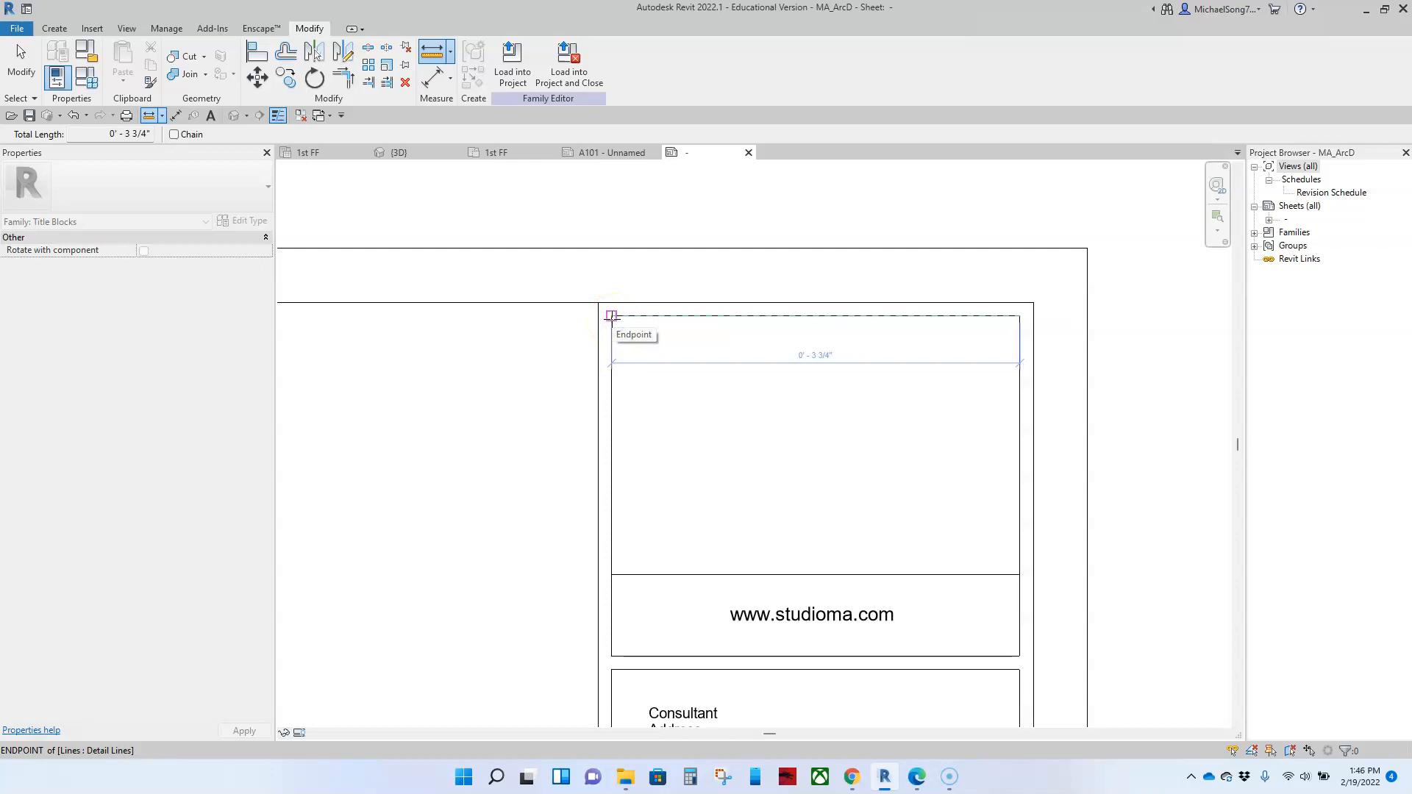
{"action": "scroll", "coordinate": [612, 317], "scroll_direction": "down", "scroll_amount": 2}
{"action": "key", "text": "Escape"}
{"action": "key", "text": "Escape"}
Step: Try to move the title strip's left border lines to the right by a distance of 1
{"action": "scroll", "coordinate": [625, 384], "scroll_direction": "down", "scroll_amount": 1}
{"action": "middle_click_drag", "start_coordinate": [627, 448], "coordinate": [677, 293]}
{"action": "scroll", "coordinate": [678, 305], "scroll_direction": "down", "scroll_amount": 1}
{"action": "scroll", "coordinate": [681, 341], "scroll_direction": "down", "scroll_amount": 1}
{"action": "left_click_drag", "start_coordinate": [649, 236], "coordinate": [684, 615]}
{"action": "scroll", "coordinate": [687, 277], "scroll_direction": "up", "scroll_amount": 4}
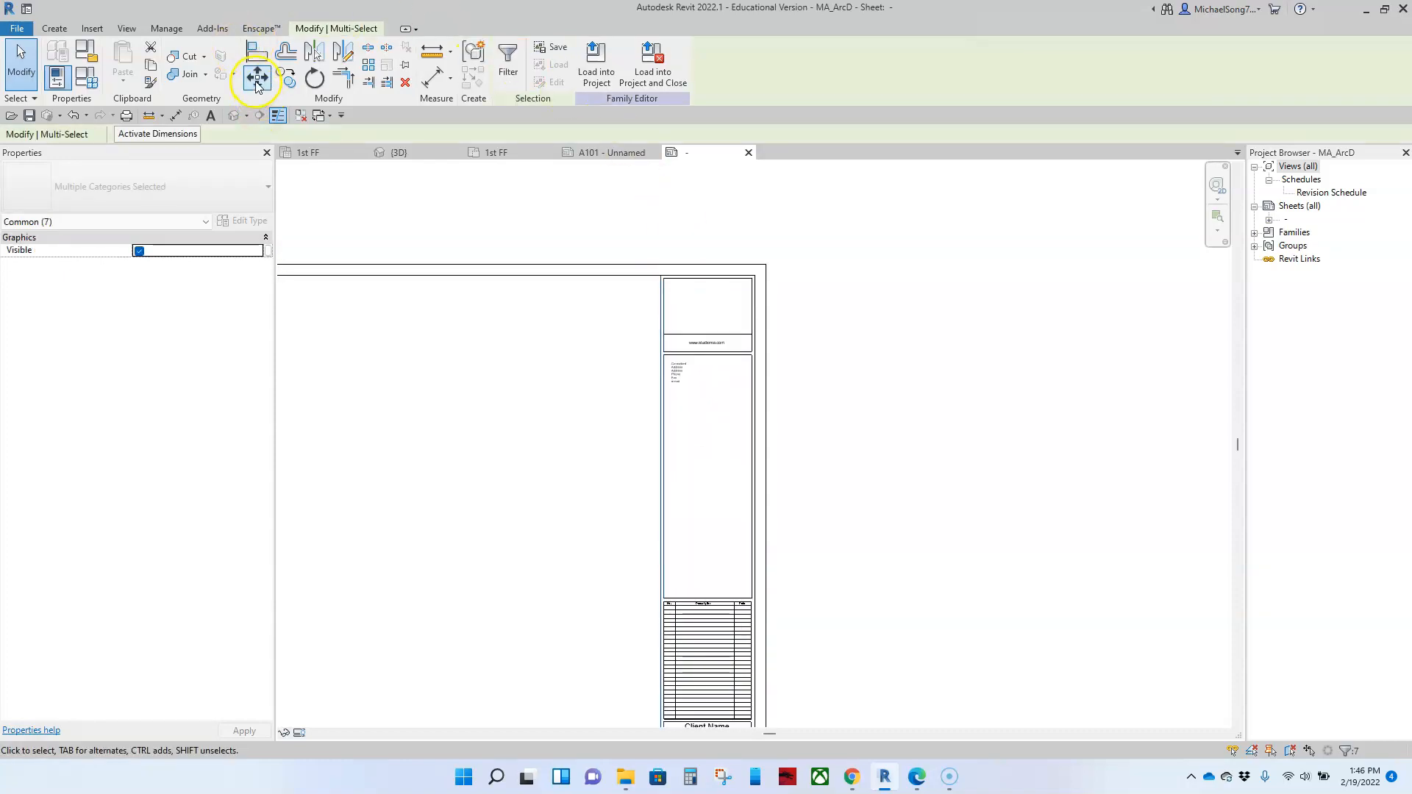
{"action": "left_click", "coordinate": [258, 78]}
{"action": "left_click", "coordinate": [555, 213]}
{"action": "type", "text": "1"}
{"action": "key", "text": "Return"}
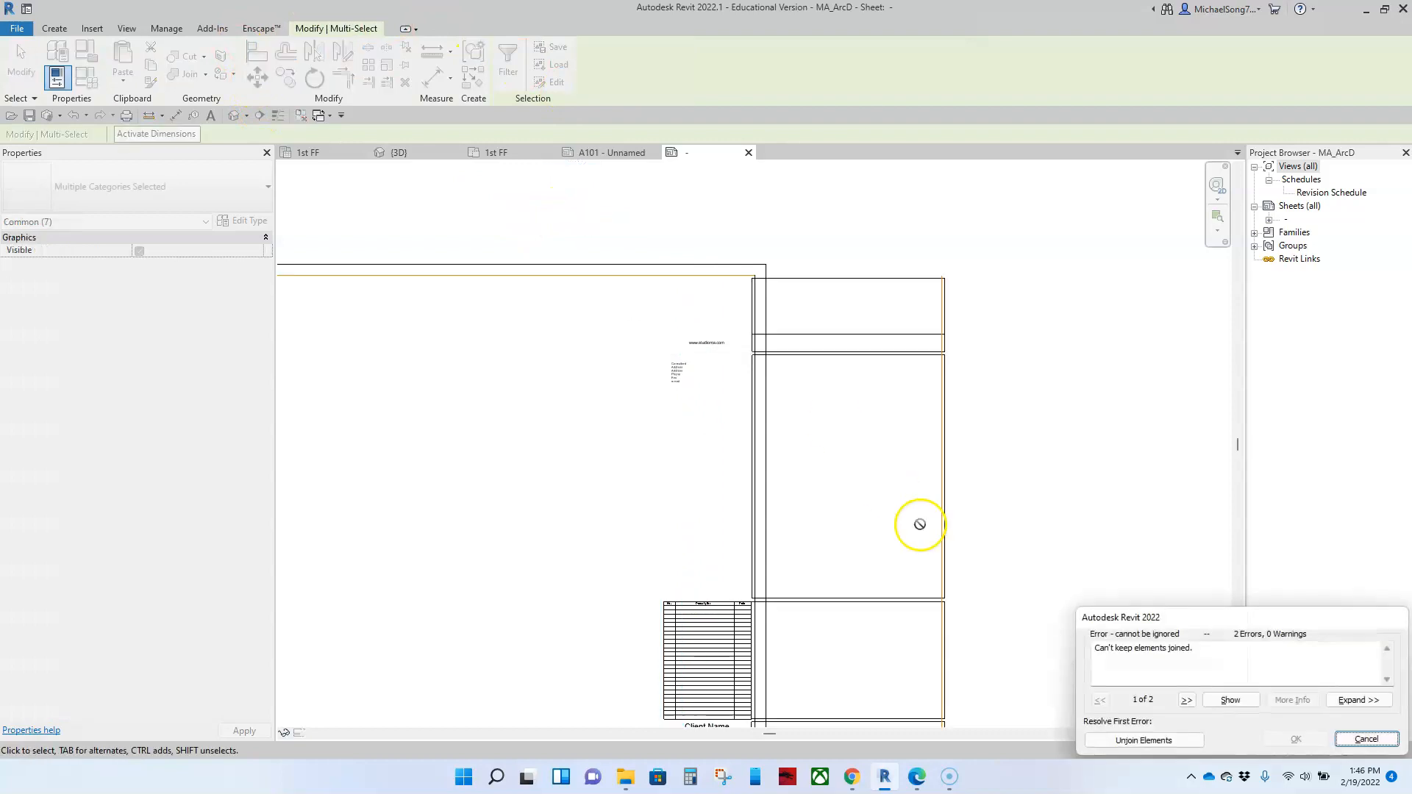
{"action": "left_click", "coordinate": [1350, 741]}
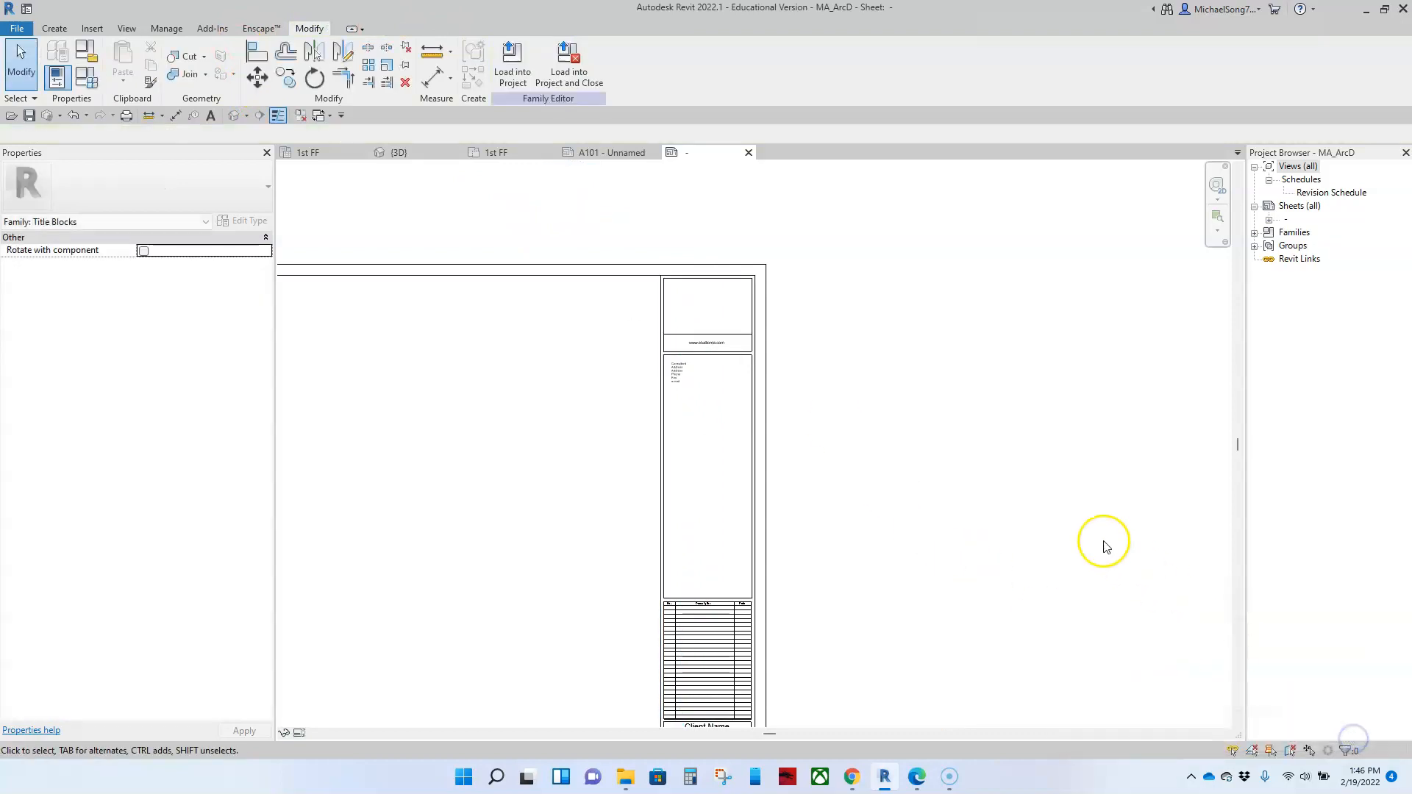
Step: Move the title strip's left border lines and the consultant text 1" to the right
{"action": "scroll", "coordinate": [981, 462], "scroll_direction": "down", "scroll_amount": 2}
{"action": "scroll", "coordinate": [708, 287], "scroll_direction": "down", "scroll_amount": 3}
{"action": "left_click_drag", "start_coordinate": [684, 250], "coordinate": [733, 526]}
{"action": "left_click", "coordinate": [314, 78]}
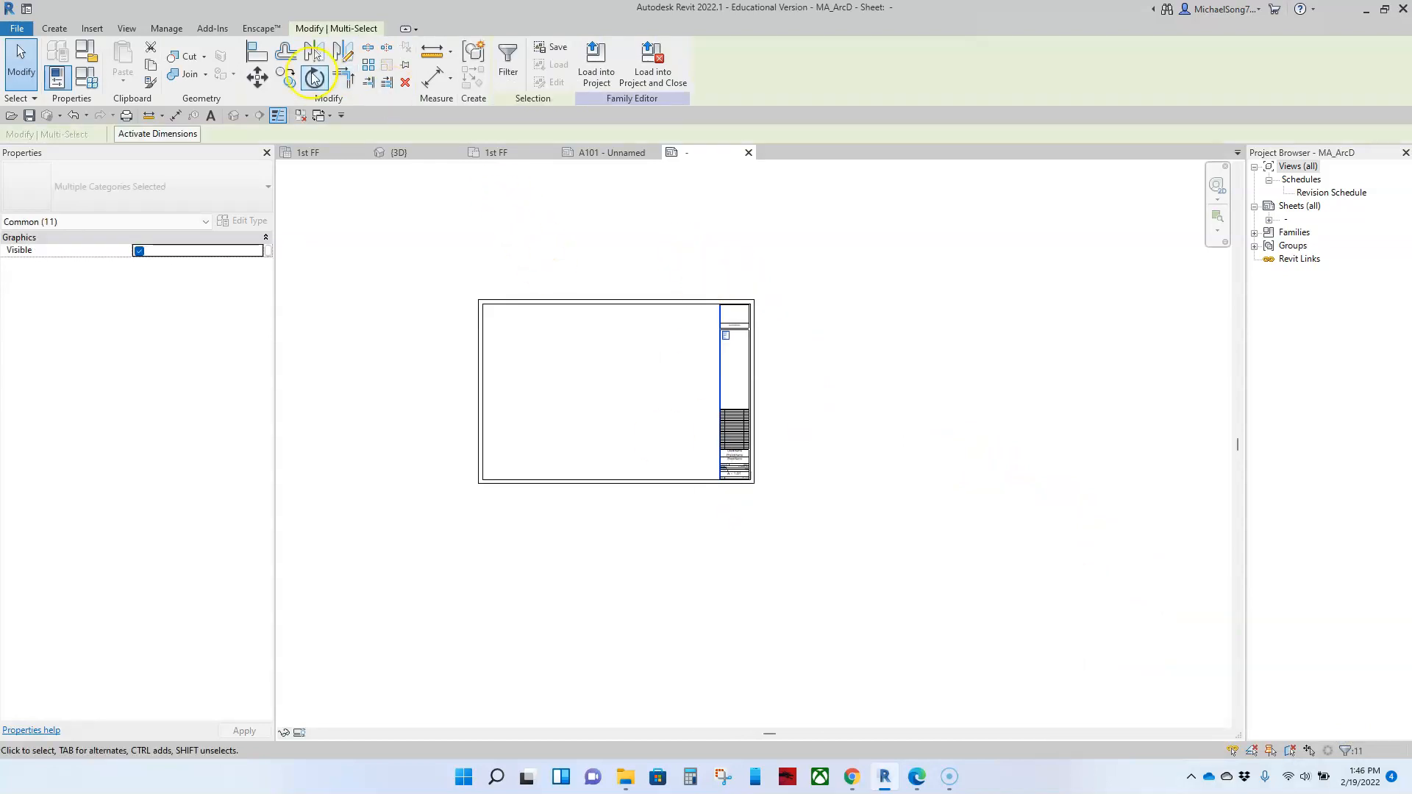
{"action": "left_click", "coordinate": [256, 78]}
{"action": "left_click", "coordinate": [659, 249]}
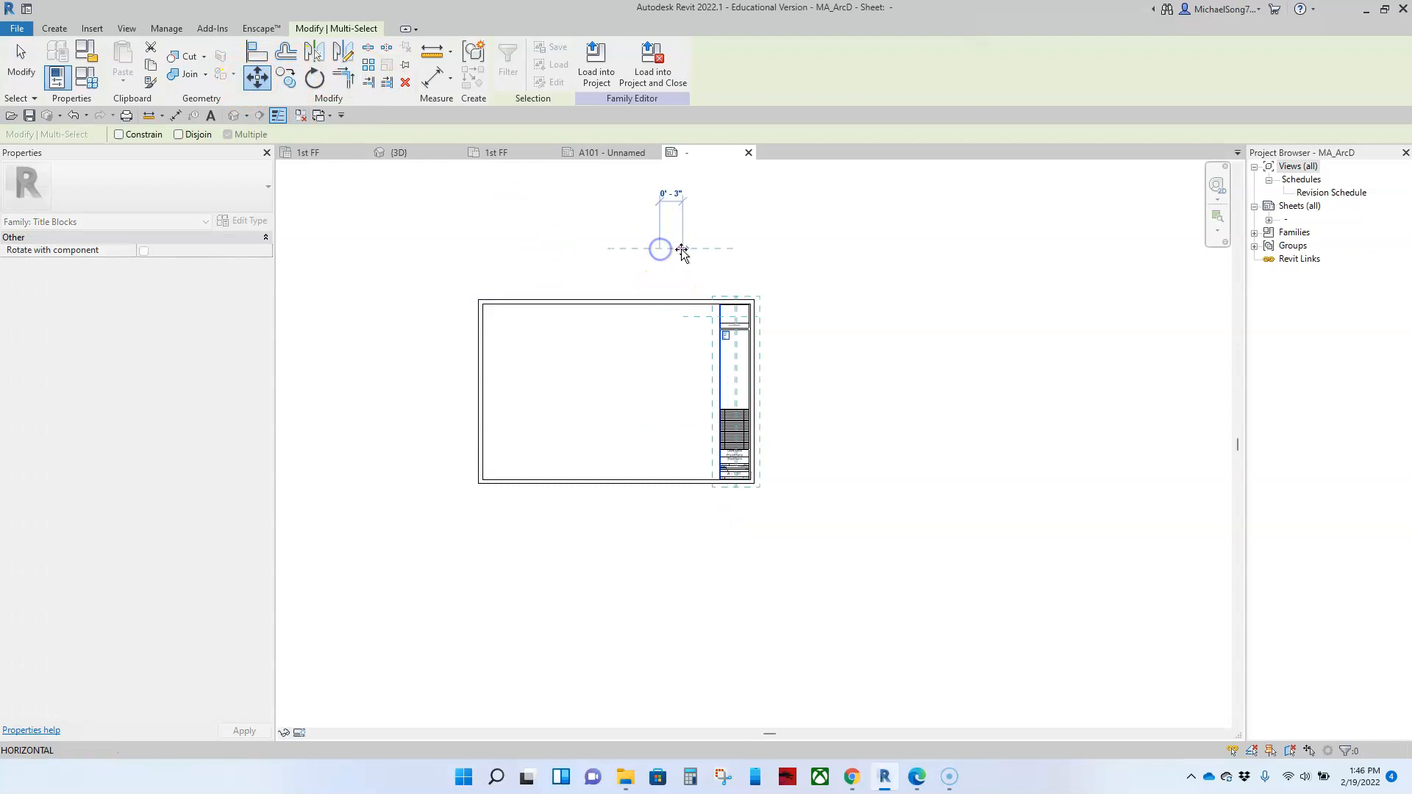
{"action": "type", "text": "1"}
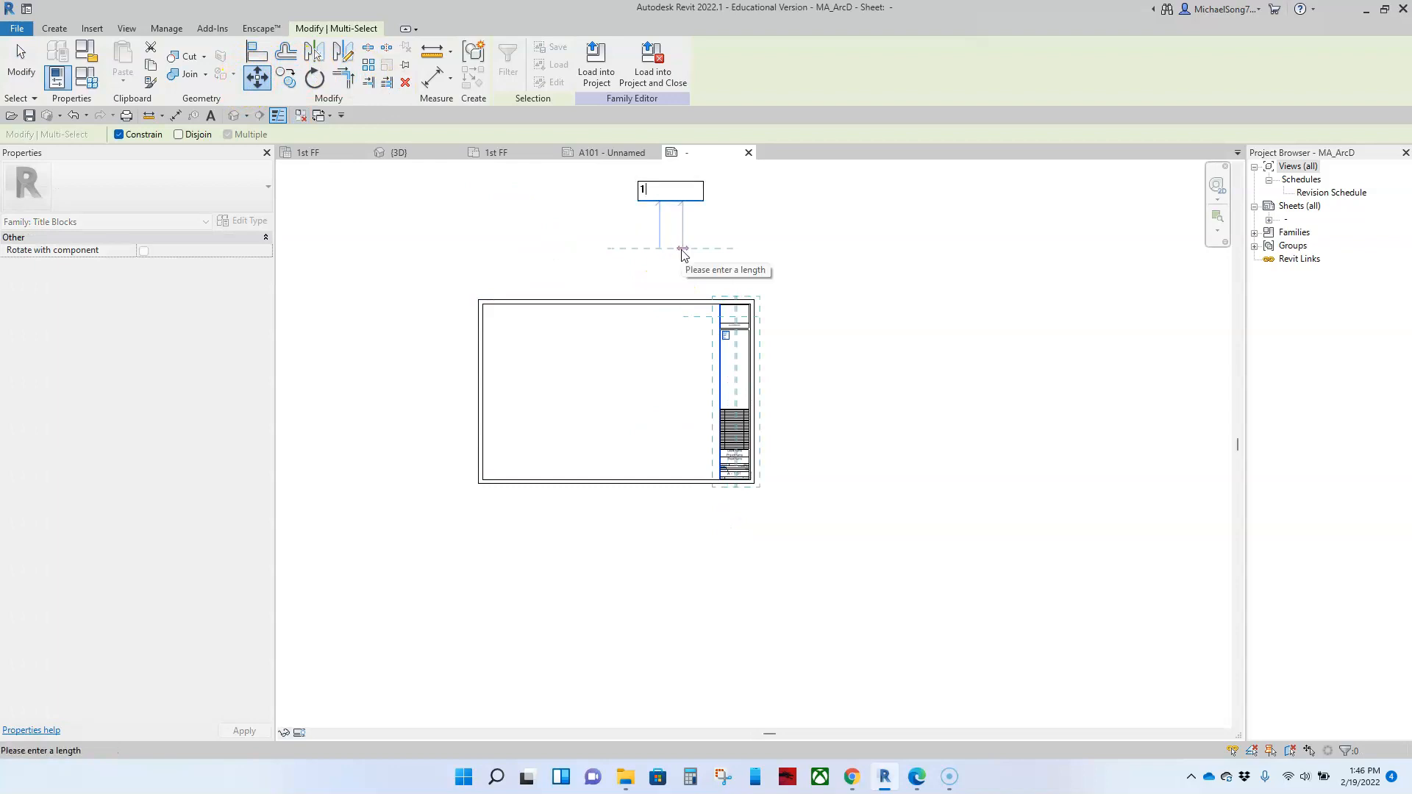
{"action": "type", "text": "\""}
{"action": "key", "text": "Return"}
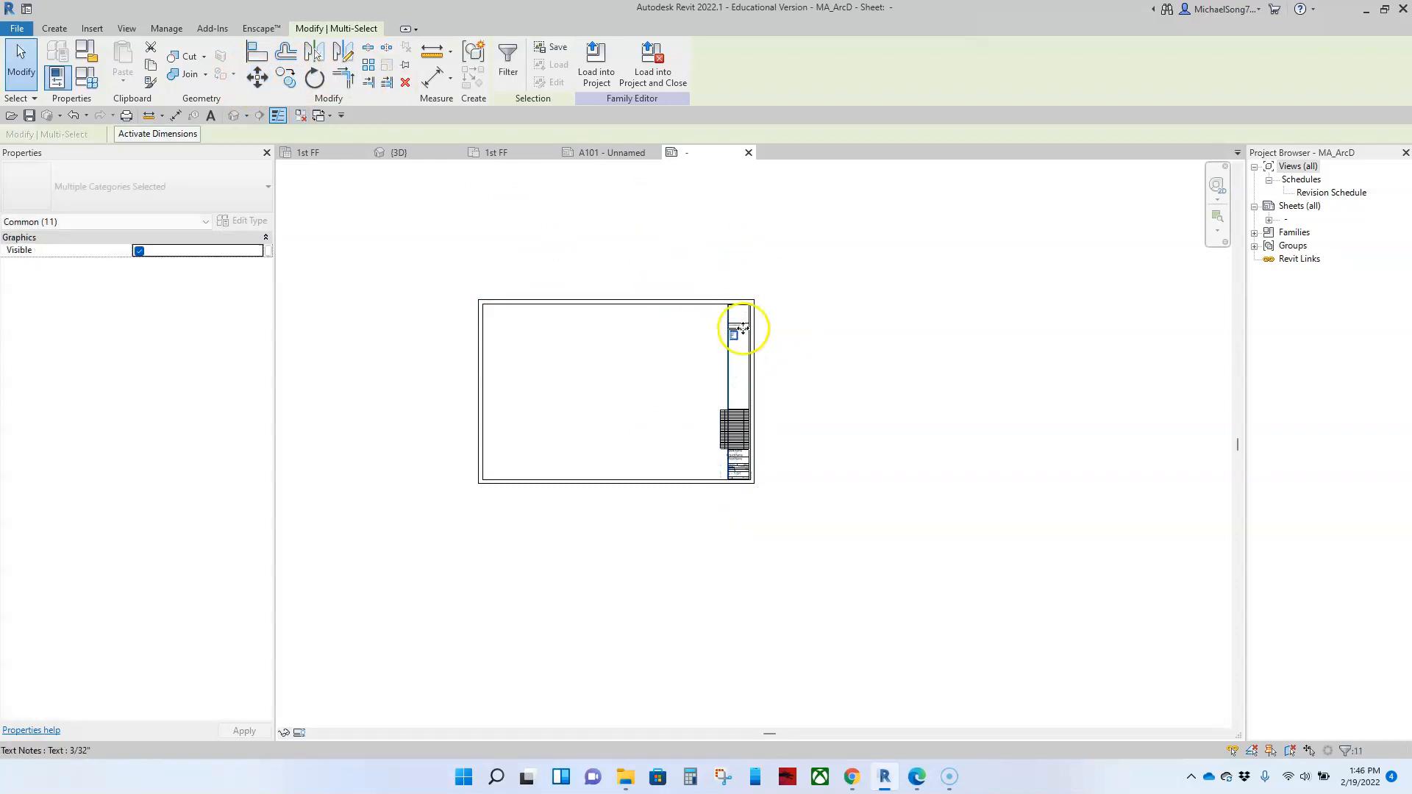
Step: Narrow the web address text box and shift it to sit centred within the narrowed title strip
{"action": "scroll", "coordinate": [746, 324], "scroll_direction": "up", "scroll_amount": 5}
{"action": "left_click", "coordinate": [623, 301]}
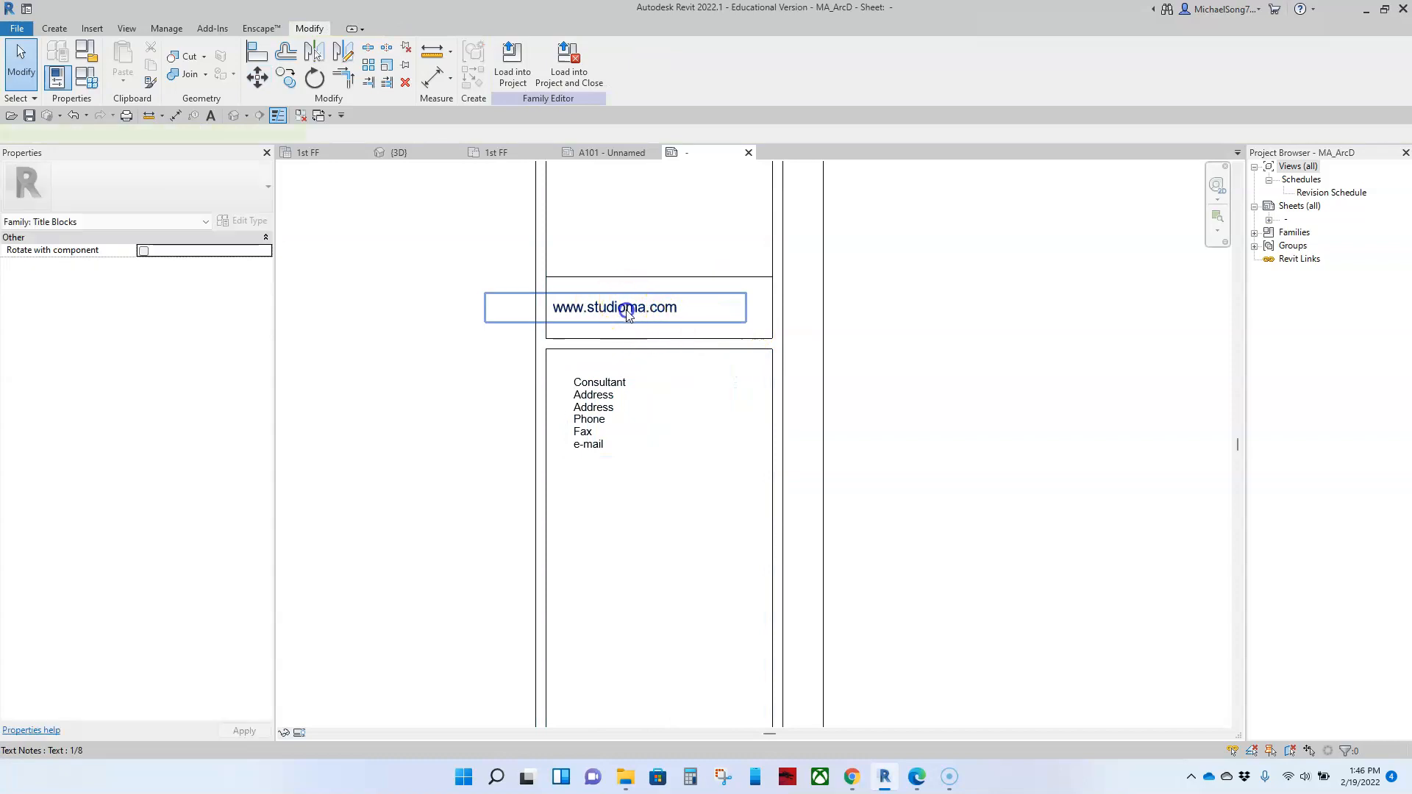
{"action": "left_click", "coordinate": [628, 311]}
{"action": "left_click_drag", "start_coordinate": [676, 311], "coordinate": [773, 311]}
{"action": "left_click", "coordinate": [712, 312]}
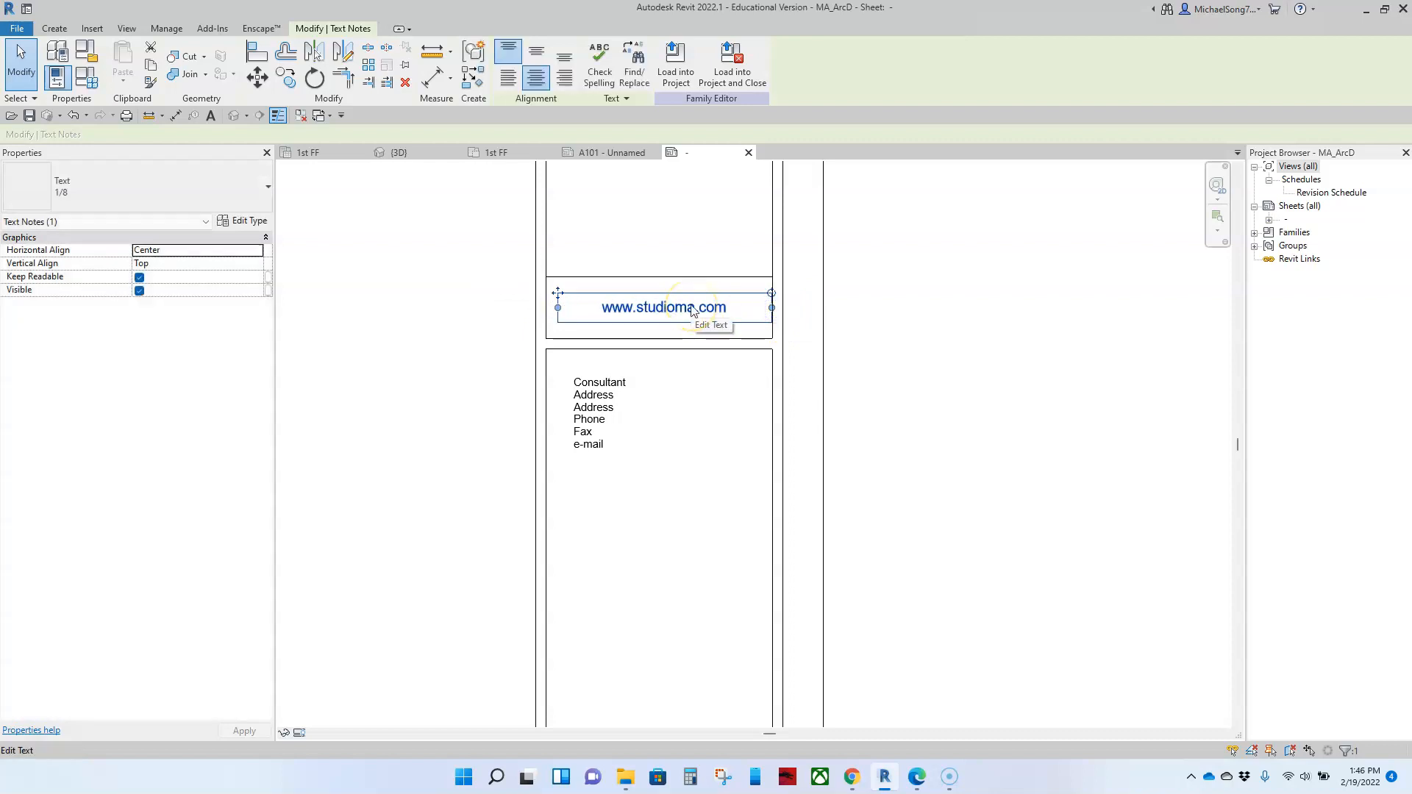
{"action": "key", "text": "Left"}
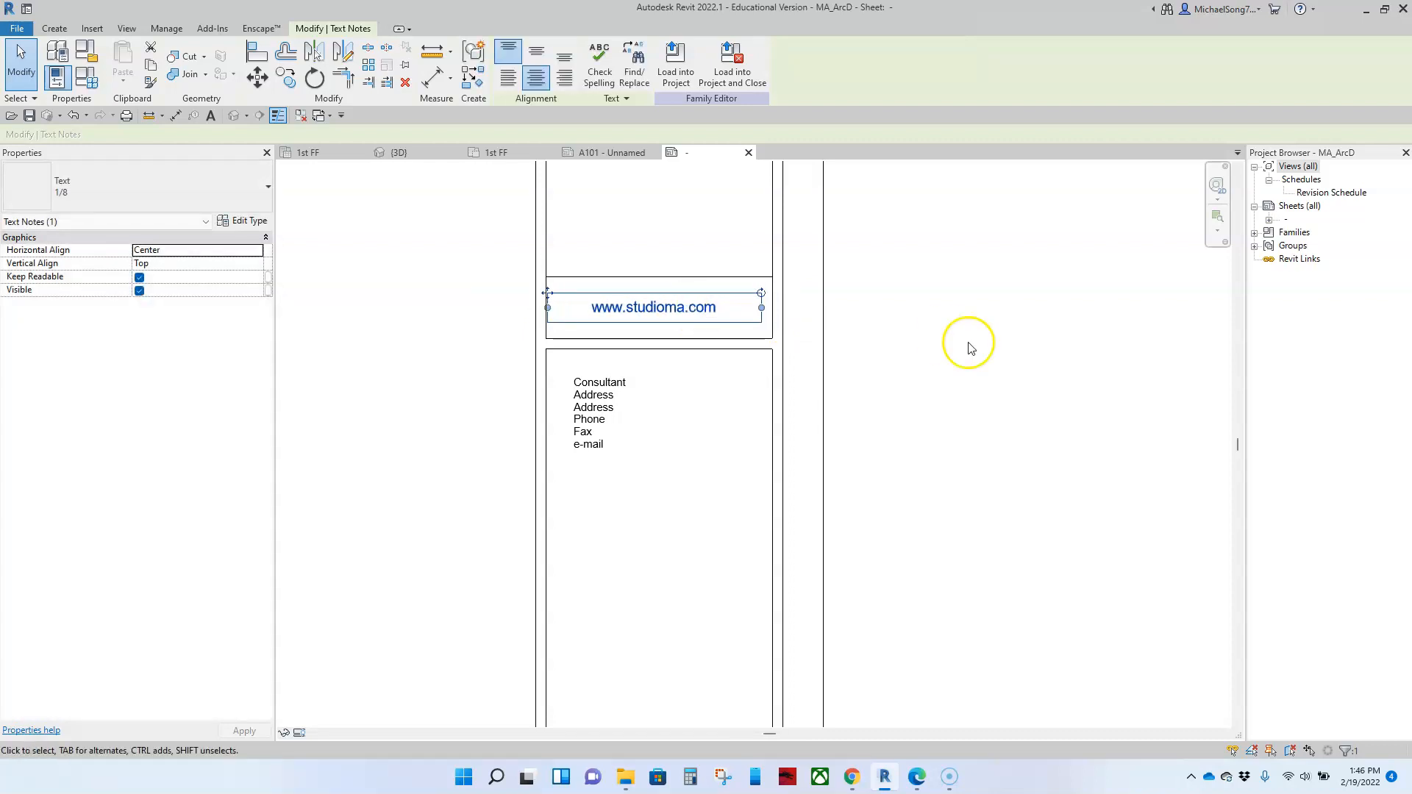
{"action": "left_click", "coordinate": [1014, 373]}
{"action": "scroll", "coordinate": [986, 368], "scroll_direction": "down", "scroll_amount": 5}
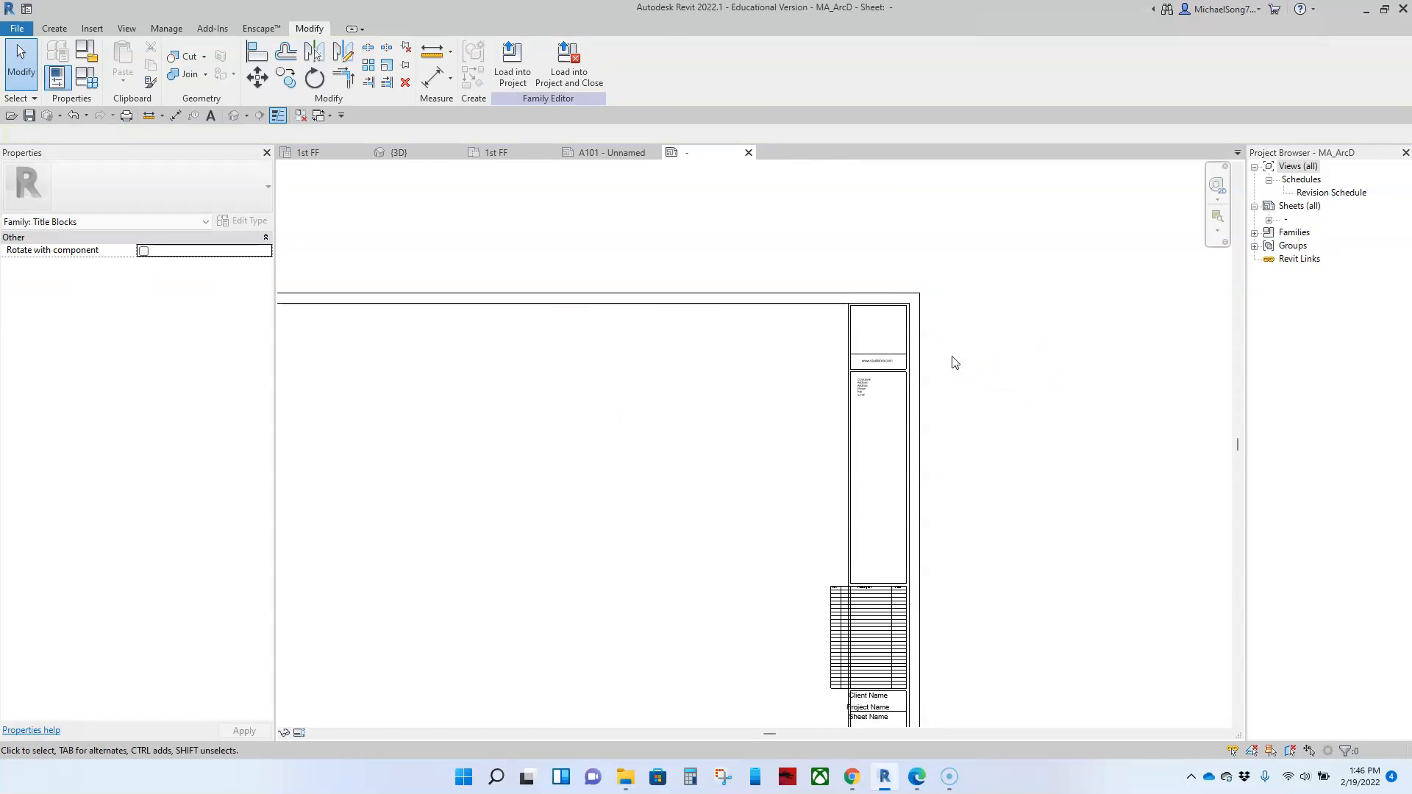
Step: Examine the narrowed title strip from the logo box down to the revision schedule and labels
{"action": "scroll", "coordinate": [956, 358], "scroll_direction": "up", "scroll_amount": 2}
{"action": "scroll", "coordinate": [1021, 357], "scroll_direction": "up", "scroll_amount": 2}
{"action": "scroll", "coordinate": [875, 316], "scroll_direction": "up", "scroll_amount": 1}
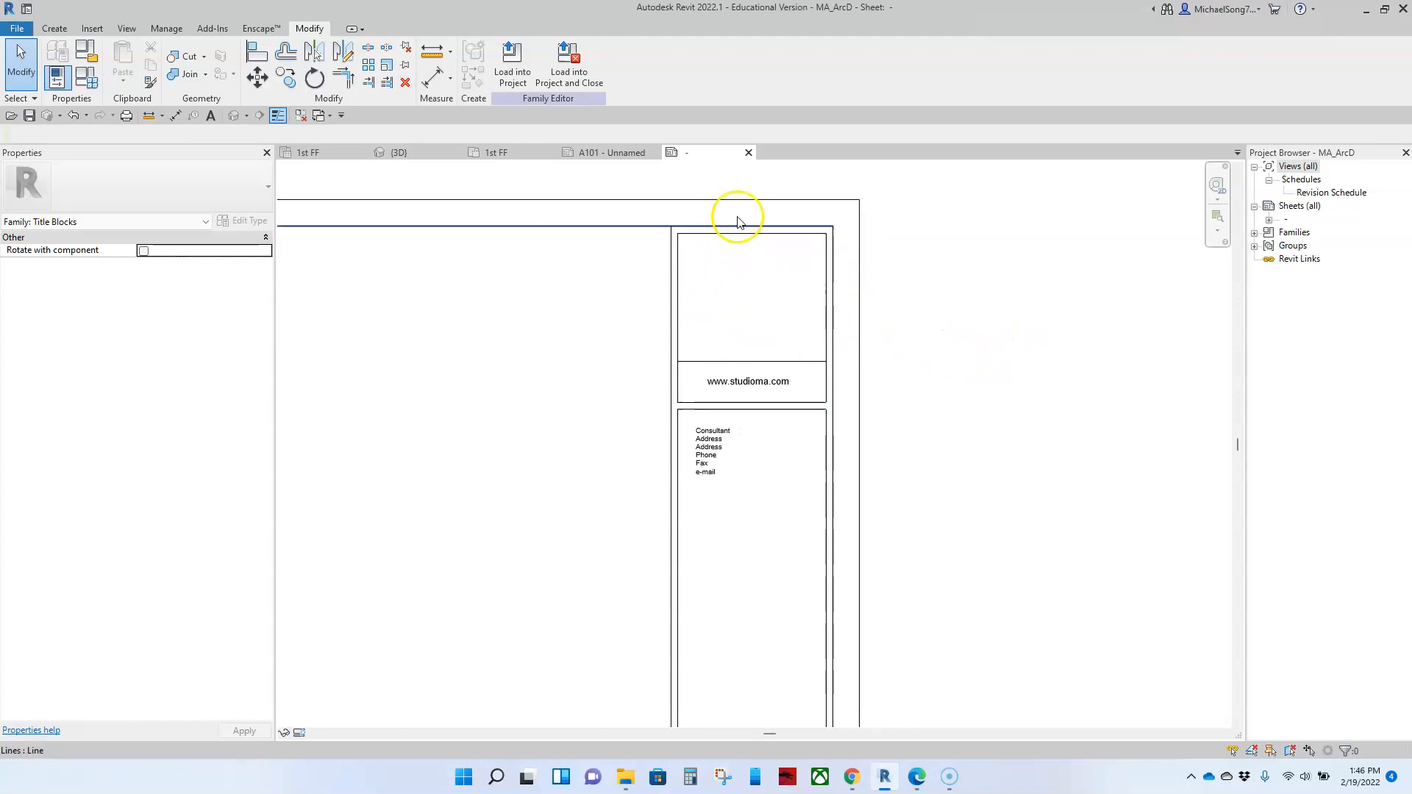
{"action": "scroll", "coordinate": [1037, 432], "scroll_direction": "down", "scroll_amount": 3}
{"action": "middle_click_drag", "start_coordinate": [1010, 466], "coordinate": [993, 357]}
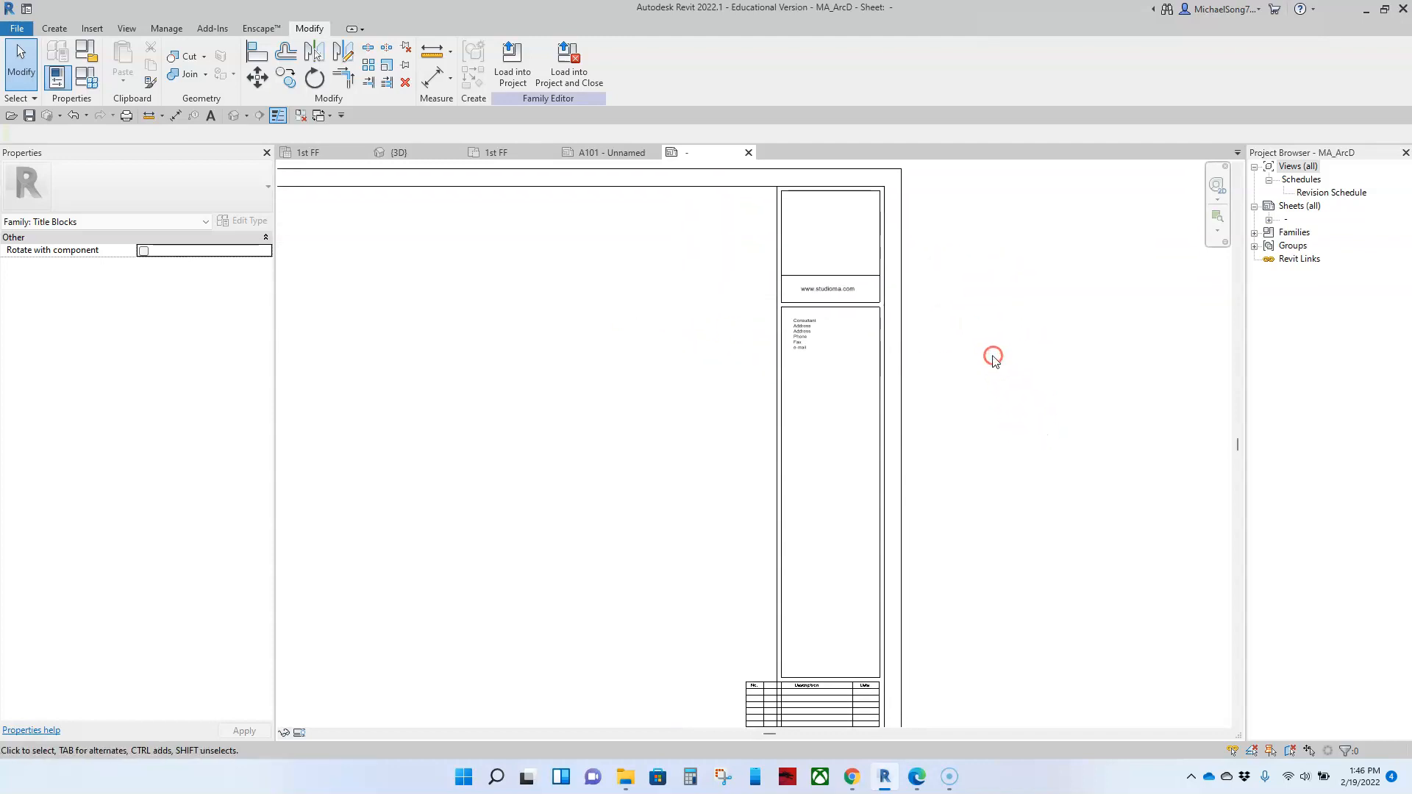
{"action": "middle_click_drag", "start_coordinate": [970, 469], "coordinate": [923, 333]}
{"action": "scroll", "coordinate": [914, 318], "scroll_direction": "down", "scroll_amount": 1}
{"action": "middle_click_drag", "start_coordinate": [921, 273], "coordinate": [865, 354]}
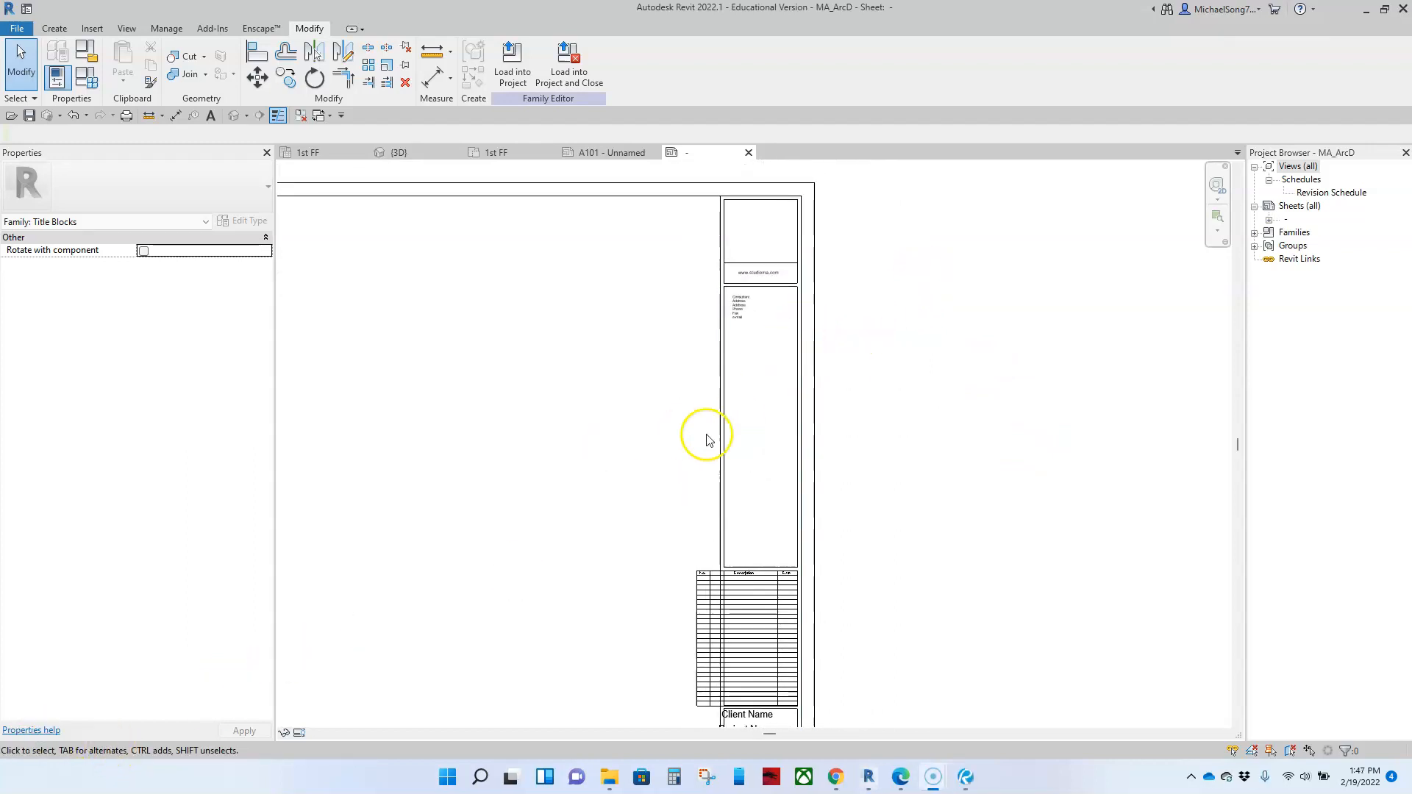
Step: Switch to Bluebeam Revu and examine the revision table in the Eastridge_RTI sheet's titleblock
{"action": "left_click", "coordinate": [967, 777]}
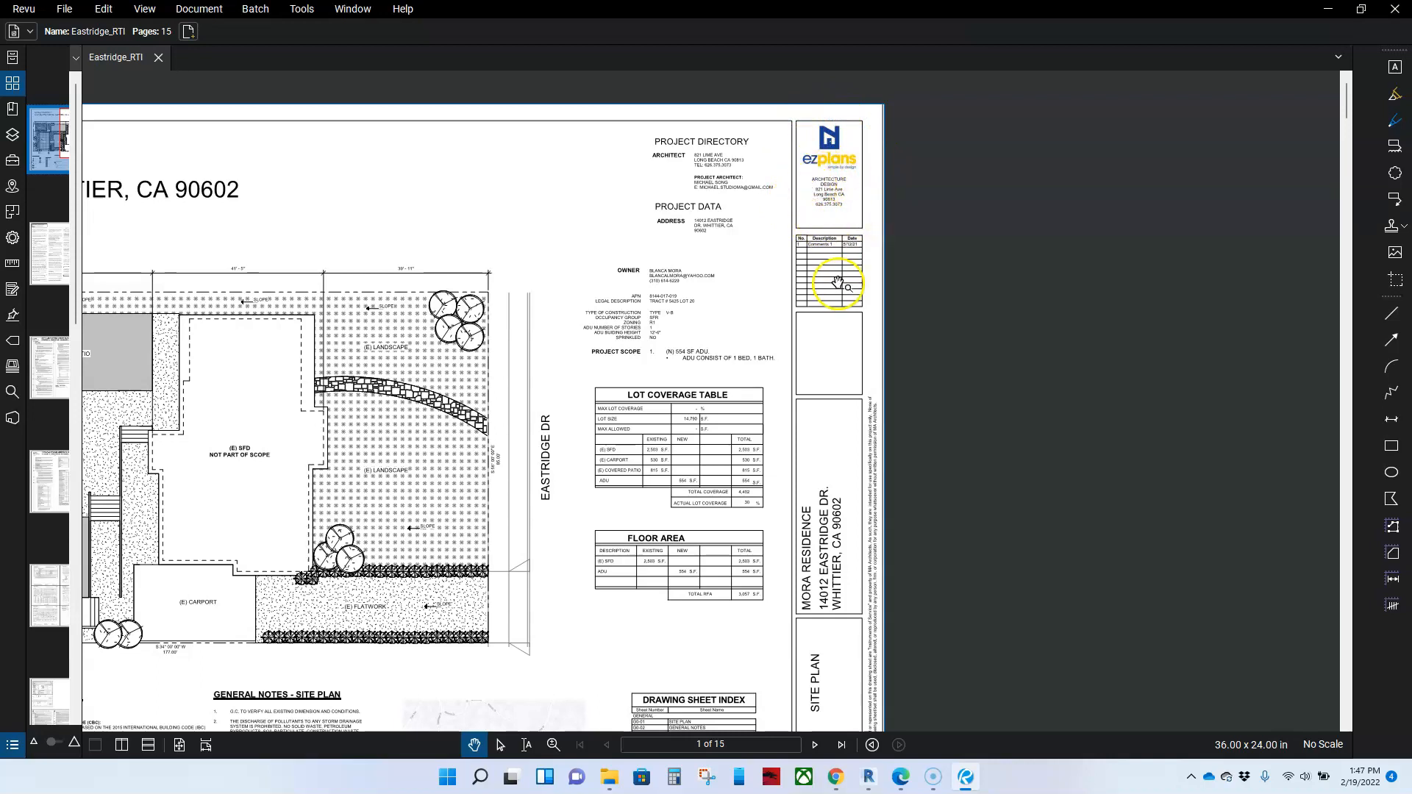
{"action": "scroll", "coordinate": [842, 280], "scroll_direction": "up", "scroll_amount": 5}
{"action": "left_click_drag", "start_coordinate": [797, 308], "coordinate": [786, 321]}
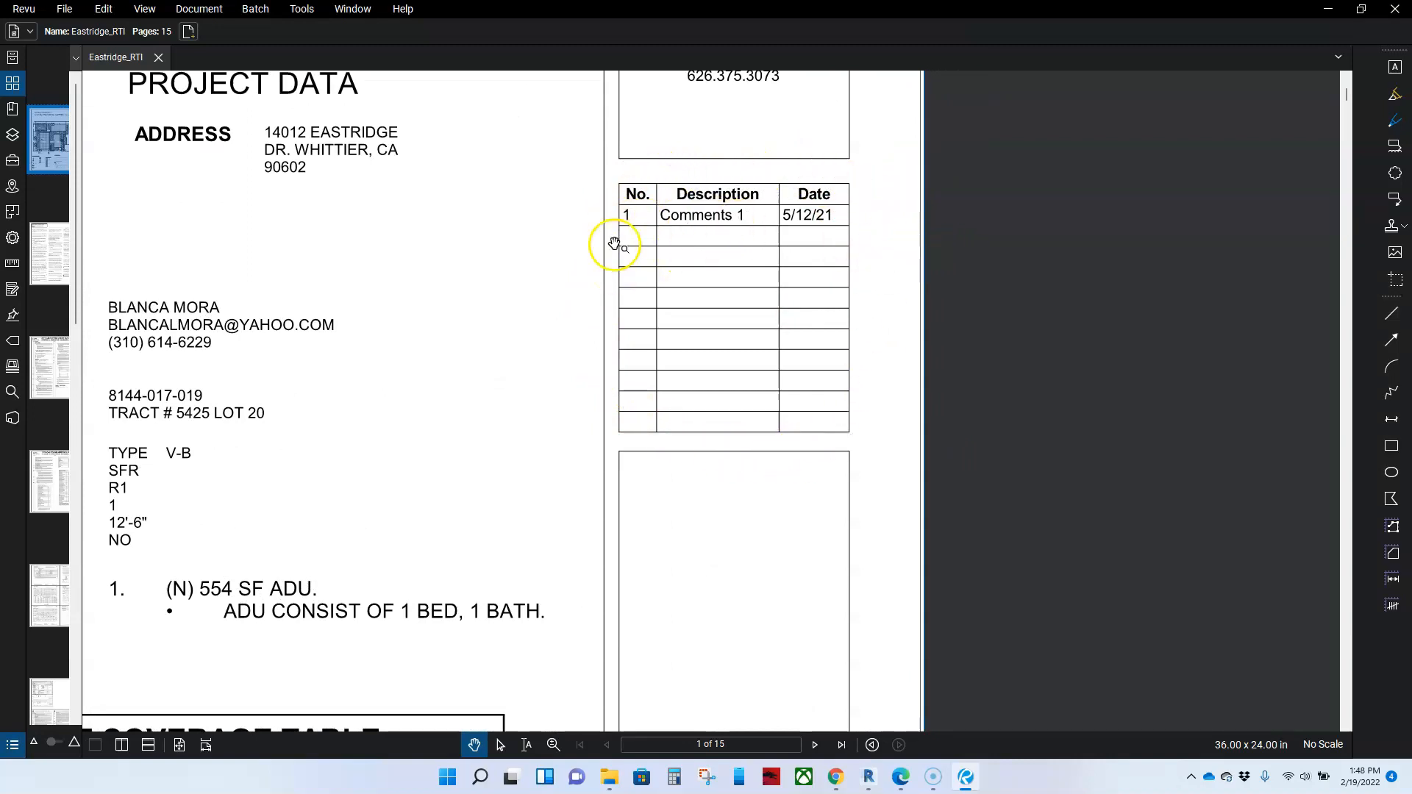
Step: Examine the Eastridge_RTI titleblock from the revision table down through the project address, sheet title, architect's stamp, sheet number and scale
{"action": "scroll", "coordinate": [844, 356], "scroll_direction": "down", "scroll_amount": 4}
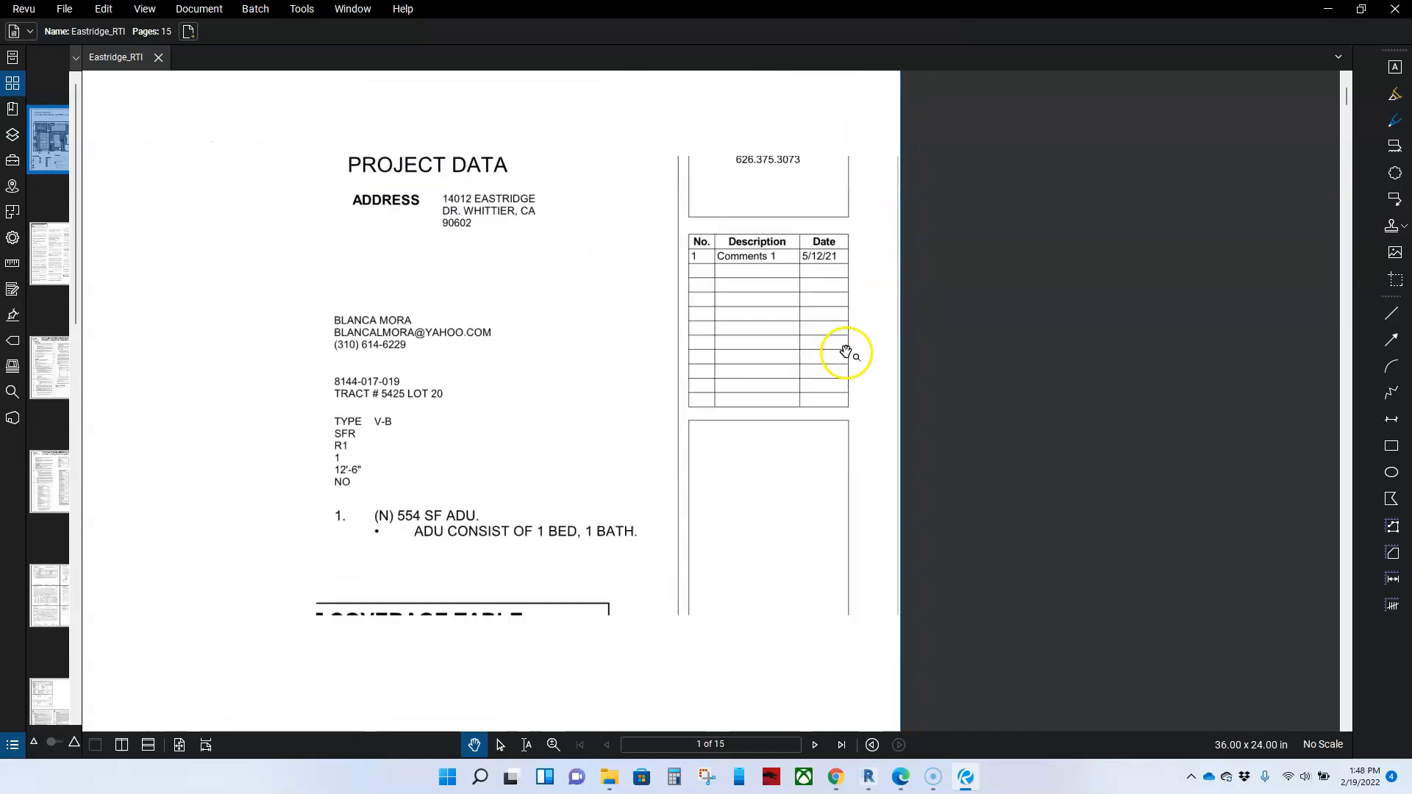
{"action": "left_click_drag", "start_coordinate": [875, 466], "coordinate": [857, 306]}
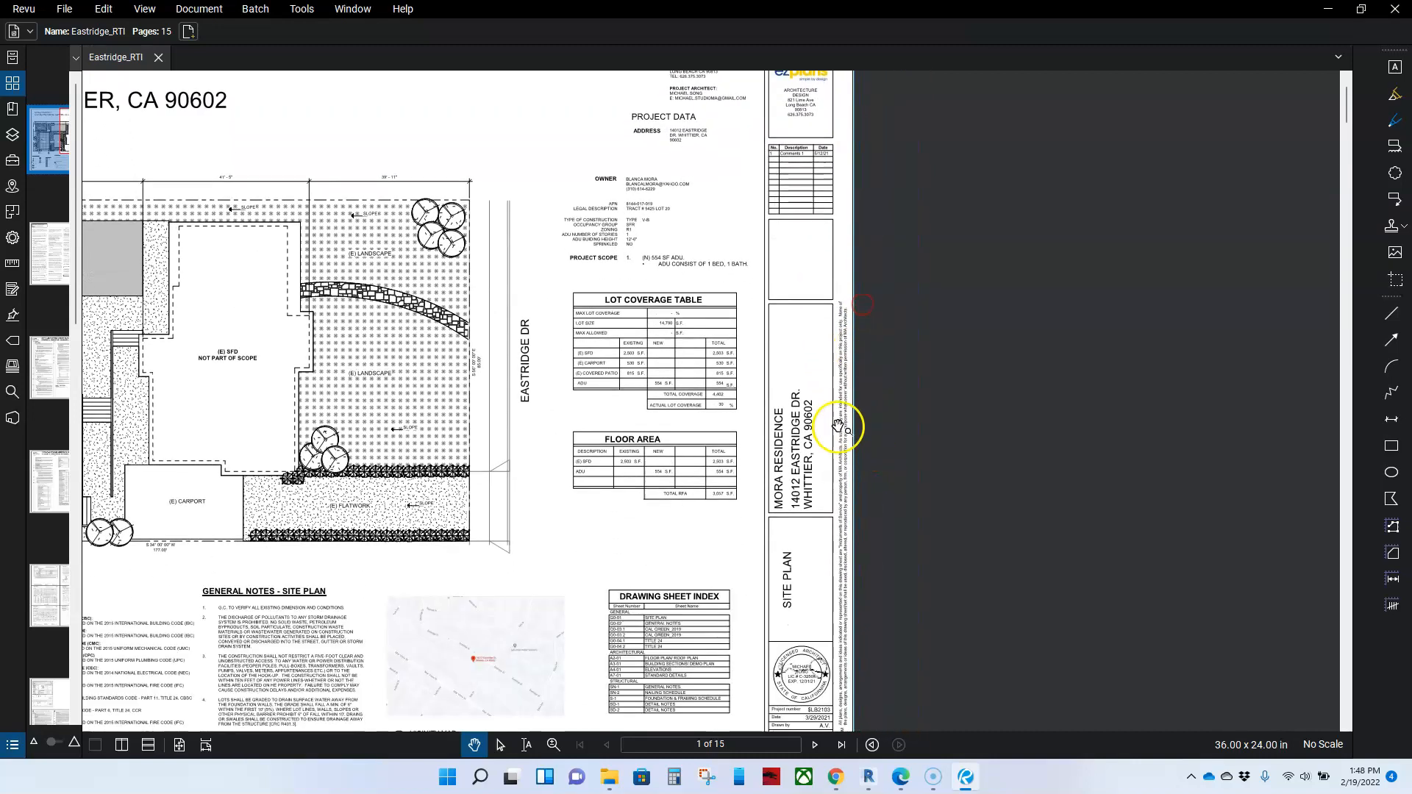
{"action": "scroll", "coordinate": [809, 456], "scroll_direction": "up", "scroll_amount": 2}
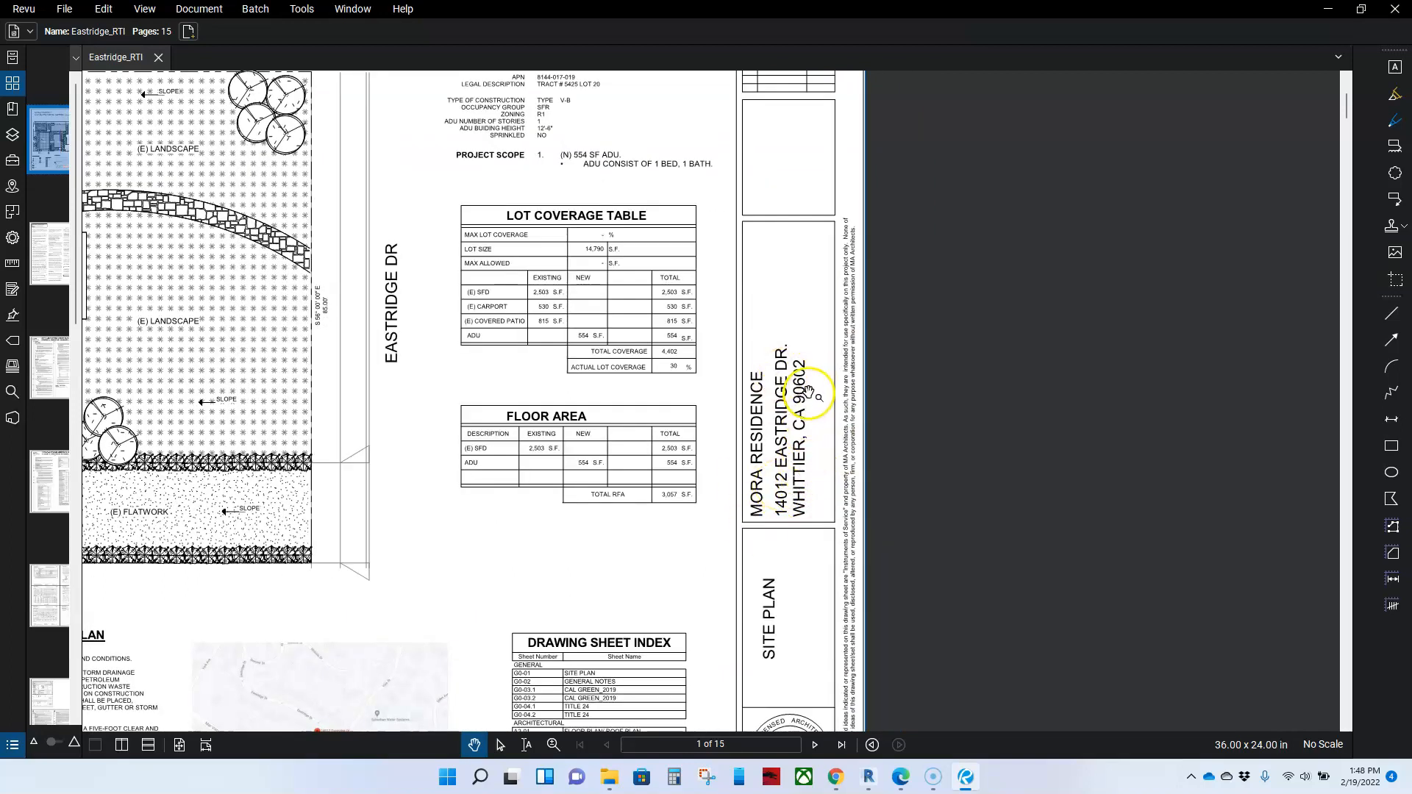
{"action": "left_click_drag", "start_coordinate": [964, 552], "coordinate": [971, 379]}
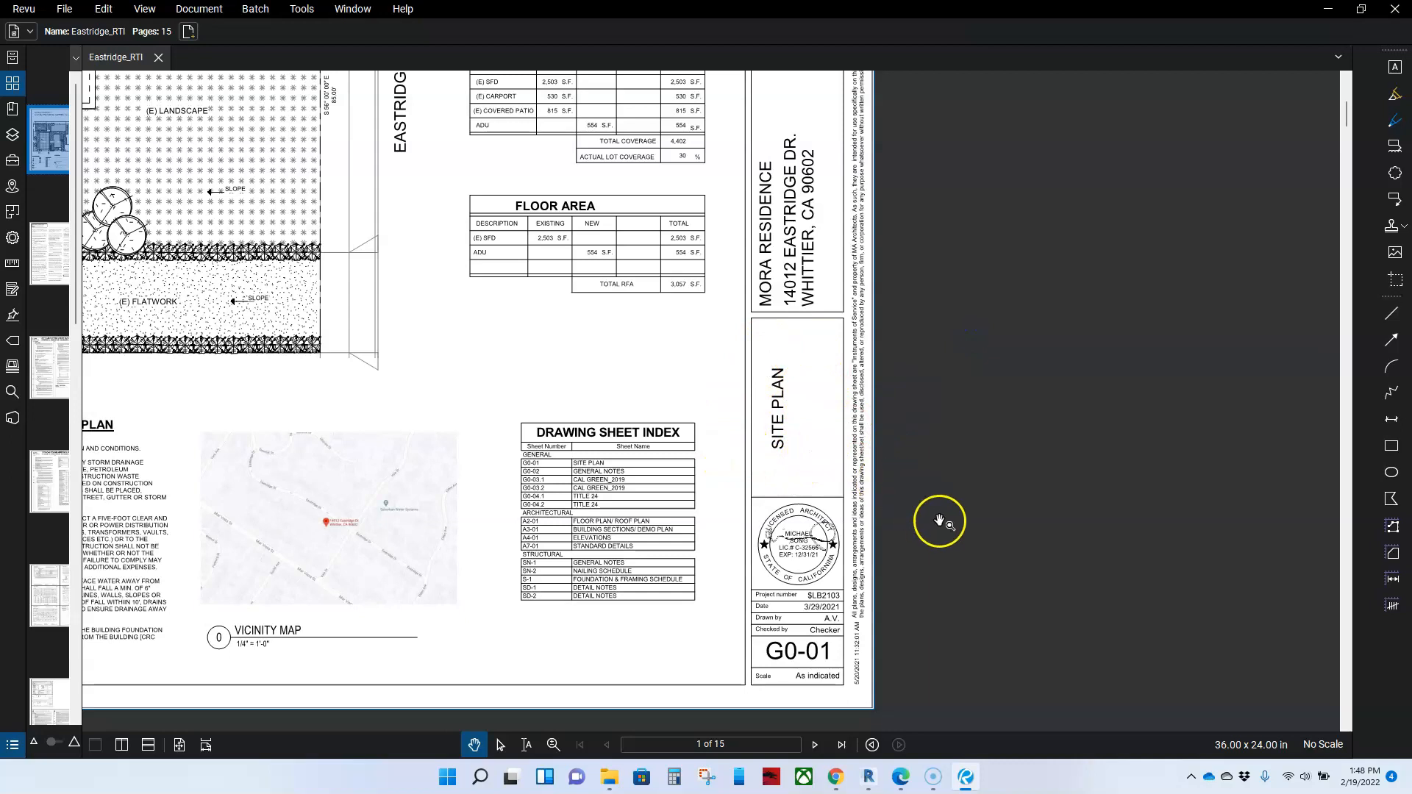
{"action": "left_click_drag", "start_coordinate": [945, 520], "coordinate": [949, 460]}
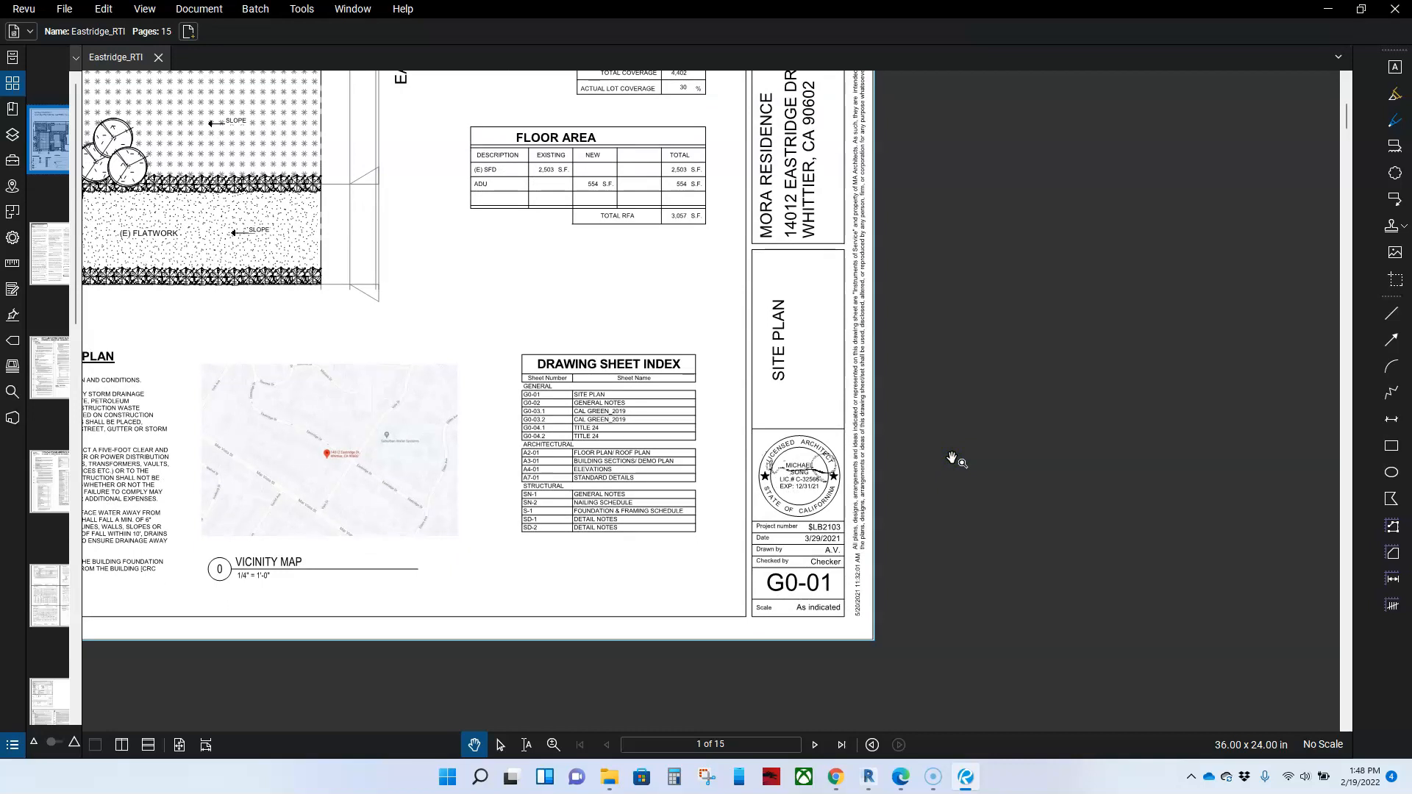
{"action": "scroll", "coordinate": [822, 493], "scroll_direction": "up", "scroll_amount": 2}
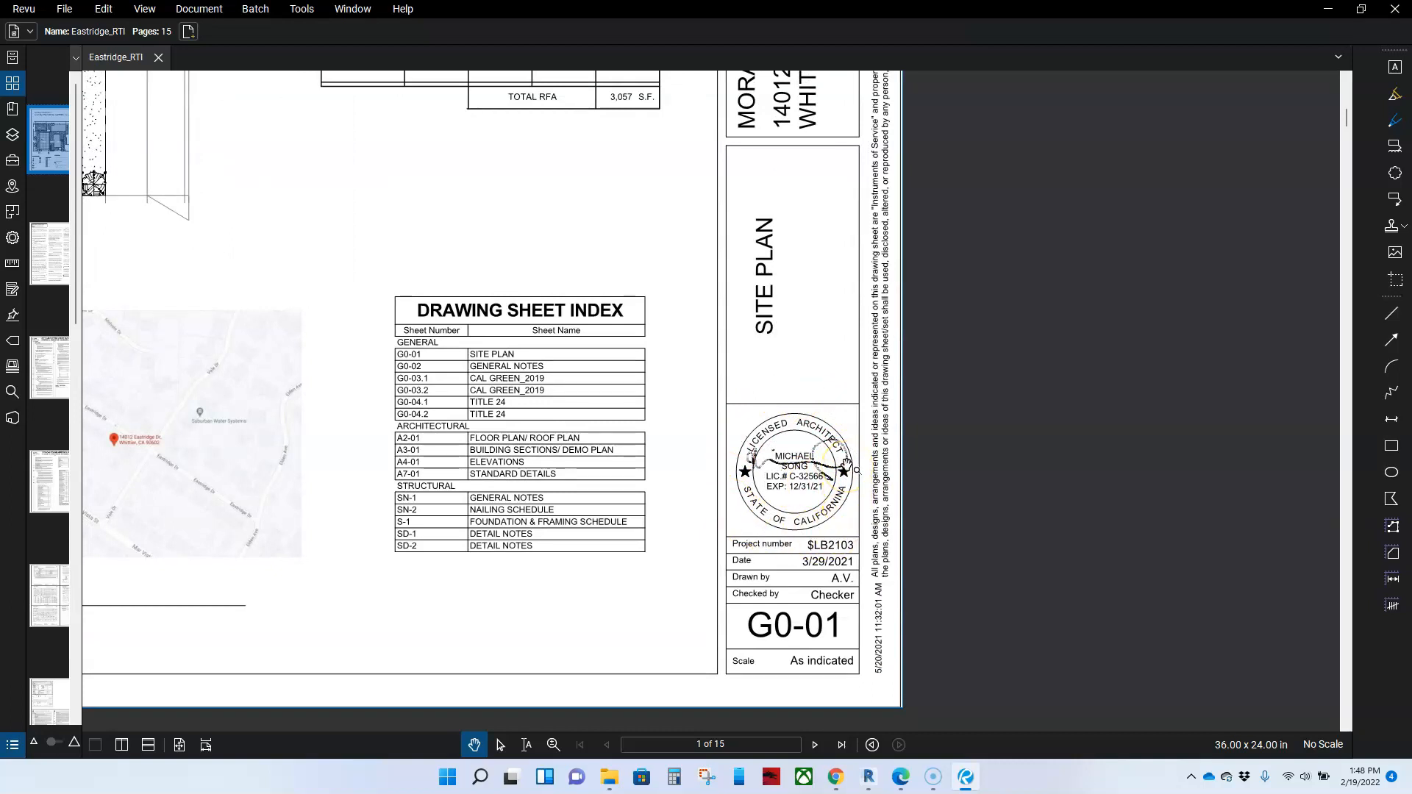
{"action": "left_click_drag", "start_coordinate": [1023, 552], "coordinate": [1021, 492]}
{"action": "scroll", "coordinate": [882, 492], "scroll_direction": "up", "scroll_amount": 2}
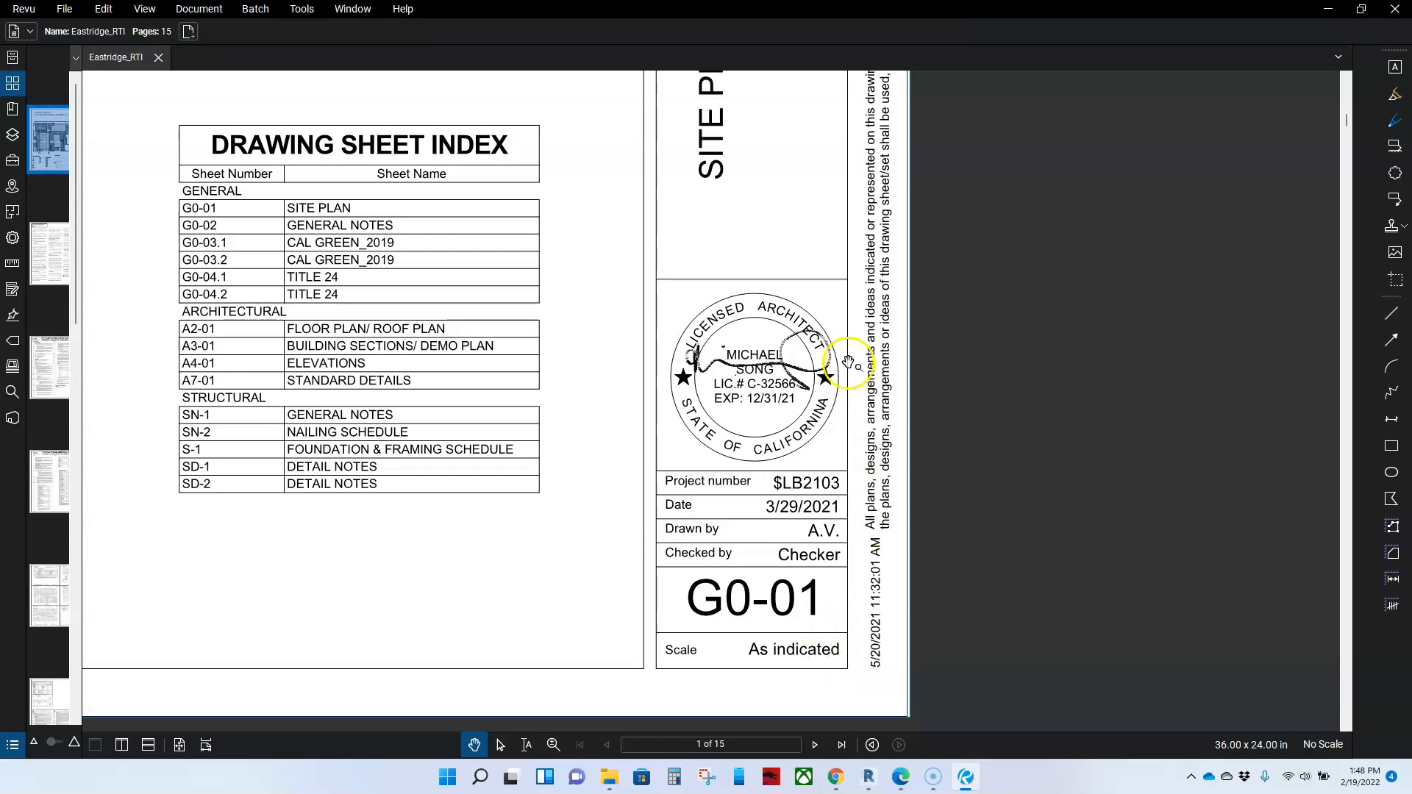
{"action": "scroll", "coordinate": [973, 417], "scroll_direction": "down", "scroll_amount": 3}
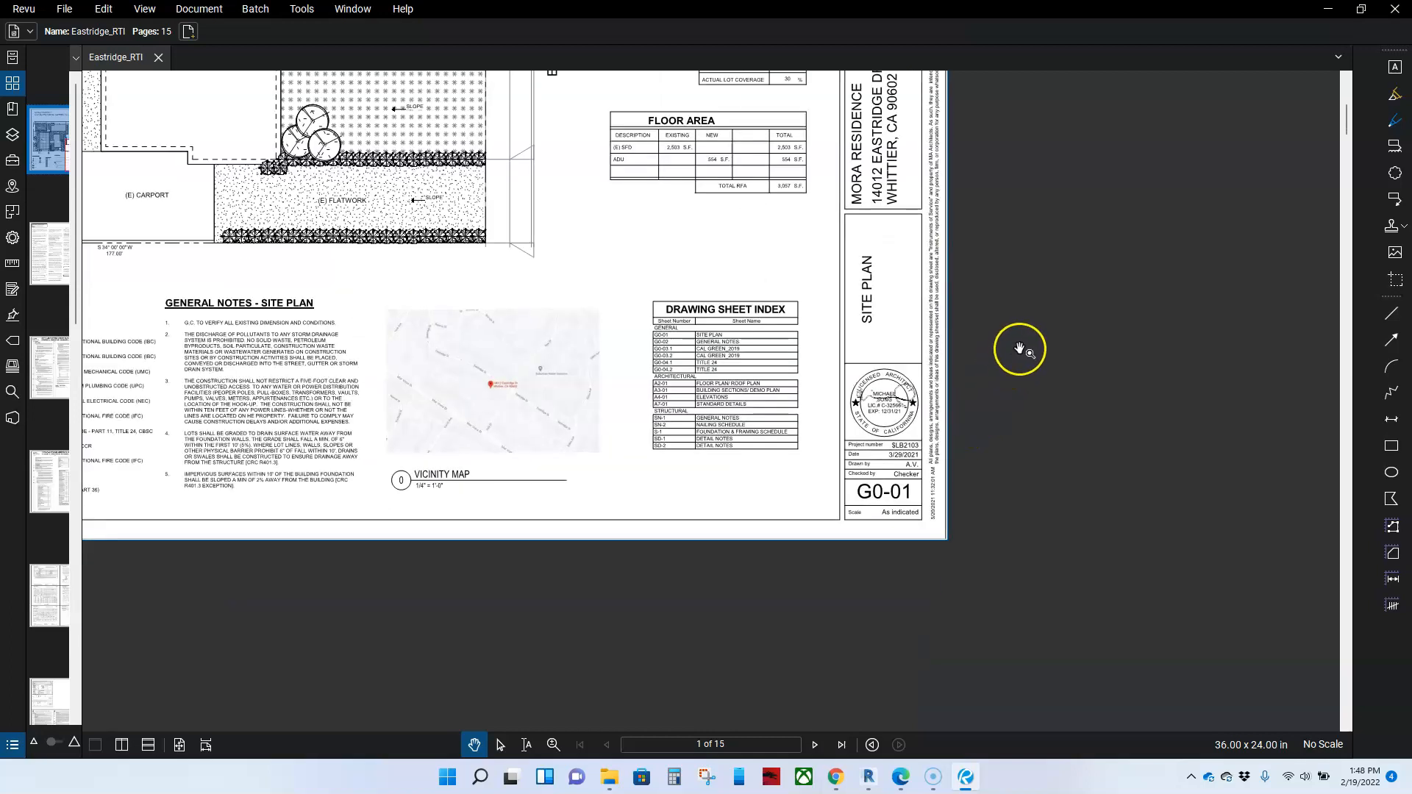
{"action": "left_click_drag", "start_coordinate": [1018, 350], "coordinate": [895, 482]}
{"action": "scroll", "coordinate": [942, 355], "scroll_direction": "down", "scroll_amount": 1}
{"action": "left_click_drag", "start_coordinate": [953, 338], "coordinate": [865, 415]}
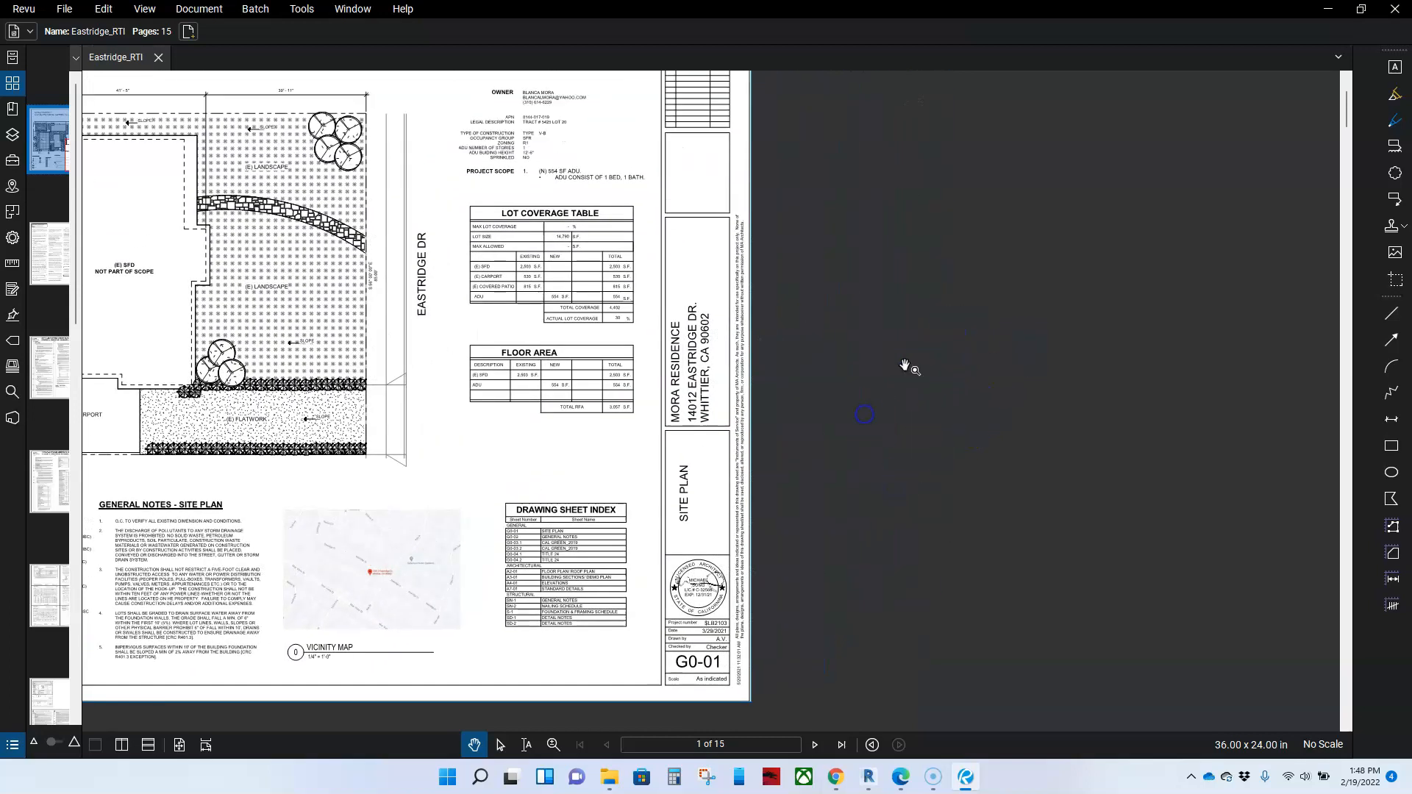
{"action": "left_click_drag", "start_coordinate": [898, 362], "coordinate": [883, 382]}
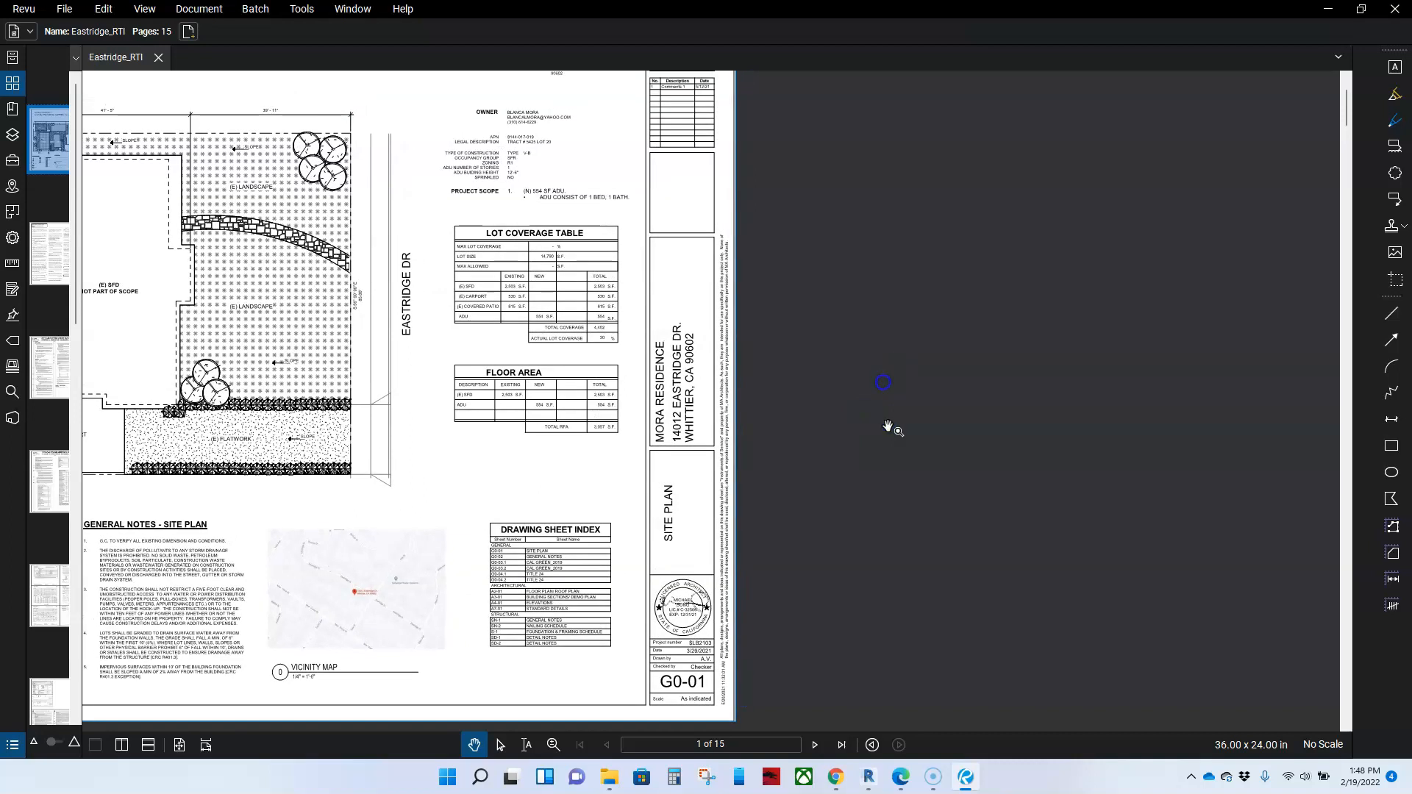
Step: Switch back to Revit and move the revision schedule out of the title strip into the empty drawing area beside it
{"action": "left_click", "coordinate": [870, 785]}
{"action": "scroll", "coordinate": [778, 622], "scroll_direction": "up", "scroll_amount": 3}
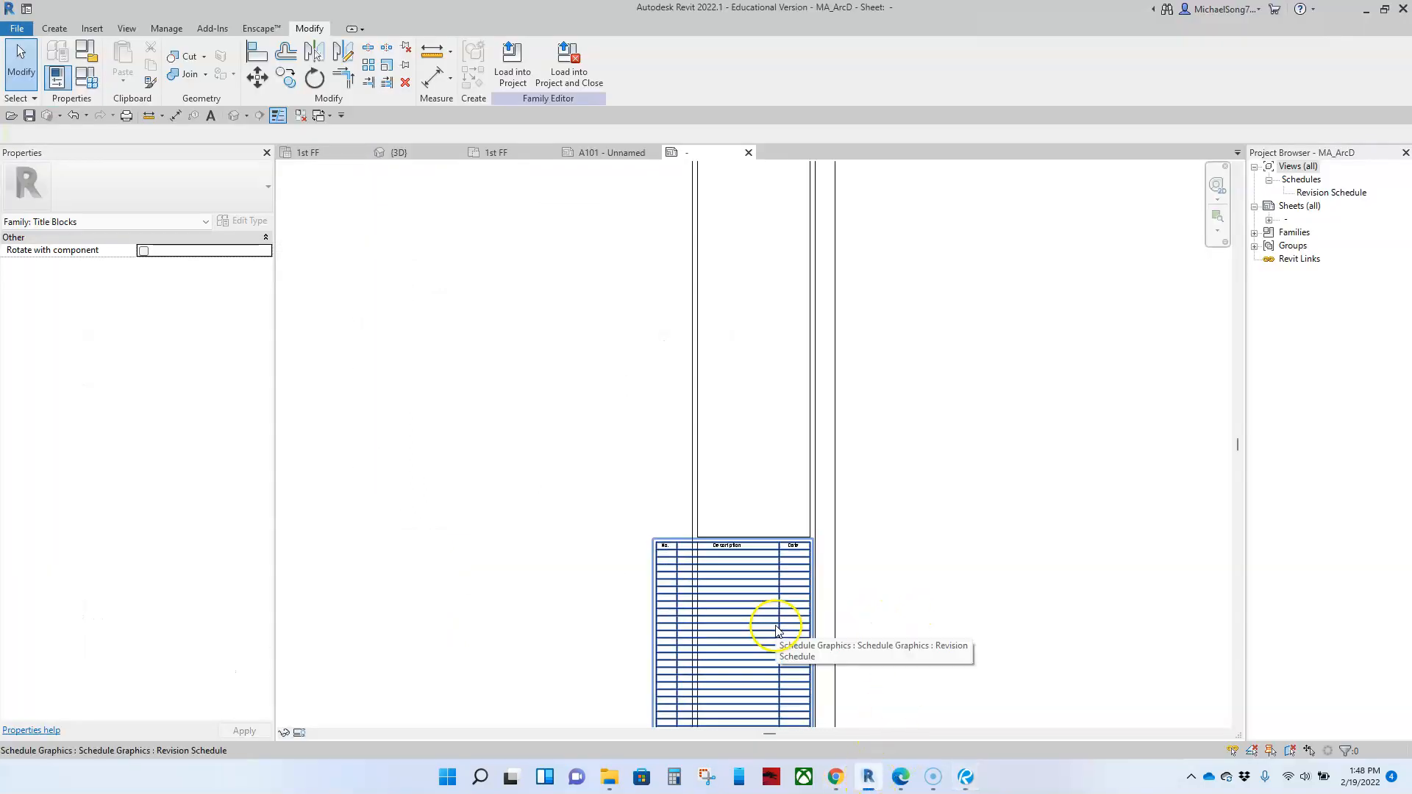
{"action": "left_click", "coordinate": [773, 625]}
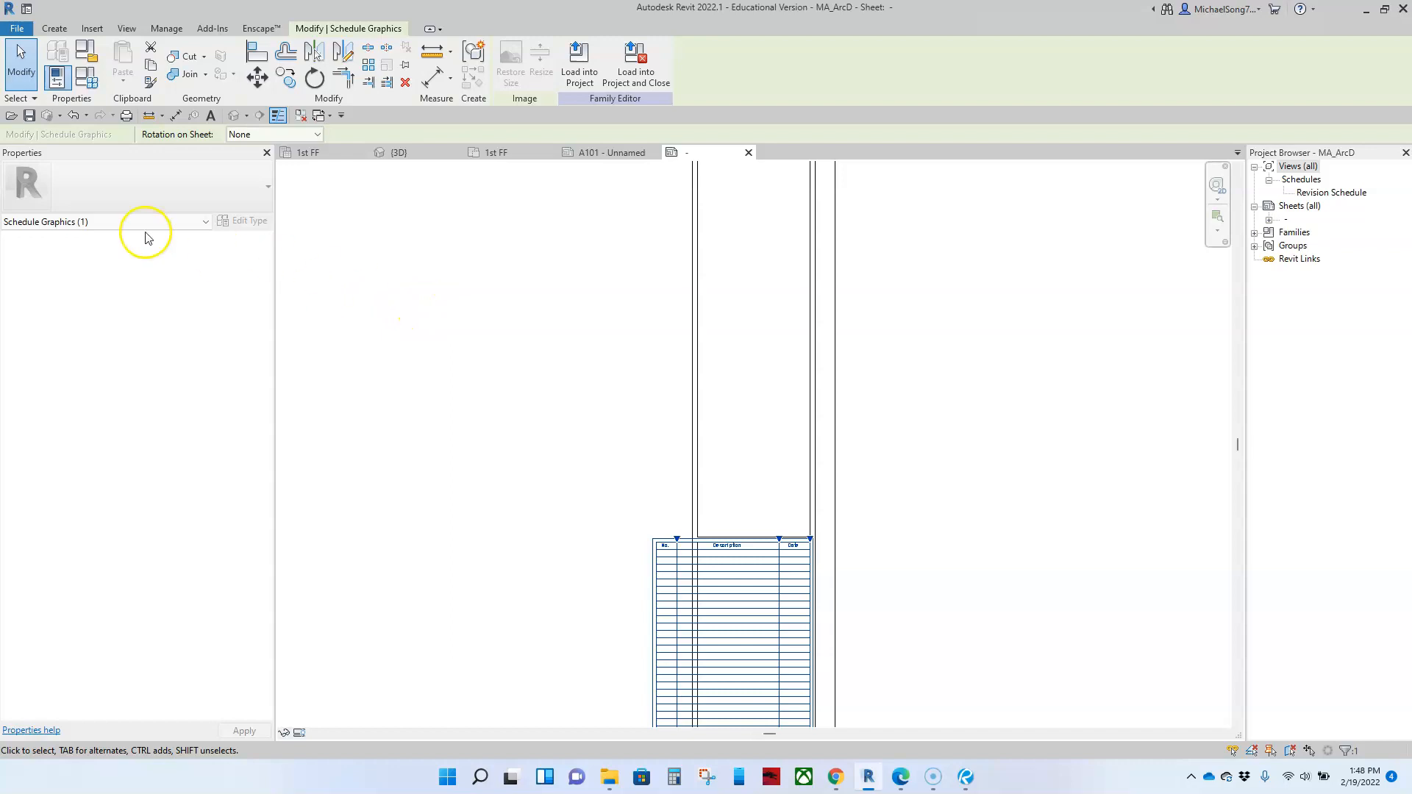
{"action": "left_click_drag", "start_coordinate": [738, 588], "coordinate": [561, 294]}
{"action": "scroll", "coordinate": [561, 298], "scroll_direction": "up", "scroll_amount": 3}
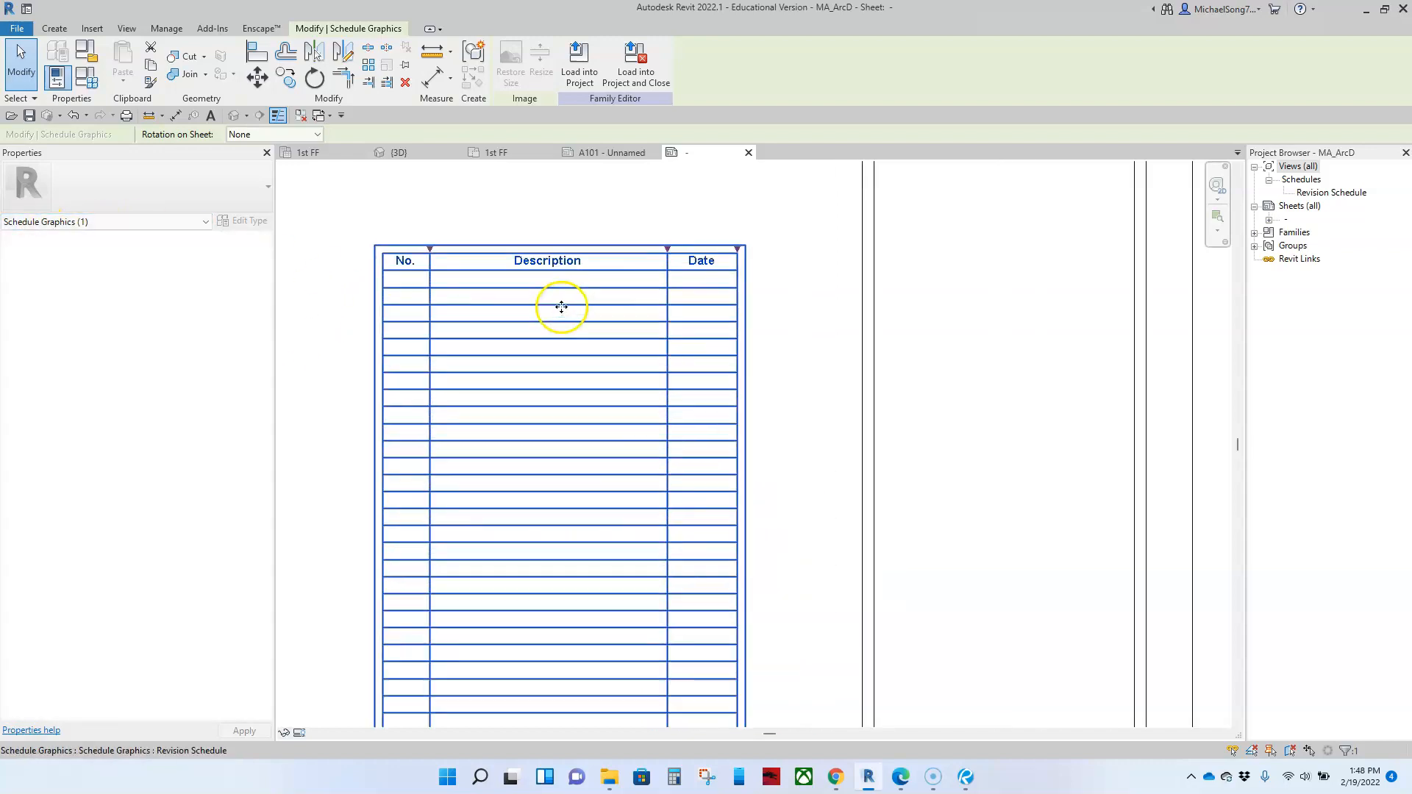
Step: Narrow the revision schedule's Description column, leaving the No. column just wide enough for its heading
{"action": "scroll", "coordinate": [536, 299], "scroll_direction": "down", "scroll_amount": 3}
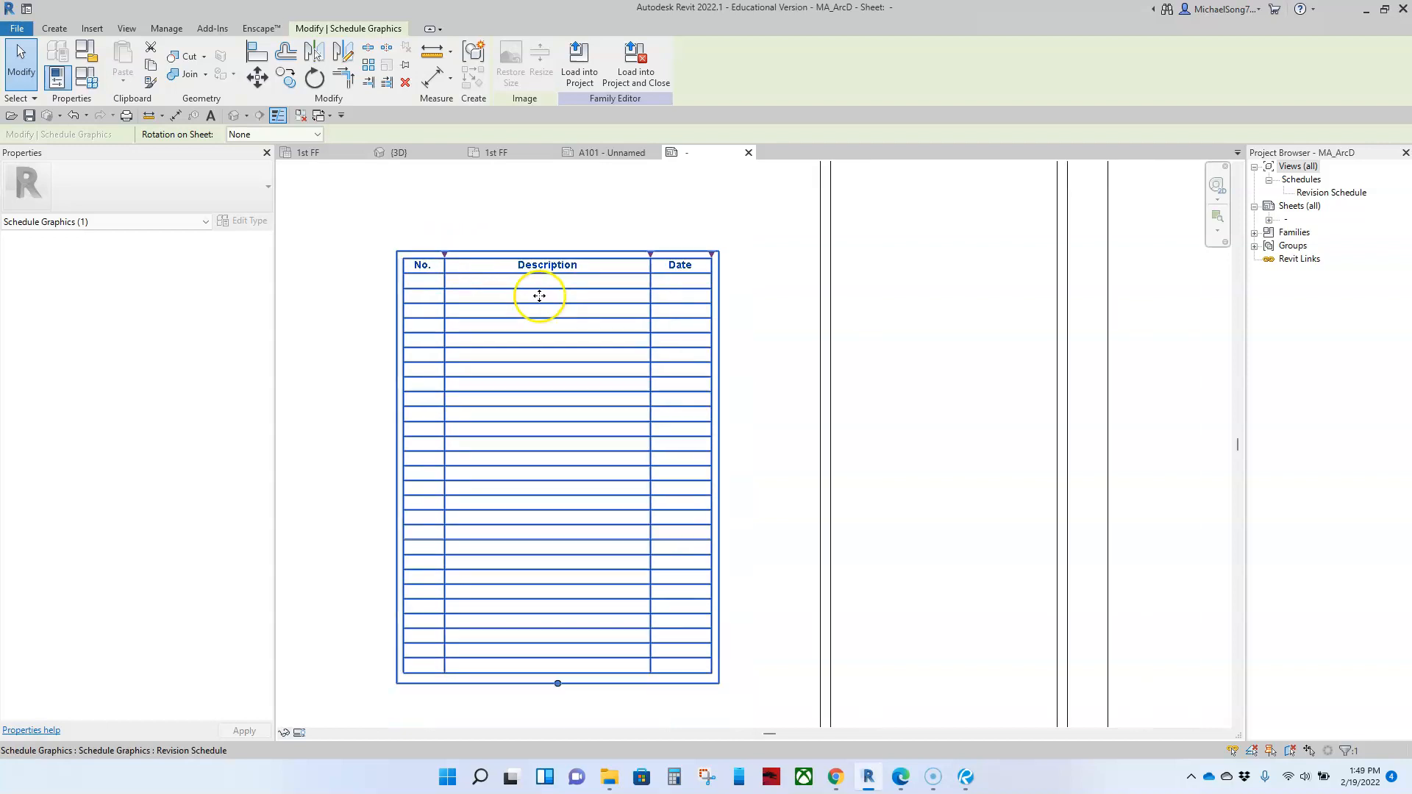
{"action": "scroll", "coordinate": [507, 297], "scroll_direction": "up", "scroll_amount": 2}
{"action": "left_click_drag", "start_coordinate": [472, 273], "coordinate": [536, 274]}
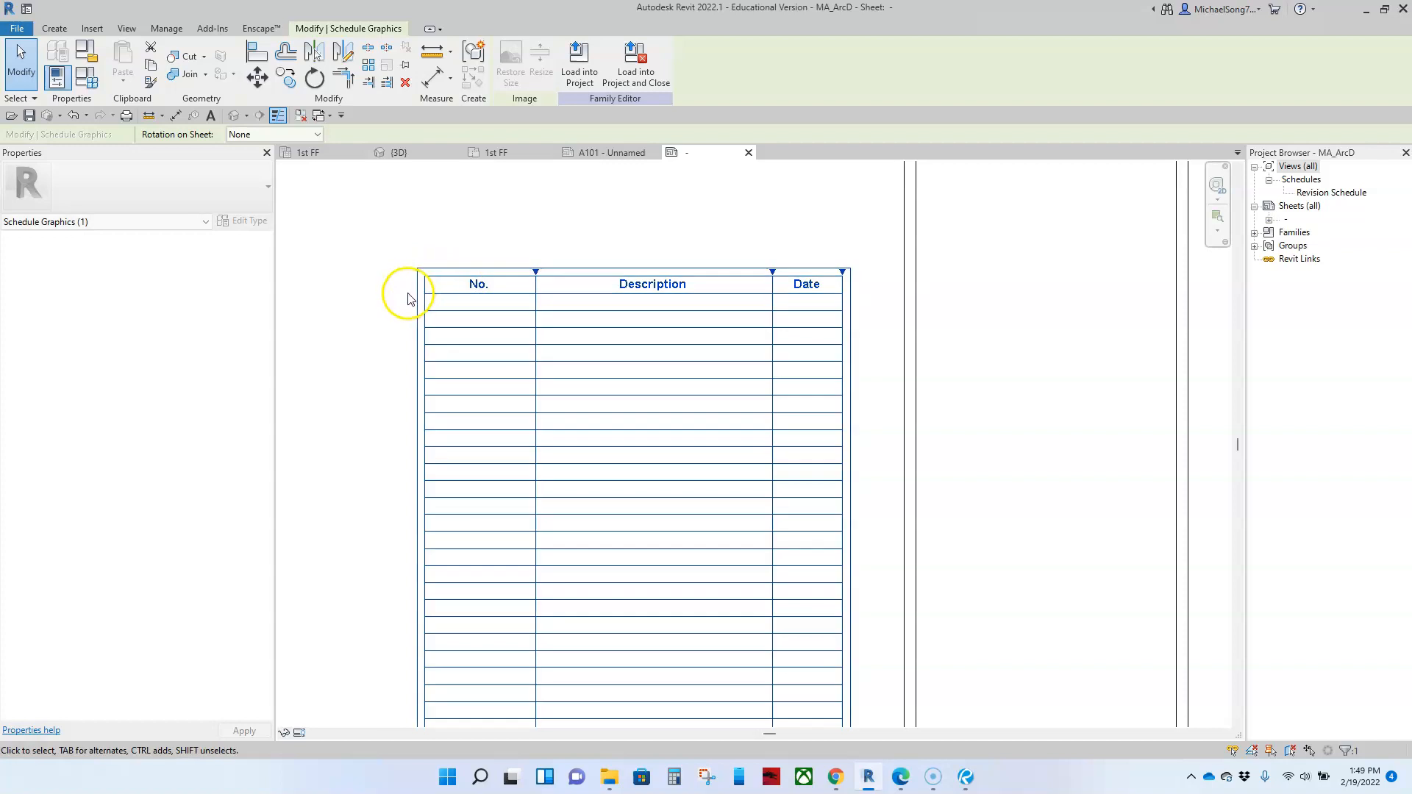
{"action": "left_click_drag", "start_coordinate": [772, 273], "coordinate": [670, 265]}
{"action": "left_click_drag", "start_coordinate": [535, 273], "coordinate": [470, 279]}
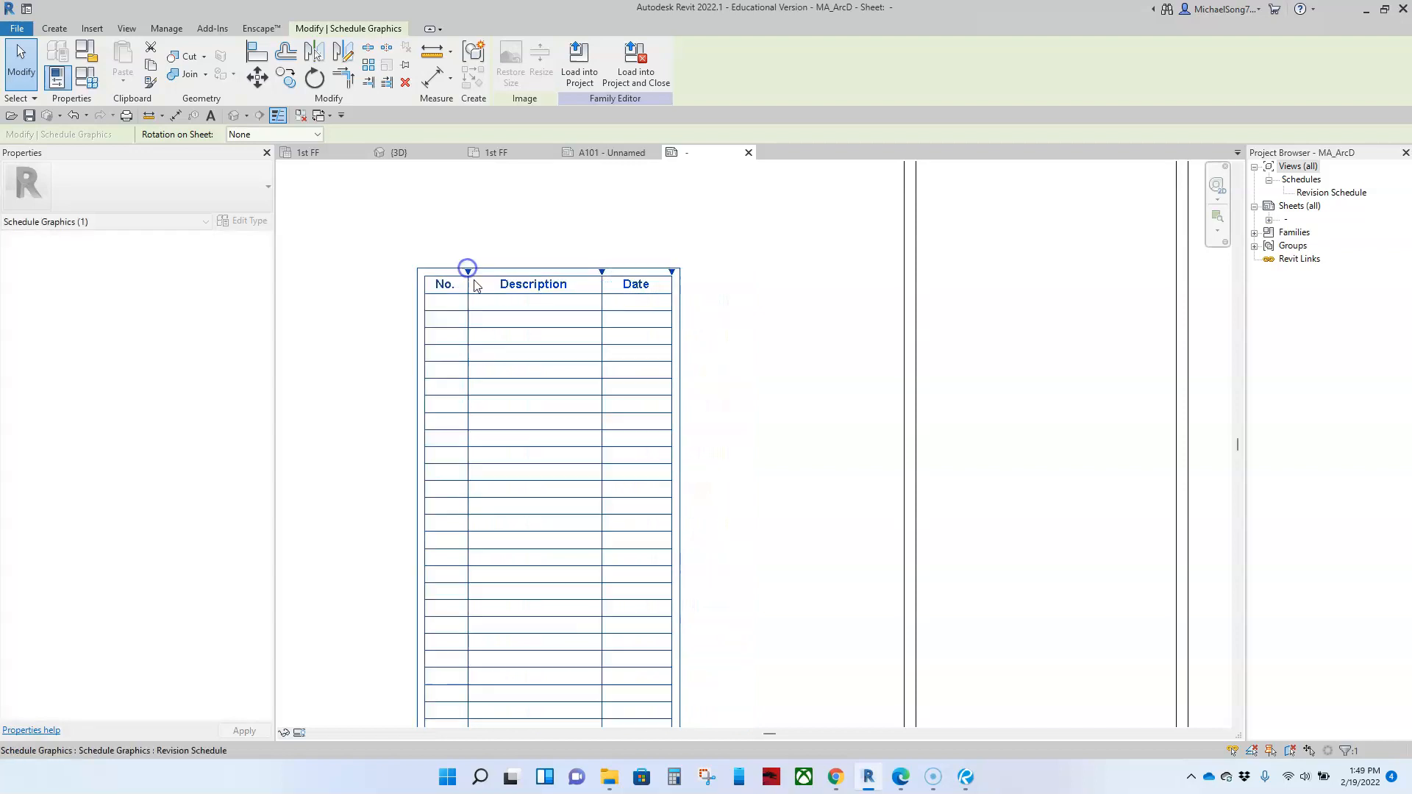
{"action": "left_click", "coordinate": [461, 323]}
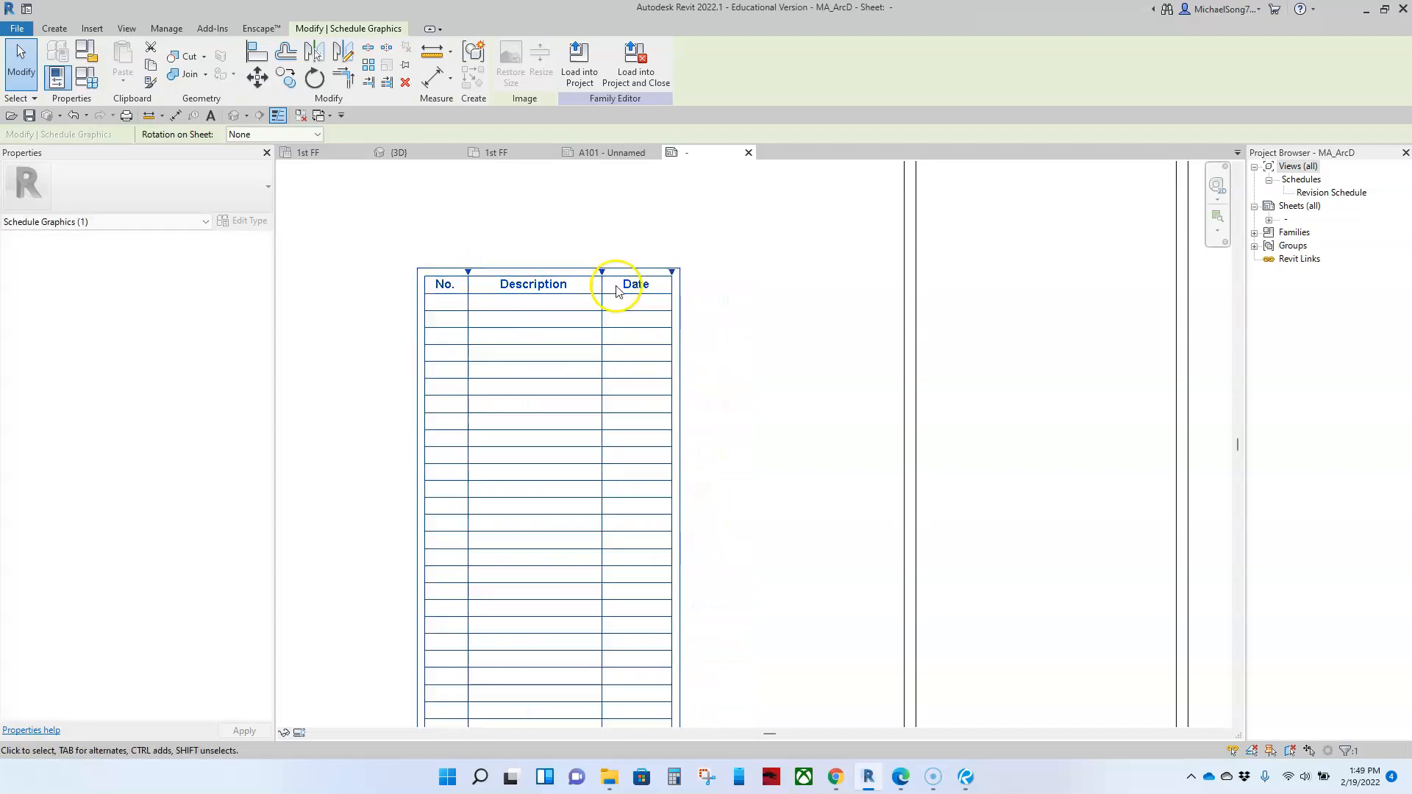
Step: Move the narrowed revision schedule back into the title strip below the consultant text and centre it between the box's side lines
{"action": "scroll", "coordinate": [652, 333], "scroll_direction": "down", "scroll_amount": 2}
{"action": "left_click_drag", "start_coordinate": [645, 383], "coordinate": [838, 293]}
{"action": "left_click", "coordinate": [937, 322]}
{"action": "scroll", "coordinate": [940, 310], "scroll_direction": "down", "scroll_amount": 2}
{"action": "scroll", "coordinate": [919, 367], "scroll_direction": "up", "scroll_amount": 3}
{"action": "scroll", "coordinate": [907, 335], "scroll_direction": "up", "scroll_amount": 2}
{"action": "left_click", "coordinate": [701, 369]}
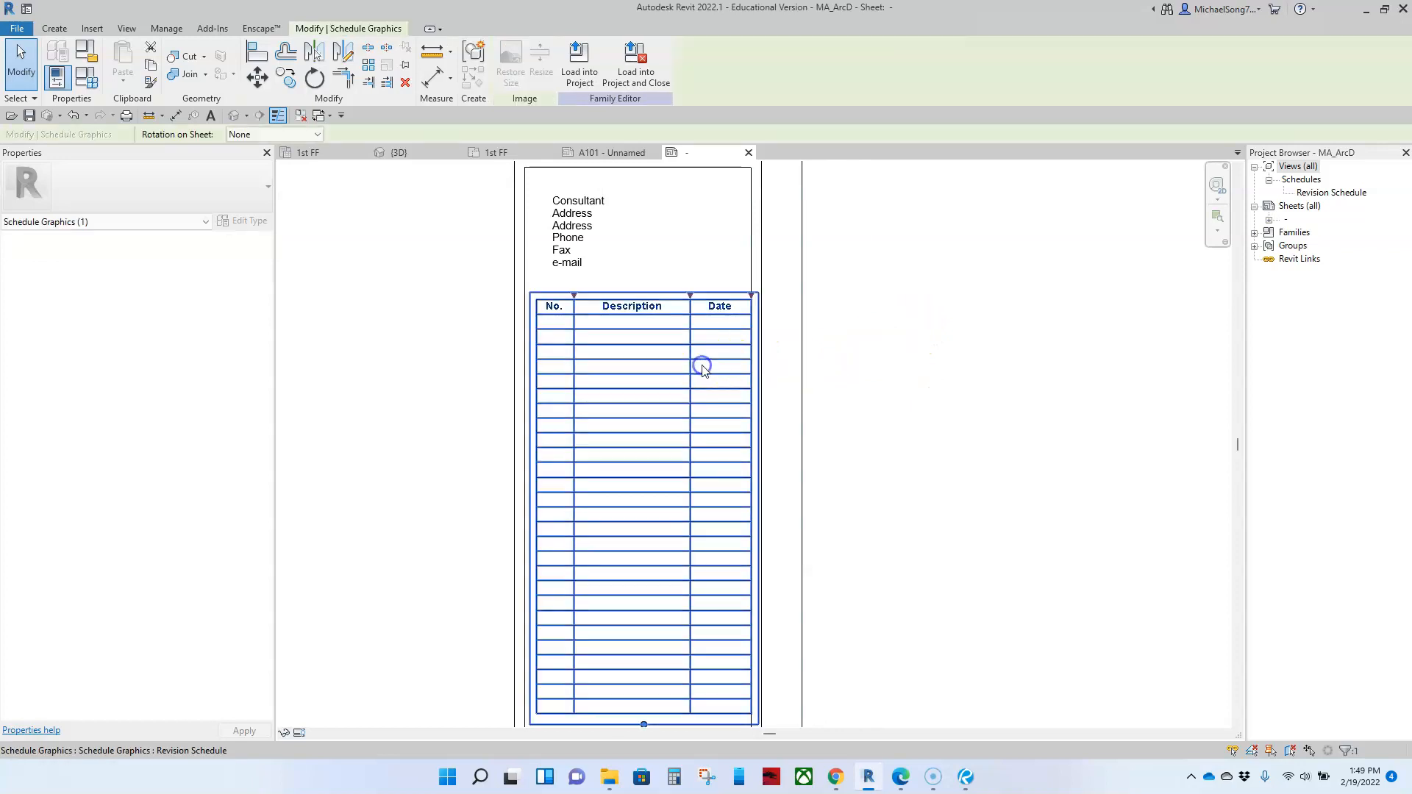
{"action": "left_click_drag", "start_coordinate": [702, 370], "coordinate": [702, 365]}
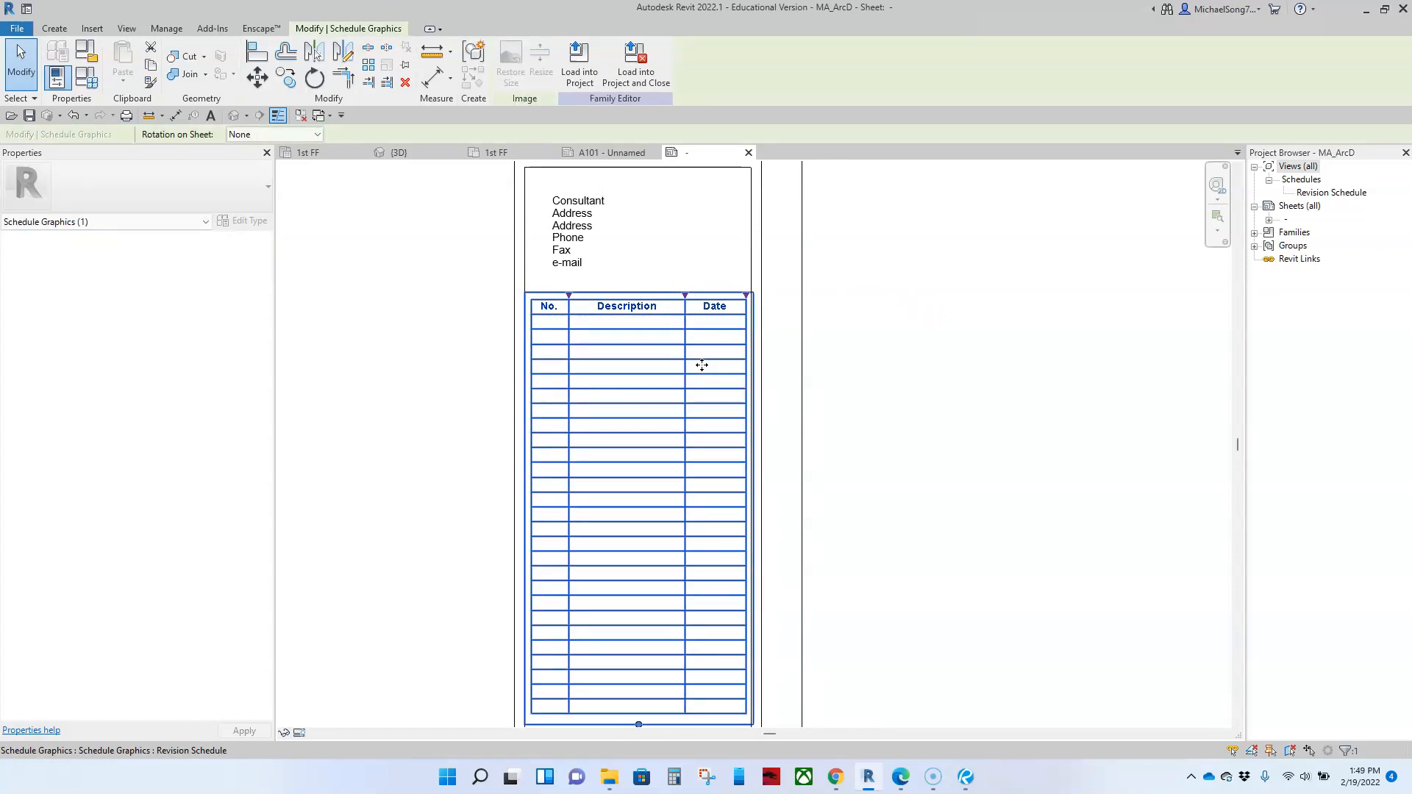
{"action": "left_click", "coordinate": [895, 309]}
Step: Delete the consultant text block and move the revision schedule up into its place, just below the web address box
{"action": "scroll", "coordinate": [890, 305], "scroll_direction": "down", "scroll_amount": 3}
{"action": "scroll", "coordinate": [850, 356], "scroll_direction": "up", "scroll_amount": 4}
{"action": "left_click", "coordinate": [672, 355]}
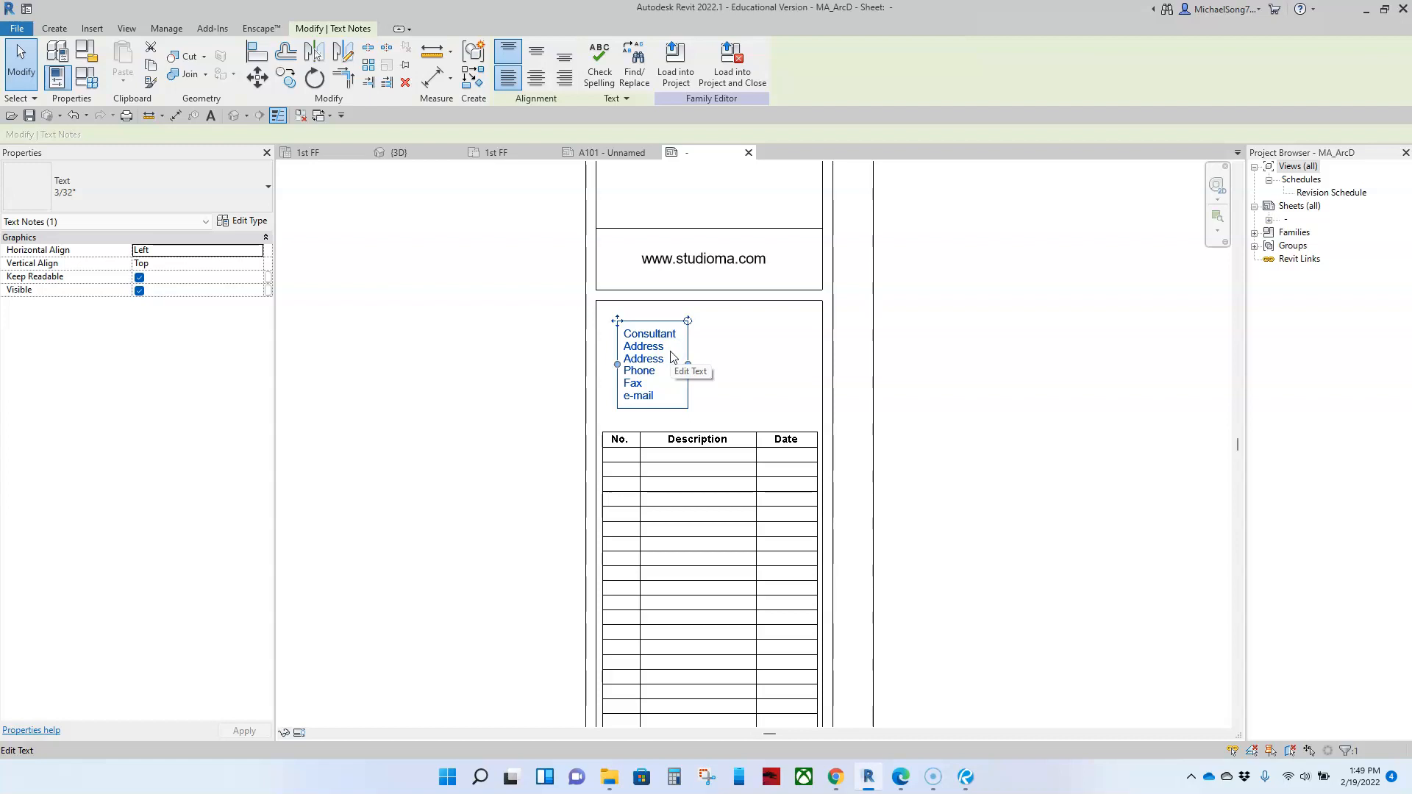
{"action": "key", "text": "Delete"}
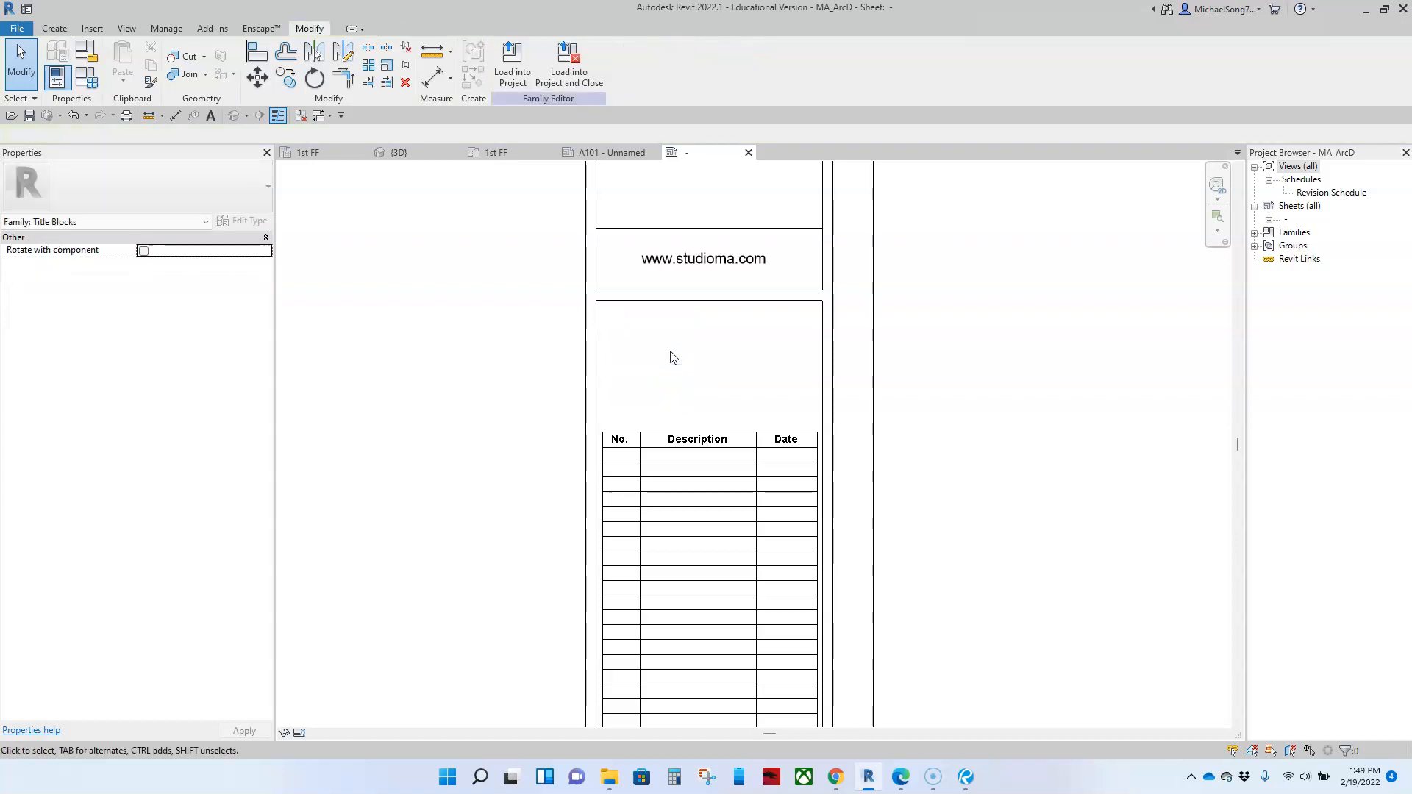
{"action": "left_click_drag", "start_coordinate": [675, 523], "coordinate": [678, 405]}
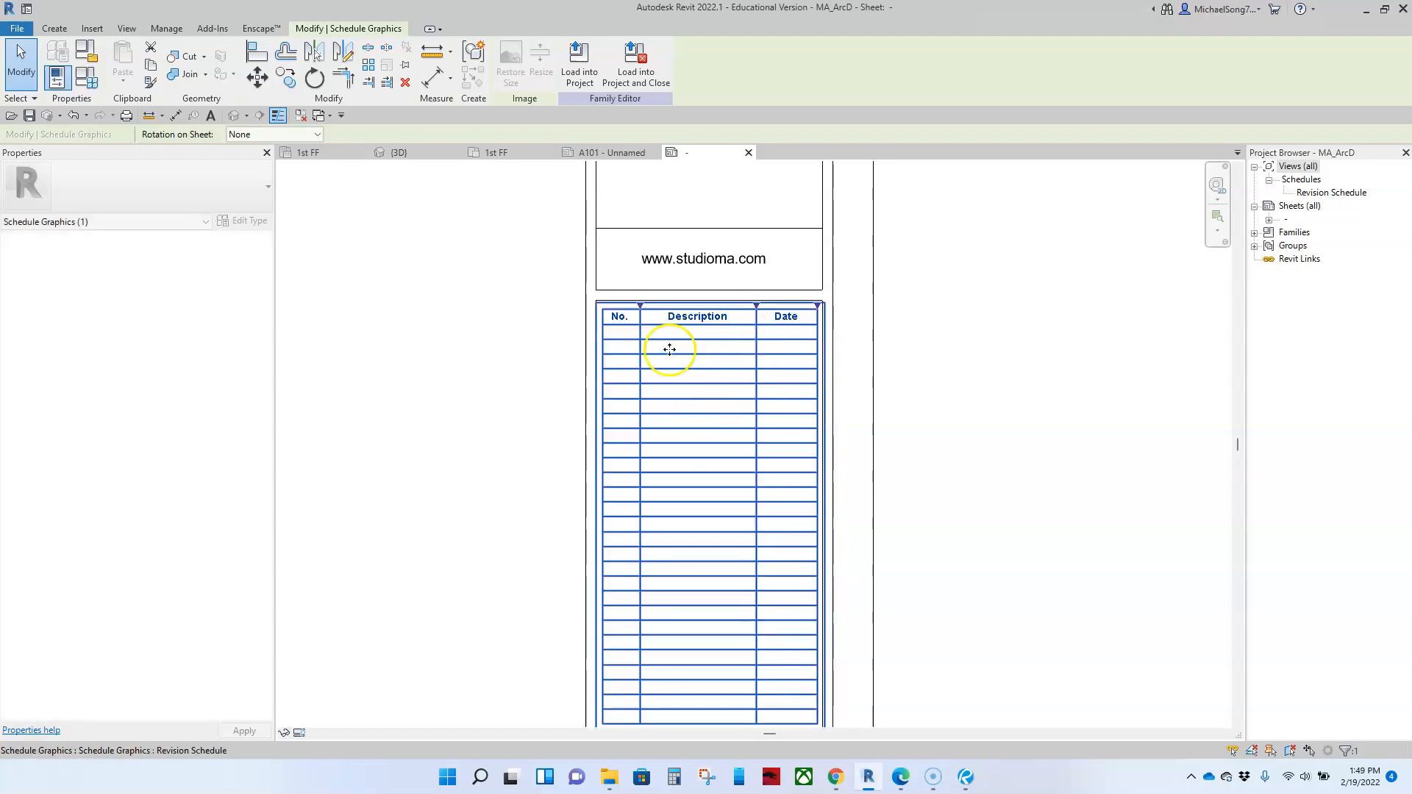
{"action": "left_click", "coordinate": [1000, 462]}
Step: Shorten the revision schedule to six blank rows
{"action": "left_click", "coordinate": [719, 450]}
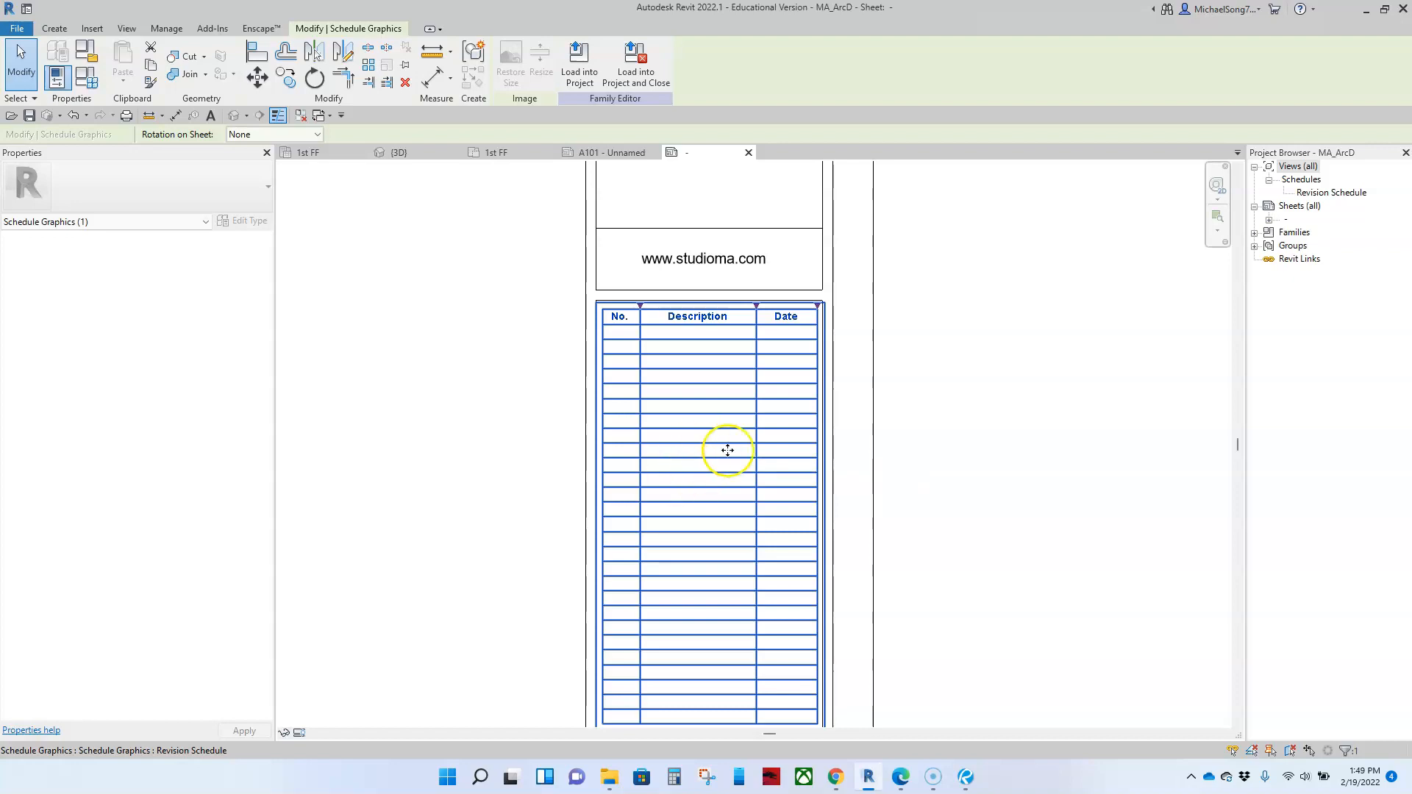
{"action": "scroll", "coordinate": [754, 449], "scroll_direction": "down", "scroll_amount": 2}
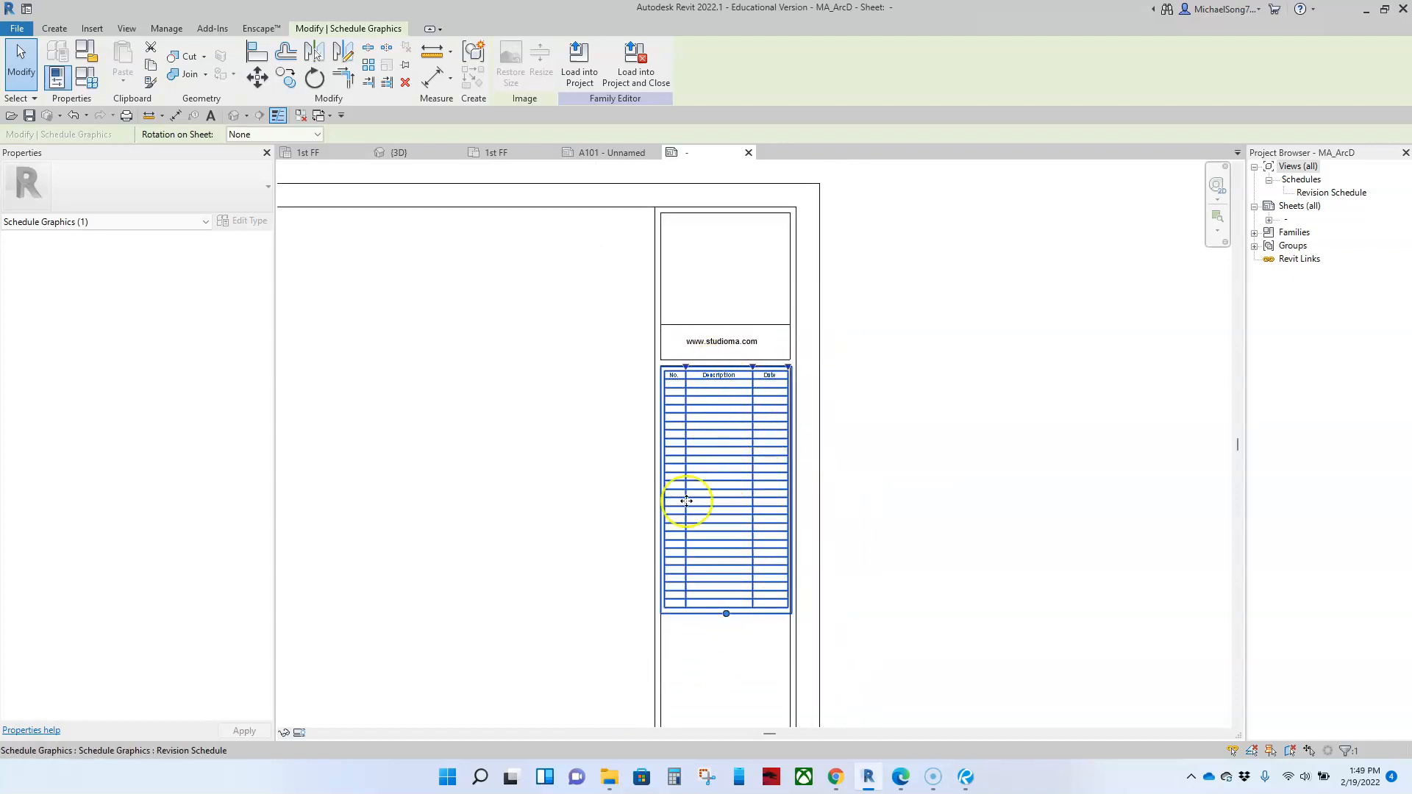
{"action": "left_click_drag", "start_coordinate": [725, 615], "coordinate": [734, 443]}
{"action": "scroll", "coordinate": [704, 478], "scroll_direction": "up", "scroll_amount": 3}
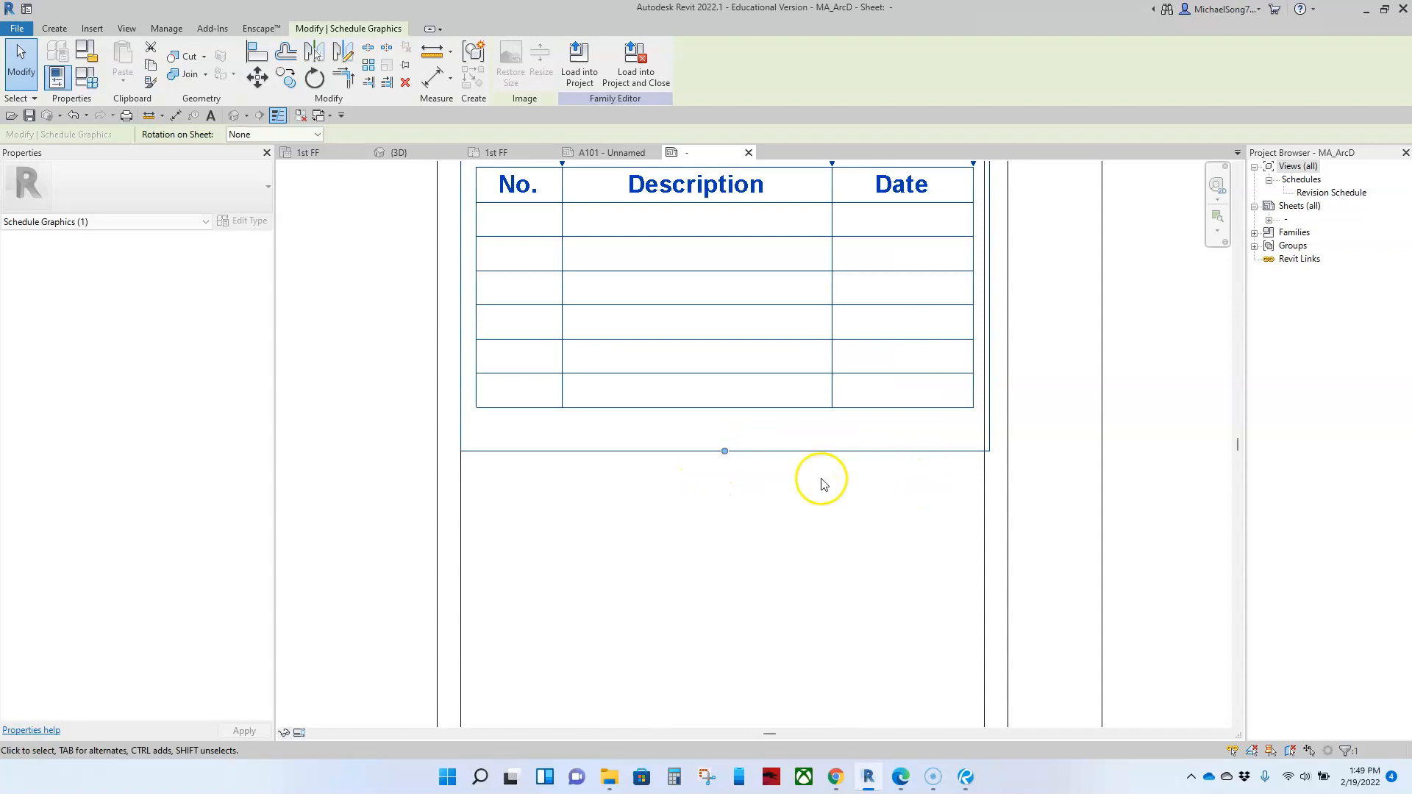
{"action": "left_click", "coordinate": [688, 516]}
{"action": "scroll", "coordinate": [691, 511], "scroll_direction": "down", "scroll_amount": 3}
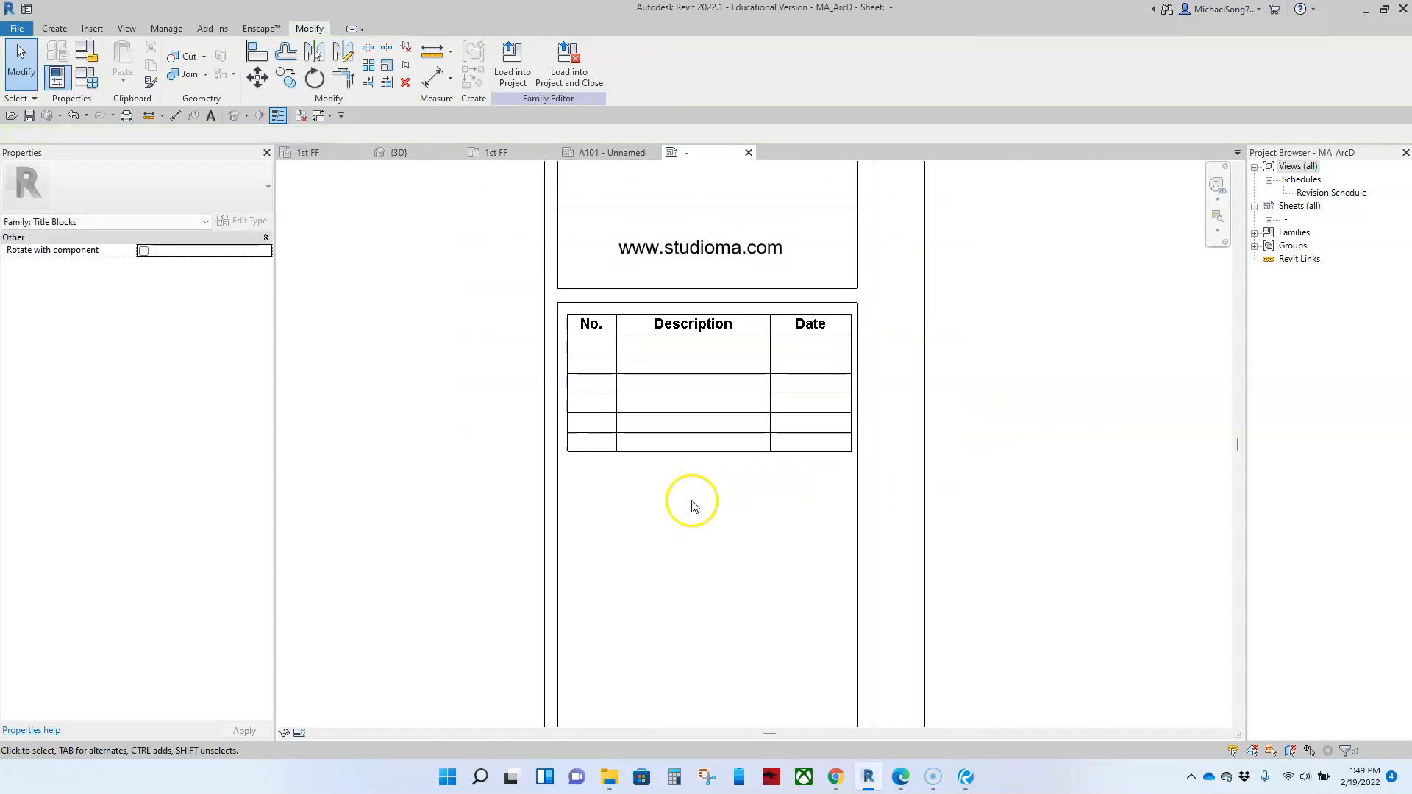
Step: Move the top line of the box around the revision schedule down to just below the schedule
{"action": "scroll", "coordinate": [691, 507], "scroll_direction": "down", "scroll_amount": 2}
{"action": "middle_click_drag", "start_coordinate": [706, 576], "coordinate": [725, 364]}
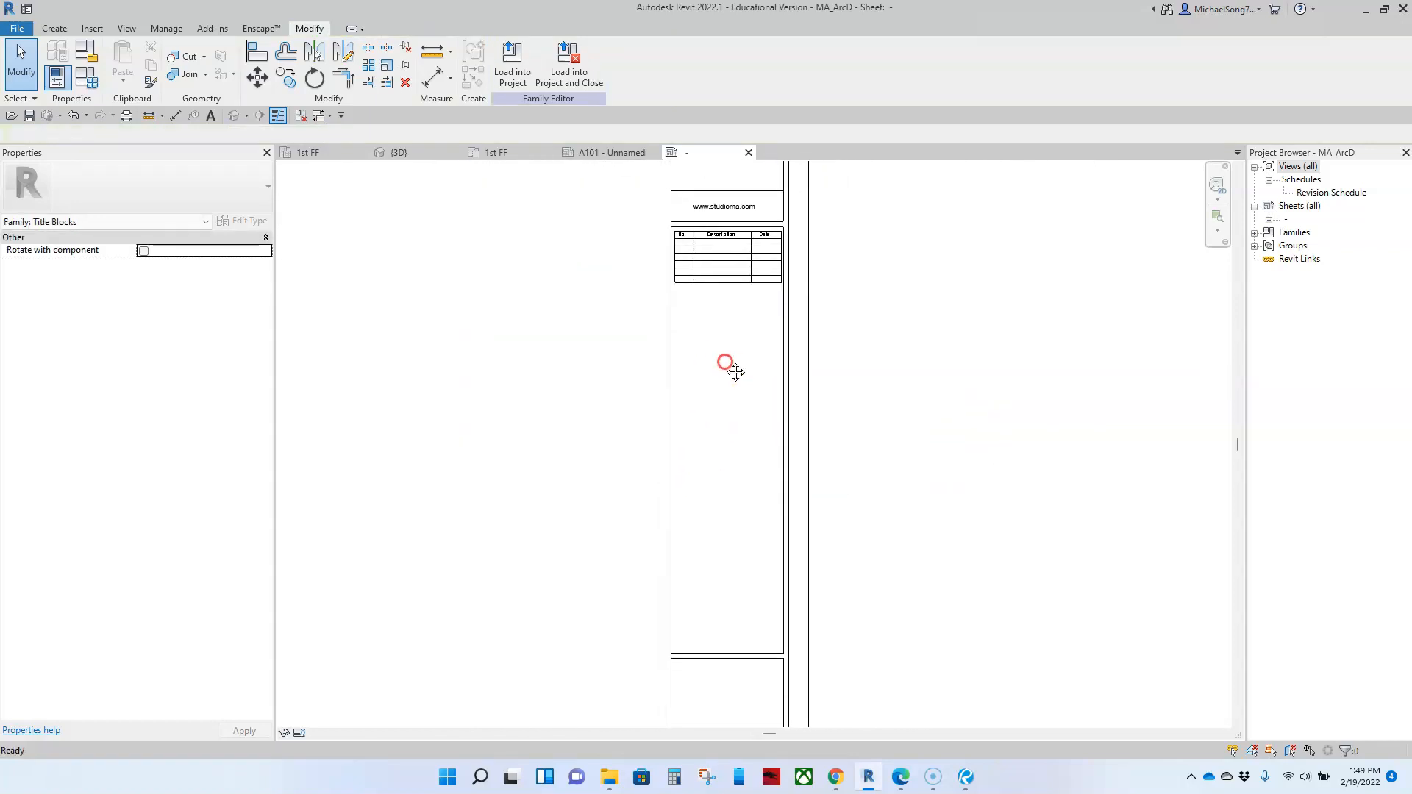
{"action": "scroll", "coordinate": [741, 225], "scroll_direction": "up", "scroll_amount": 3}
{"action": "left_click_drag", "start_coordinate": [722, 256], "coordinate": [687, 481]}
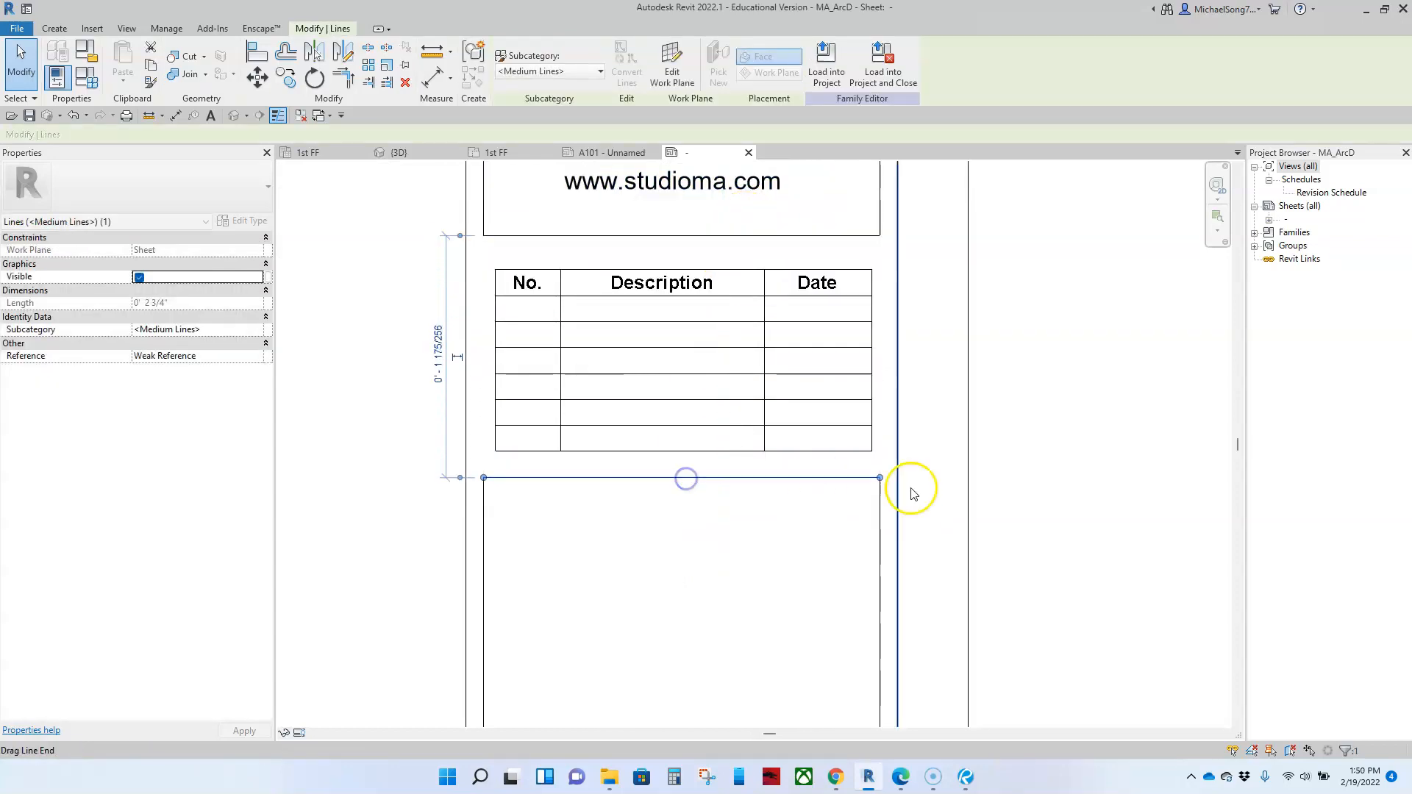
{"action": "left_click", "coordinate": [1059, 479]}
Step: Shorten the tall empty box below the revision schedule by moving its bottom line up, leaving a gap above the next box
{"action": "scroll", "coordinate": [1044, 488], "scroll_direction": "down", "scroll_amount": 3}
{"action": "scroll", "coordinate": [1009, 483], "scroll_direction": "up", "scroll_amount": 2}
{"action": "middle_click_drag", "start_coordinate": [1009, 483], "coordinate": [893, 348]}
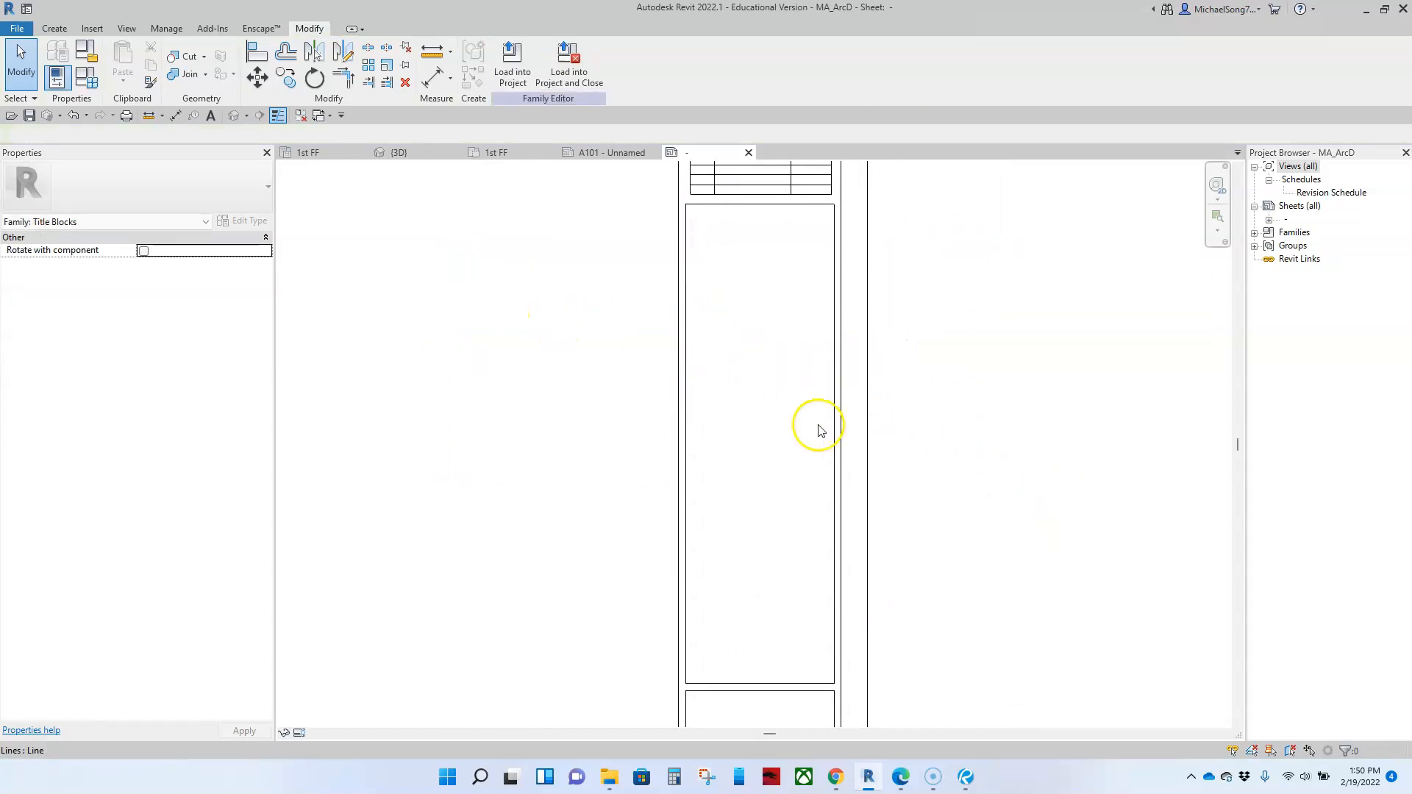
{"action": "scroll", "coordinate": [798, 418], "scroll_direction": "down", "scroll_amount": 1}
{"action": "middle_click_drag", "start_coordinate": [777, 374], "coordinate": [729, 390]}
{"action": "scroll", "coordinate": [711, 363], "scroll_direction": "down", "scroll_amount": 1}
{"action": "scroll", "coordinate": [714, 456], "scroll_direction": "down", "scroll_amount": 1}
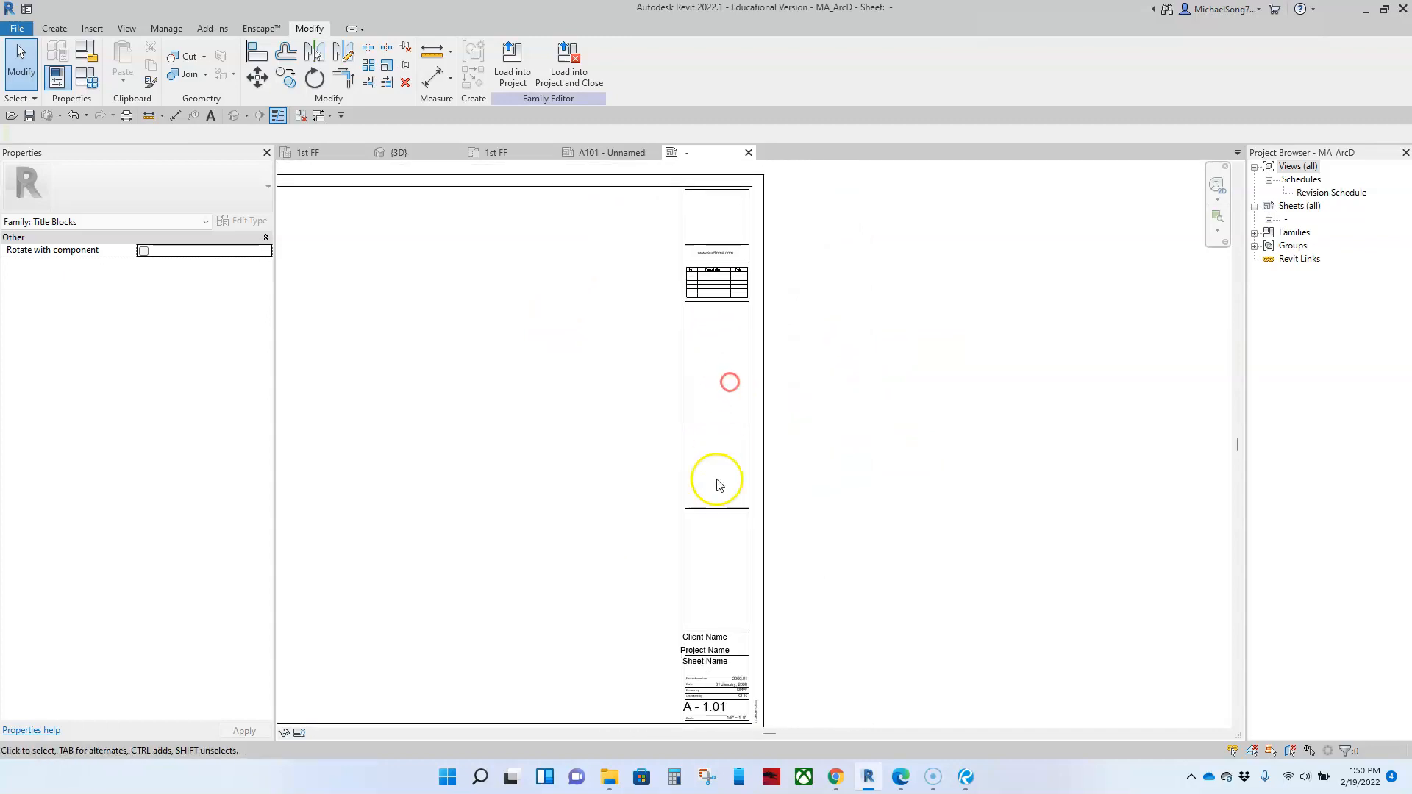
{"action": "left_click_drag", "start_coordinate": [716, 509], "coordinate": [725, 451]}
{"action": "left_click", "coordinate": [816, 523]}
Step: Move the Client Name label out of the title strip into the drawing area beside it
{"action": "middle_click_drag", "start_coordinate": [766, 587], "coordinate": [766, 479]}
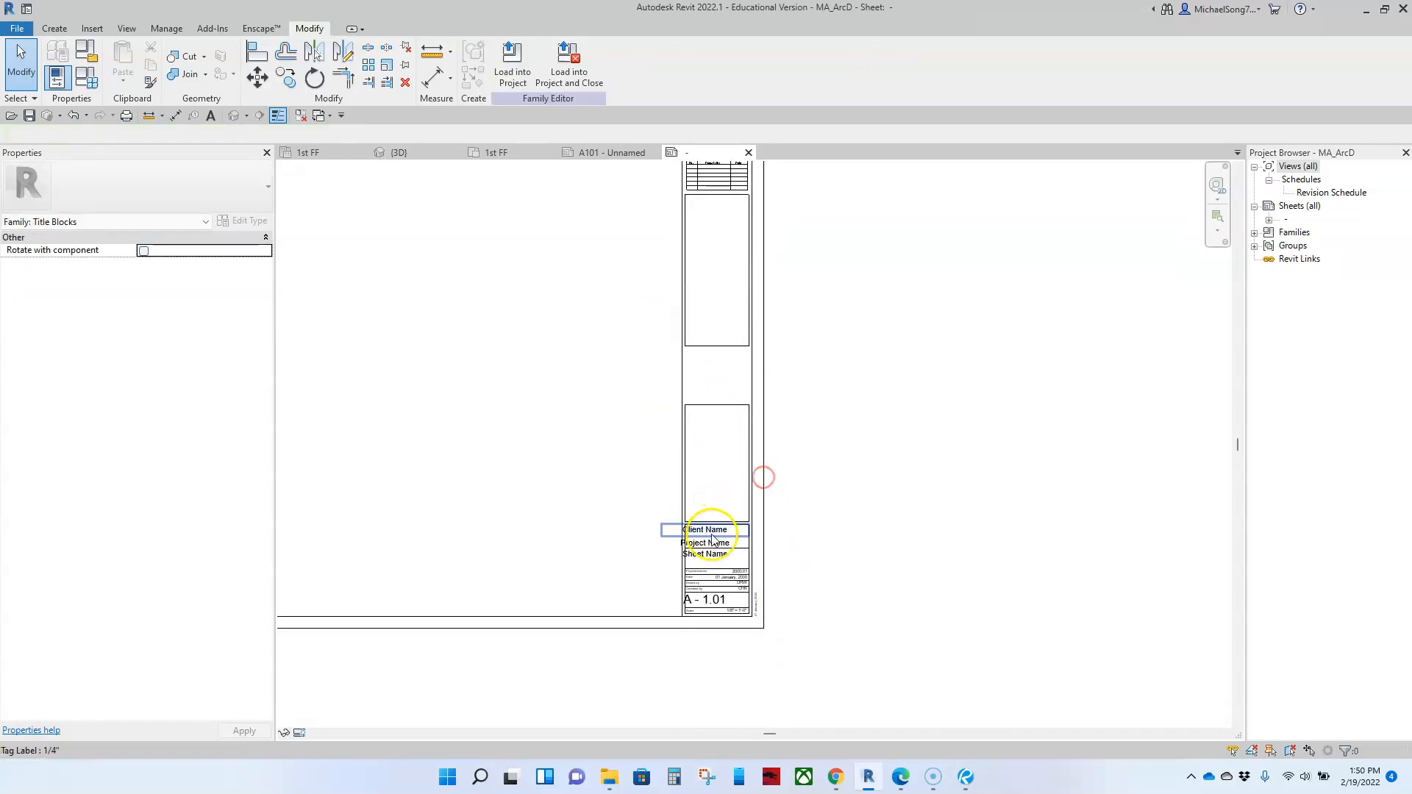
{"action": "left_click", "coordinate": [712, 537]}
{"action": "left_click_drag", "start_coordinate": [712, 537], "coordinate": [630, 451]}
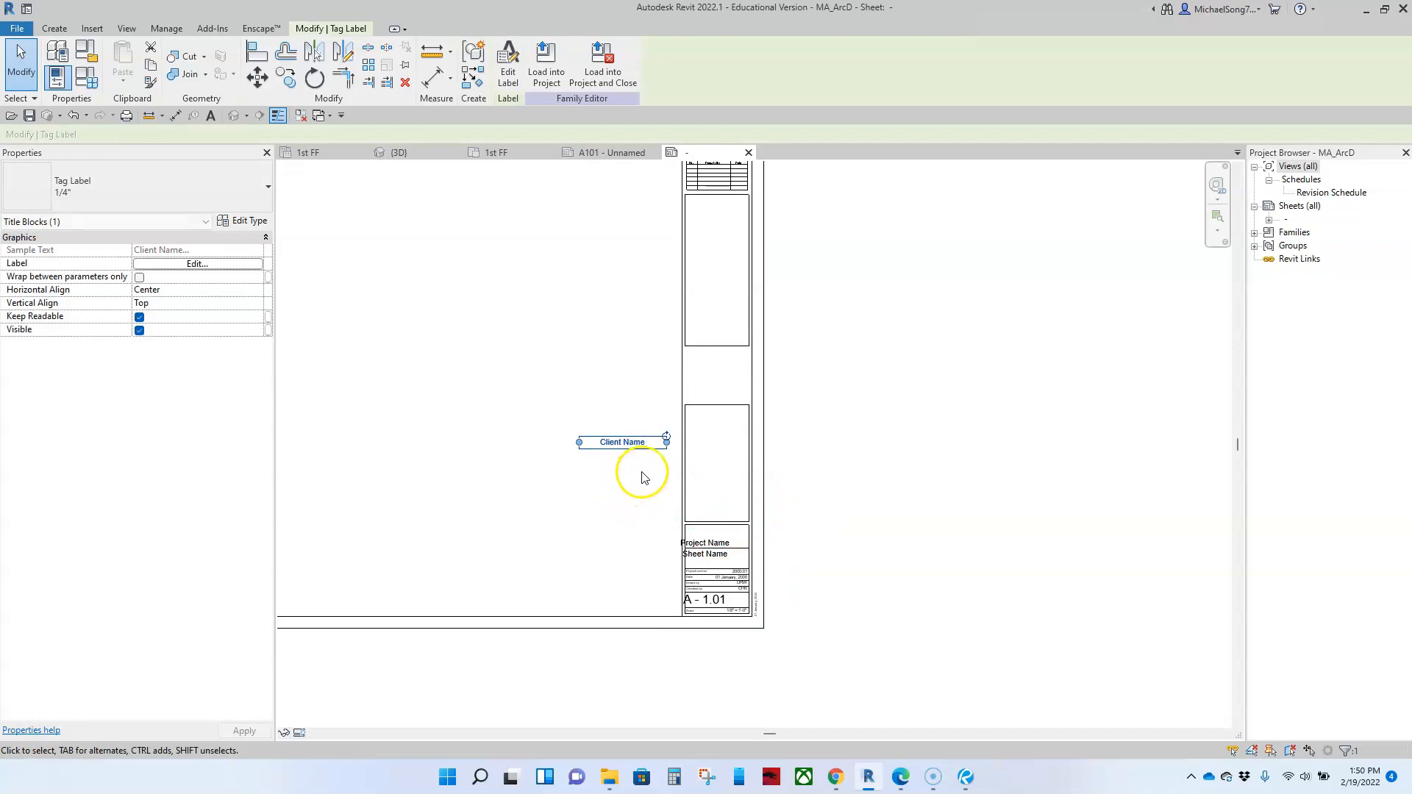
{"action": "left_click", "coordinate": [636, 480]}
{"action": "scroll", "coordinate": [637, 427], "scroll_direction": "down", "scroll_amount": 3}
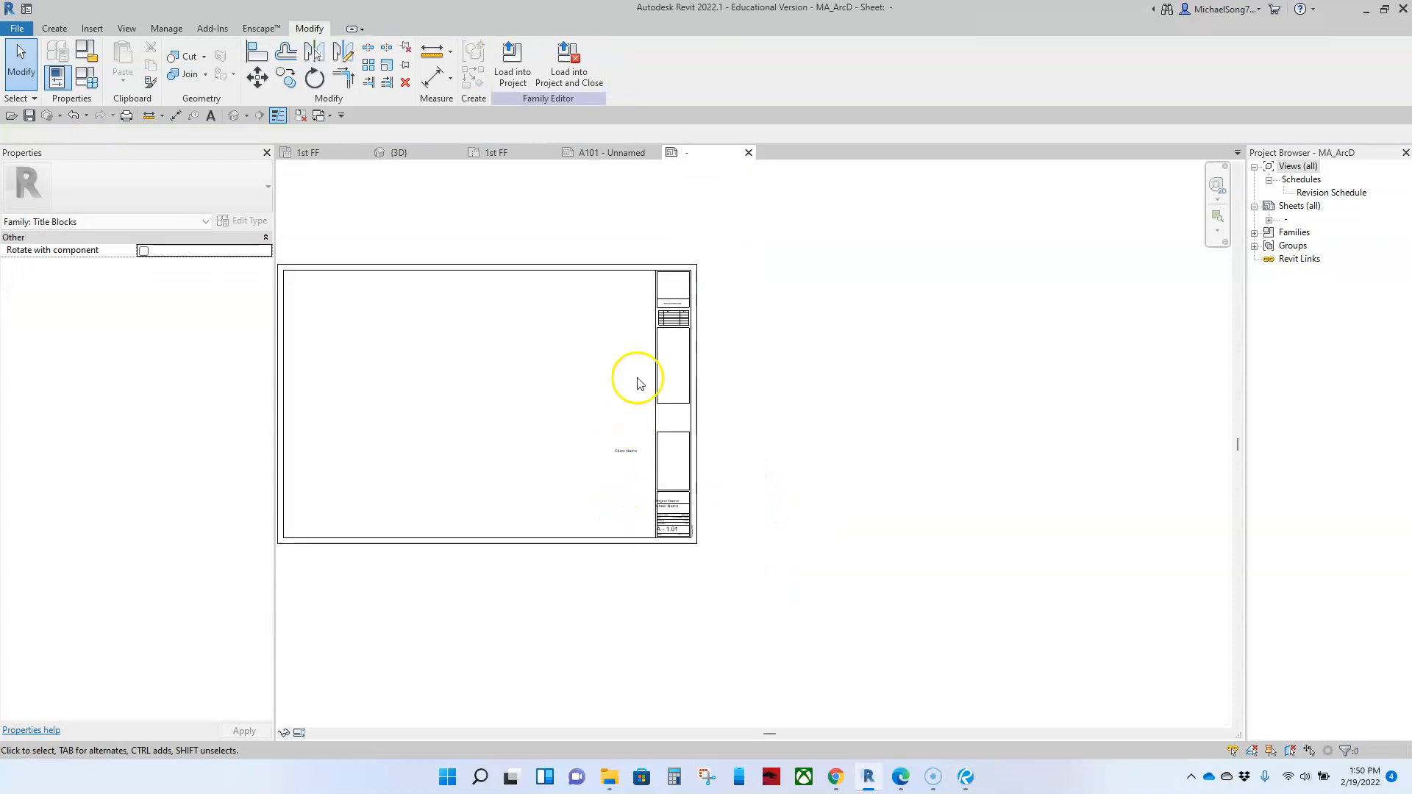
{"action": "scroll", "coordinate": [669, 302], "scroll_direction": "up", "scroll_amount": 2}
{"action": "scroll", "coordinate": [676, 309], "scroll_direction": "up", "scroll_amount": 4}
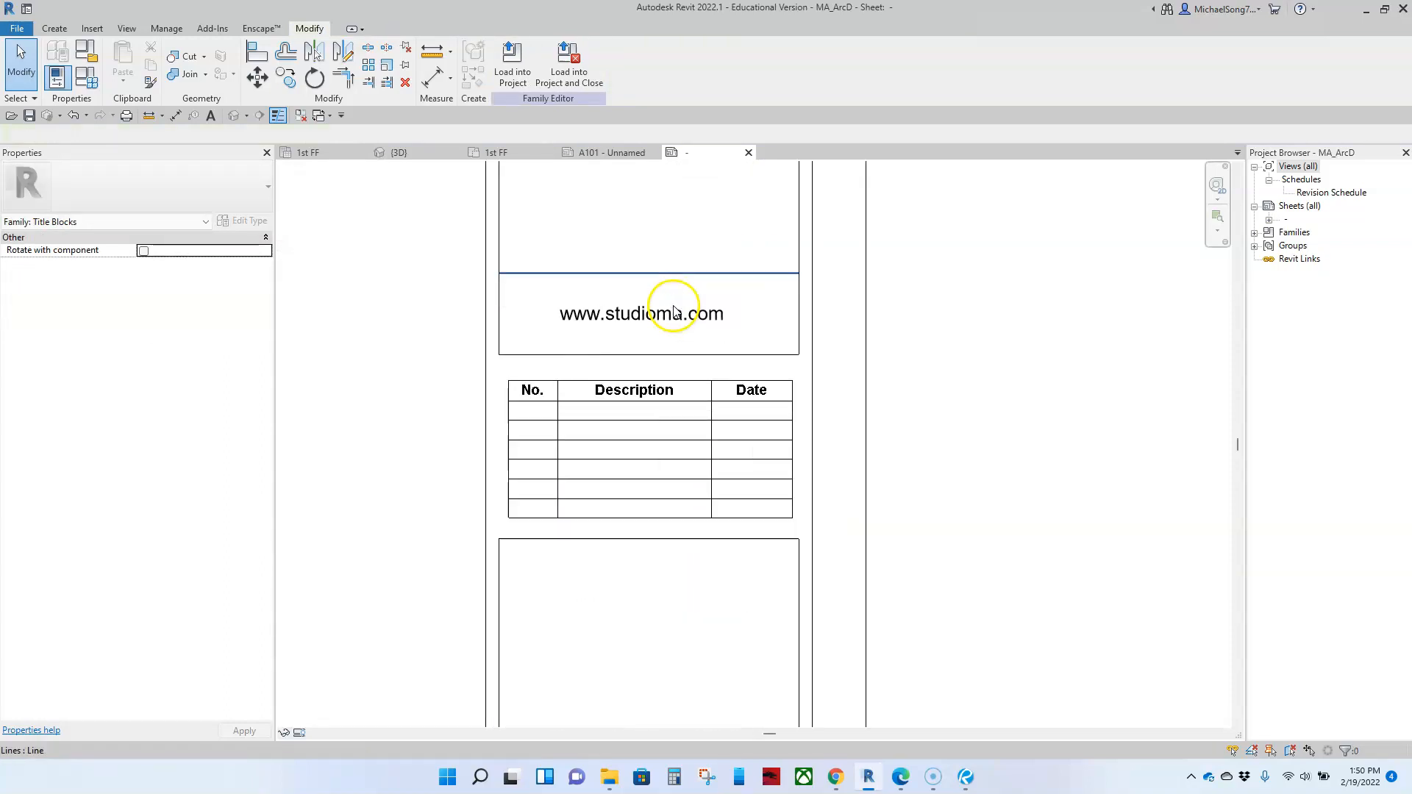
{"action": "left_click_drag", "start_coordinate": [662, 309], "coordinate": [429, 503]}
{"action": "scroll", "coordinate": [428, 504], "scroll_direction": "down", "scroll_amount": 4}
{"action": "middle_click_drag", "start_coordinate": [429, 546], "coordinate": [779, 425]}
{"action": "scroll", "coordinate": [743, 435], "scroll_direction": "down", "scroll_amount": 3}
{"action": "middle_click_drag", "start_coordinate": [734, 479], "coordinate": [750, 424]}
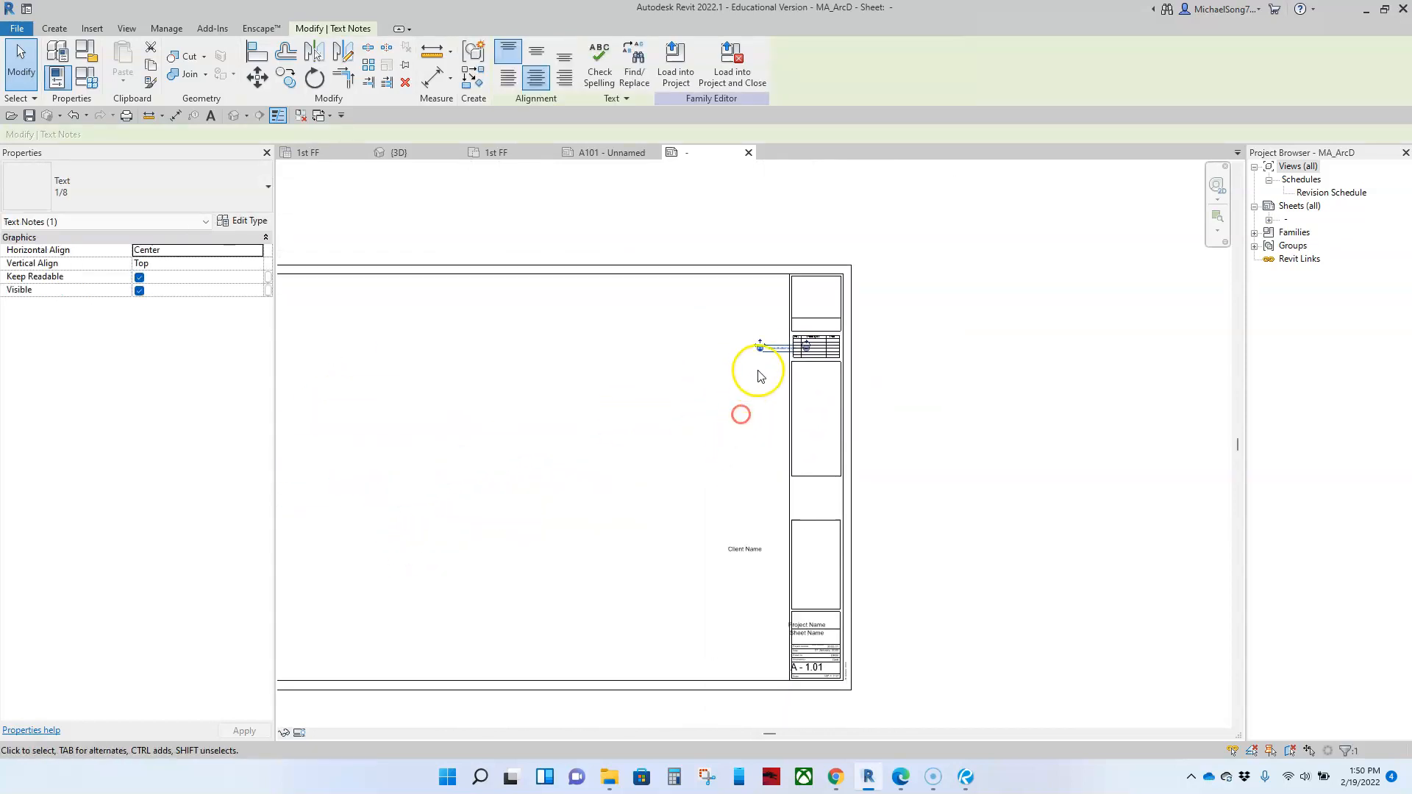
{"action": "double_click", "coordinate": [767, 348]}
{"action": "left_click", "coordinate": [713, 441]}
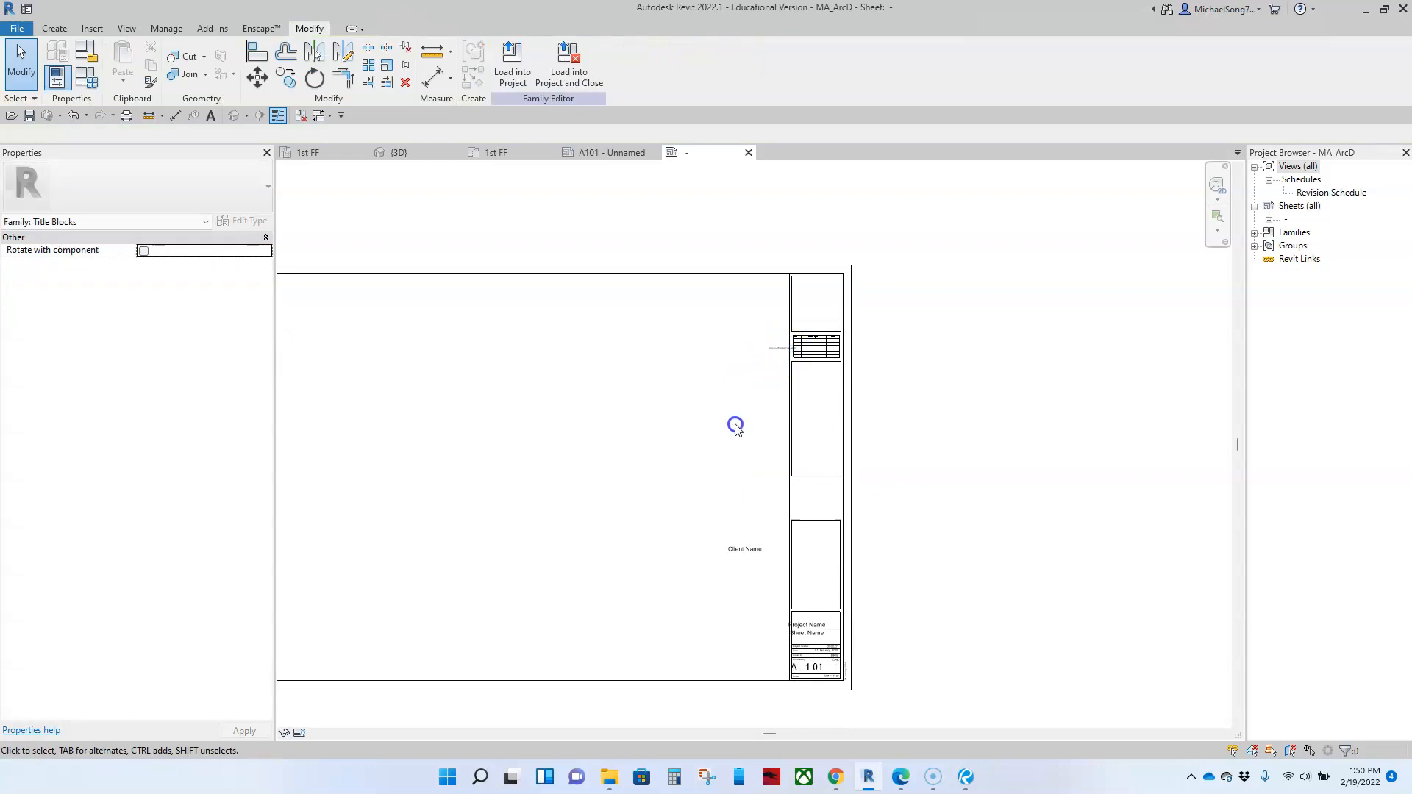
{"action": "left_click_drag", "start_coordinate": [778, 353], "coordinate": [575, 570]}
{"action": "scroll", "coordinate": [762, 378], "scroll_direction": "up", "scroll_amount": 5}
{"action": "scroll", "coordinate": [508, 570], "scroll_direction": "down", "scroll_amount": 5}
{"action": "middle_click_drag", "start_coordinate": [580, 566], "coordinate": [685, 372]}
{"action": "scroll", "coordinate": [697, 380], "scroll_direction": "up", "scroll_amount": 4}
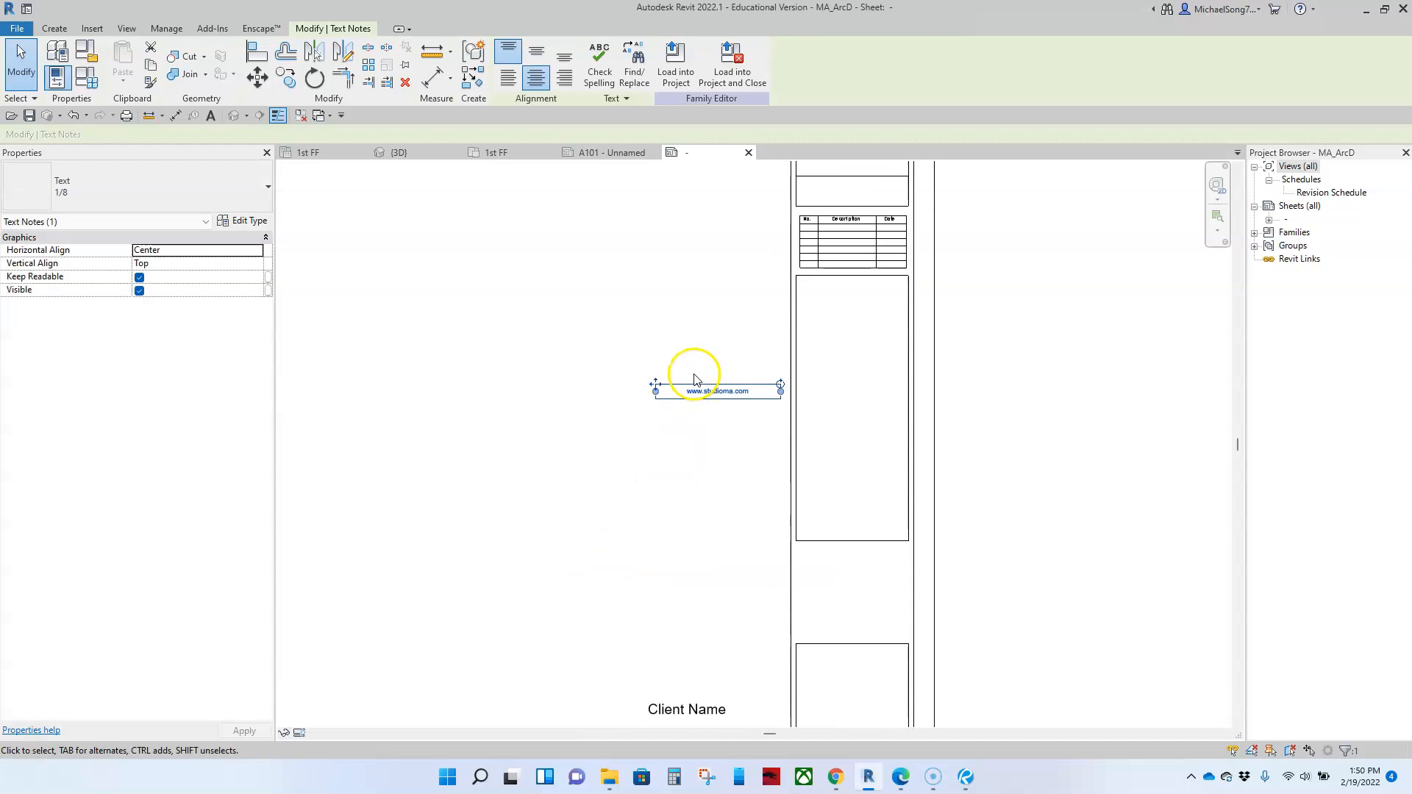
{"action": "left_click_drag", "start_coordinate": [645, 393], "coordinate": [599, 625]}
{"action": "scroll", "coordinate": [598, 625], "scroll_direction": "down", "scroll_amount": 2}
{"action": "middle_click_drag", "start_coordinate": [657, 517], "coordinate": [693, 386]}
{"action": "left_click_drag", "start_coordinate": [735, 513], "coordinate": [745, 433]}
{"action": "left_click", "coordinate": [714, 490]}
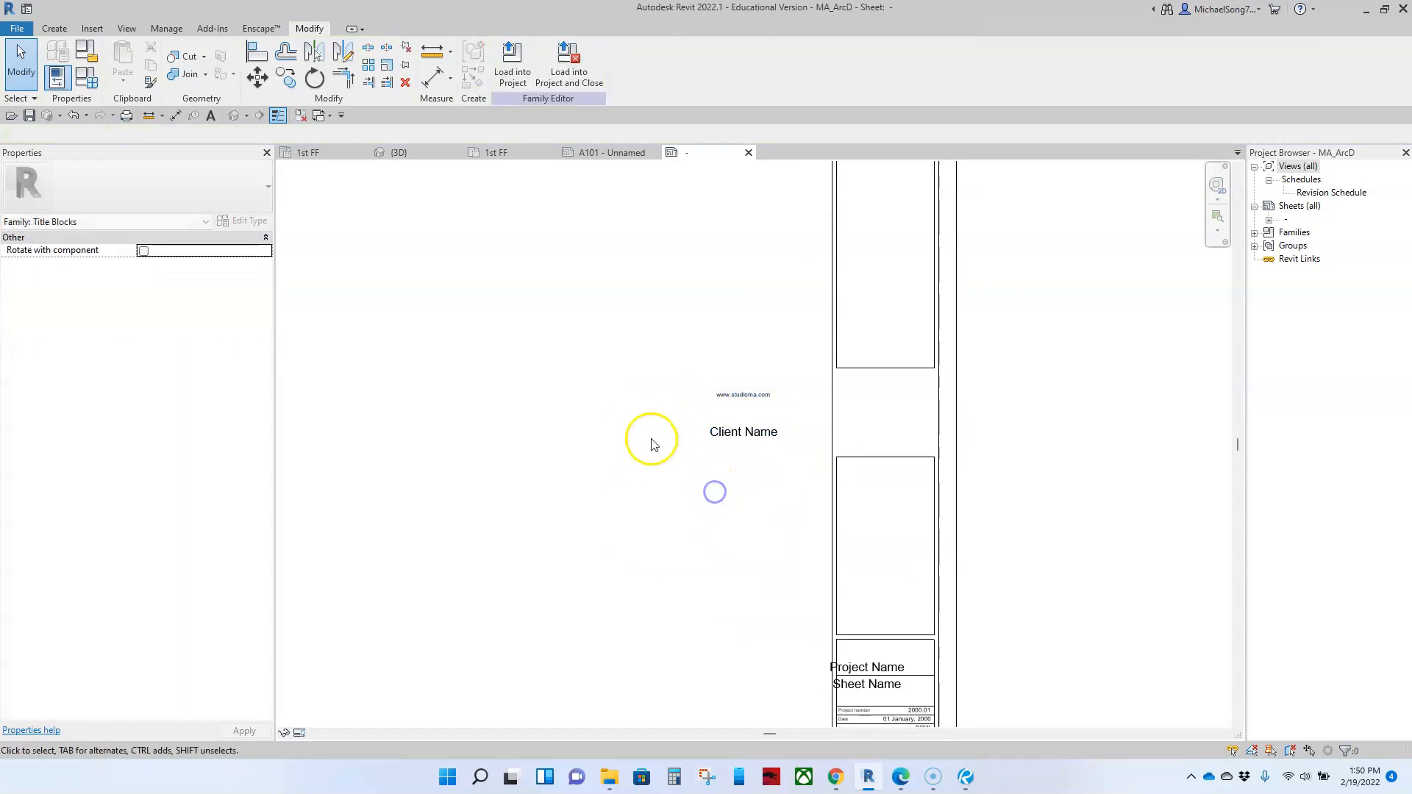
{"action": "scroll", "coordinate": [665, 394], "scroll_direction": "up", "scroll_amount": 4}
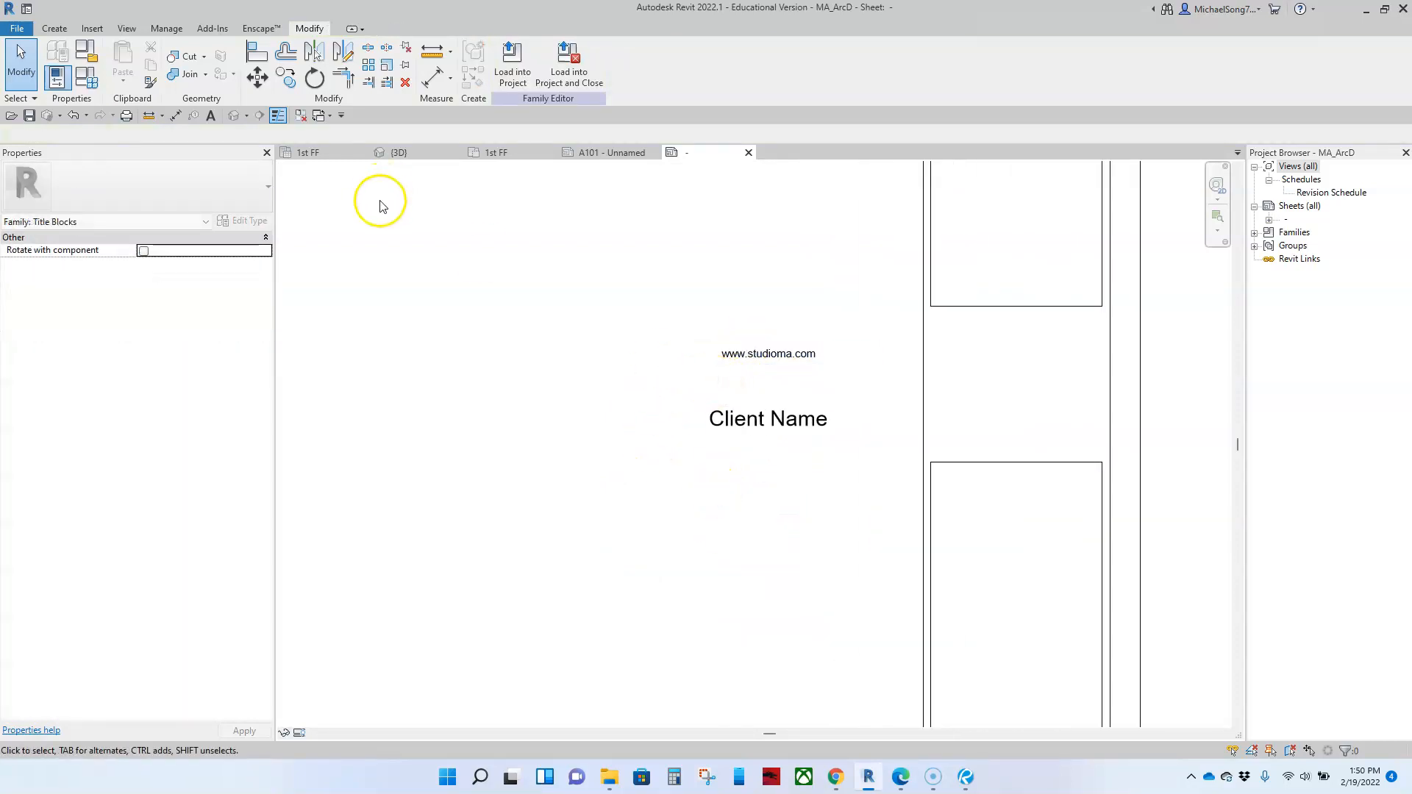
{"action": "left_click", "coordinate": [733, 356]}
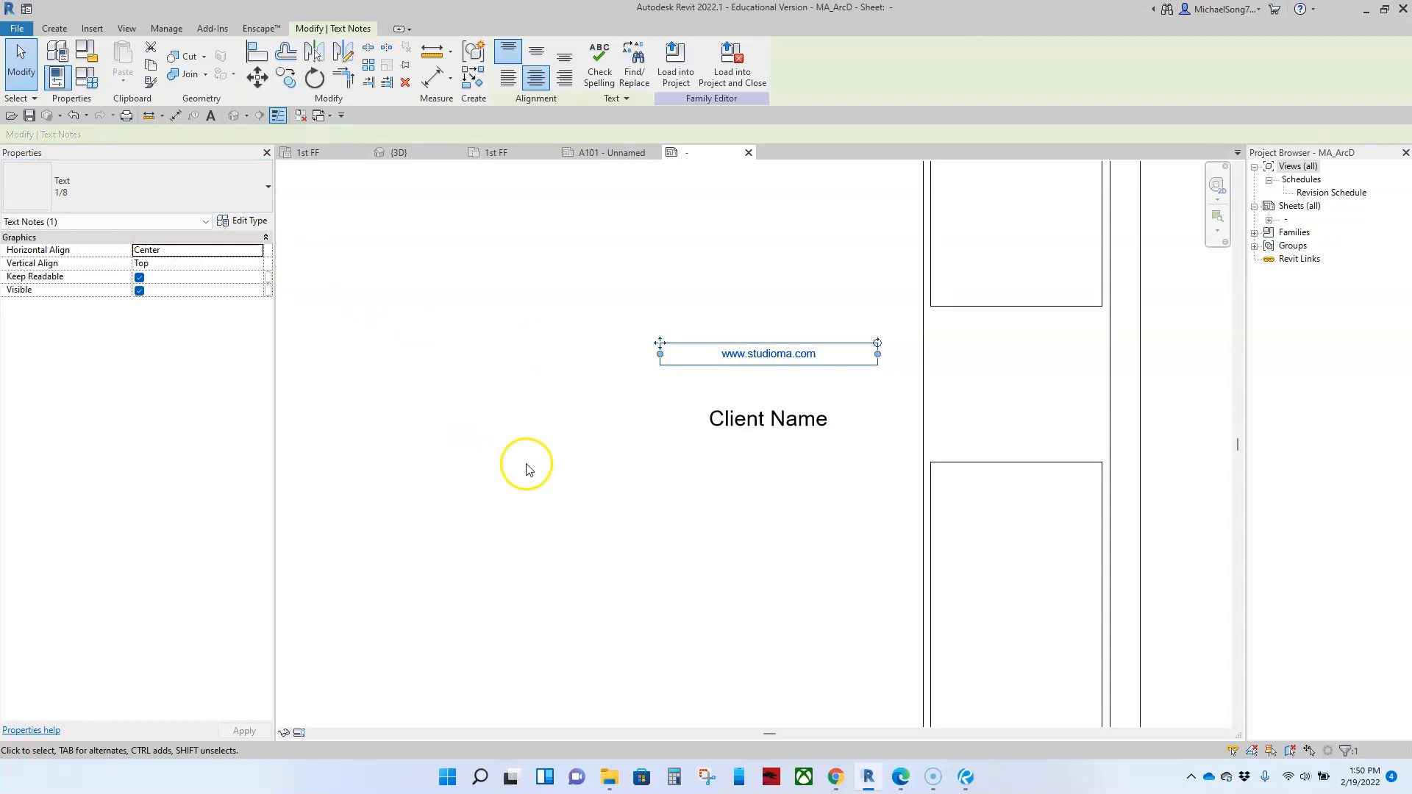
{"action": "left_click", "coordinate": [738, 434]}
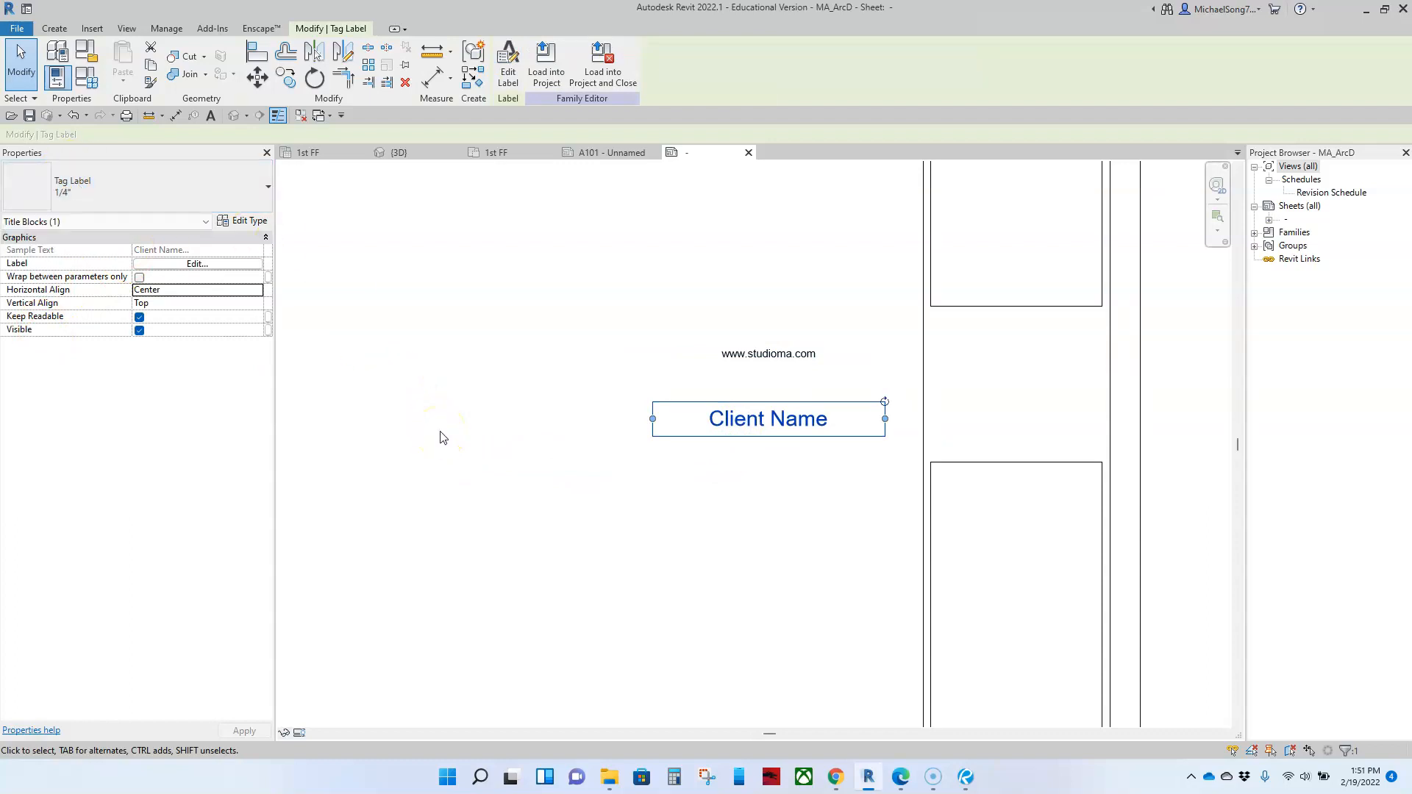
{"action": "left_click", "coordinate": [772, 365]}
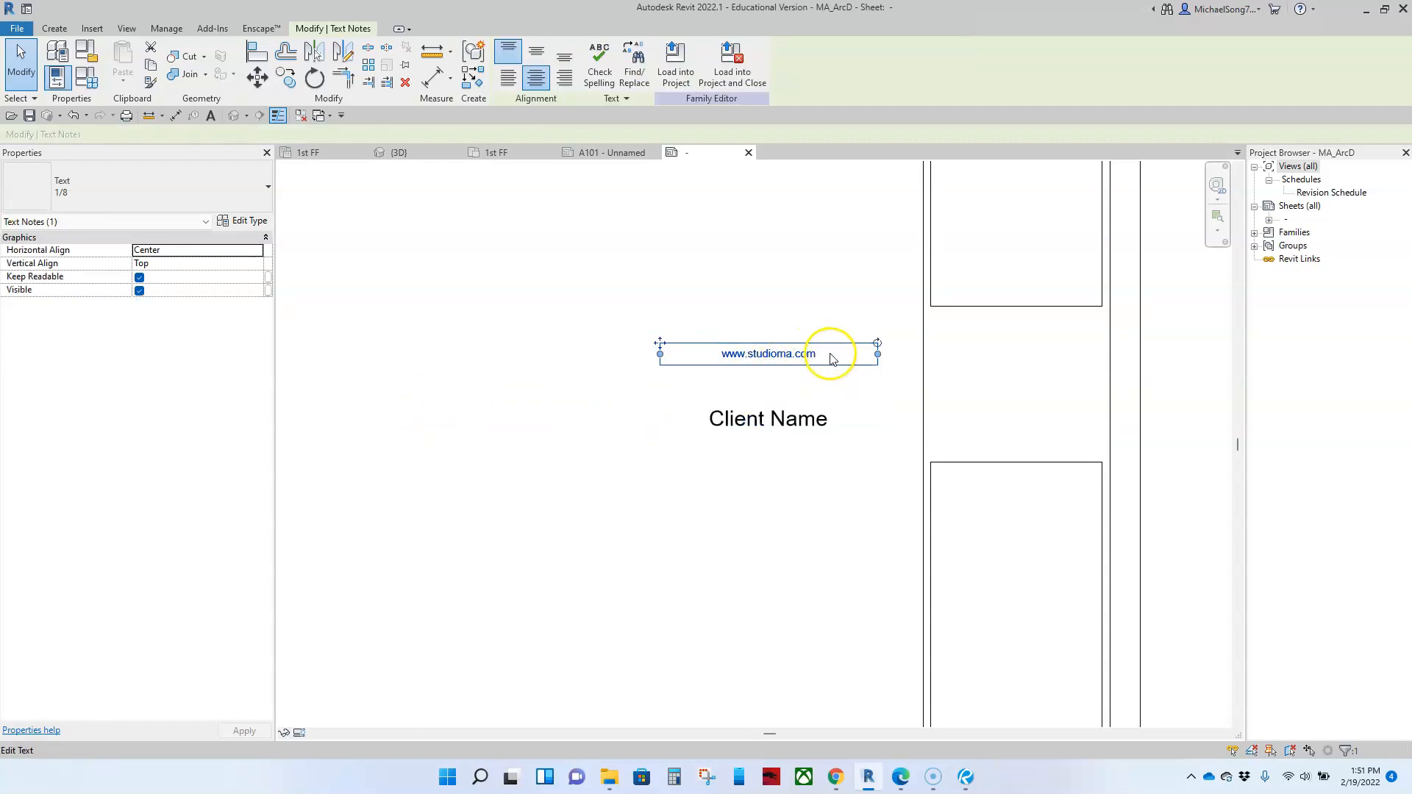
{"action": "left_click_drag", "start_coordinate": [878, 354], "coordinate": [840, 356]}
Step: Examine the Client Name label's type properties and the parameters available in its label definition
{"action": "left_click", "coordinate": [795, 434]}
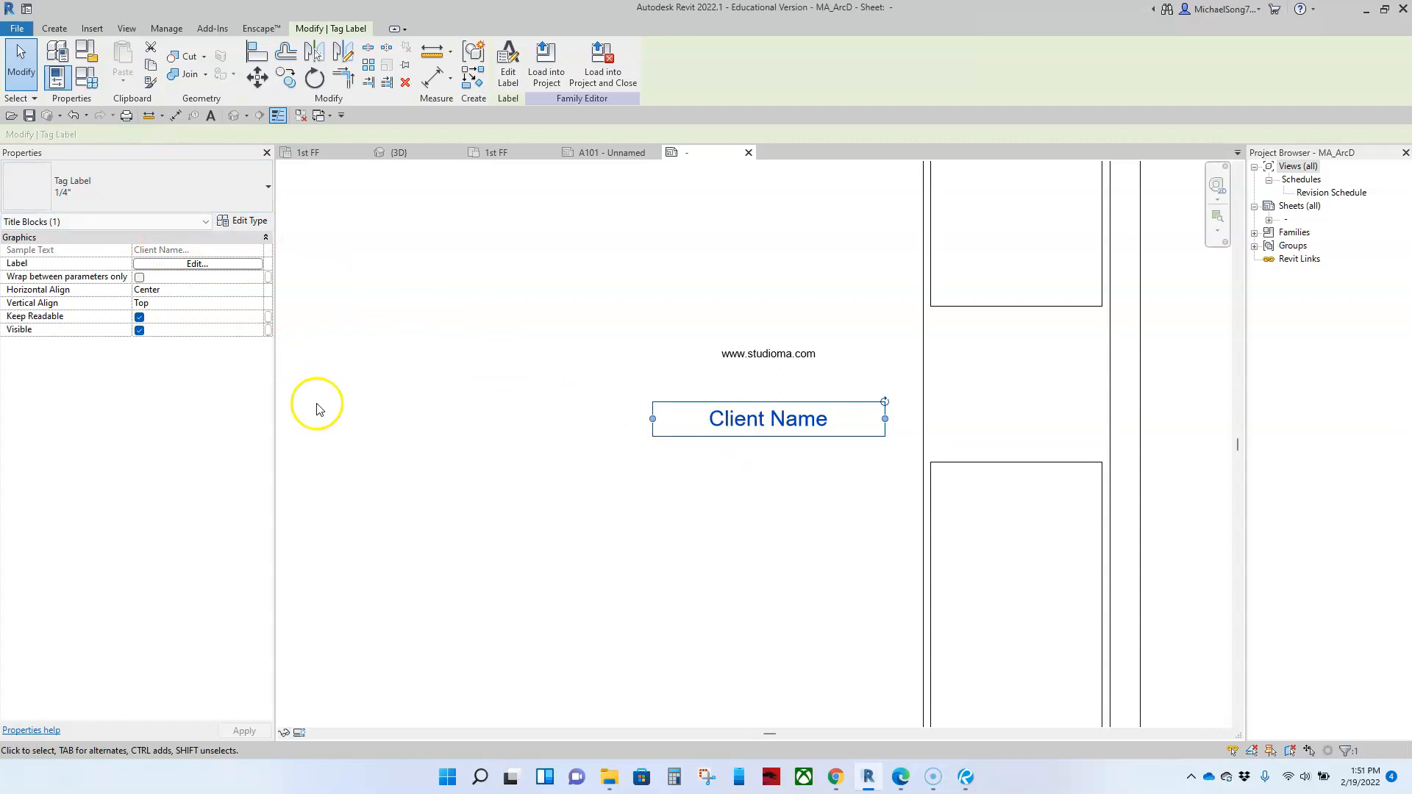
{"action": "left_click", "coordinate": [250, 221]}
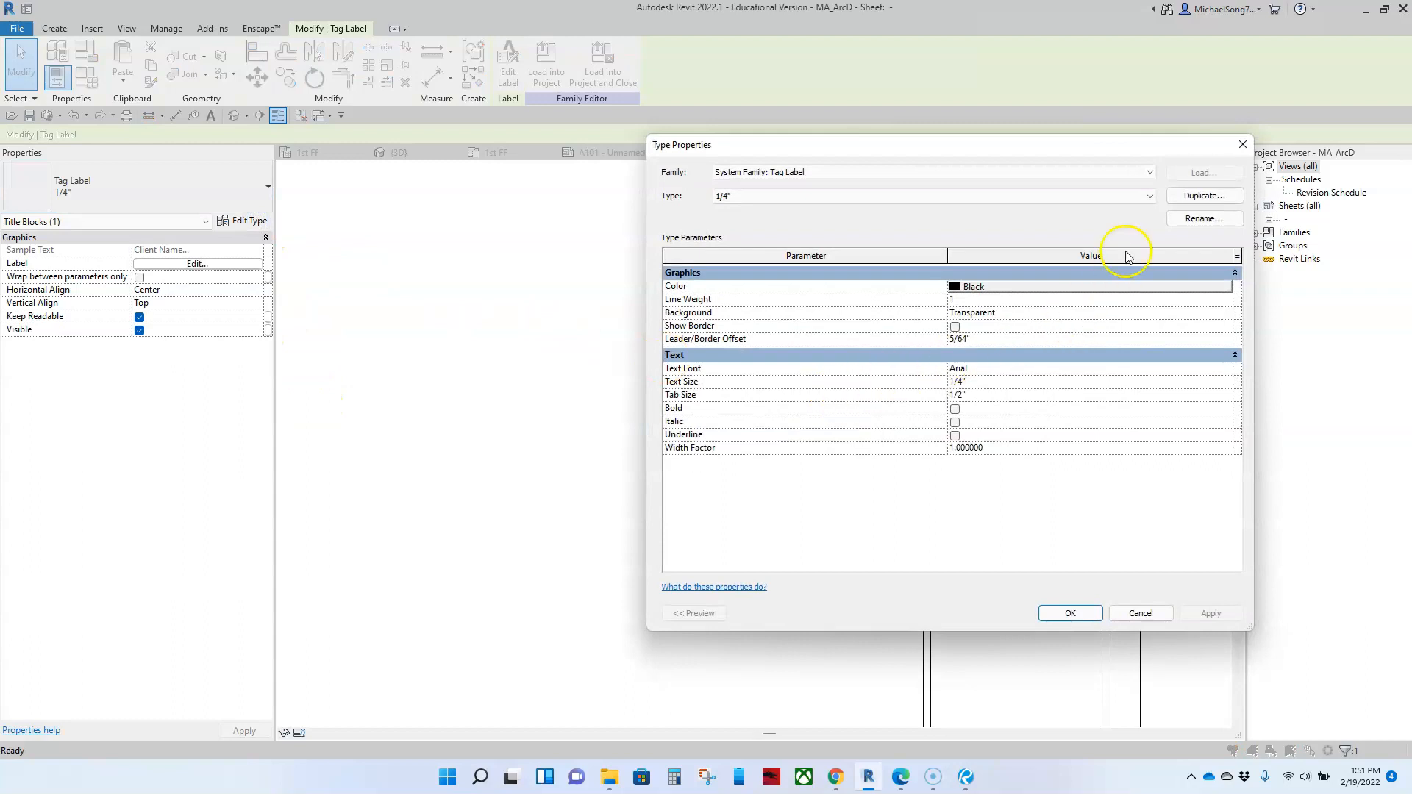
{"action": "left_click", "coordinate": [1242, 144]}
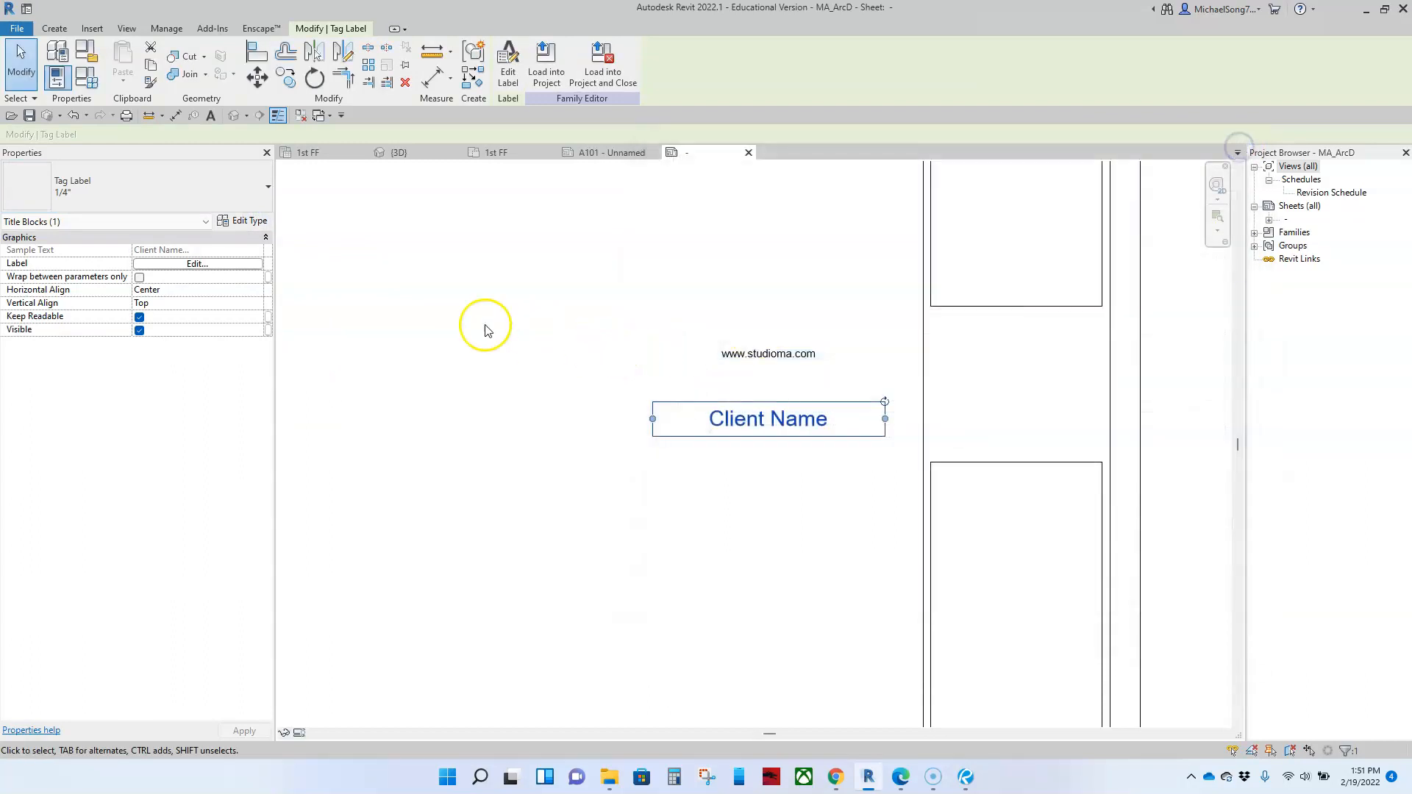
{"action": "left_click", "coordinate": [195, 264]}
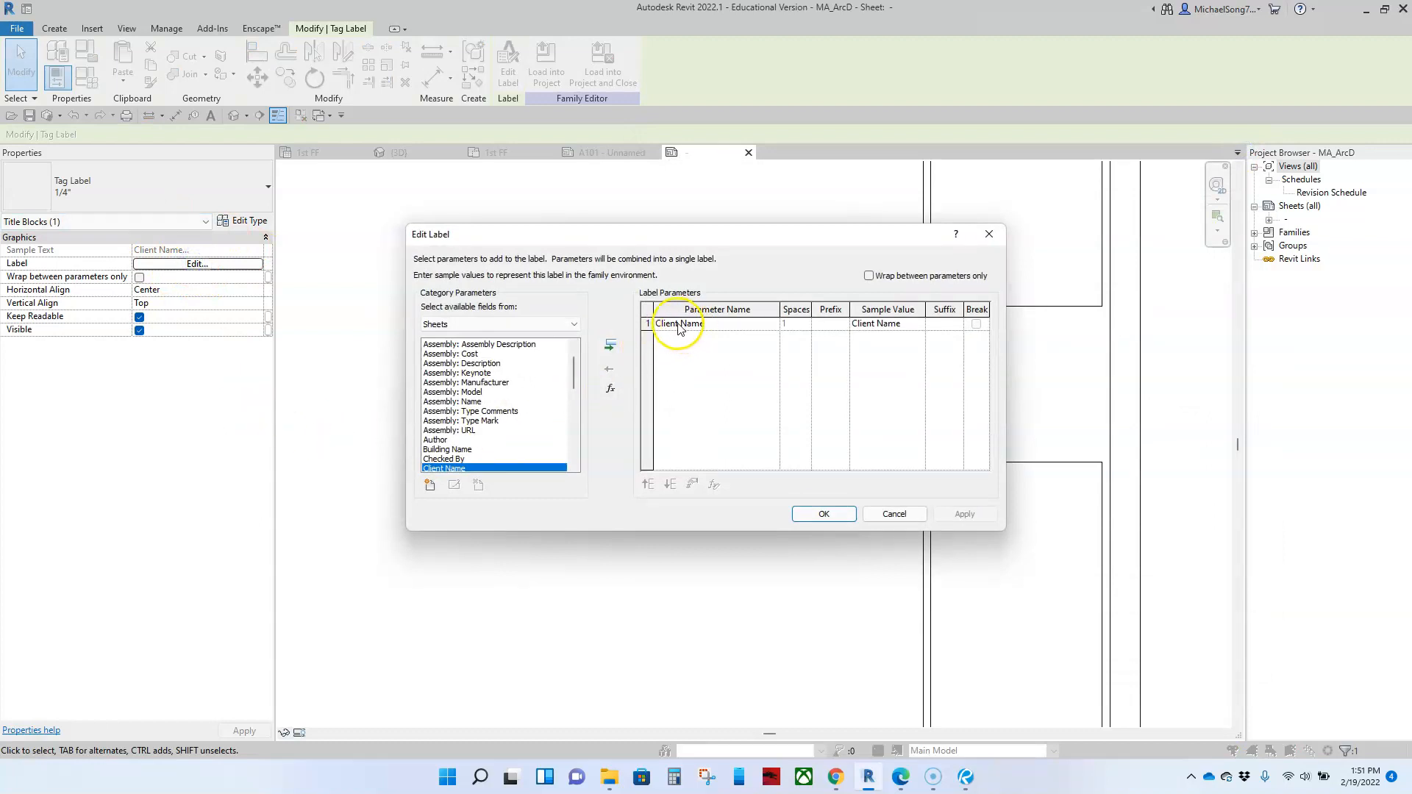
{"action": "scroll", "coordinate": [485, 398], "scroll_direction": "down", "scroll_amount": 2}
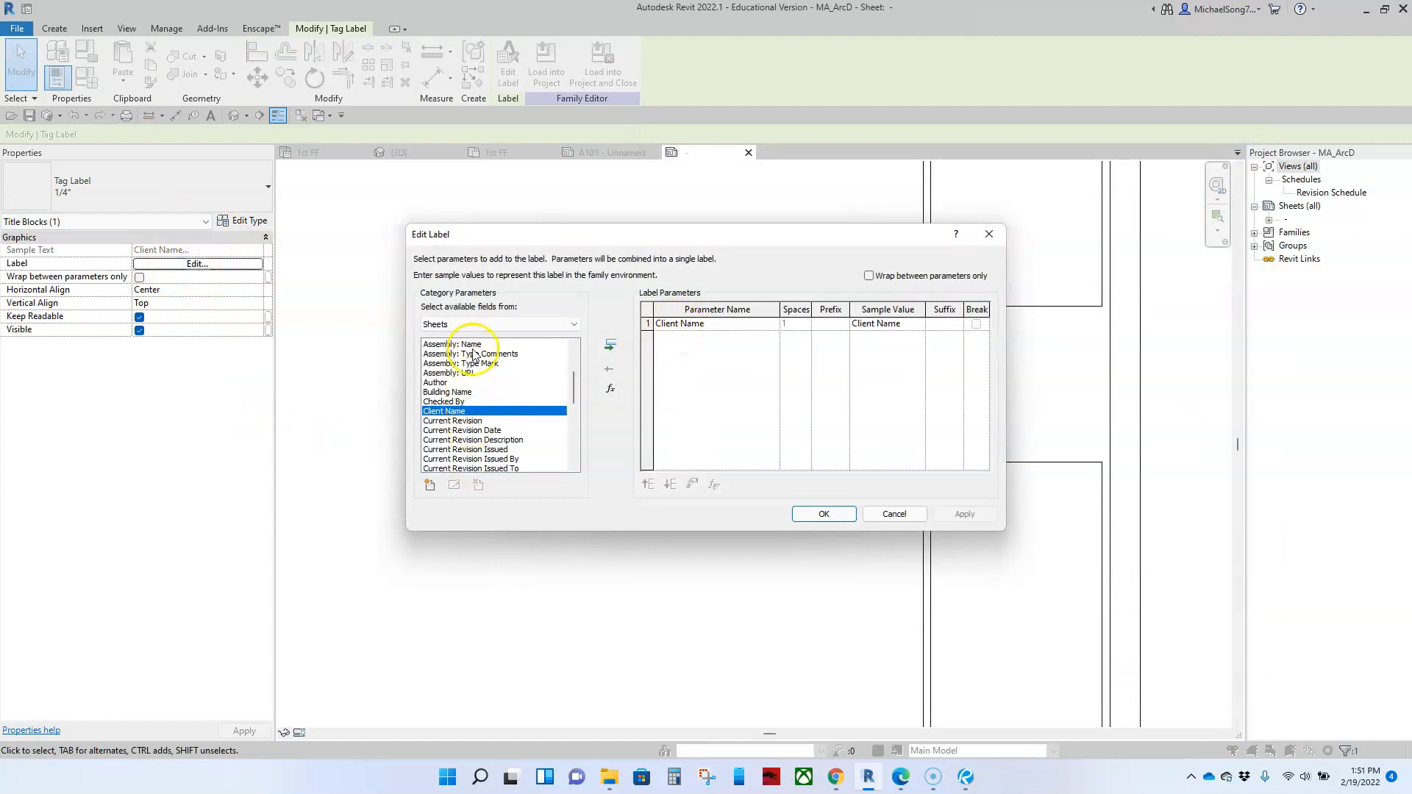
{"action": "scroll", "coordinate": [465, 351], "scroll_direction": "up", "scroll_amount": 3}
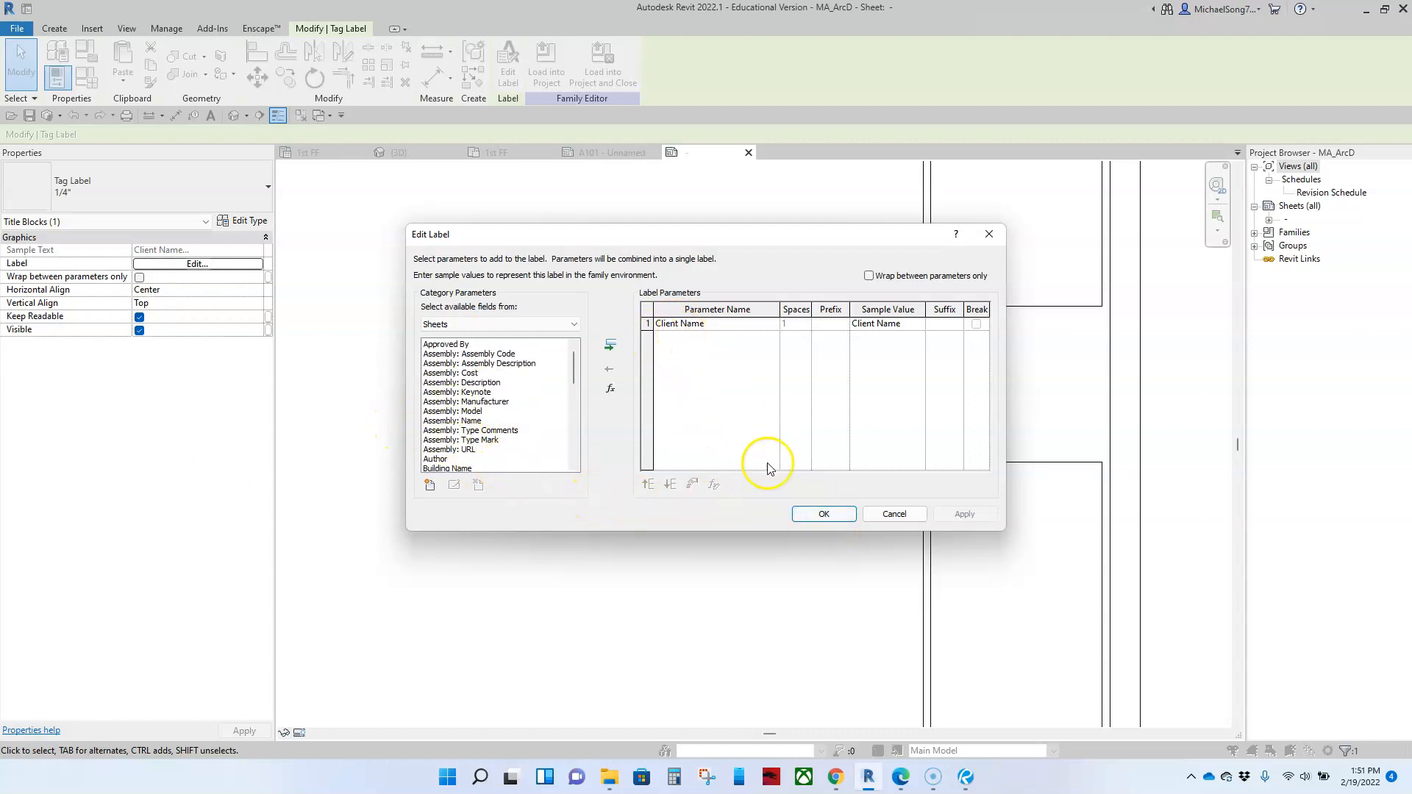
{"action": "left_click", "coordinate": [824, 514]}
{"action": "left_click", "coordinate": [780, 511]}
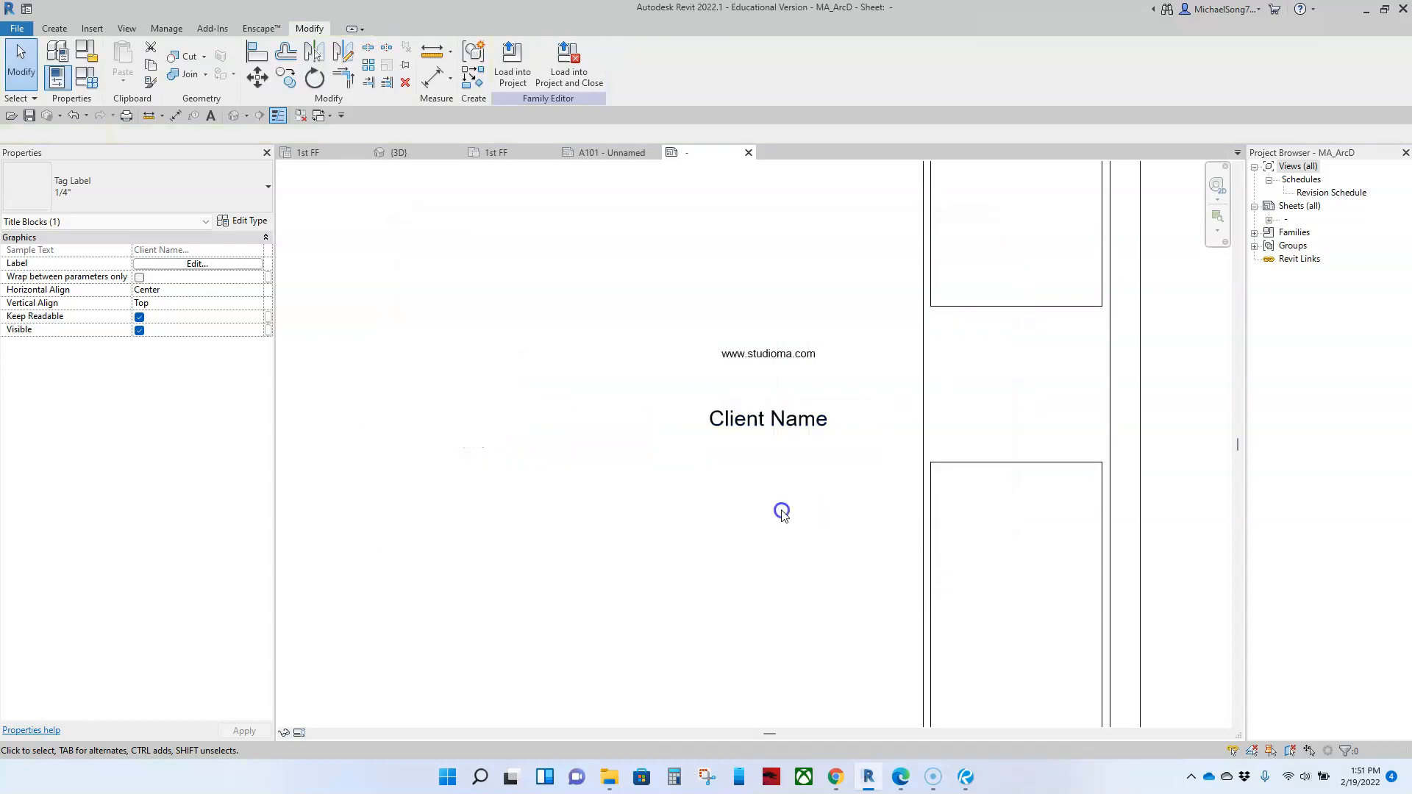
Step: Move the Client Name label down in the drawing area, to just above and beside the Project Name label
{"action": "scroll", "coordinate": [781, 515], "scroll_direction": "down", "scroll_amount": 2}
{"action": "middle_click_drag", "start_coordinate": [738, 585], "coordinate": [740, 438]}
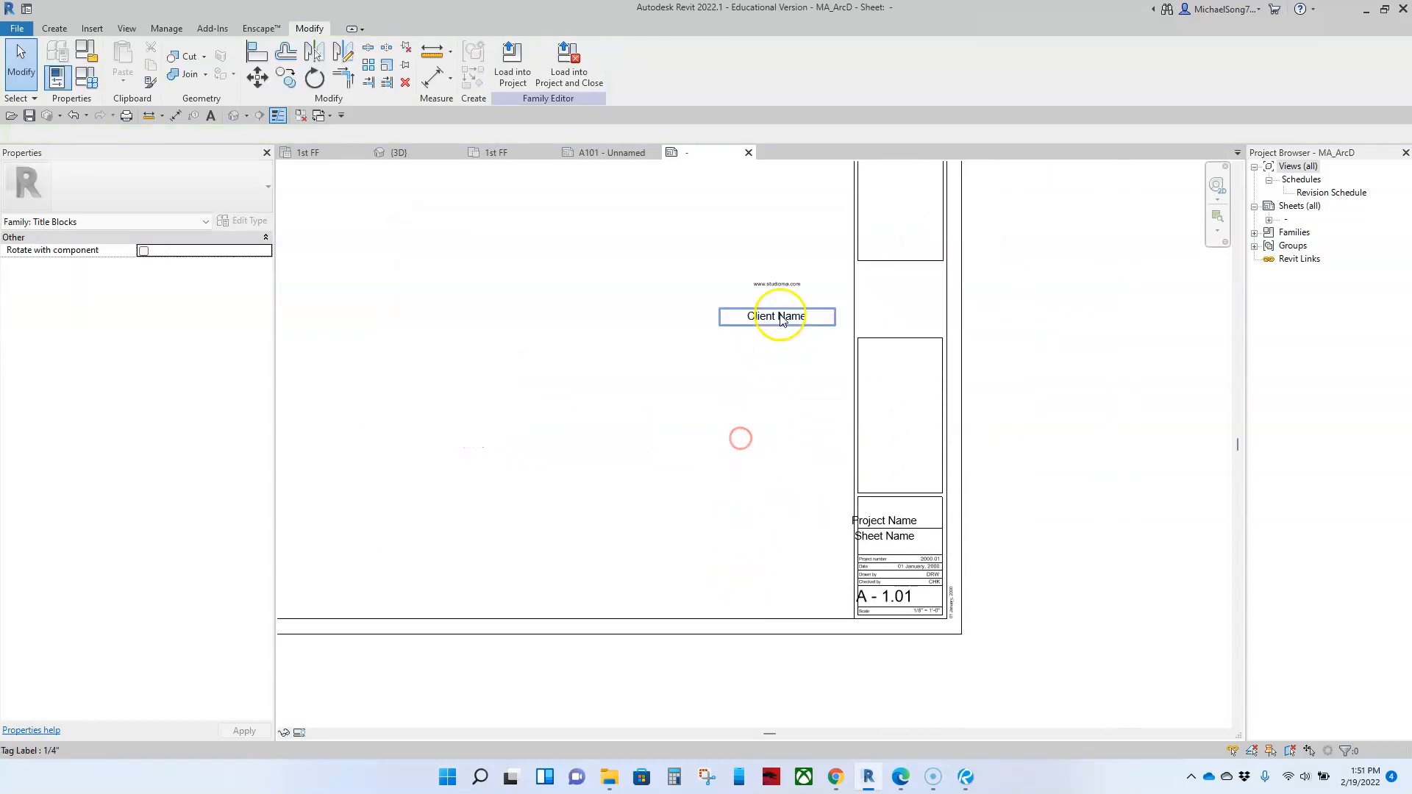
{"action": "left_click_drag", "start_coordinate": [784, 317], "coordinate": [757, 497]}
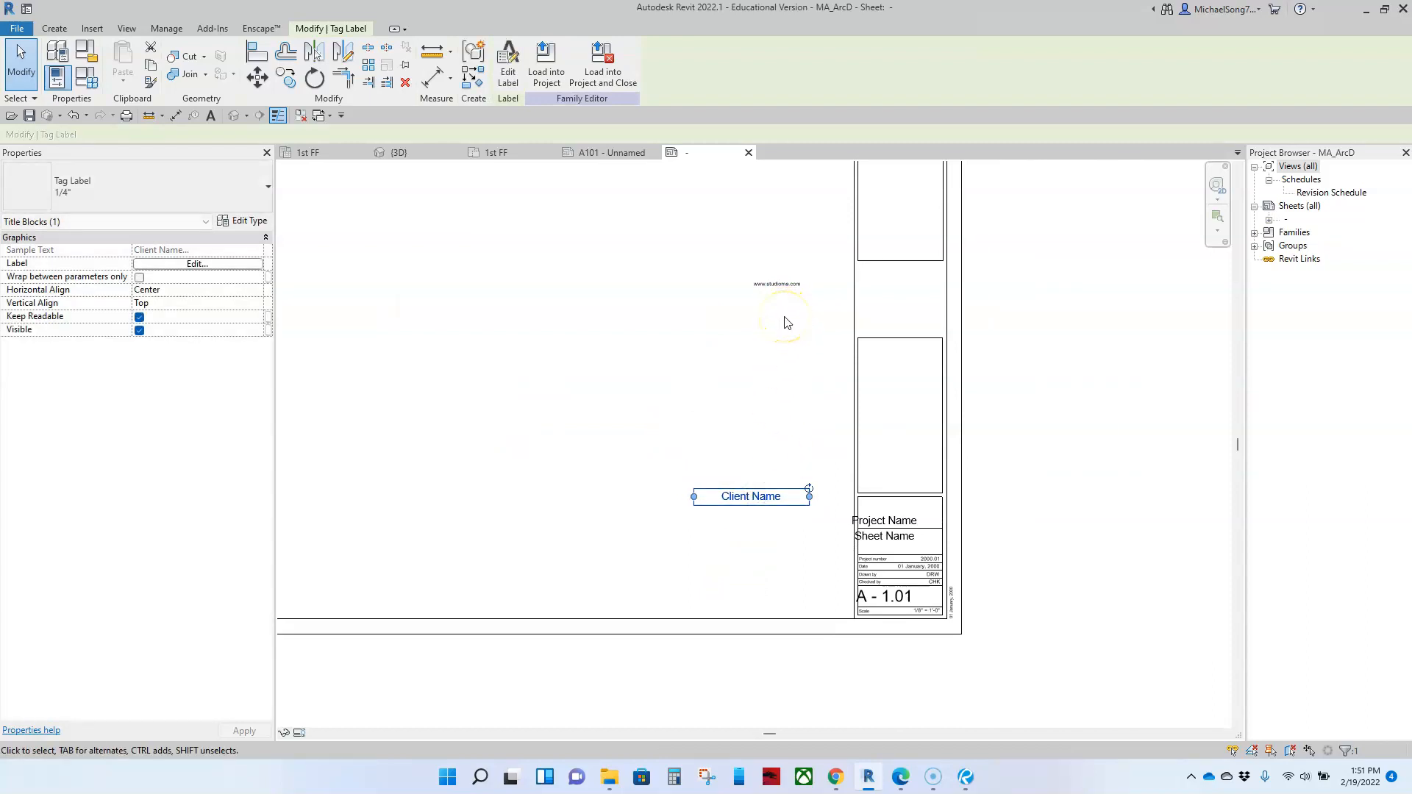
{"action": "left_click", "coordinate": [773, 499]}
{"action": "scroll", "coordinate": [722, 478], "scroll_direction": "down", "scroll_amount": 2}
{"action": "scroll", "coordinate": [721, 455], "scroll_direction": "down", "scroll_amount": 1}
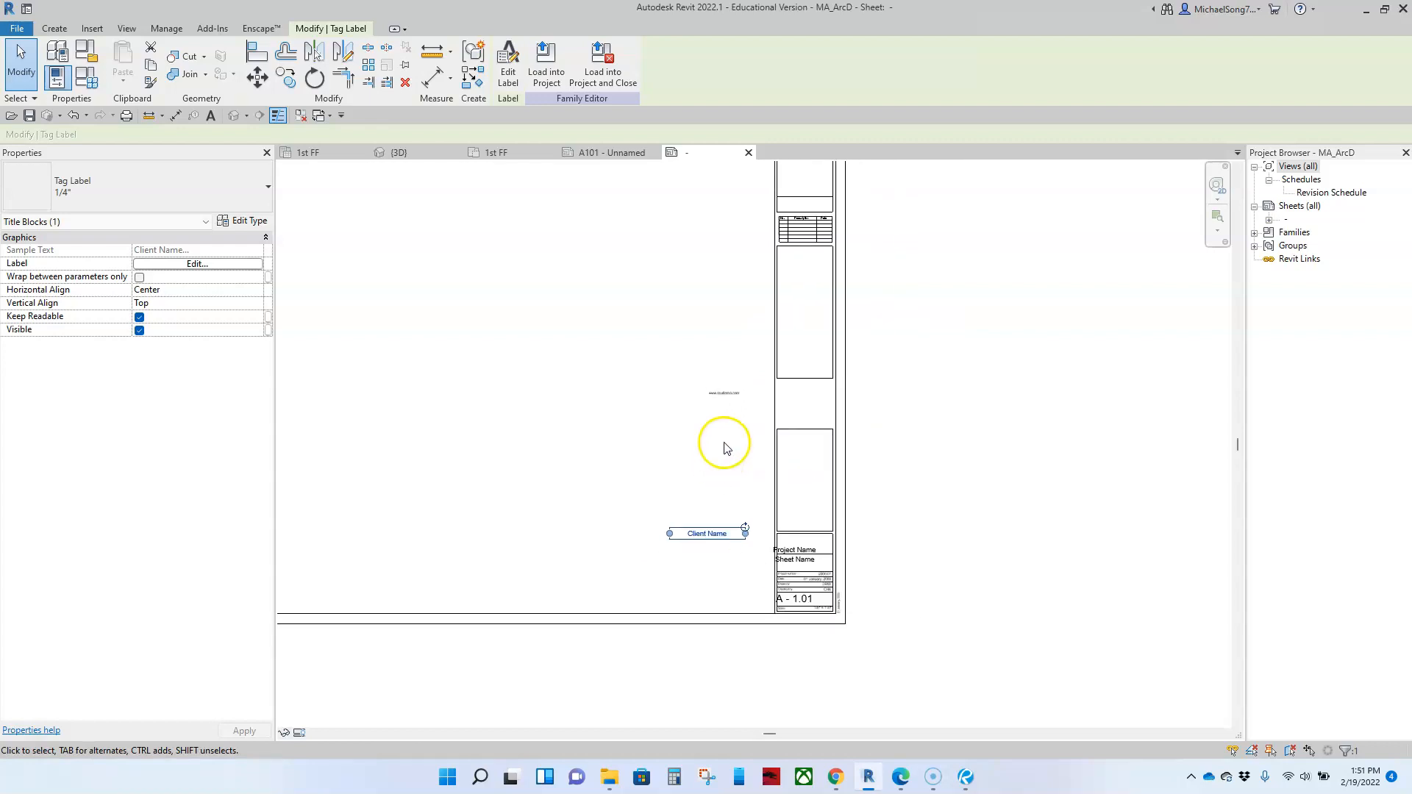
{"action": "left_click", "coordinate": [724, 393]}
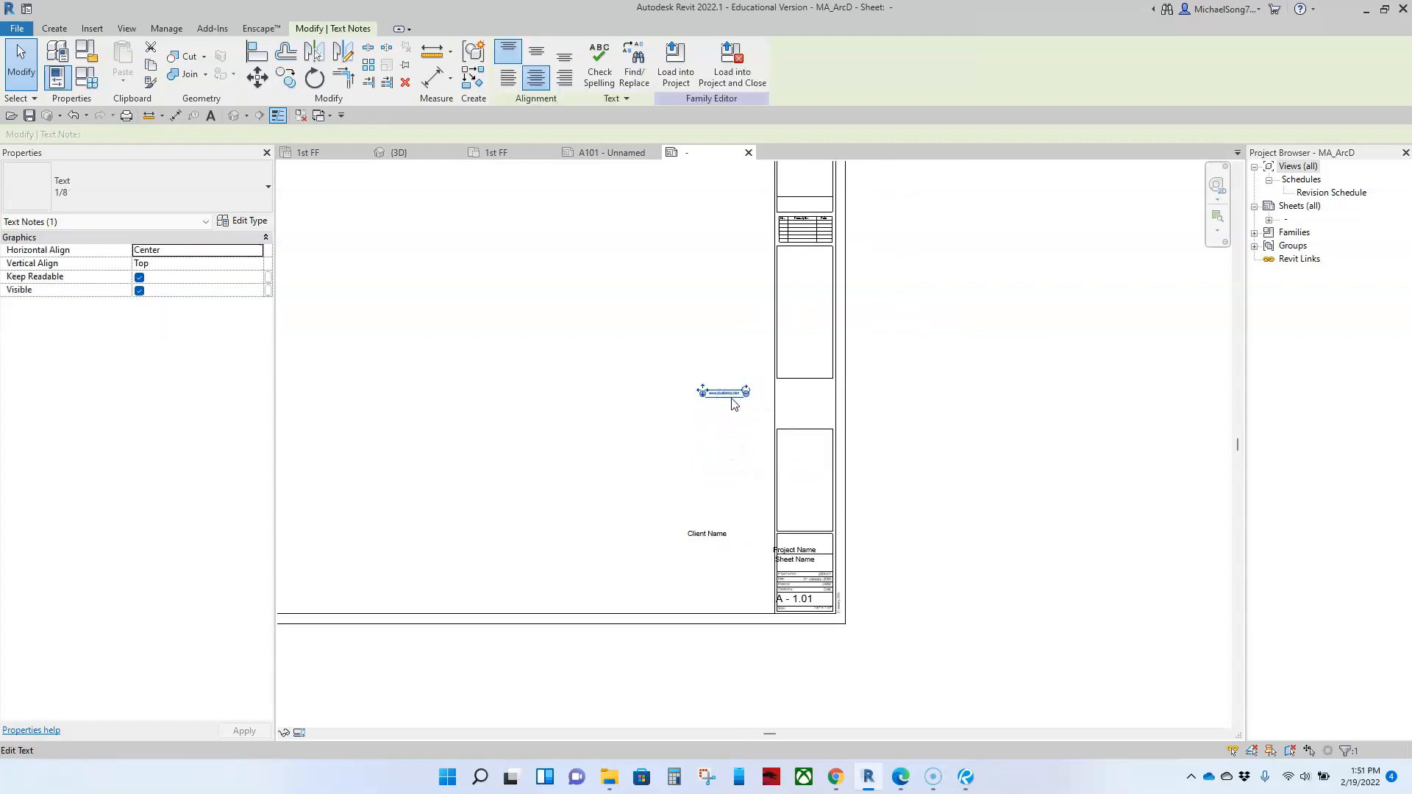
{"action": "middle_click_drag", "start_coordinate": [611, 451], "coordinate": [572, 520]}
{"action": "left_click_drag", "start_coordinate": [665, 459], "coordinate": [589, 448]}
{"action": "left_click", "coordinate": [611, 491]}
{"action": "scroll", "coordinate": [675, 465], "scroll_direction": "up", "scroll_amount": 4}
{"action": "left_click_drag", "start_coordinate": [689, 454], "coordinate": [805, 275]}
{"action": "scroll", "coordinate": [773, 357], "scroll_direction": "down", "scroll_amount": 4}
{"action": "middle_click_drag", "start_coordinate": [767, 364], "coordinate": [699, 453]}
{"action": "left_click", "coordinate": [702, 434]}
{"action": "left_click", "coordinate": [684, 467]}
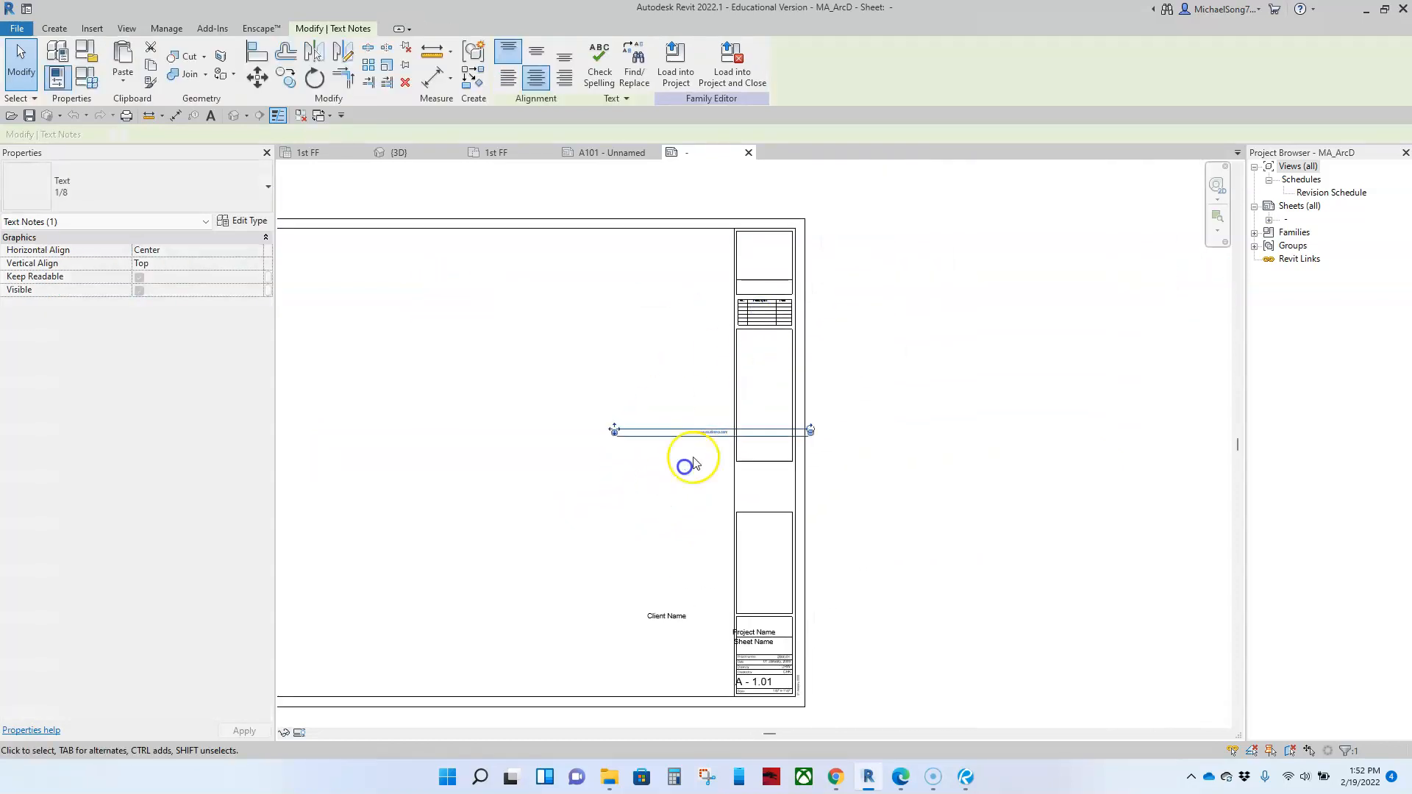
{"action": "left_click", "coordinate": [713, 432]}
{"action": "left_click", "coordinate": [652, 469]}
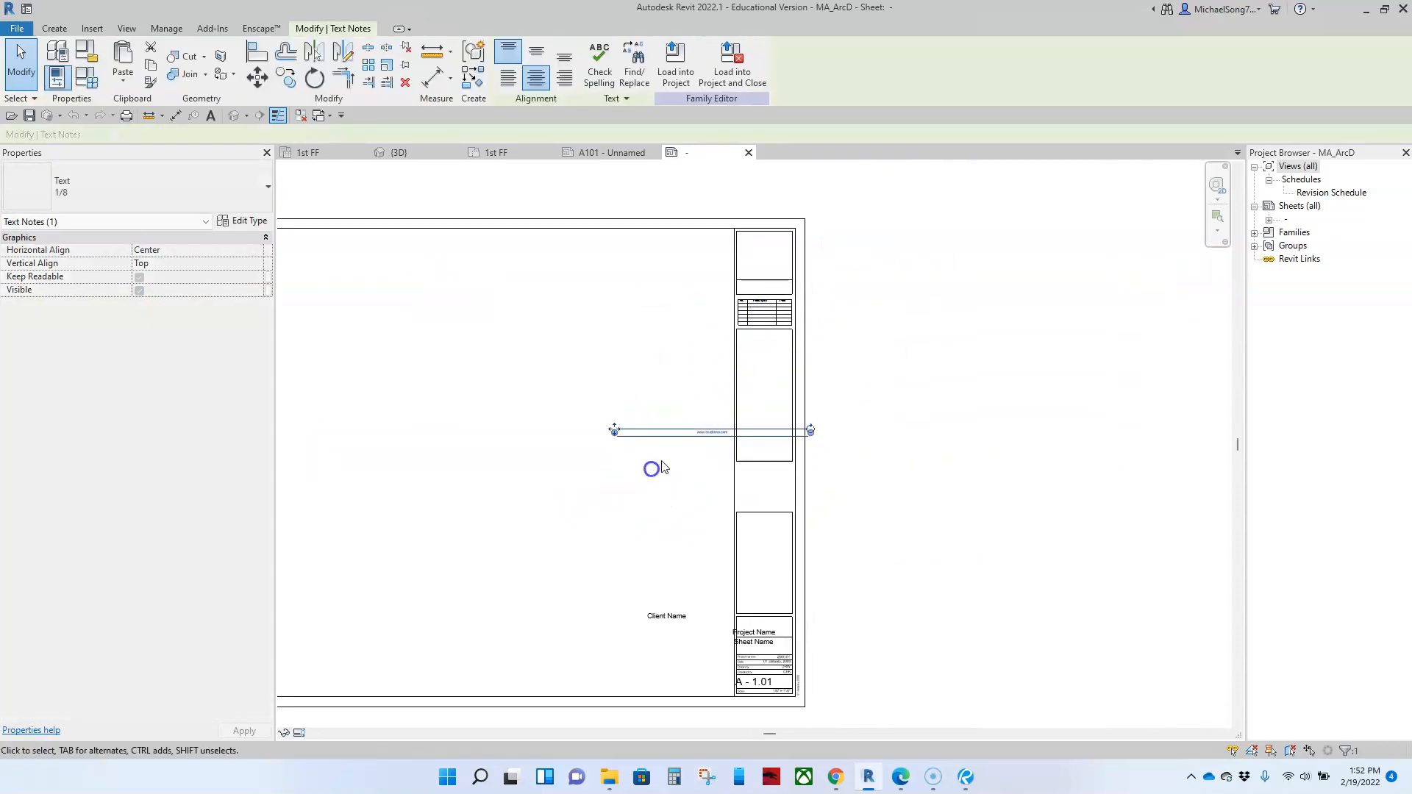
{"action": "left_click", "coordinate": [671, 434]}
{"action": "left_click", "coordinate": [685, 397]}
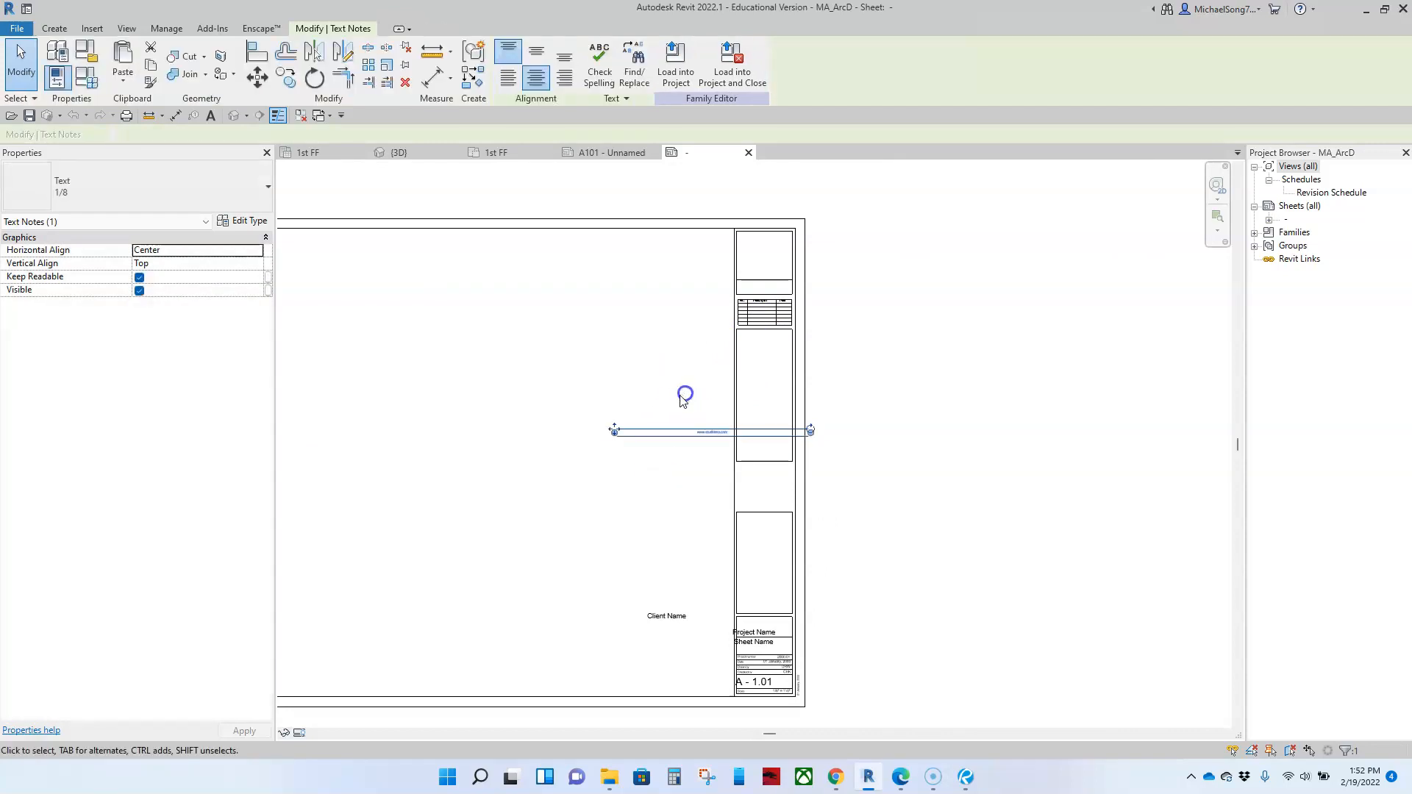
{"action": "left_click_drag", "start_coordinate": [614, 433], "coordinate": [691, 439]}
{"action": "left_click", "coordinate": [726, 503]}
{"action": "scroll", "coordinate": [722, 453], "scroll_direction": "up", "scroll_amount": 7}
{"action": "middle_click_drag", "start_coordinate": [685, 406], "coordinate": [589, 577]}
{"action": "left_click_drag", "start_coordinate": [595, 536], "coordinate": [779, 266], "text": "ctrl"}
{"action": "scroll", "coordinate": [672, 505], "scroll_direction": "down", "scroll_amount": 3}
{"action": "left_click", "coordinate": [682, 520]}
{"action": "left_click_drag", "start_coordinate": [686, 478], "coordinate": [691, 328], "text": "ctrl"}
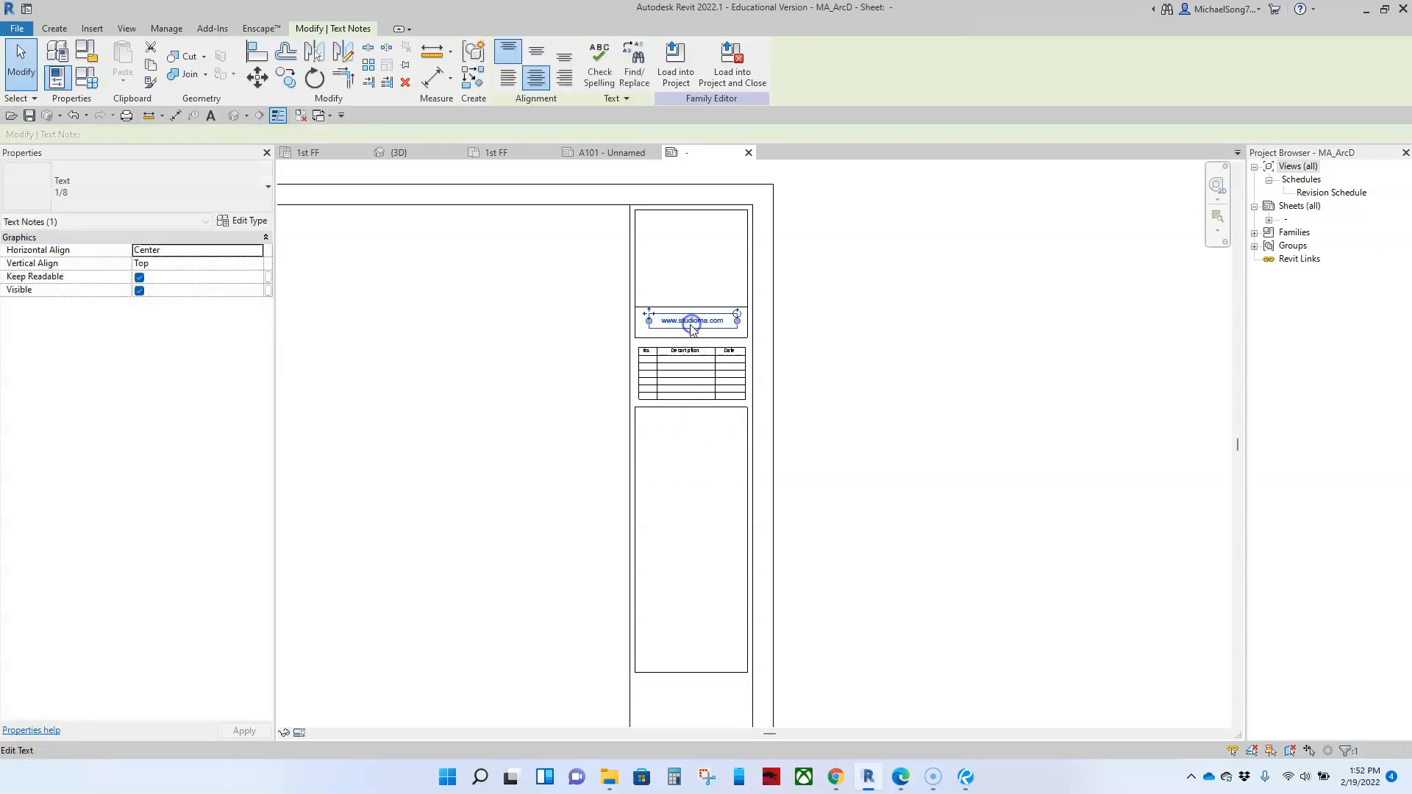
{"action": "left_click", "coordinate": [470, 450]}
Step: Move the Project Name label out of the title strip into the drawing area above the Client Name label
{"action": "scroll", "coordinate": [493, 455], "scroll_direction": "down", "scroll_amount": 5}
{"action": "middle_click_drag", "start_coordinate": [518, 476], "coordinate": [599, 348]}
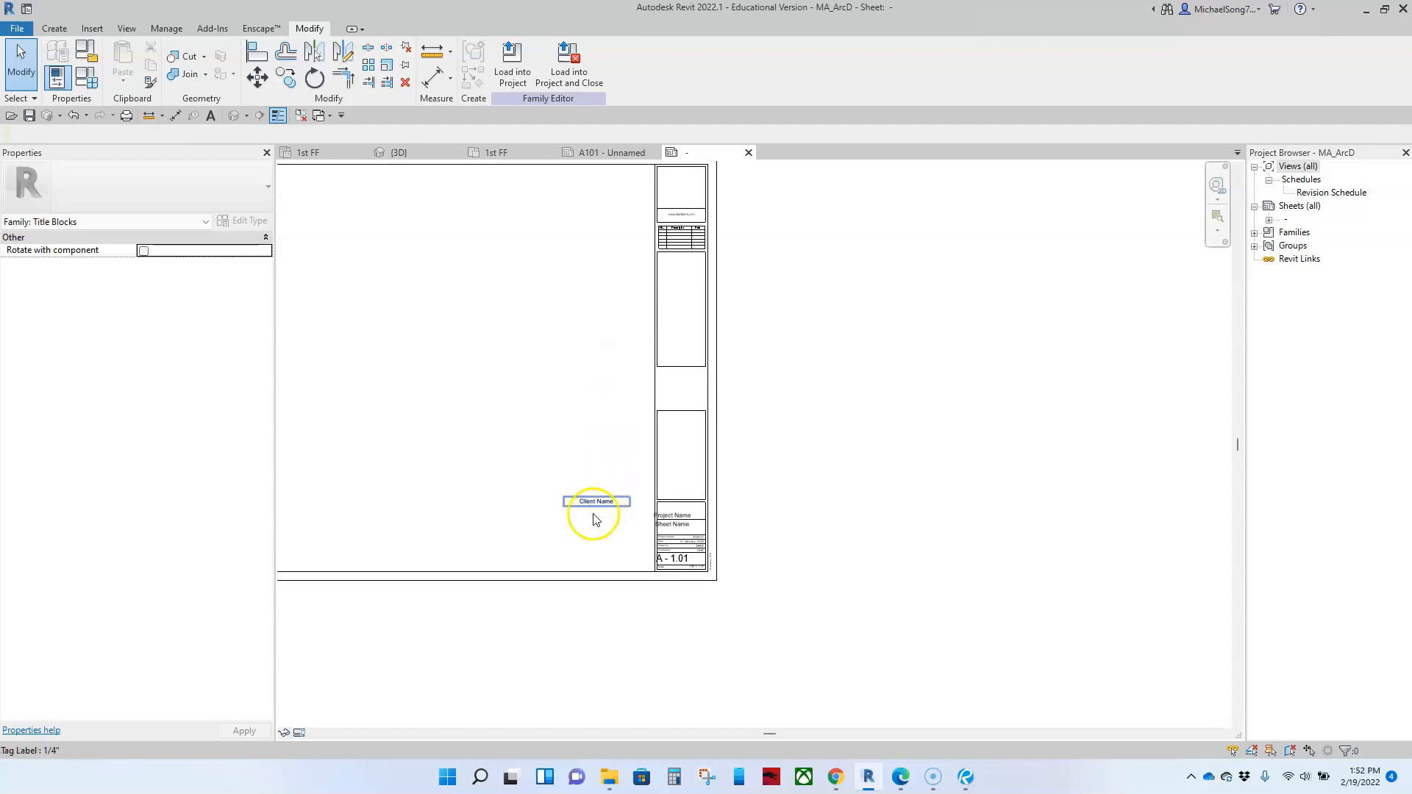
{"action": "scroll", "coordinate": [596, 519], "scroll_direction": "up", "scroll_amount": 2}
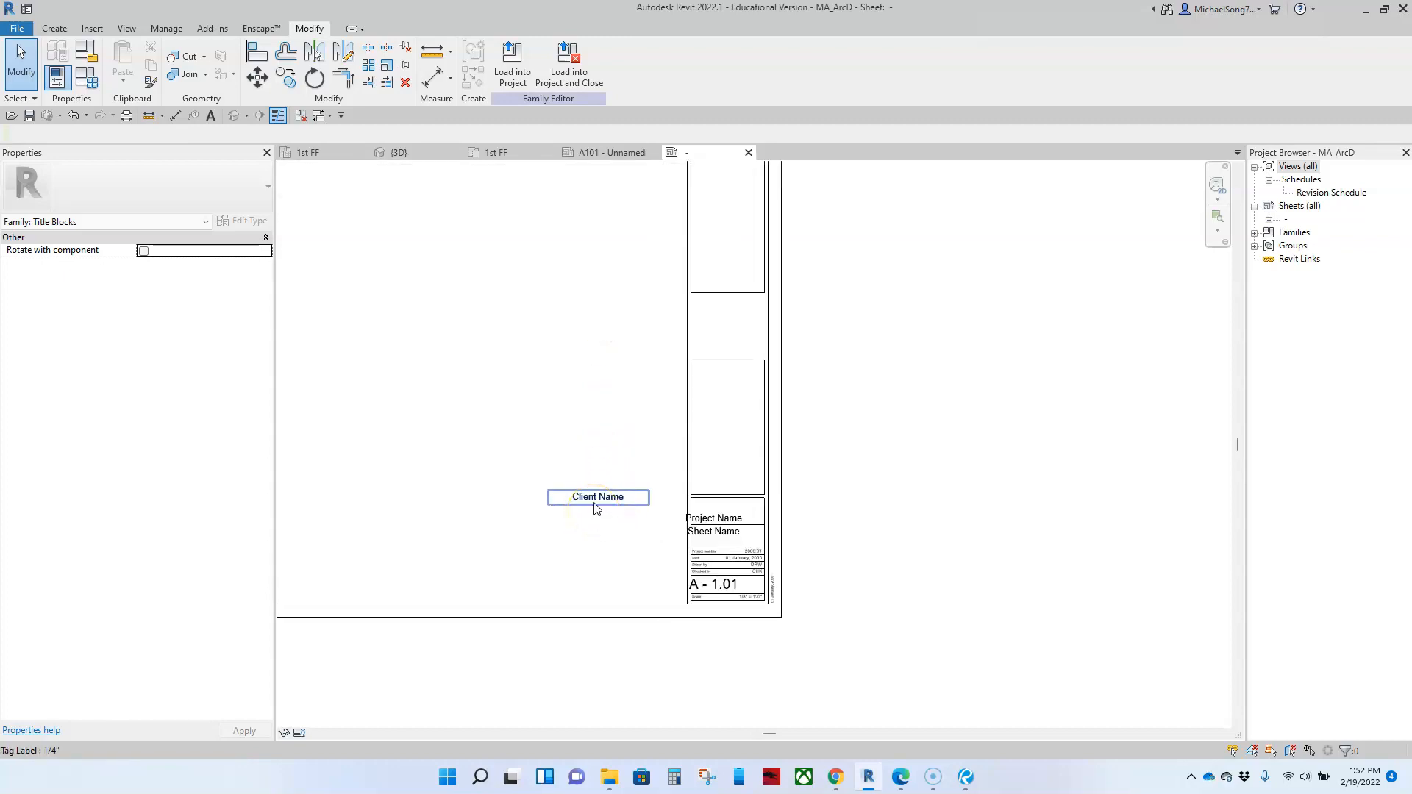
{"action": "scroll", "coordinate": [598, 510], "scroll_direction": "down", "scroll_amount": 2}
{"action": "scroll", "coordinate": [694, 536], "scroll_direction": "up", "scroll_amount": 4}
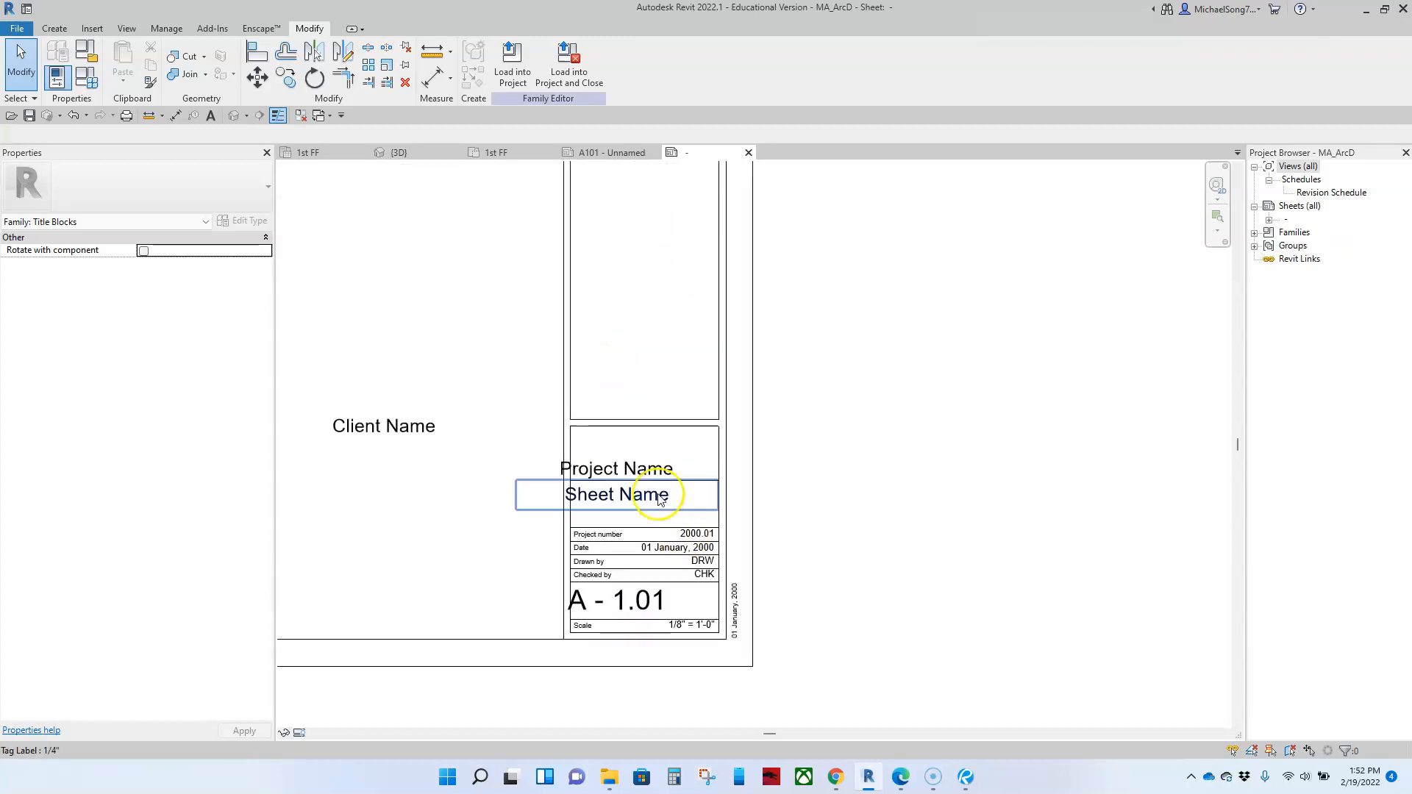
{"action": "left_click_drag", "start_coordinate": [630, 466], "coordinate": [441, 254]}
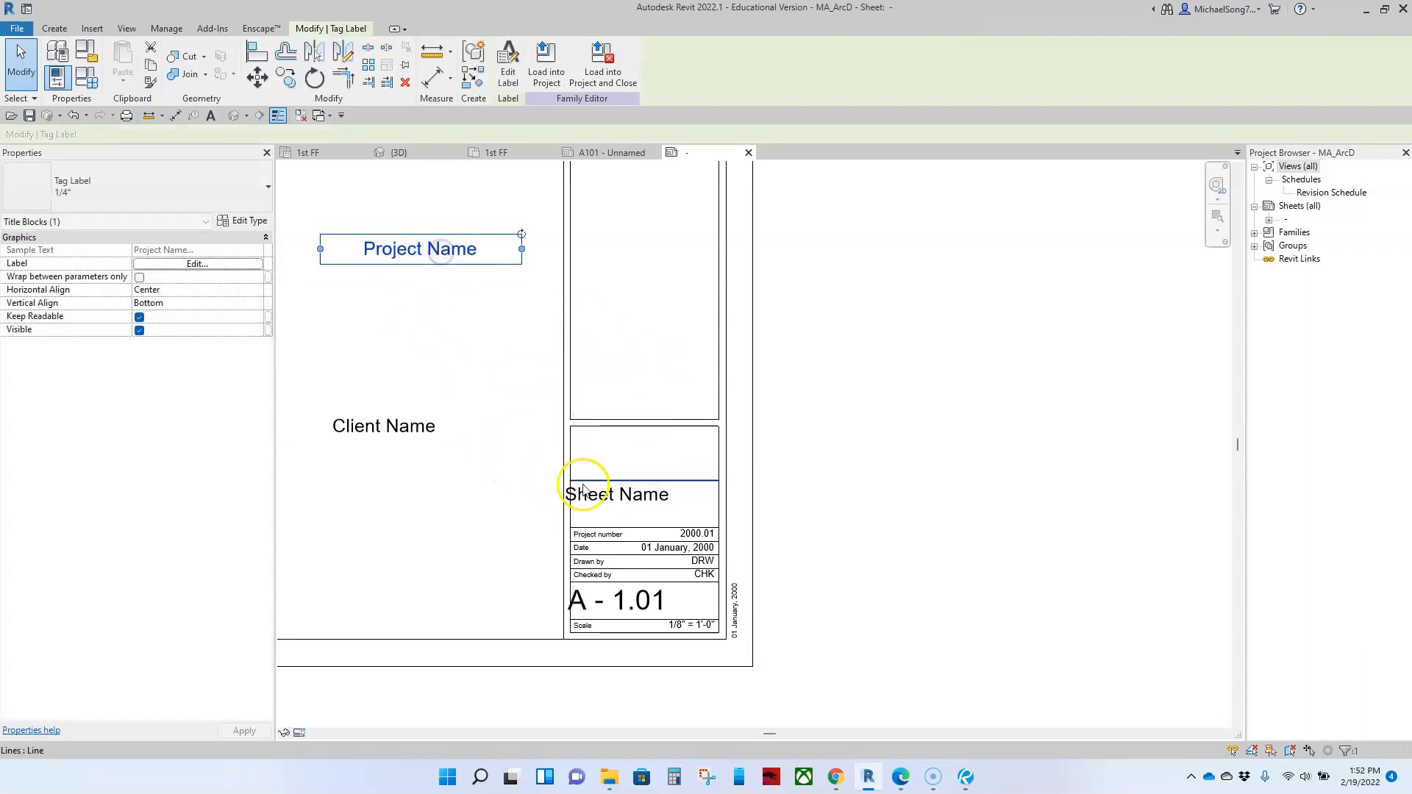
Step: Centre the Sheet Name label in its title strip cell and narrow its text box to fit within the cell
{"action": "left_click_drag", "start_coordinate": [610, 494], "coordinate": [638, 502]}
{"action": "scroll", "coordinate": [636, 506], "scroll_direction": "up", "scroll_amount": 3}
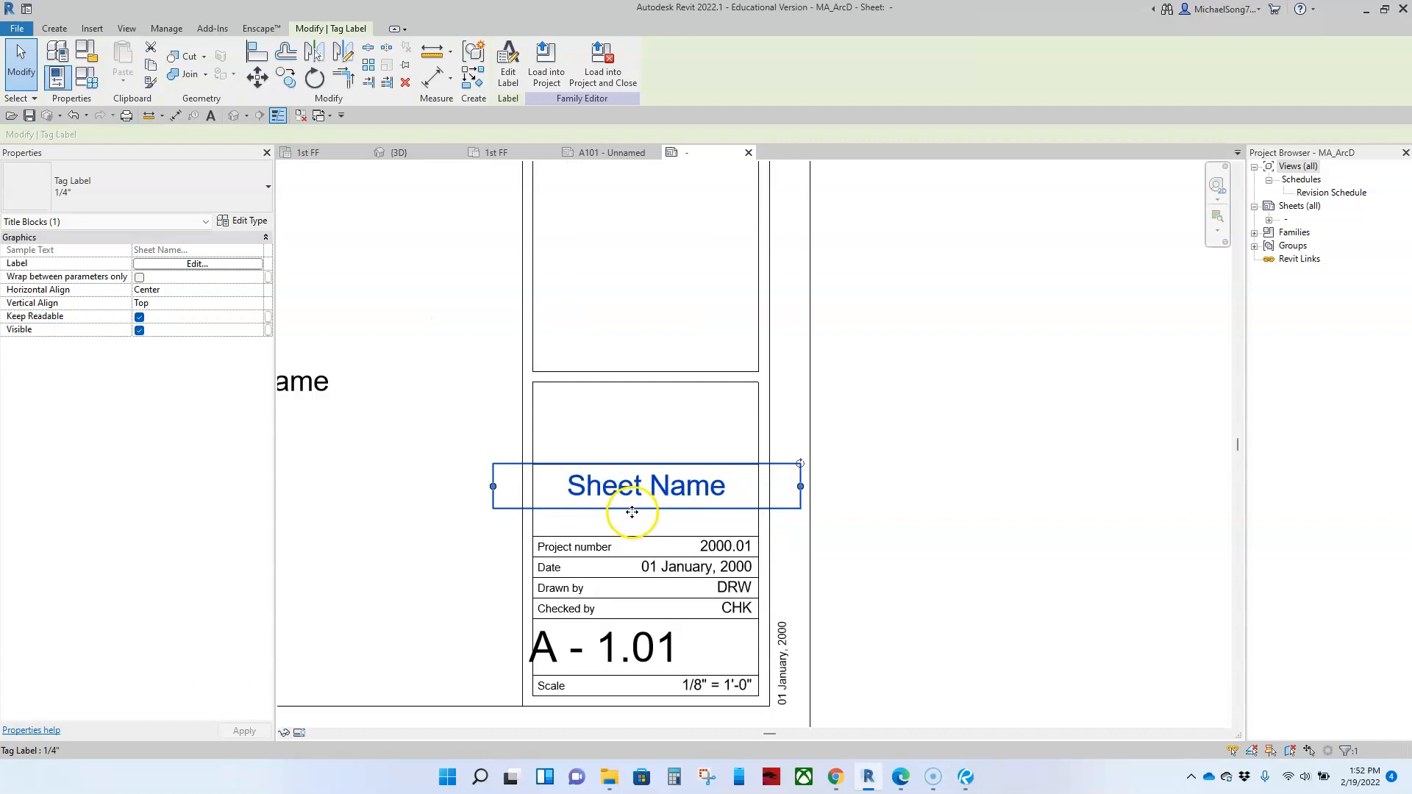
{"action": "left_click_drag", "start_coordinate": [491, 487], "coordinate": [536, 487]}
{"action": "left_click", "coordinate": [839, 464]}
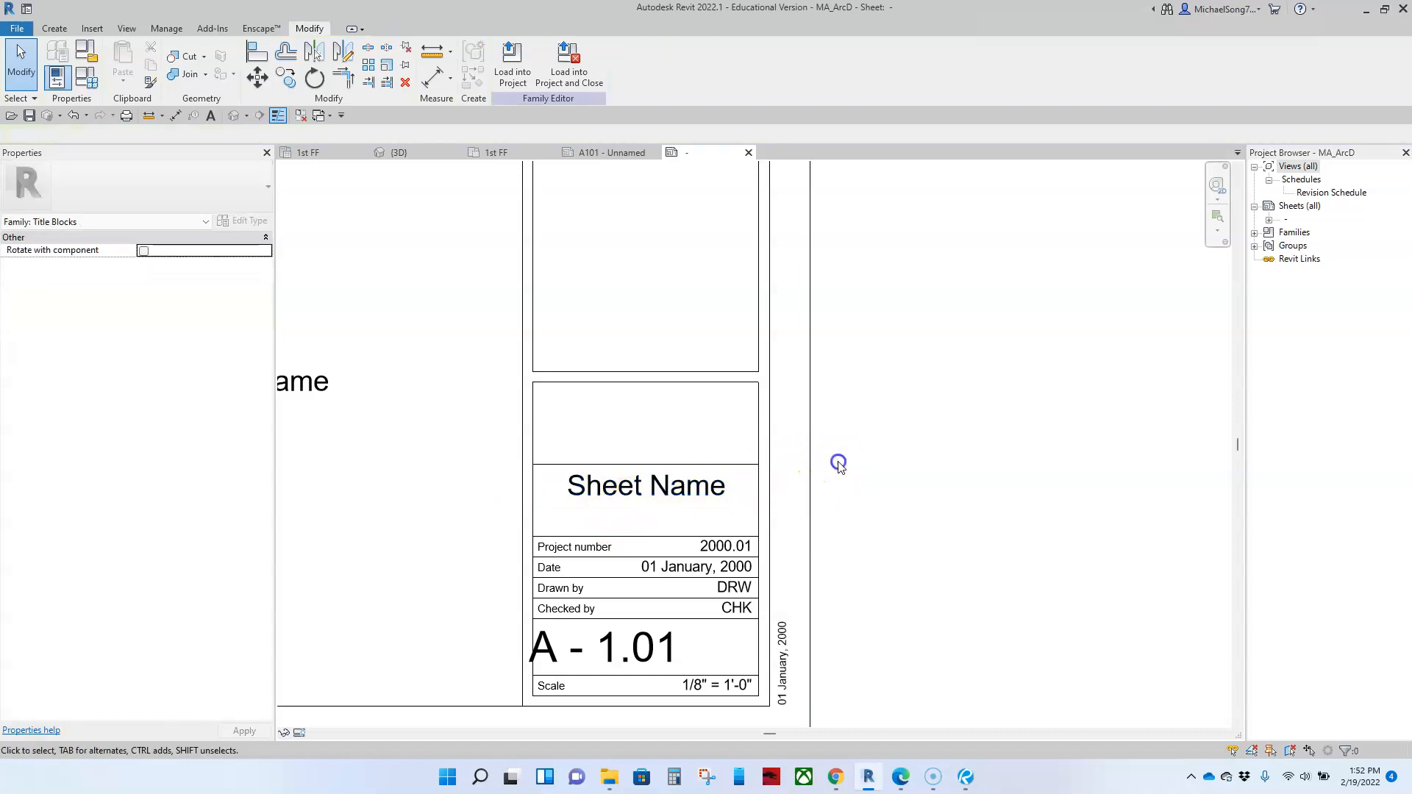
Step: Move the Sheet Name label up into the cell above and delete the line dividing the two cells
{"action": "left_click_drag", "start_coordinate": [653, 490], "coordinate": [654, 413]}
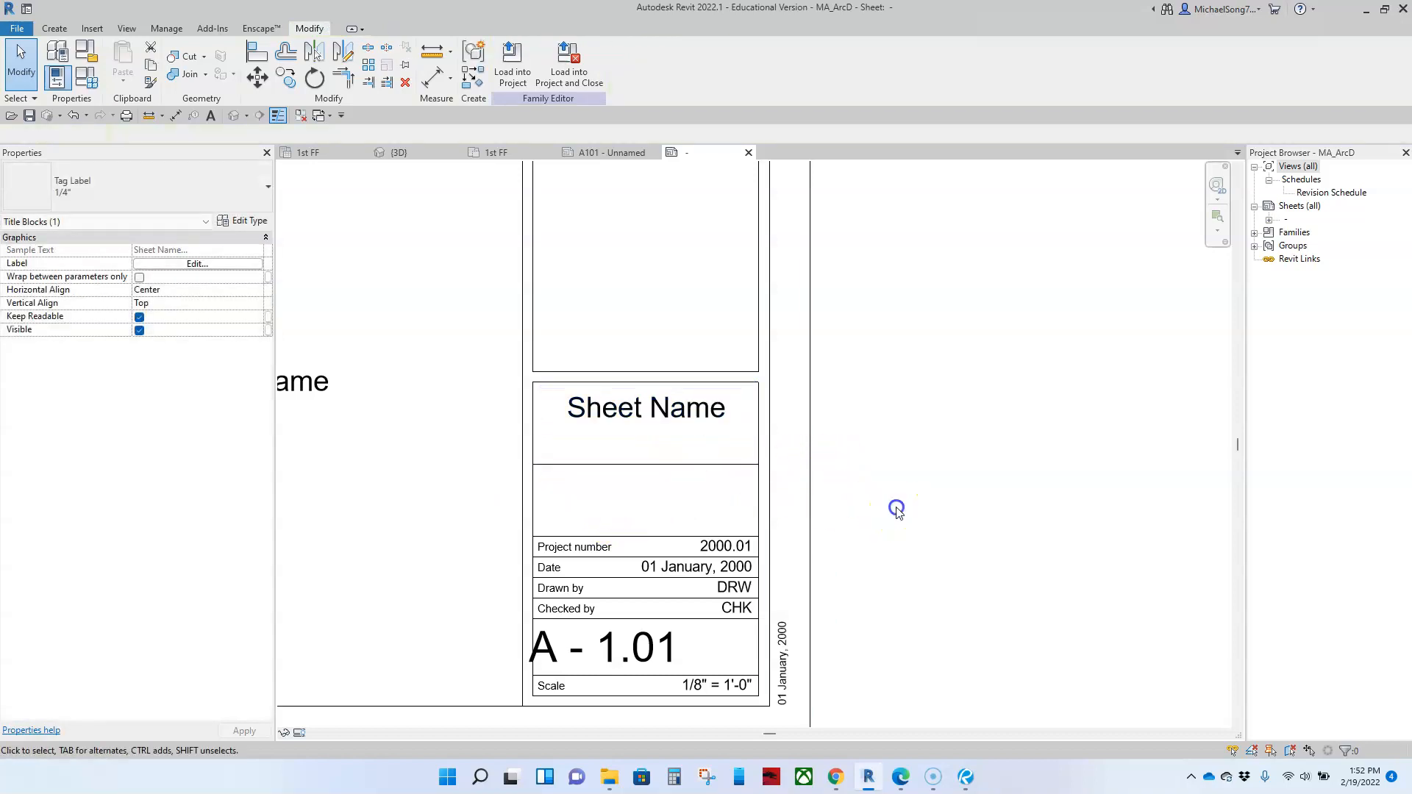
{"action": "left_click", "coordinate": [896, 509]}
{"action": "left_click", "coordinate": [624, 465]}
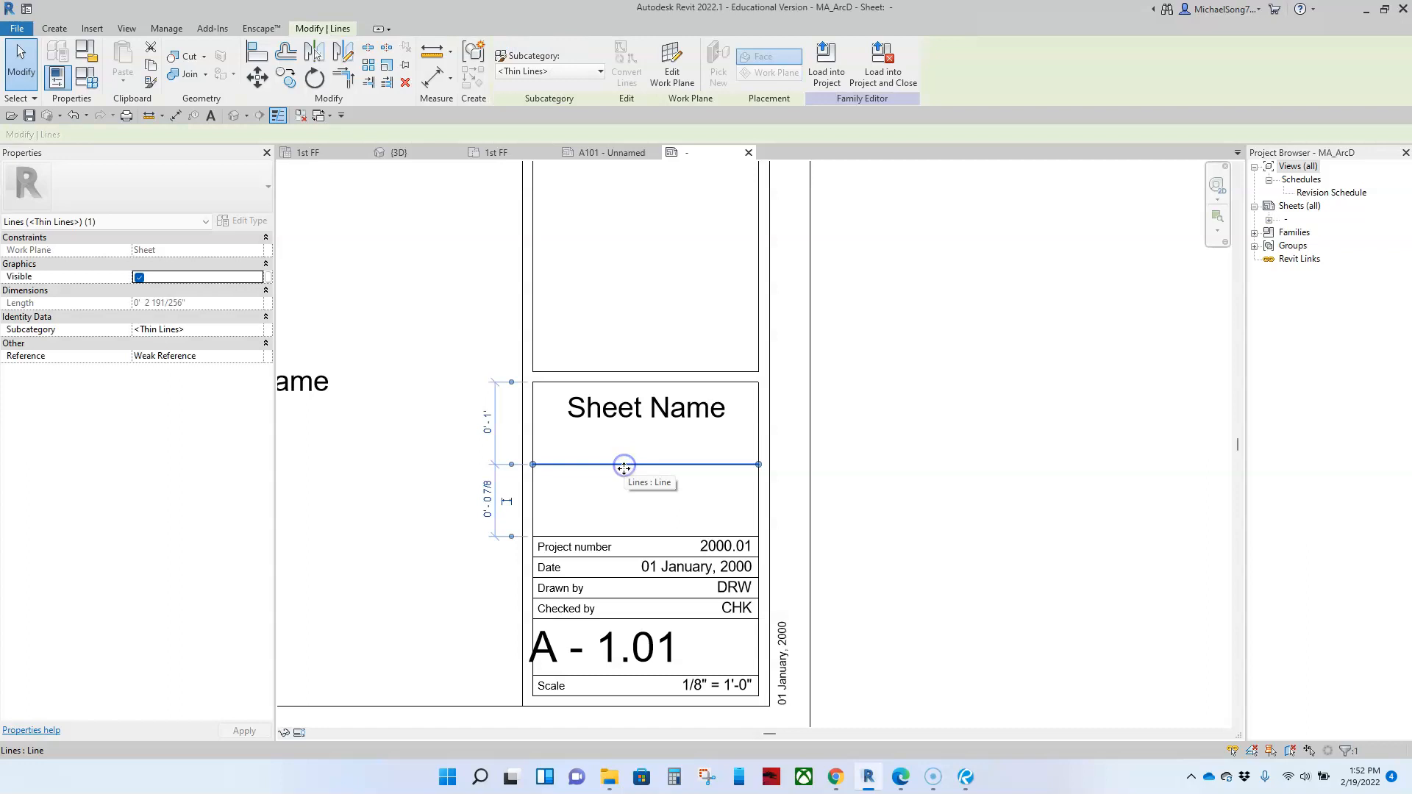
{"action": "key", "text": "Delete"}
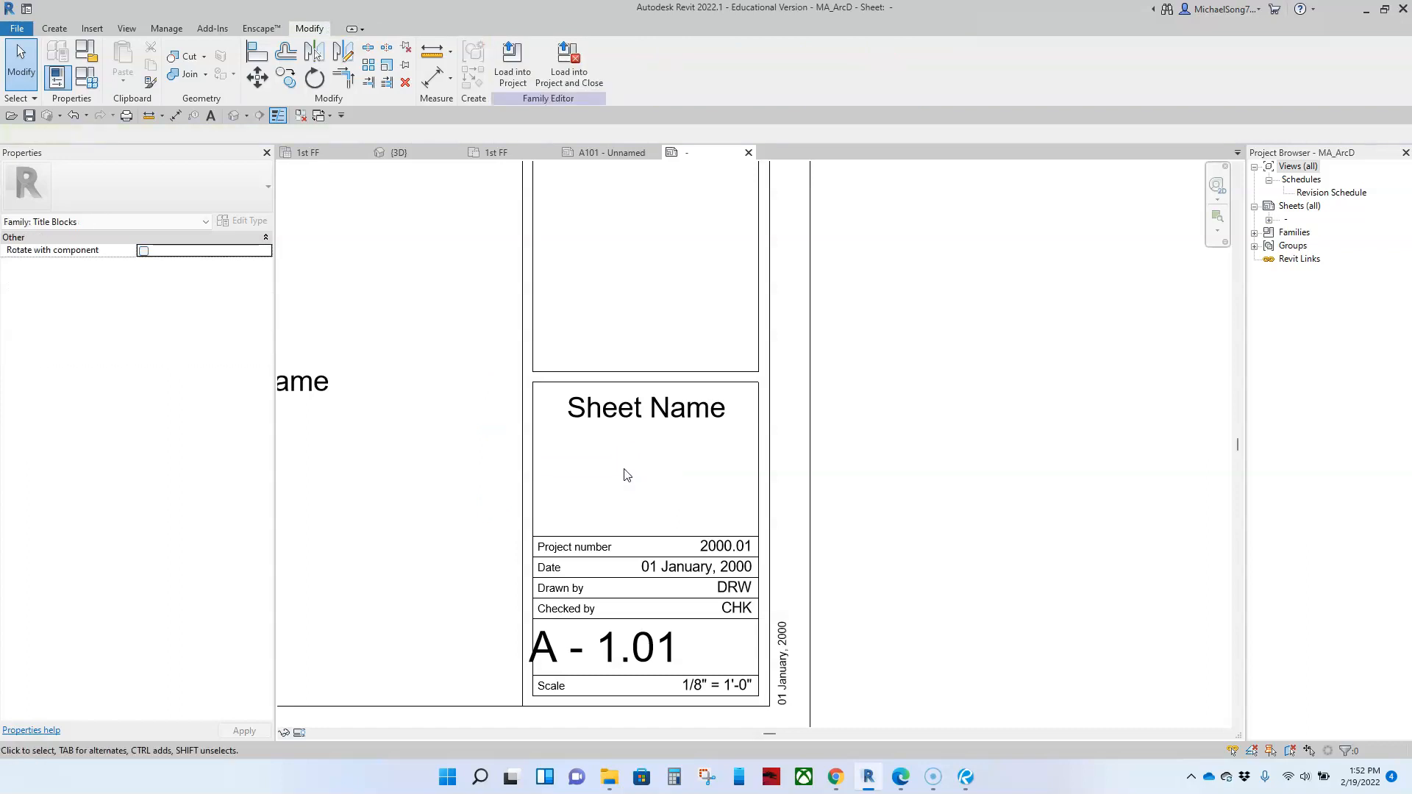
{"action": "left_click", "coordinate": [644, 423]}
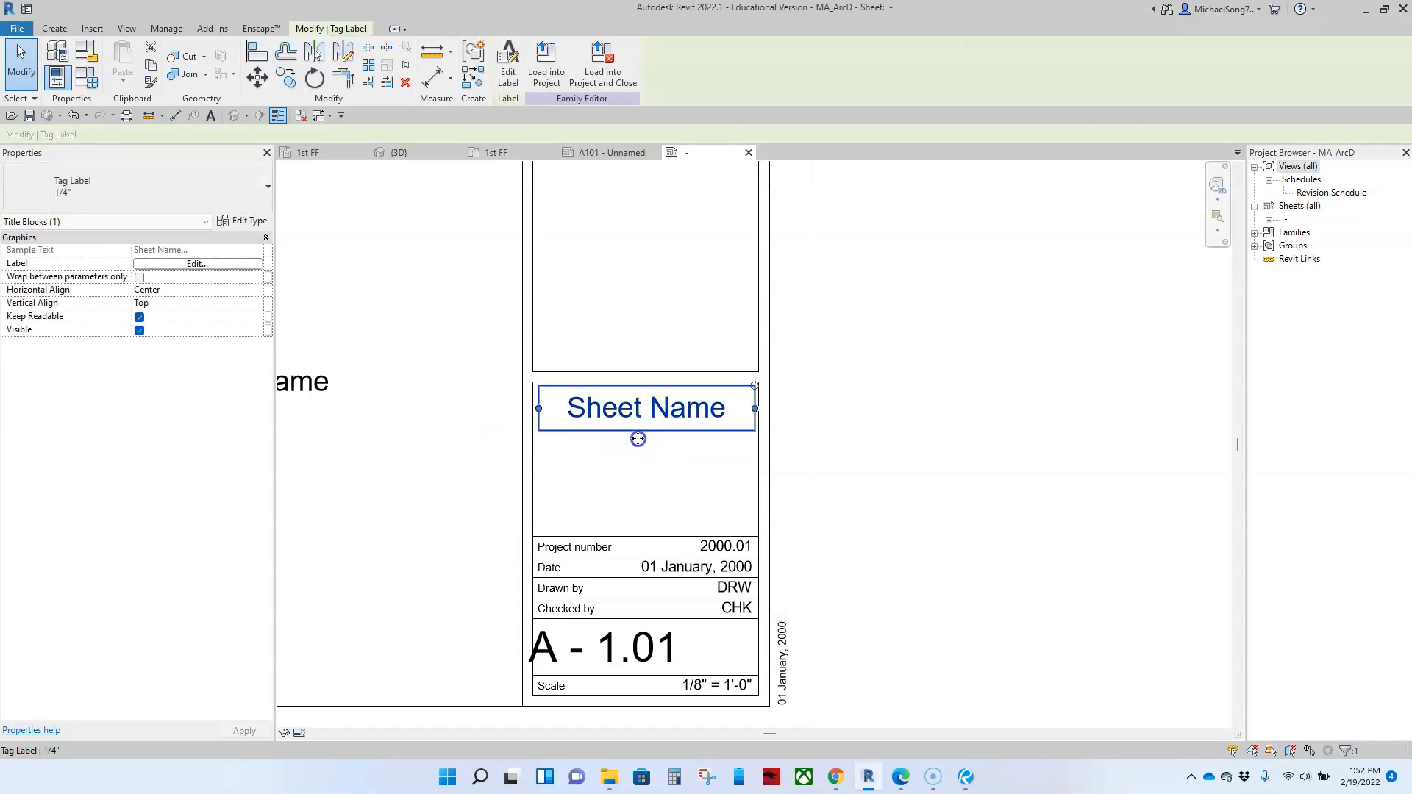
{"action": "left_click", "coordinate": [639, 446]}
{"action": "scroll", "coordinate": [640, 450], "scroll_direction": "down", "scroll_amount": 3}
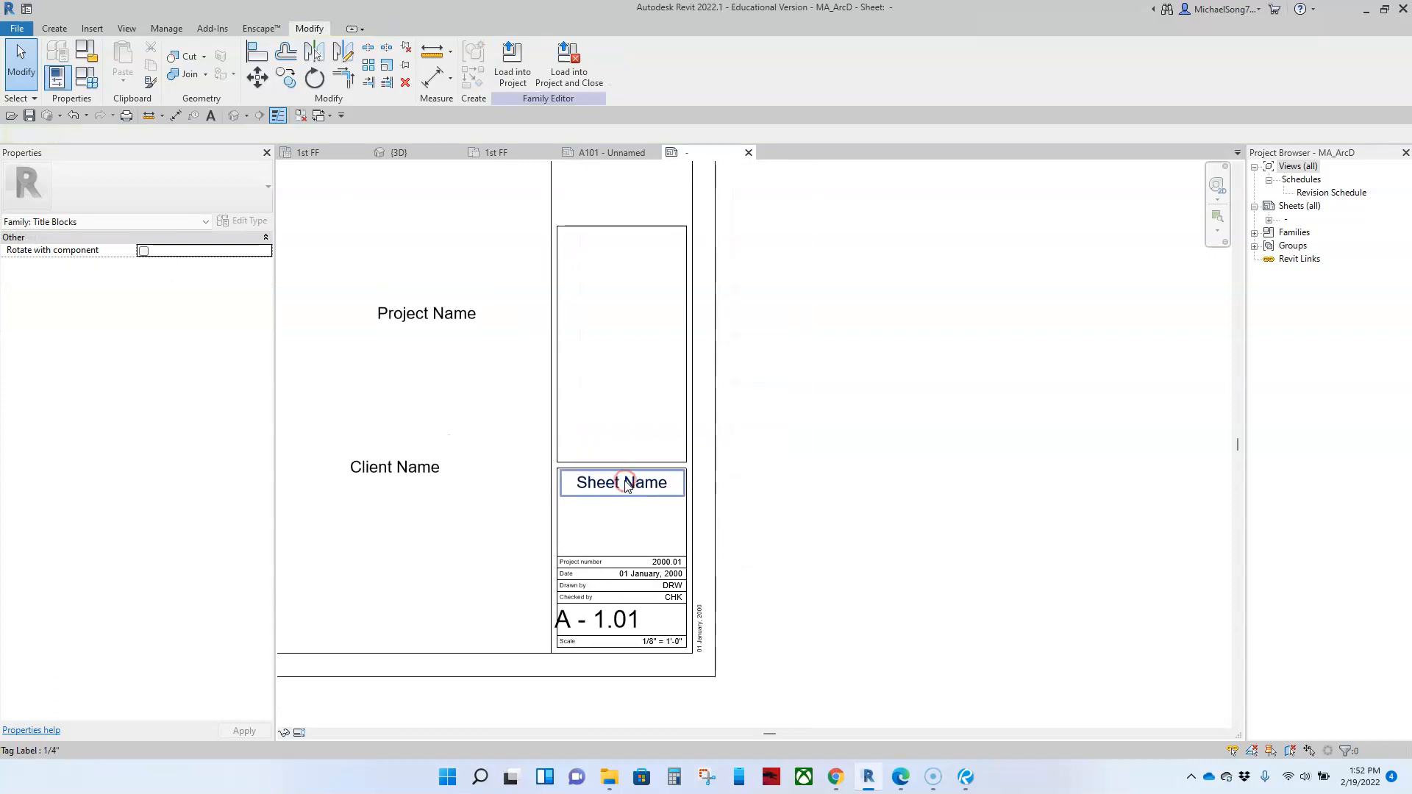
Step: Lower the top line of the box above Sheet Name to about half its height, and raise the tall upper box's bottom line slightly
{"action": "scroll", "coordinate": [599, 319], "scroll_direction": "down", "scroll_amount": 3}
{"action": "left_click_drag", "start_coordinate": [608, 359], "coordinate": [612, 416]}
{"action": "left_click", "coordinate": [747, 458]}
{"action": "scroll", "coordinate": [702, 441], "scroll_direction": "down", "scroll_amount": 1}
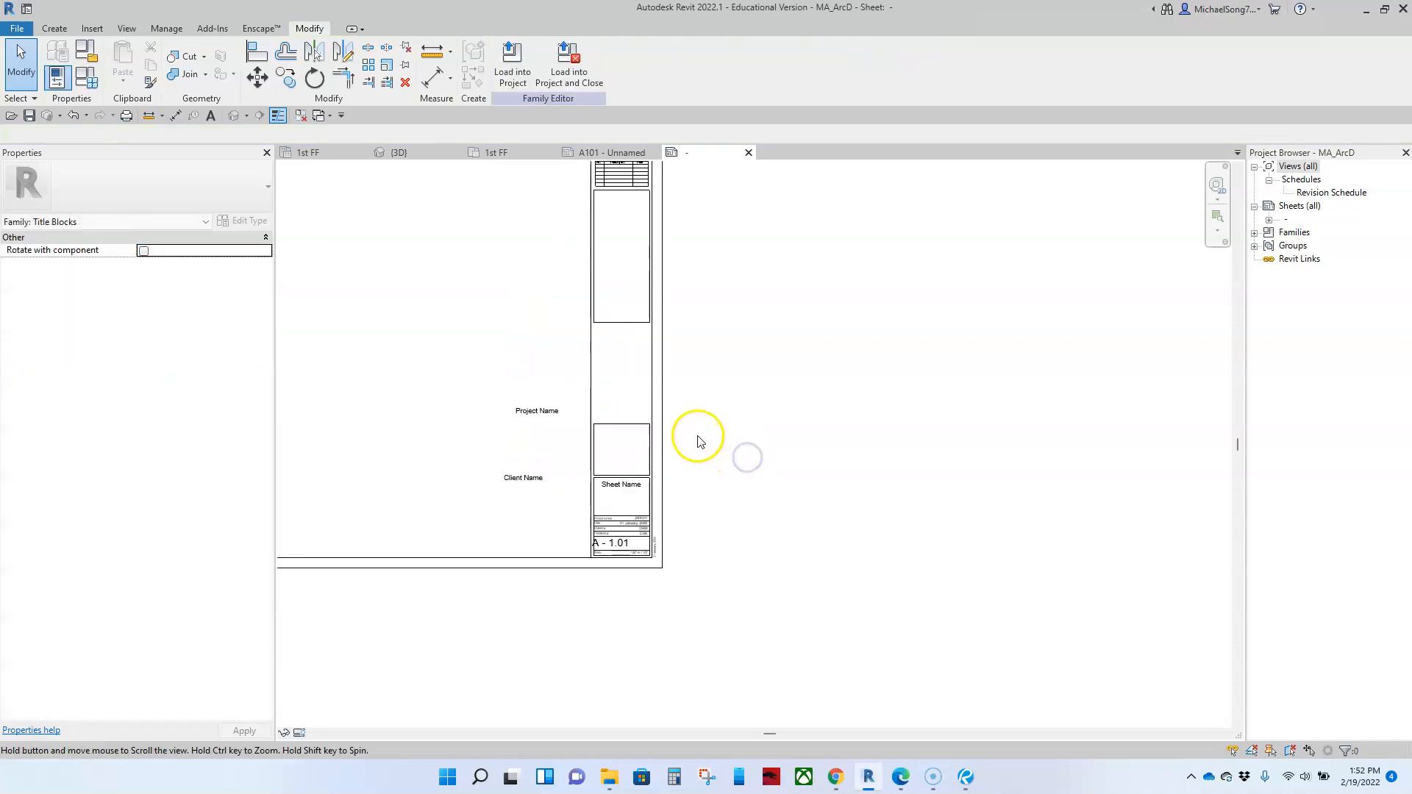
{"action": "middle_click_drag", "start_coordinate": [697, 436], "coordinate": [691, 527]}
{"action": "left_click_drag", "start_coordinate": [619, 415], "coordinate": [624, 388]}
{"action": "left_click", "coordinate": [621, 459]}
Step: Copy the box above Sheet Name straight up, leaving a small gap between it and the original
{"action": "left_click_drag", "start_coordinate": [567, 466], "coordinate": [663, 571]}
{"action": "scroll", "coordinate": [664, 571], "scroll_direction": "up", "scroll_amount": 4}
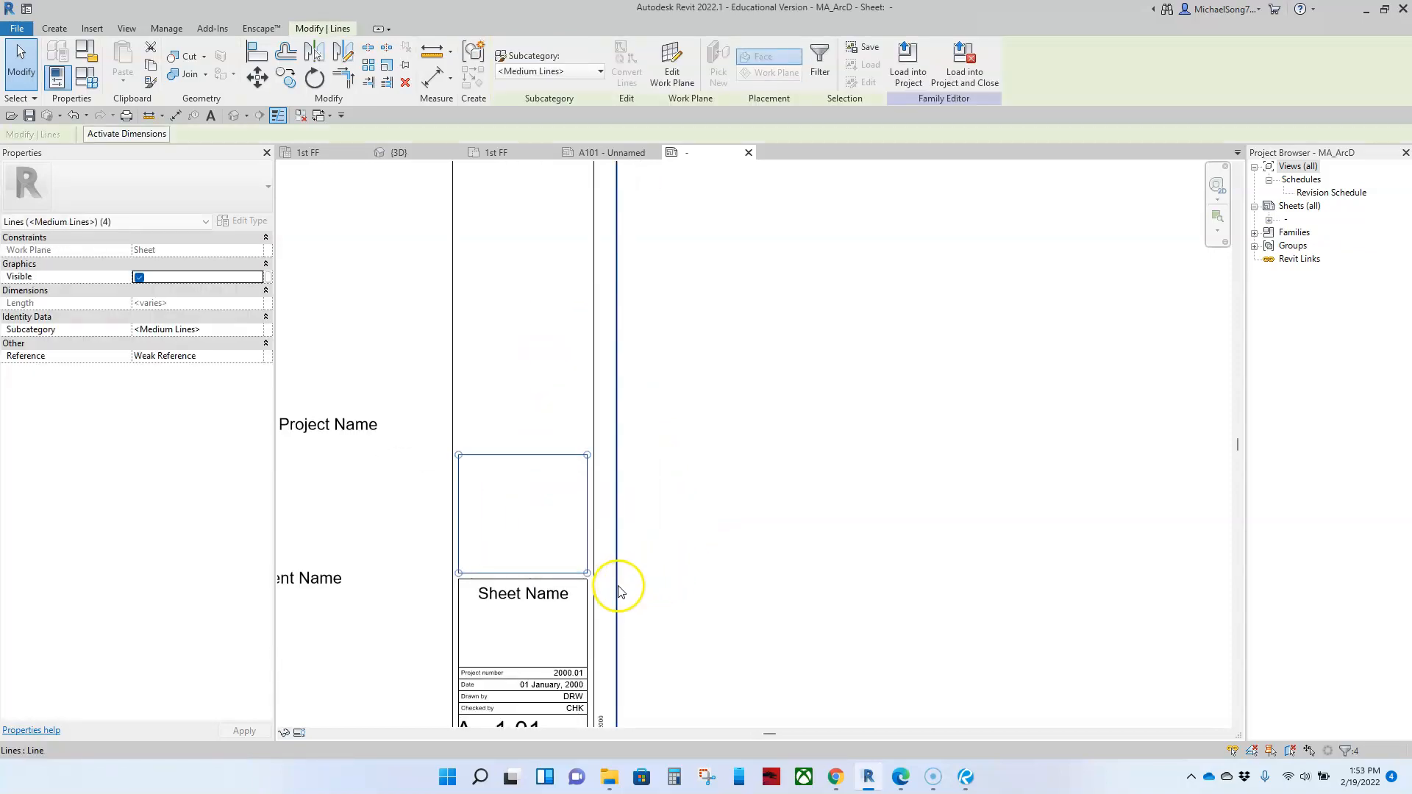
{"action": "key", "text": "c"}
{"action": "key", "text": "o"}
{"action": "left_click", "coordinate": [457, 573]}
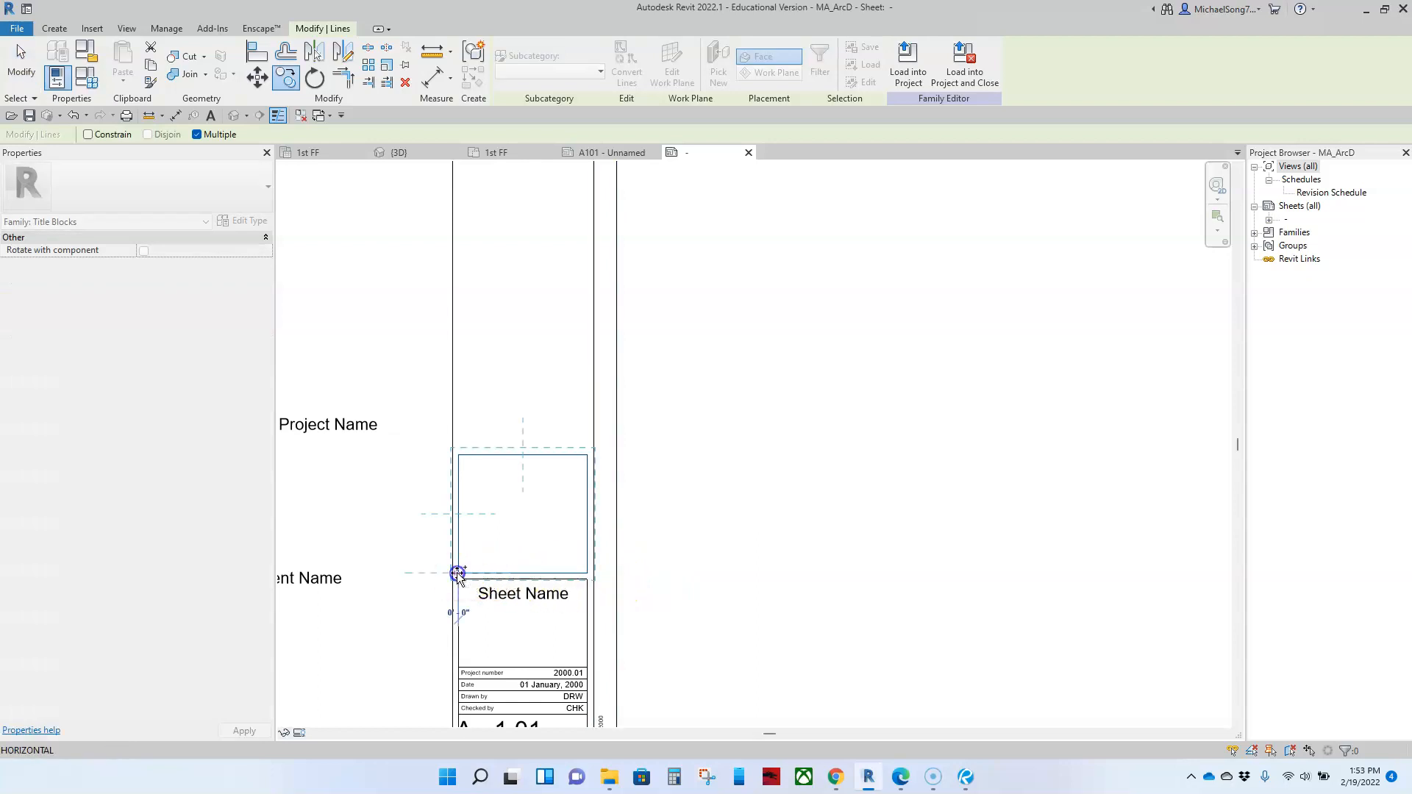
{"action": "left_click", "coordinate": [462, 445]}
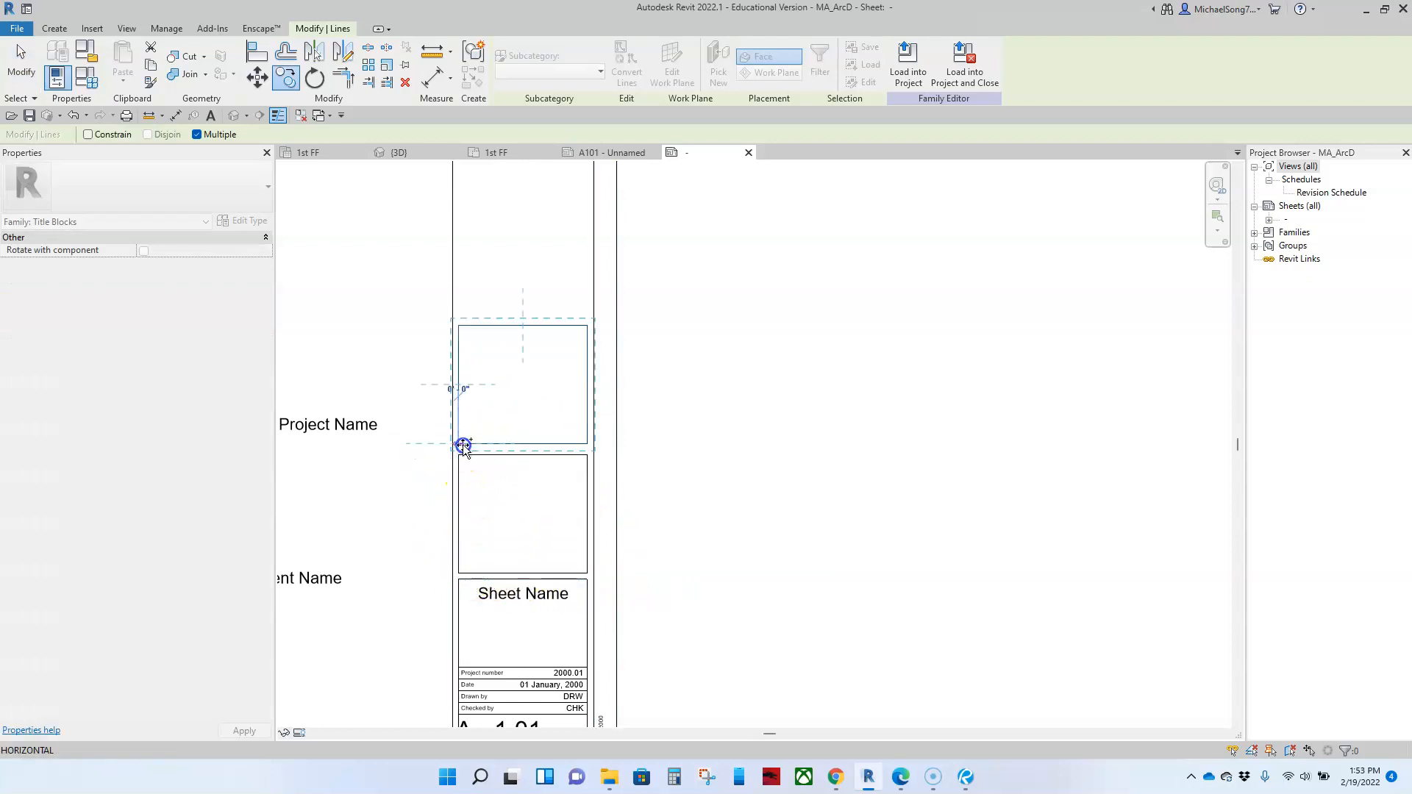
{"action": "key", "text": "Escape"}
{"action": "key", "text": "Escape"}
Step: Raise the upper box's bottom line and stretch the copied box's top line up to just below it
{"action": "scroll", "coordinate": [539, 447], "scroll_direction": "down", "scroll_amount": 3}
{"action": "left_click_drag", "start_coordinate": [560, 455], "coordinate": [568, 326]}
{"action": "key", "text": "Escape"}
{"action": "scroll", "coordinate": [572, 358], "scroll_direction": "down", "scroll_amount": 2}
{"action": "left_click", "coordinate": [565, 362]}
{"action": "scroll", "coordinate": [567, 326], "scroll_direction": "up", "scroll_amount": 2}
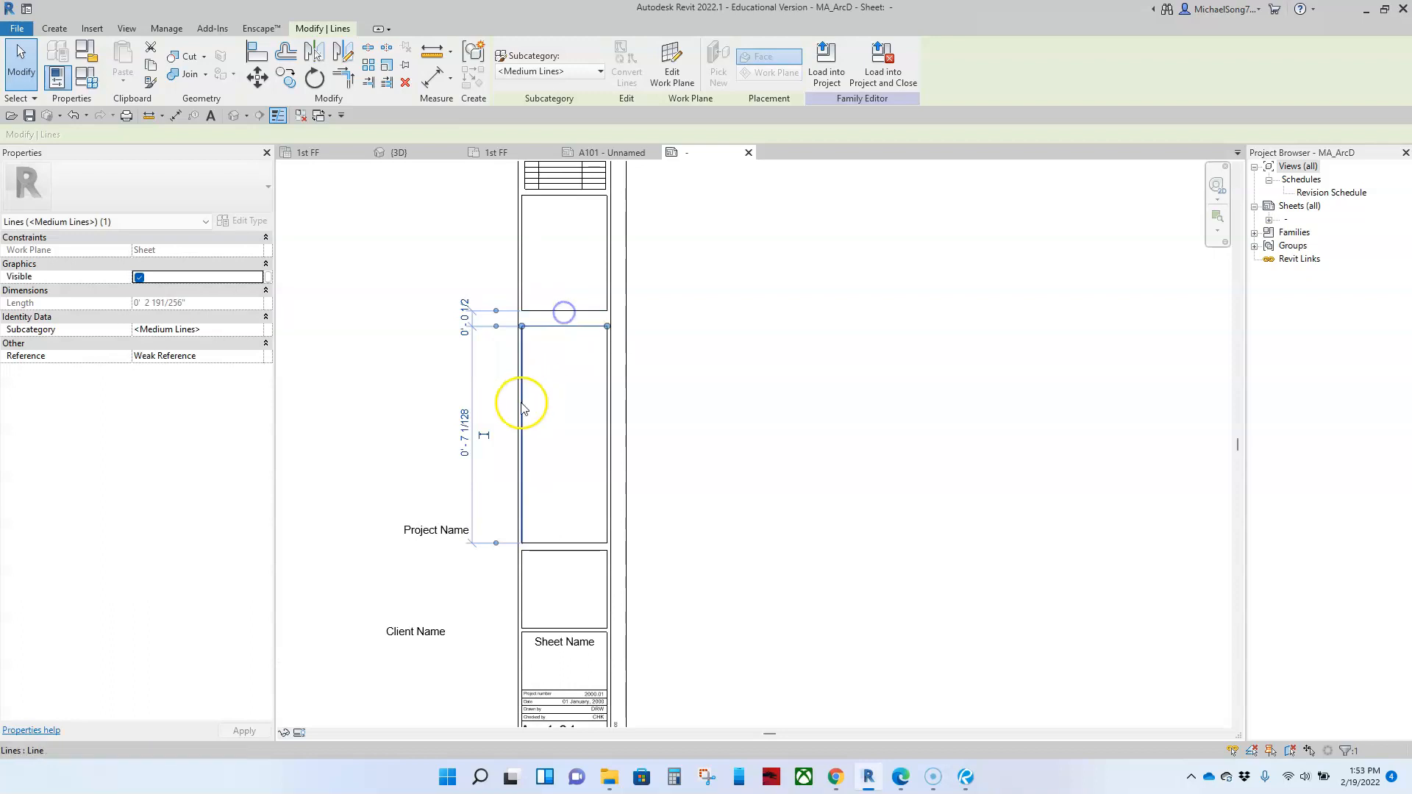
Step: Rotate the Project Name label to read vertically and place it inside the tall middle box near its inner edge
{"action": "left_click", "coordinate": [494, 450]}
{"action": "left_click", "coordinate": [438, 530]}
{"action": "left_click_drag", "start_coordinate": [493, 530], "coordinate": [416, 372]}
{"action": "left_click_drag", "start_coordinate": [439, 555], "coordinate": [541, 463]}
{"action": "left_click", "coordinate": [463, 461]}
{"action": "scroll", "coordinate": [464, 460], "scroll_direction": "down", "scroll_amount": 3}
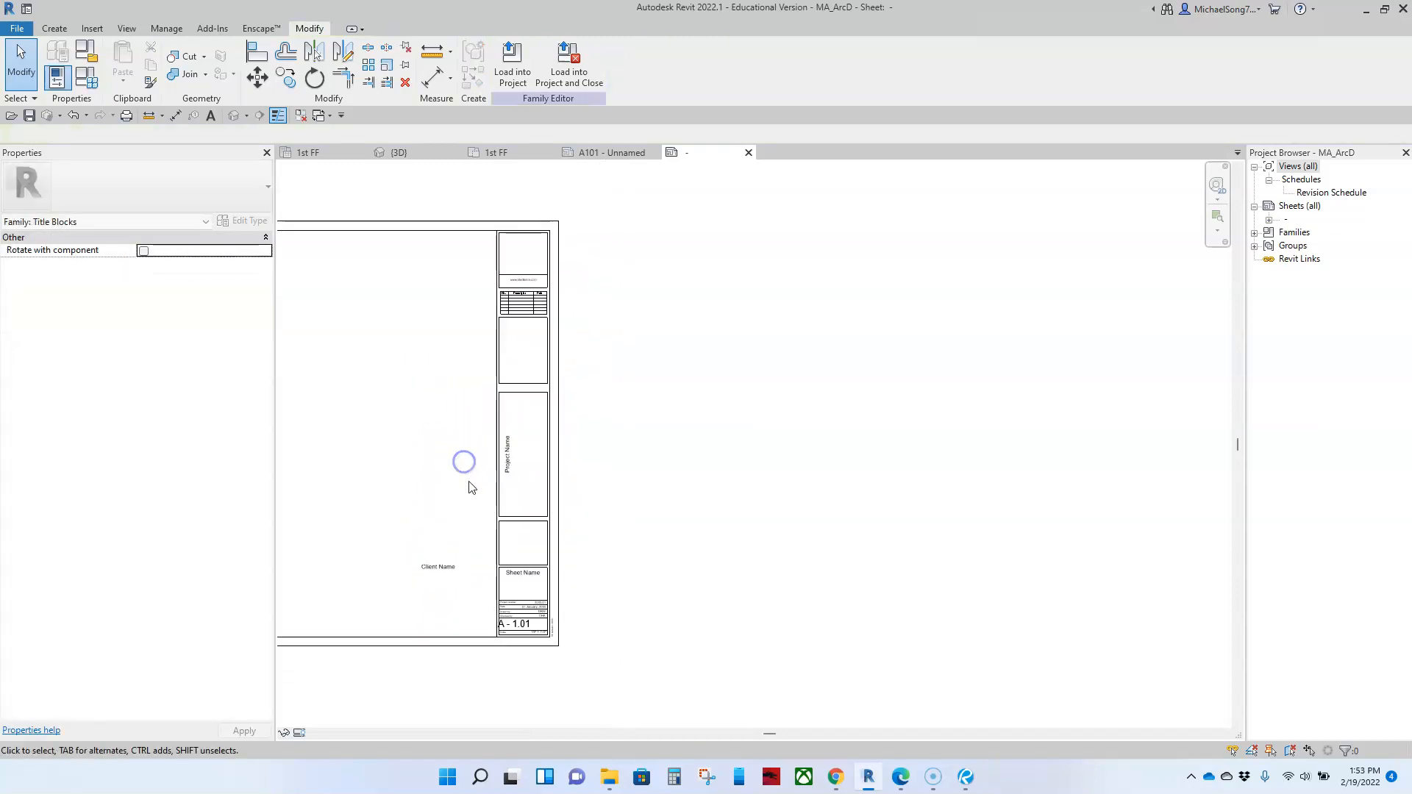
Step: Move the Client Name label up in the drawing area, level with the tall box holding Project Name
{"action": "middle_click_drag", "start_coordinate": [464, 461], "coordinate": [659, 525]}
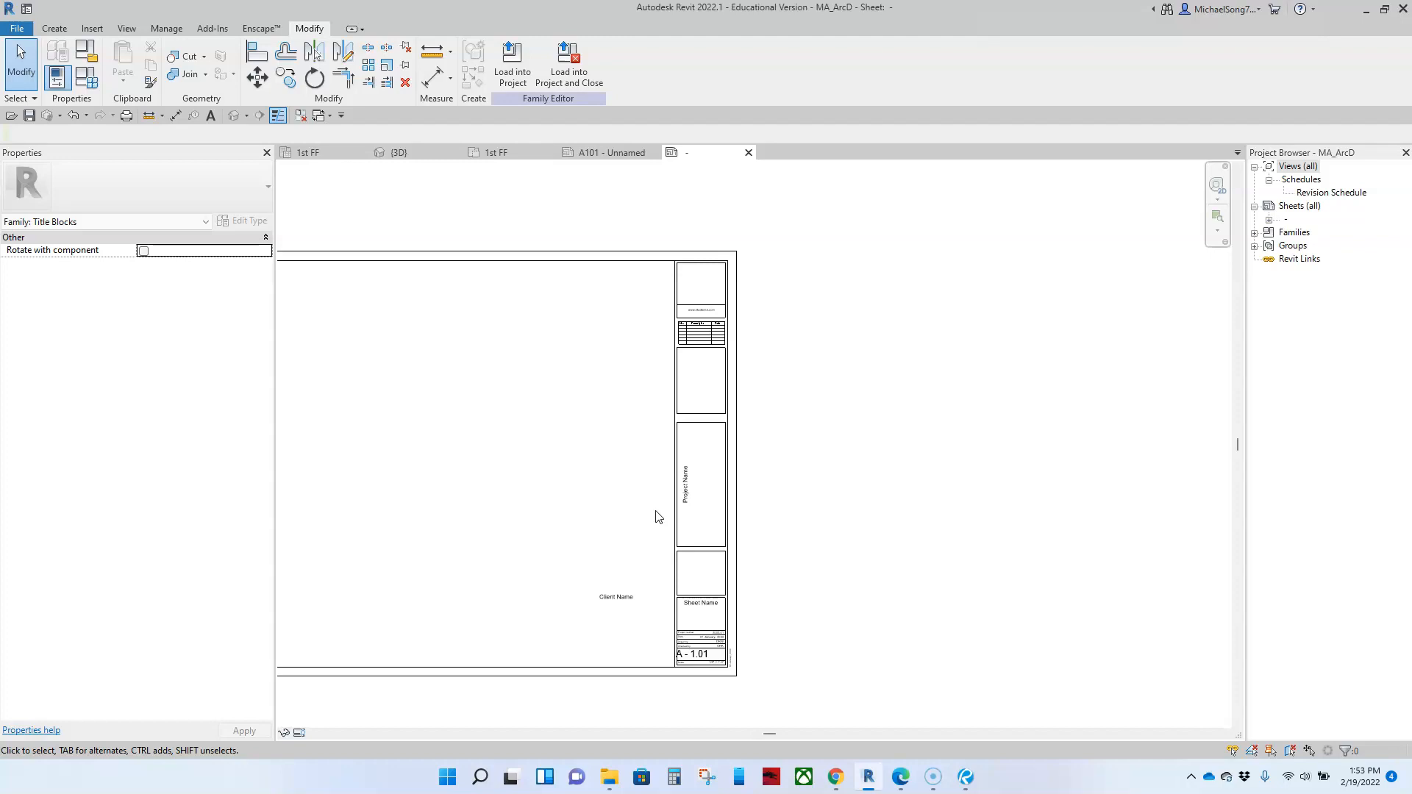
{"action": "left_click", "coordinate": [712, 489]}
{"action": "middle_click_drag", "start_coordinate": [711, 486], "coordinate": [793, 437]}
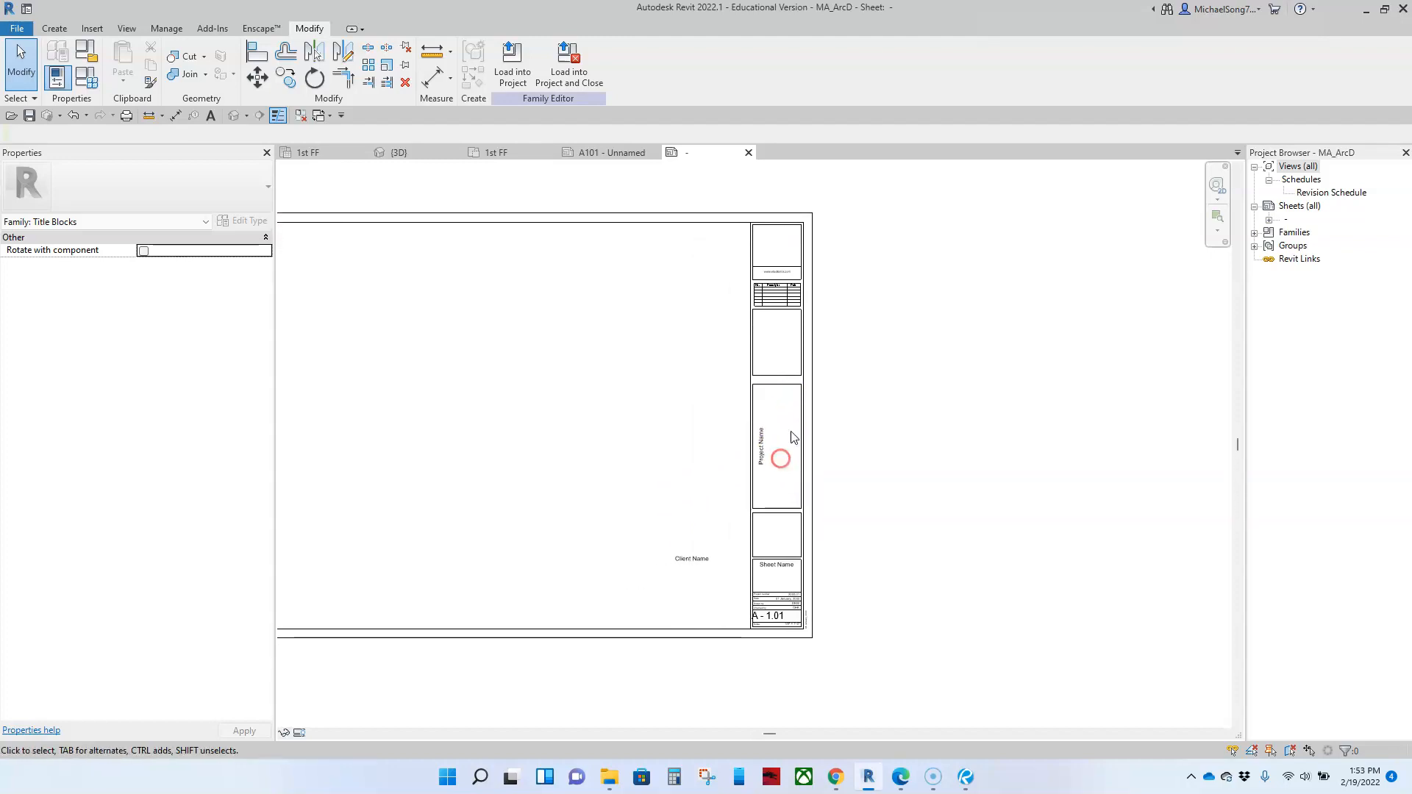
{"action": "left_click", "coordinate": [699, 568]}
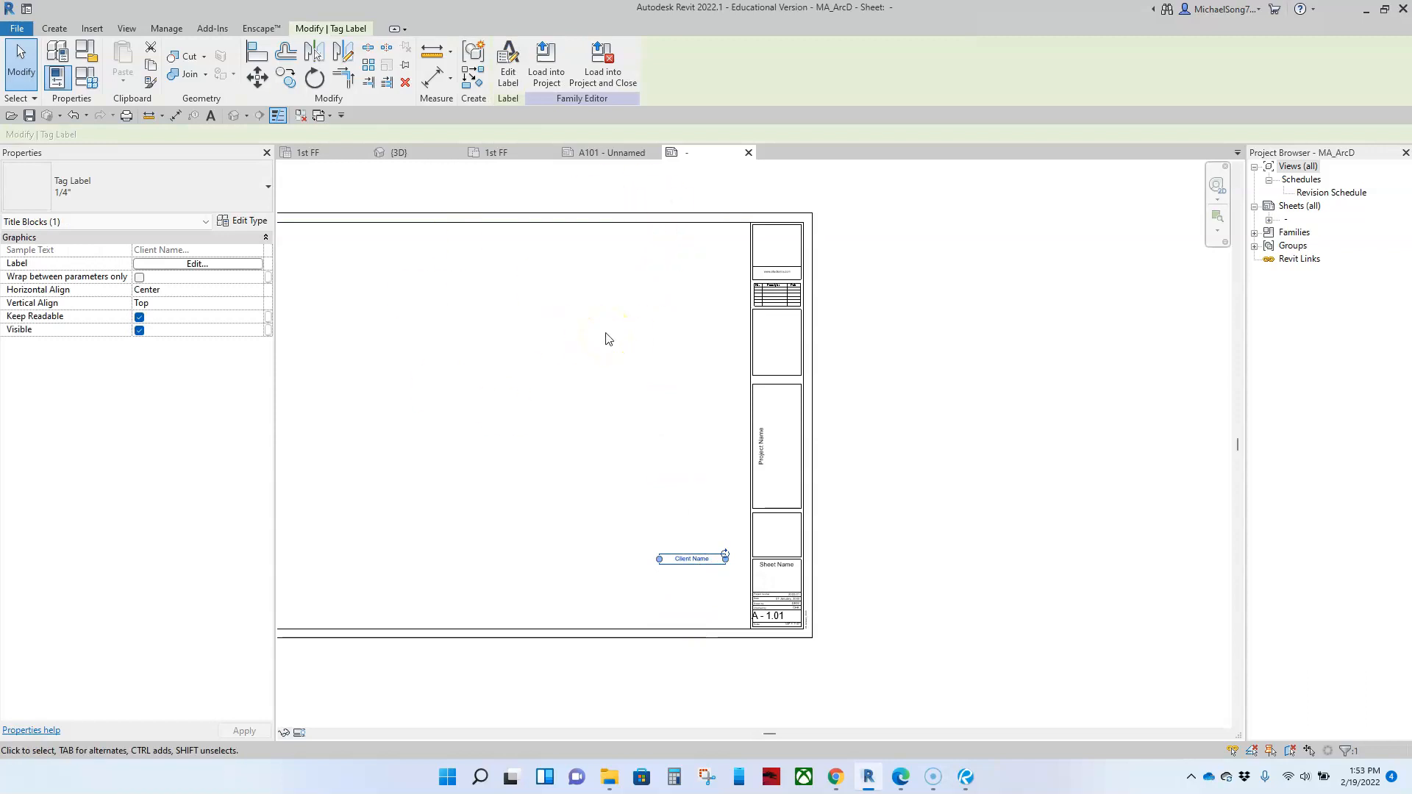
{"action": "left_click_drag", "start_coordinate": [684, 560], "coordinate": [691, 454]}
{"action": "scroll", "coordinate": [692, 454], "scroll_direction": "up", "scroll_amount": 2}
{"action": "middle_click_drag", "start_coordinate": [668, 504], "coordinate": [717, 456]}
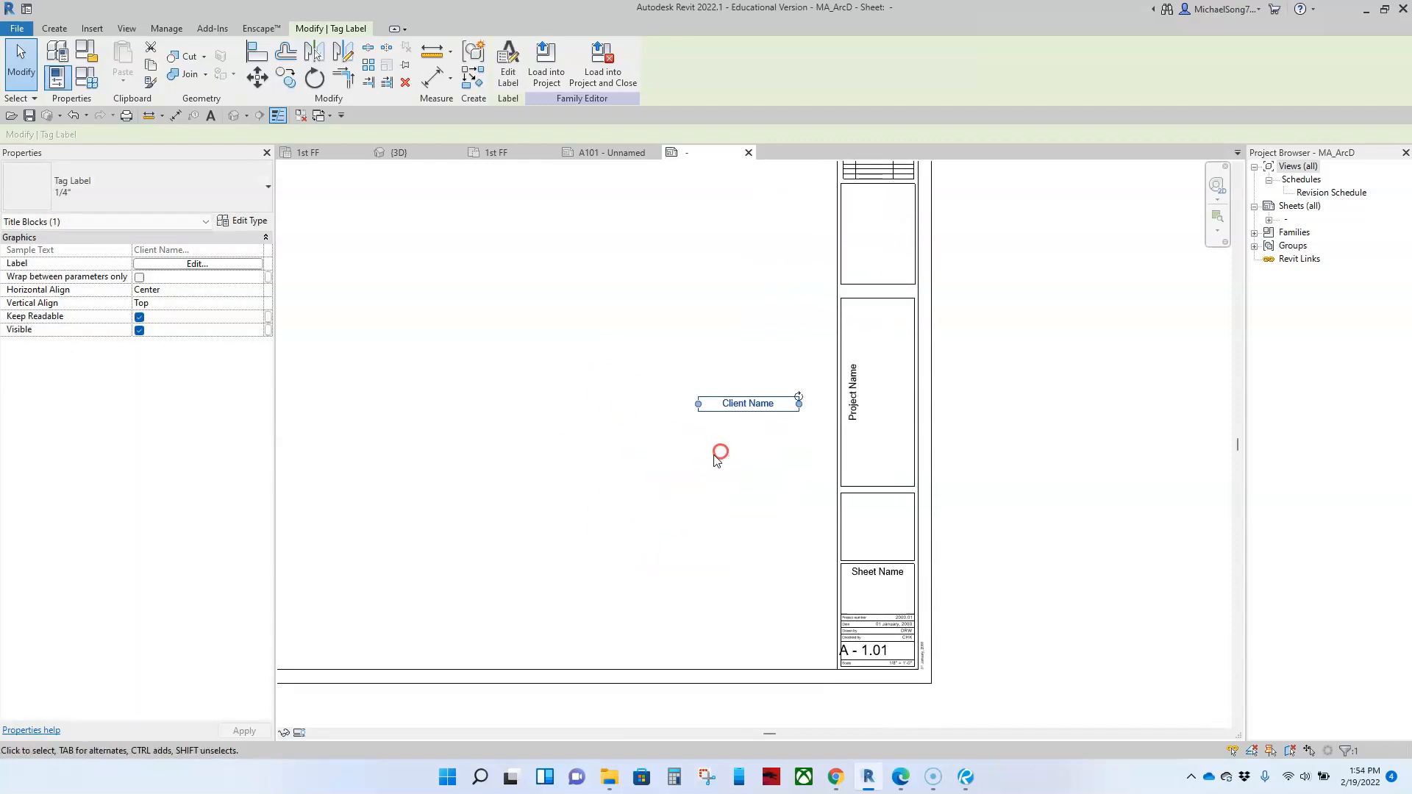
Step: Replace the Client Name parameter in the selected label with Project Address
{"action": "left_click", "coordinate": [197, 266]}
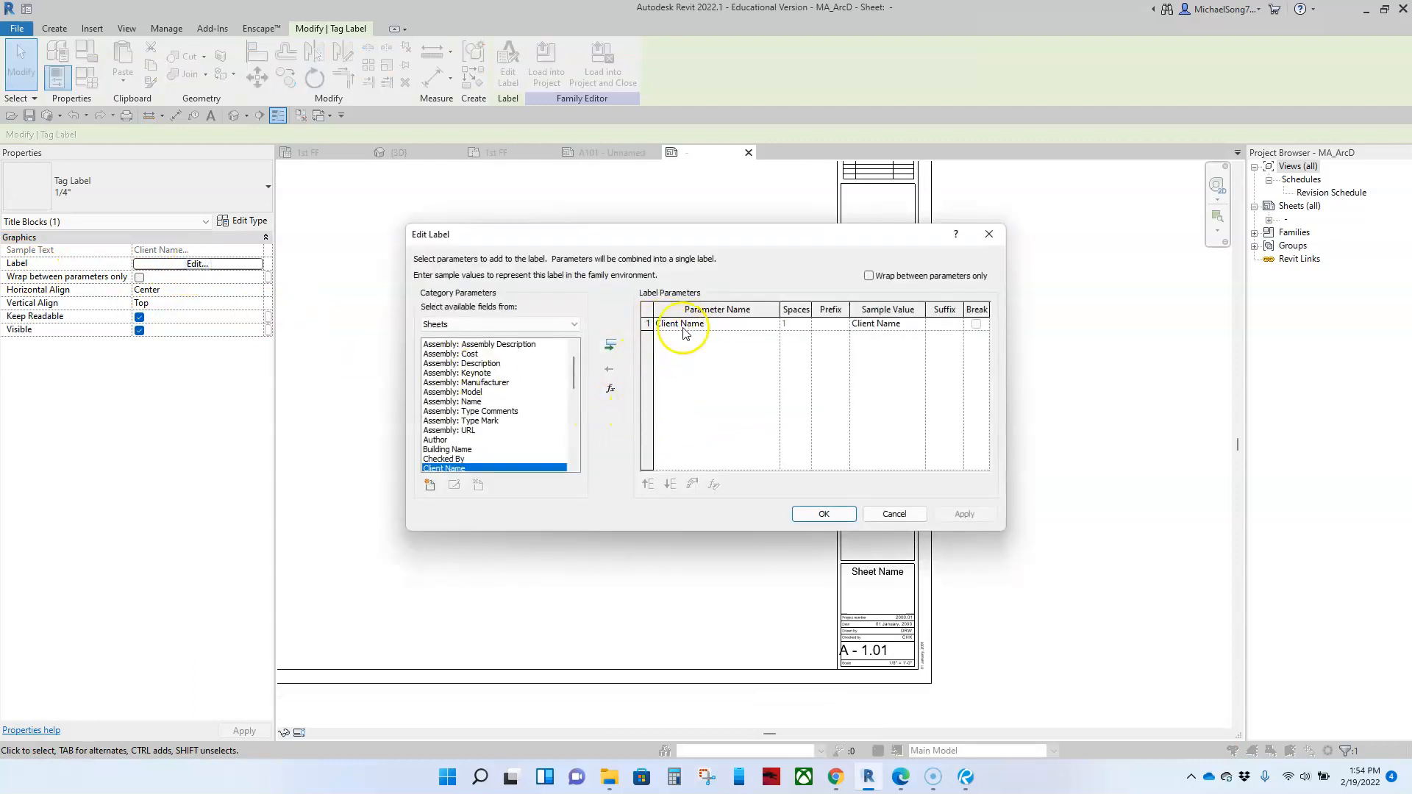
{"action": "left_click", "coordinate": [615, 376]}
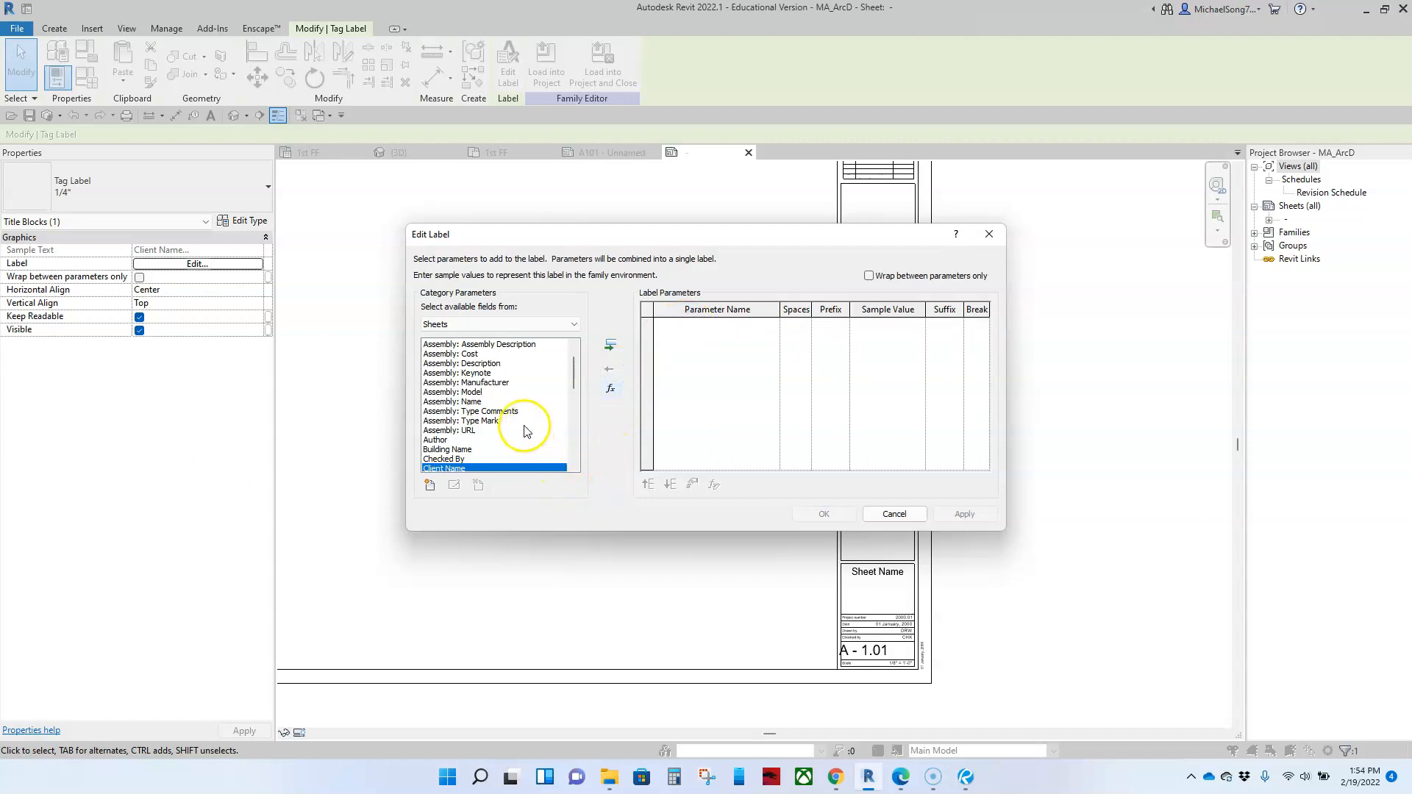
{"action": "scroll", "coordinate": [517, 422], "scroll_direction": "up", "scroll_amount": 1}
{"action": "scroll", "coordinate": [517, 422], "scroll_direction": "down", "scroll_amount": 5}
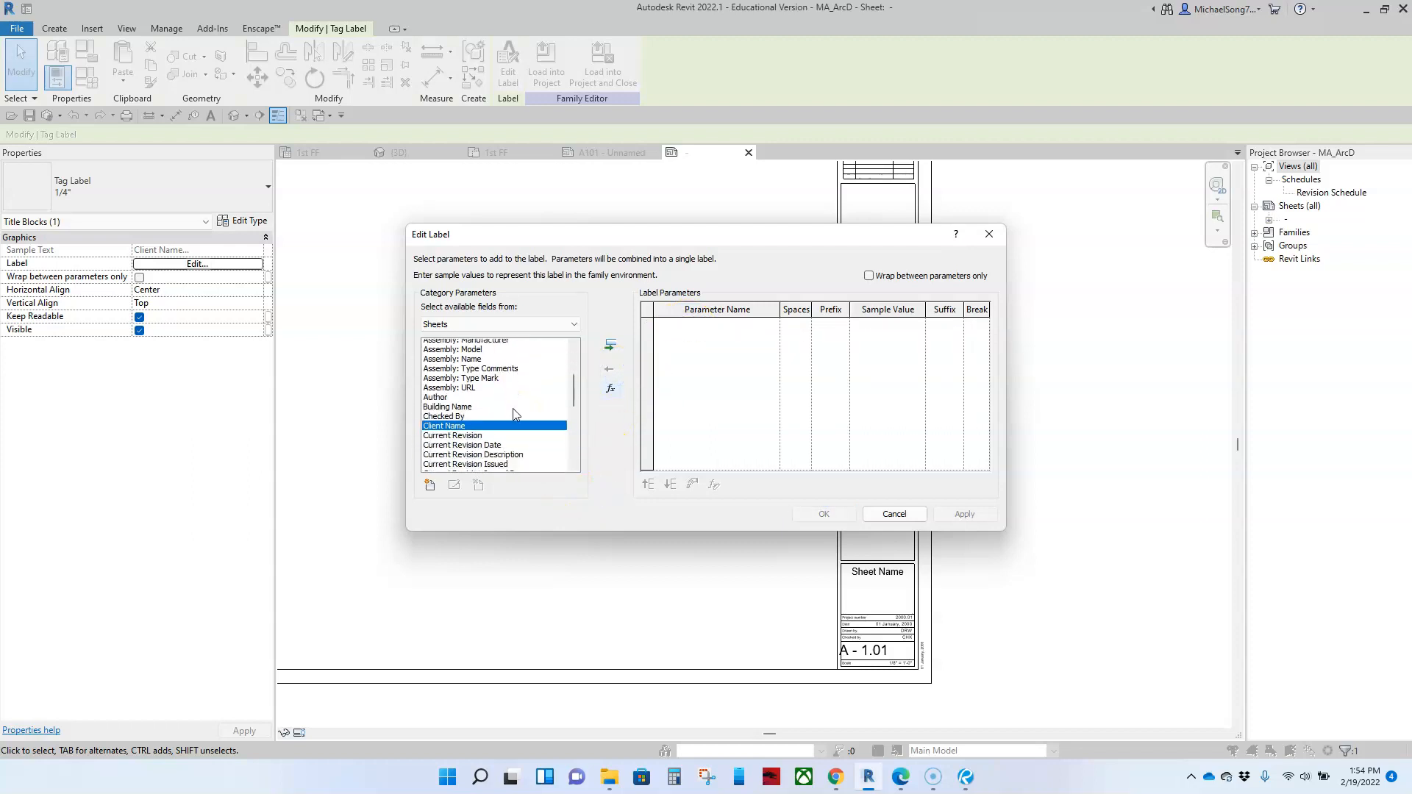
{"action": "scroll", "coordinate": [514, 414], "scroll_direction": "down", "scroll_amount": 4}
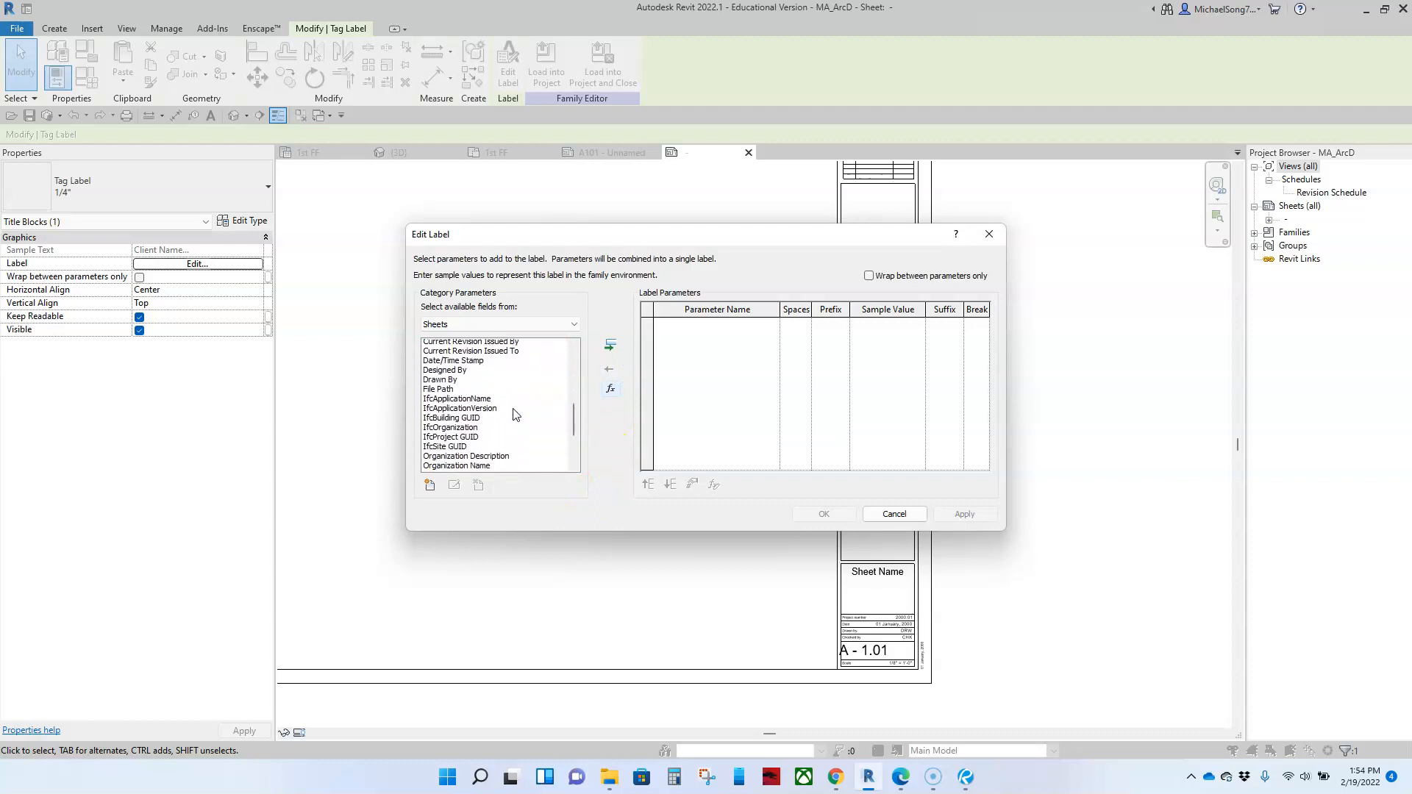
{"action": "left_click", "coordinate": [469, 441]}
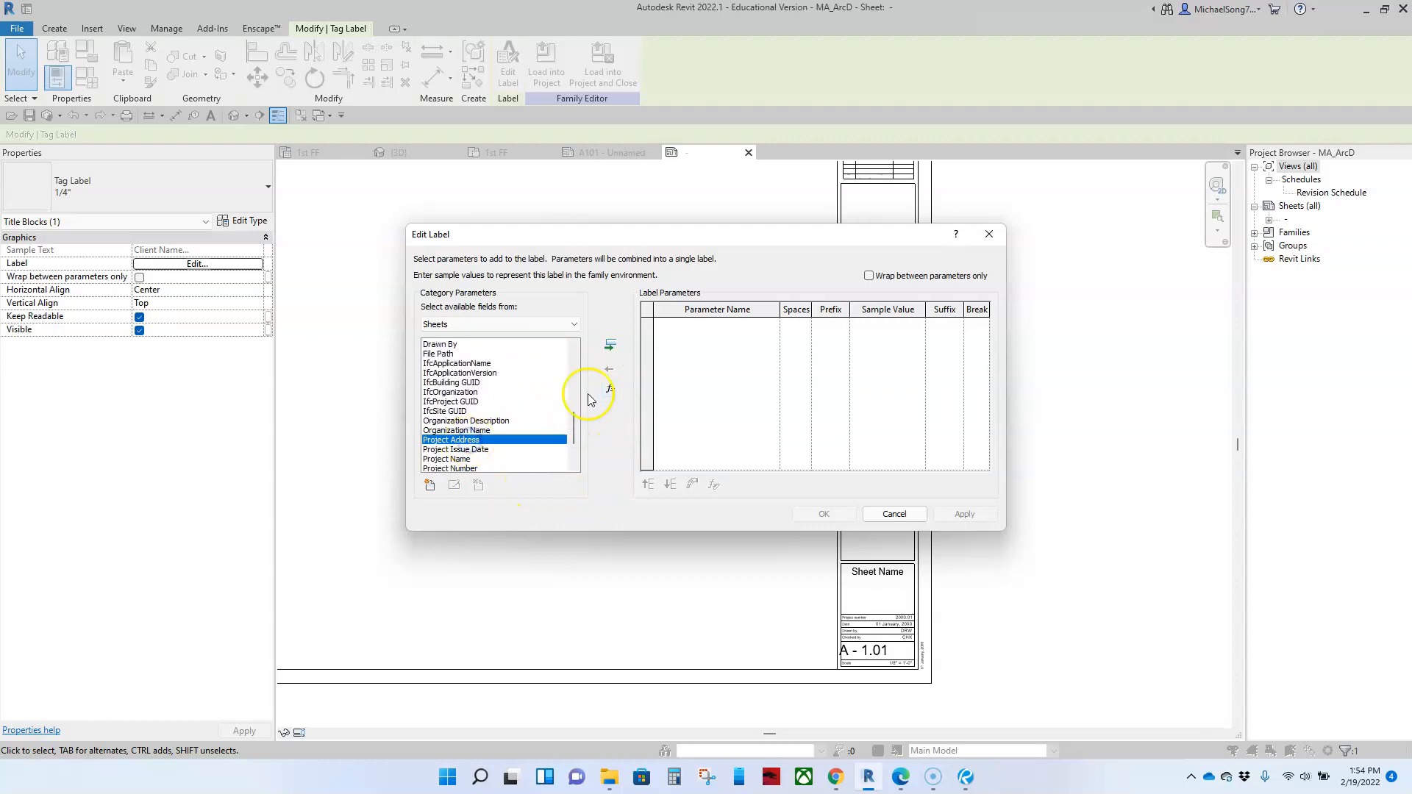
{"action": "left_click", "coordinate": [611, 345]}
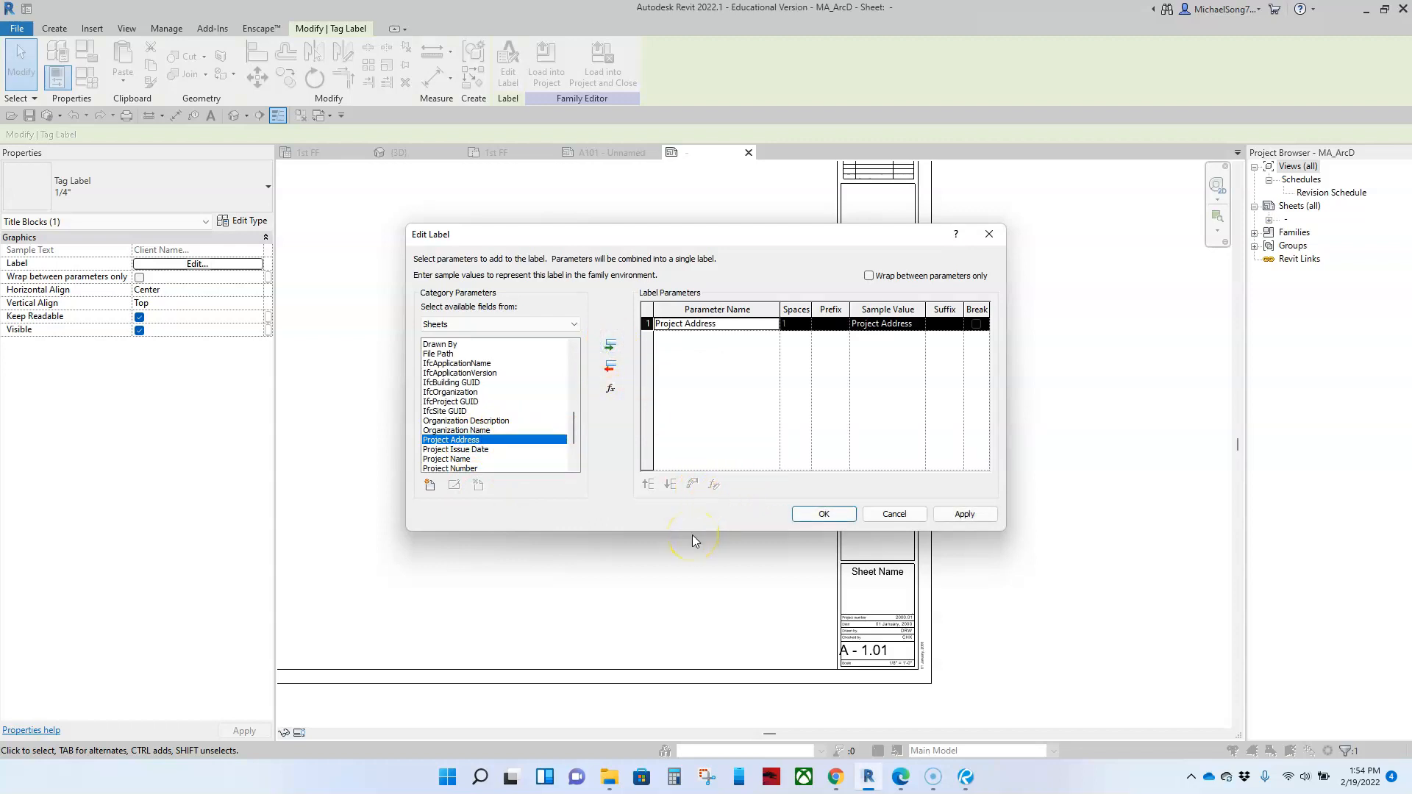
{"action": "left_click", "coordinate": [825, 517]}
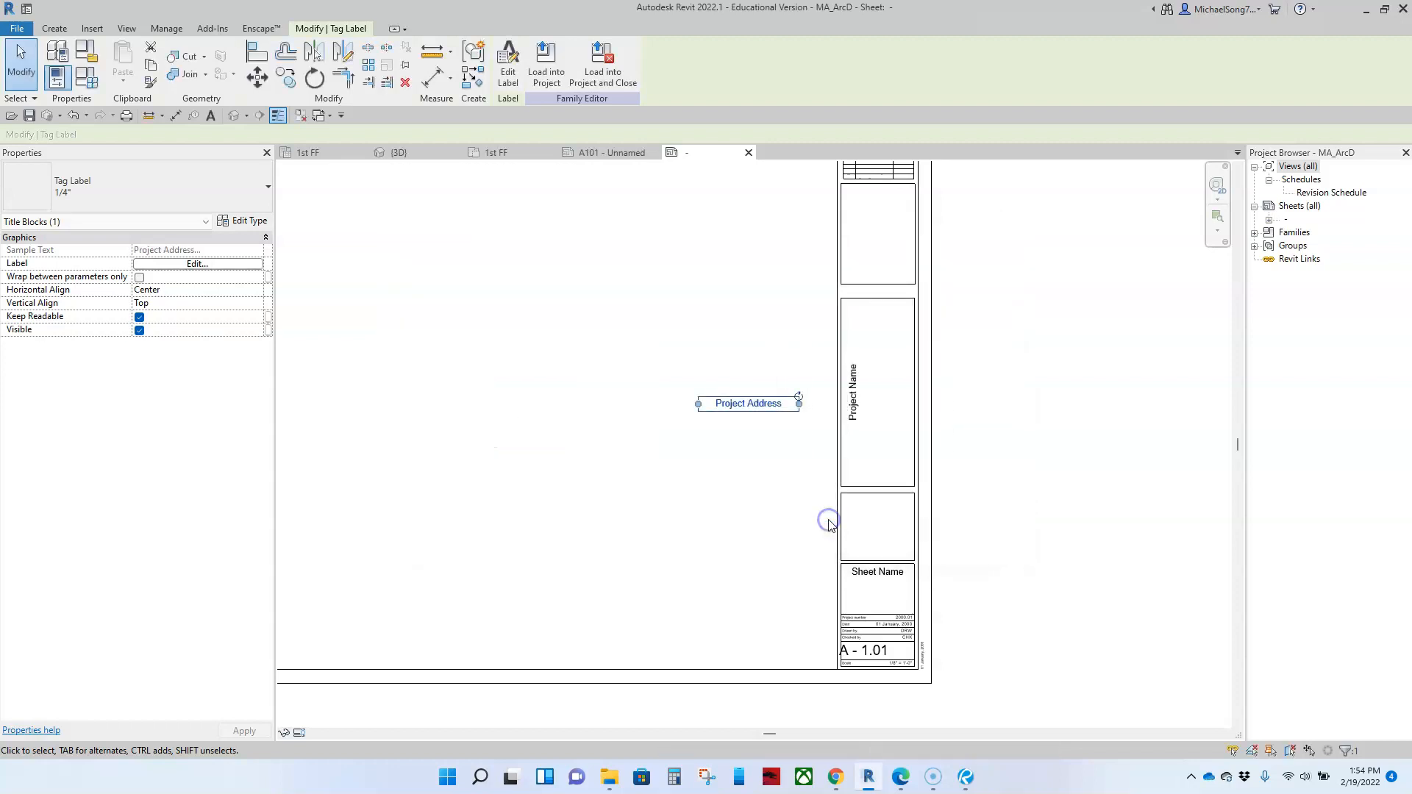
Step: Rotate the Project Address label to read vertically and place it beside Project Name in the tall box
{"action": "left_click_drag", "start_coordinate": [798, 401], "coordinate": [799, 403]}
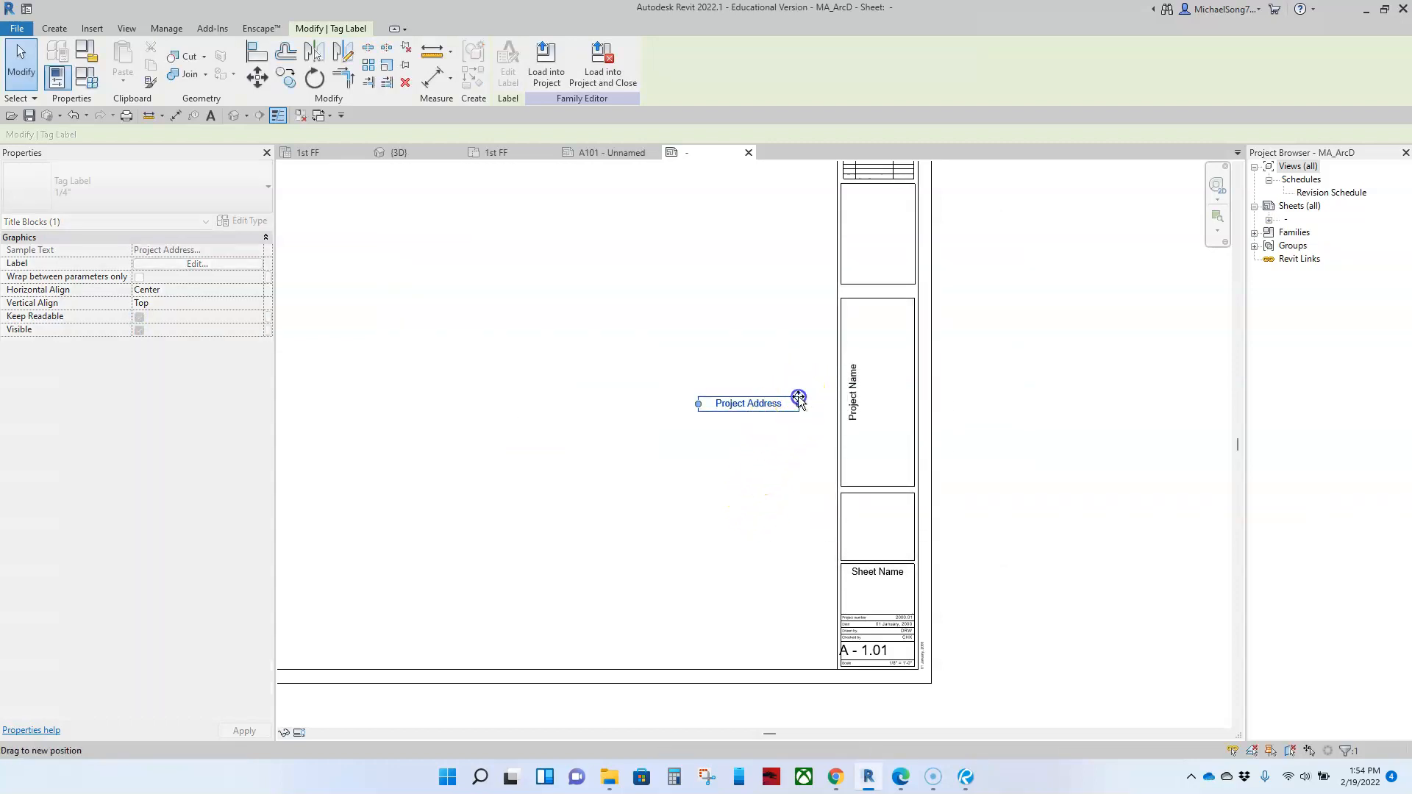
{"action": "left_click_drag", "start_coordinate": [788, 303], "coordinate": [737, 277]}
{"action": "left_click_drag", "start_coordinate": [747, 409], "coordinate": [865, 395]}
{"action": "left_click", "coordinate": [988, 422]}
{"action": "scroll", "coordinate": [911, 434], "scroll_direction": "up", "scroll_amount": 3}
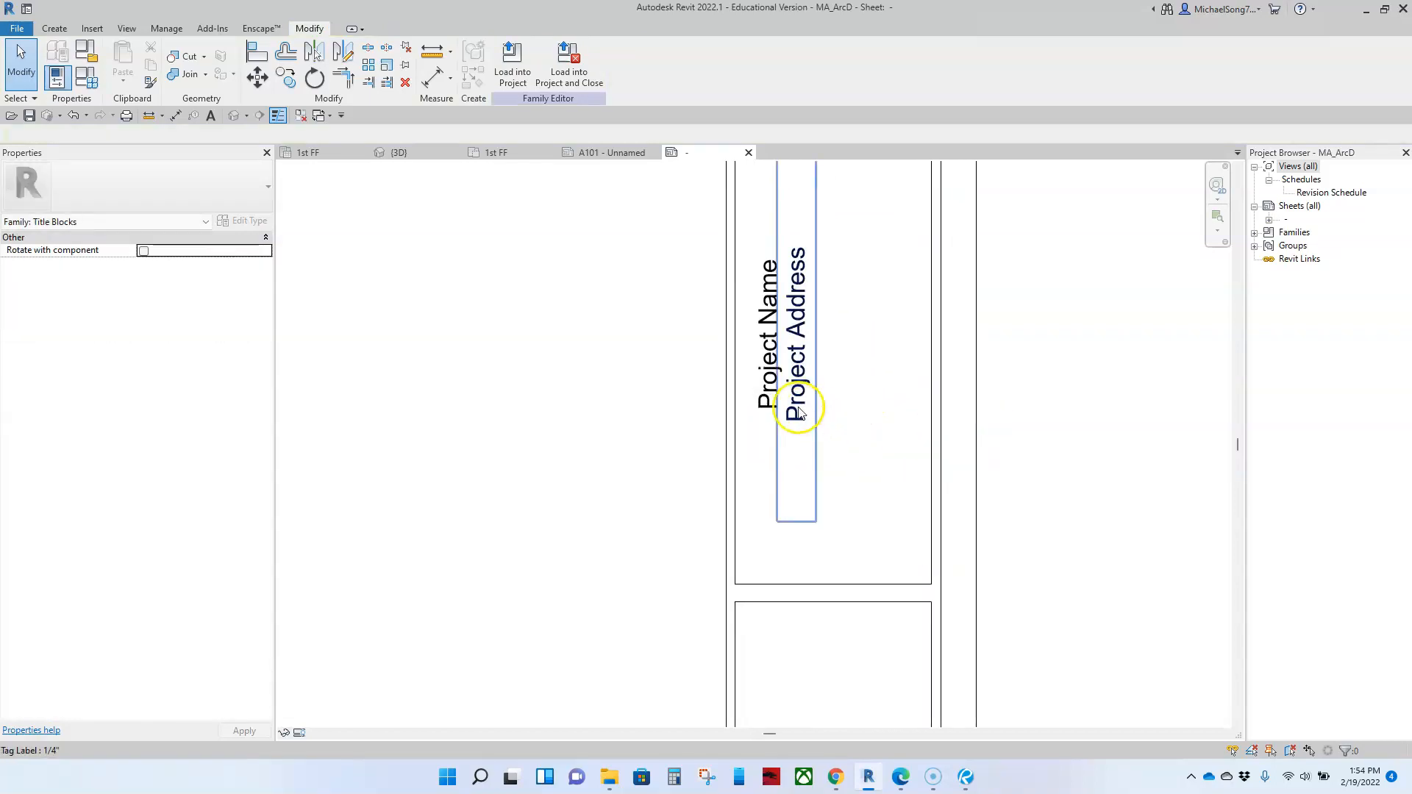
Step: Shift Project Name closer to the box's inner edge and nudge Project Address away to widen their gap
{"action": "left_click", "coordinate": [769, 393]}
{"action": "left_click_drag", "start_coordinate": [772, 395], "coordinate": [767, 395]}
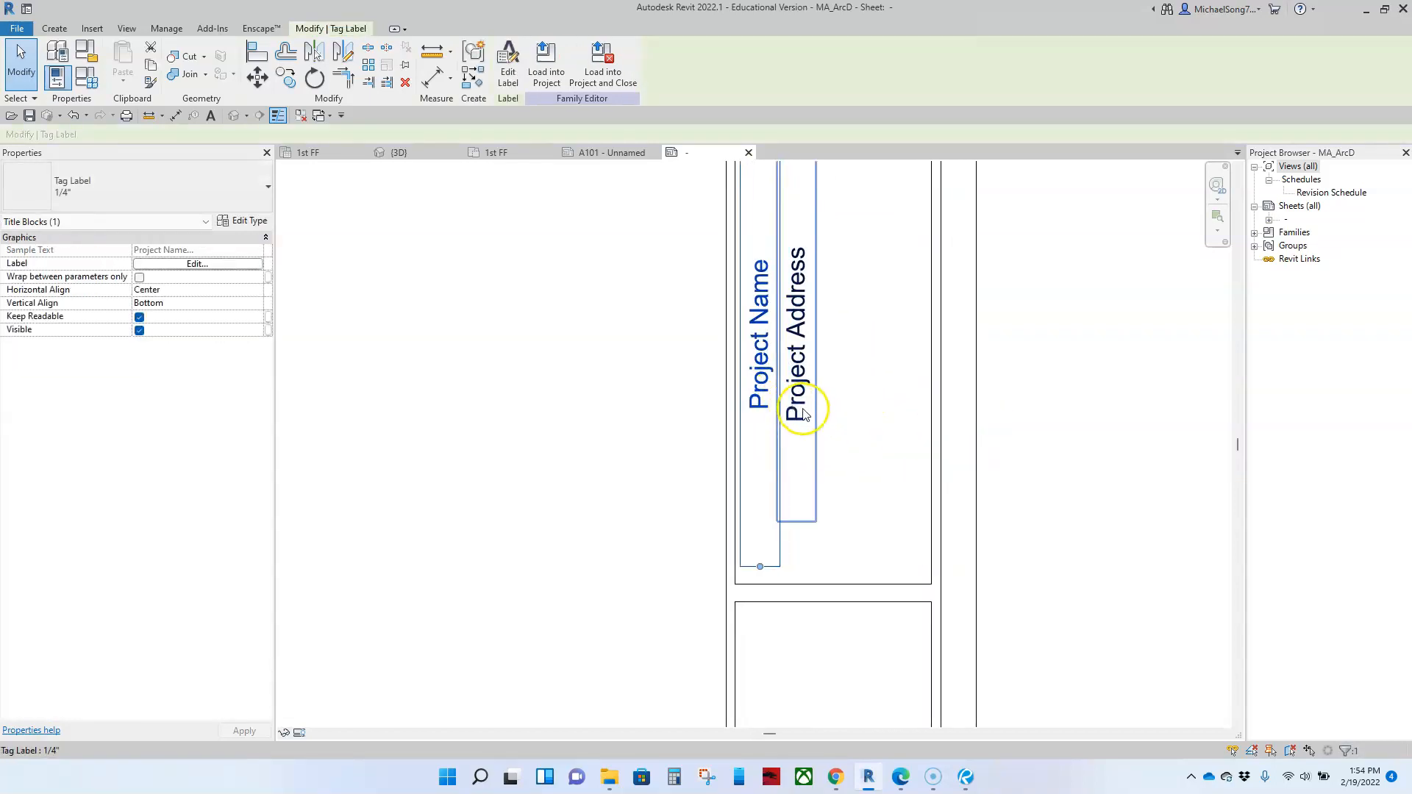
{"action": "scroll", "coordinate": [1123, 462], "scroll_direction": "down", "scroll_amount": 2}
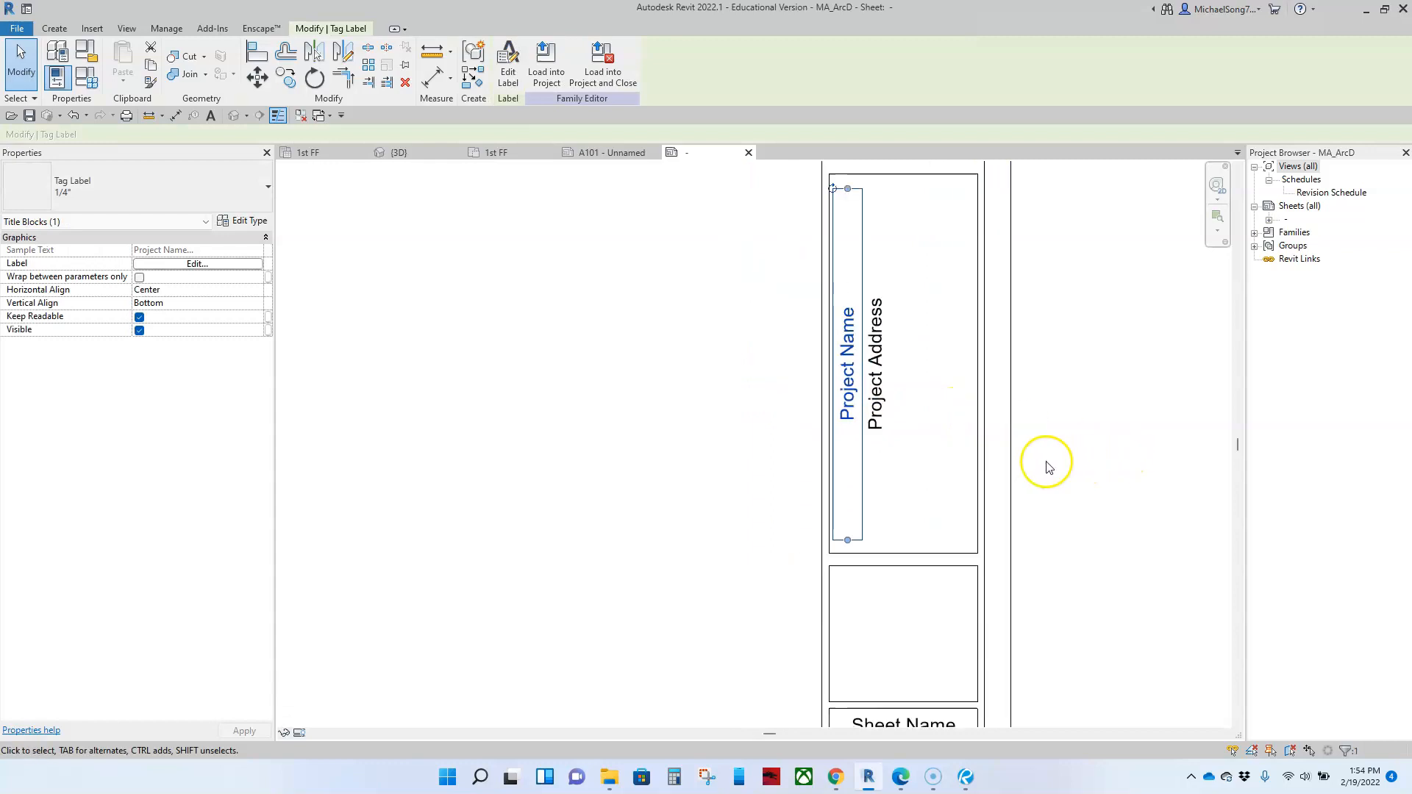
{"action": "left_click", "coordinate": [883, 412]}
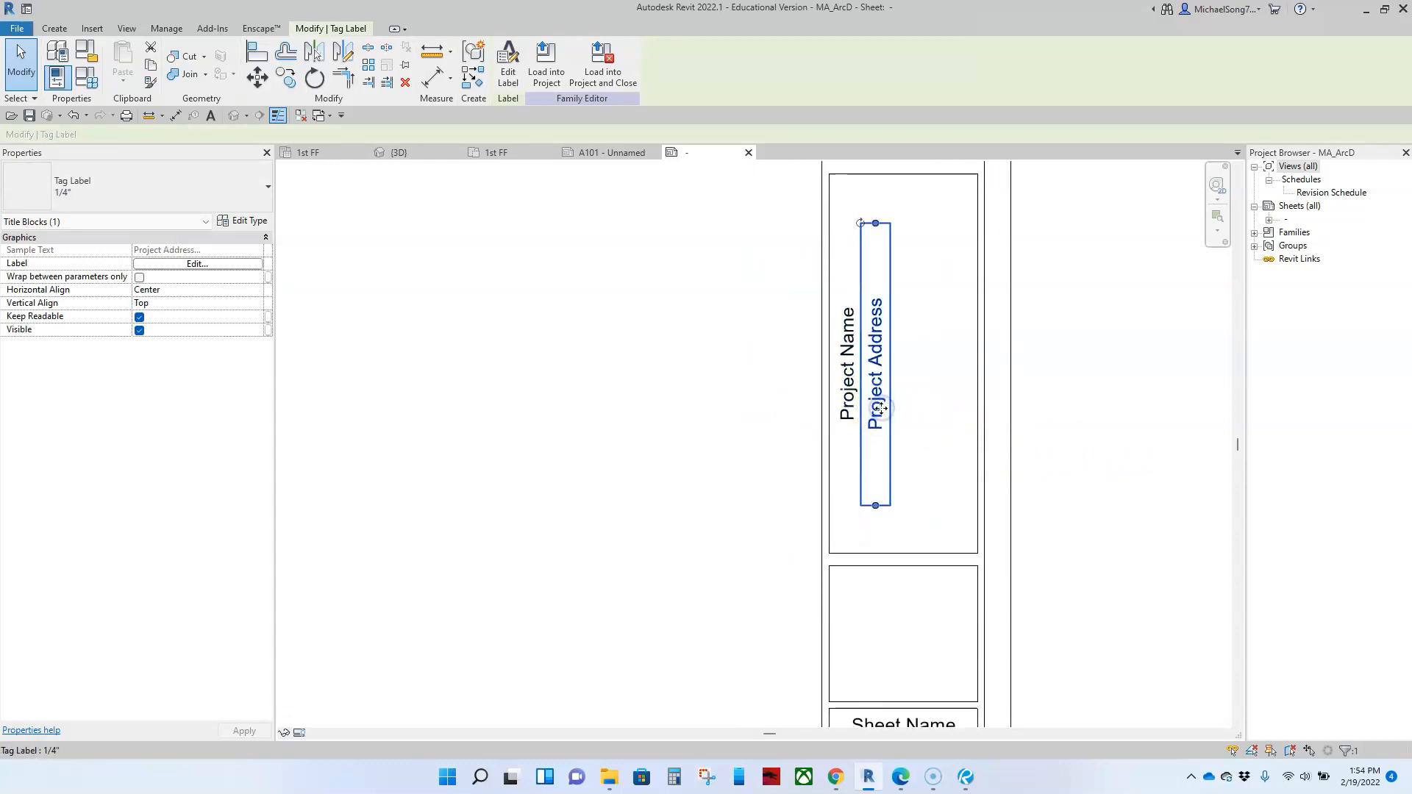
{"action": "key", "text": "Right"}
{"action": "key", "text": "Right"}
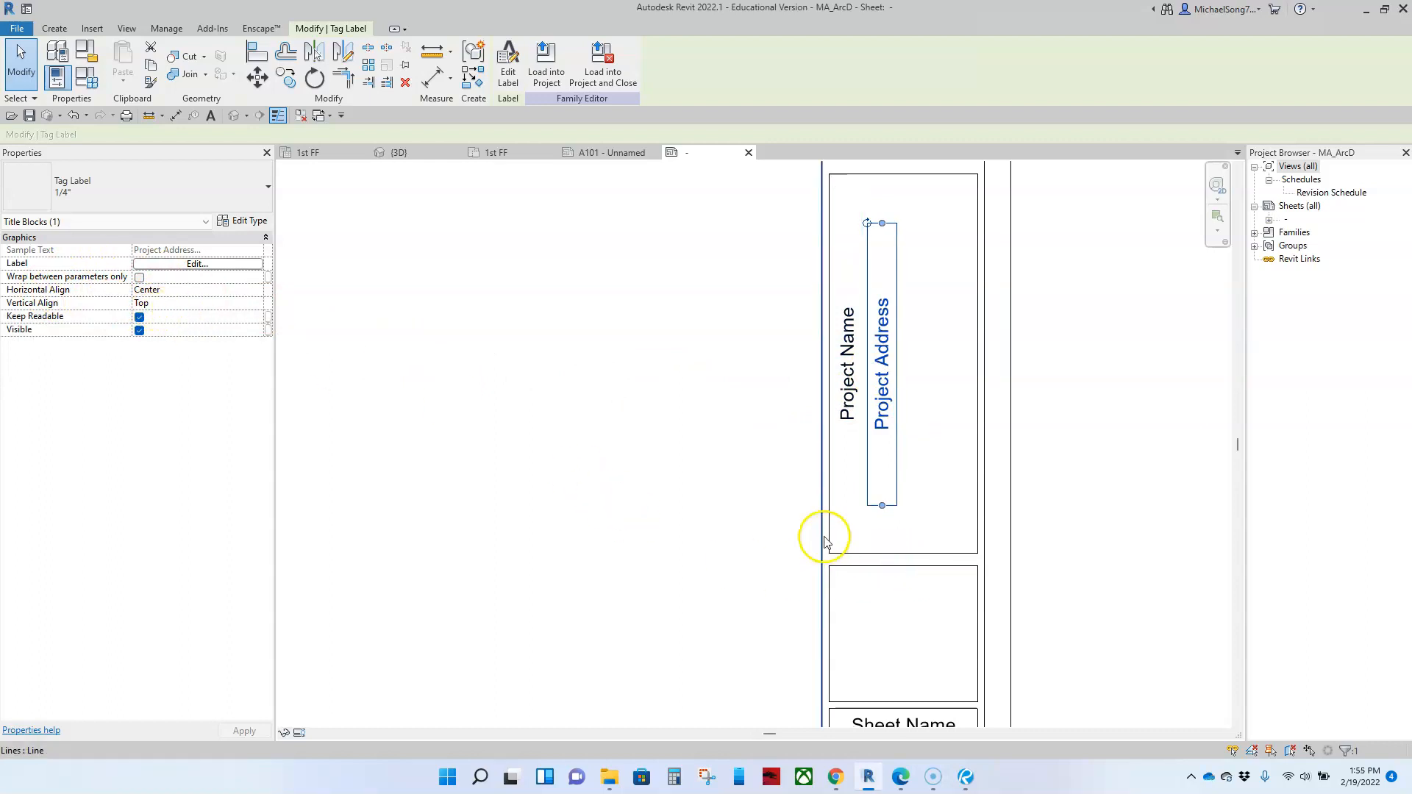
Step: Set the Project Address label's horizontal alignment to Center
{"action": "left_click", "coordinate": [253, 289]}
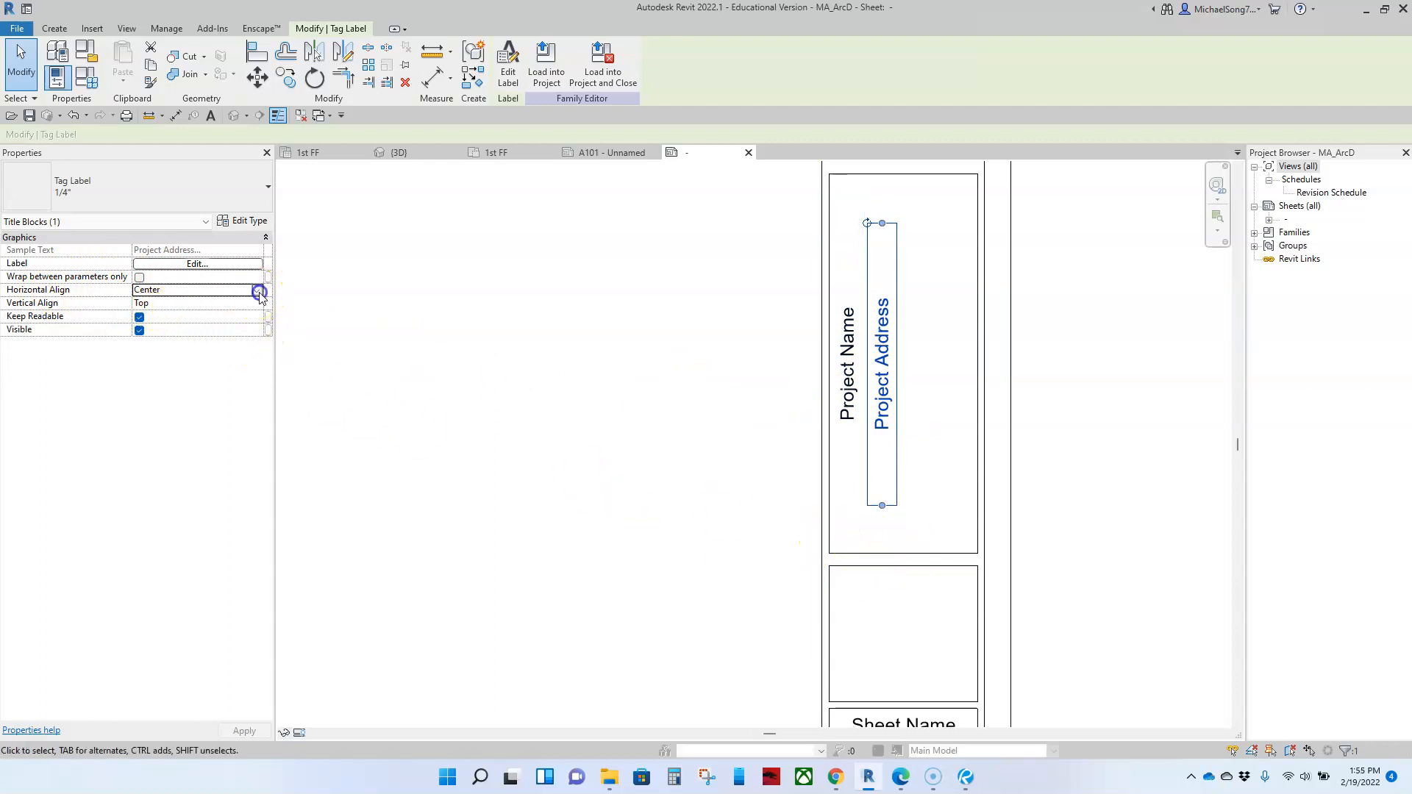
{"action": "left_click", "coordinate": [256, 290]}
{"action": "left_click", "coordinate": [144, 314]}
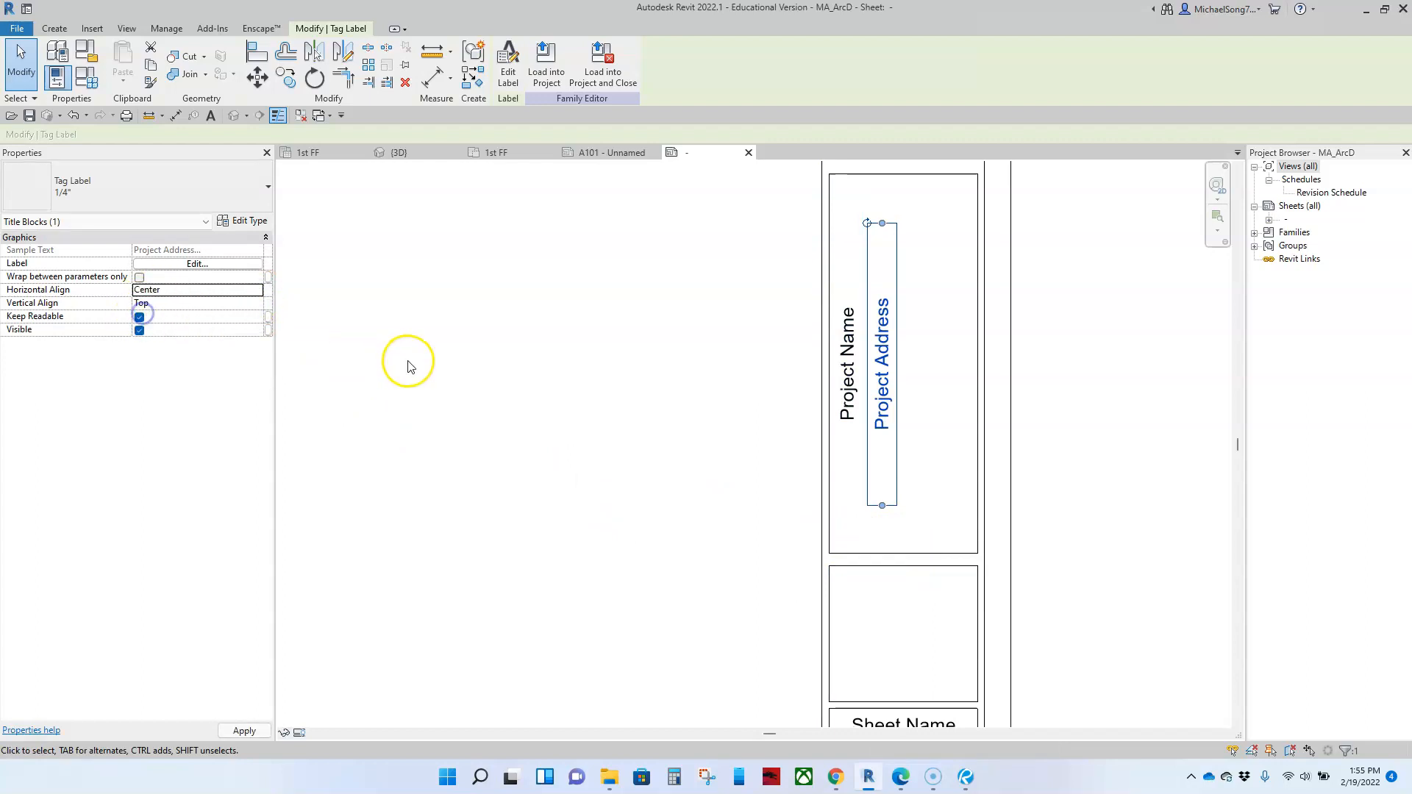
{"action": "left_click", "coordinate": [480, 373]}
Step: Check the title strip's top box, switch to File Explorer and look through the Desktop folder
{"action": "scroll", "coordinate": [520, 398], "scroll_direction": "down", "scroll_amount": 5}
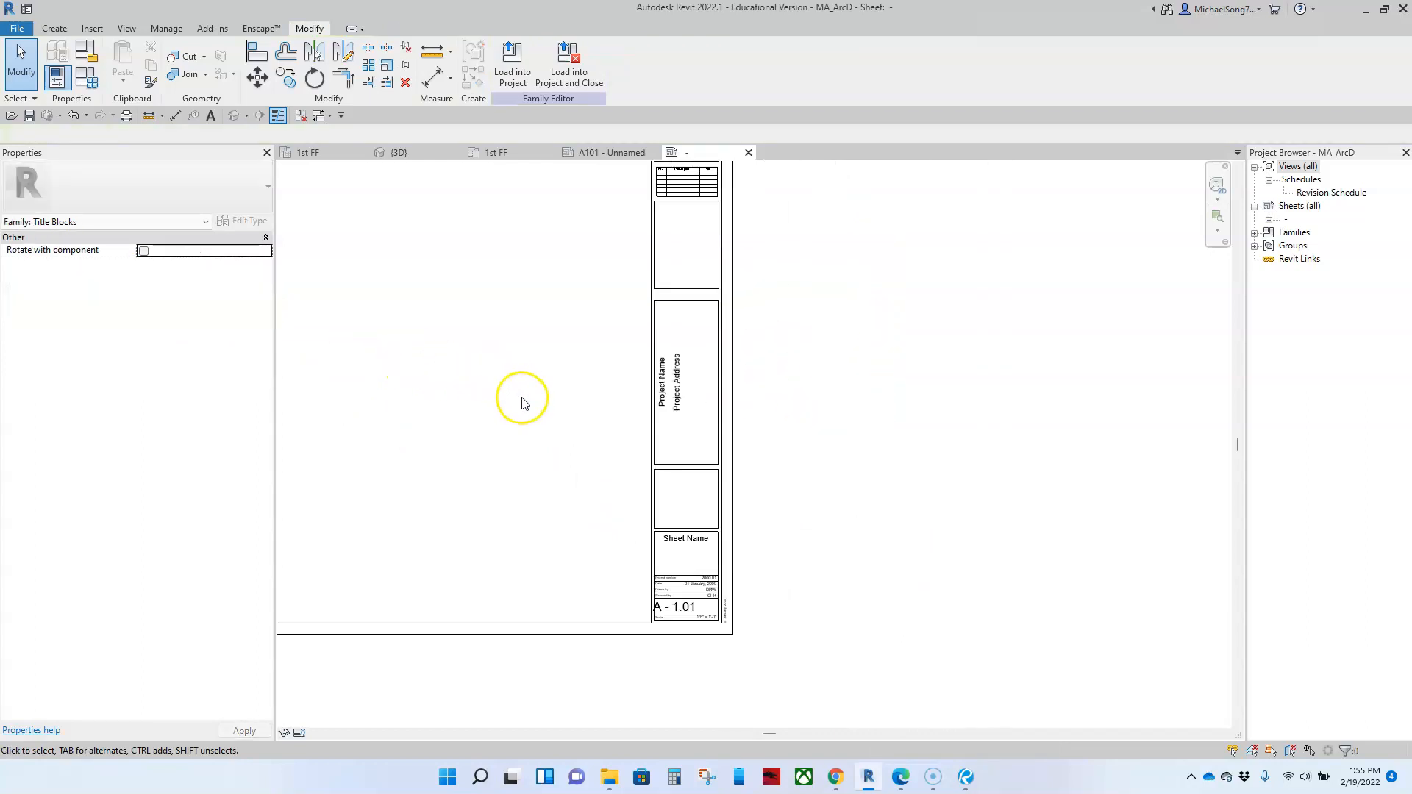
{"action": "middle_click_drag", "start_coordinate": [527, 397], "coordinate": [572, 500]}
{"action": "scroll", "coordinate": [699, 294], "scroll_direction": "up", "scroll_amount": 4}
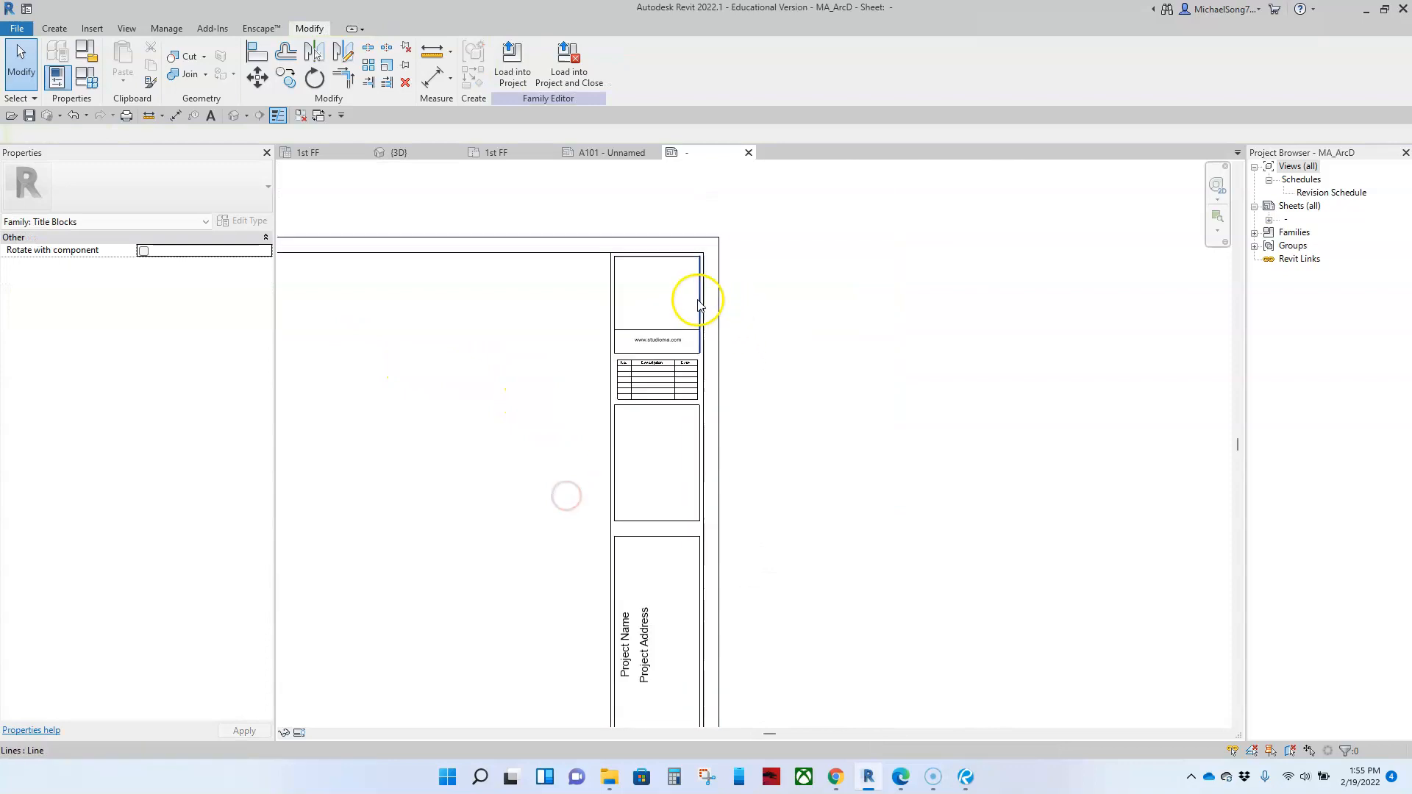
{"action": "middle_click_drag", "start_coordinate": [647, 285], "coordinate": [697, 324]}
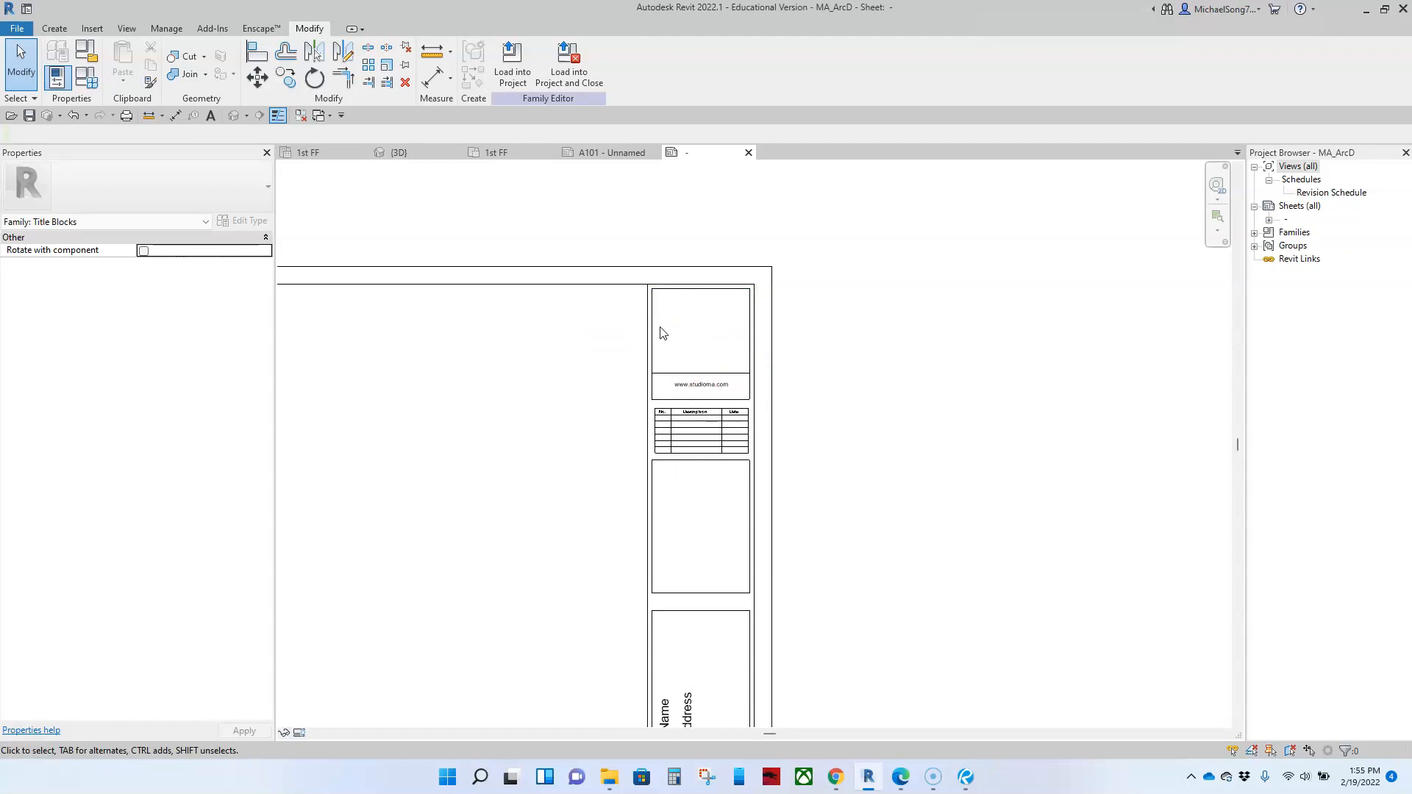
{"action": "left_click", "coordinate": [612, 767]}
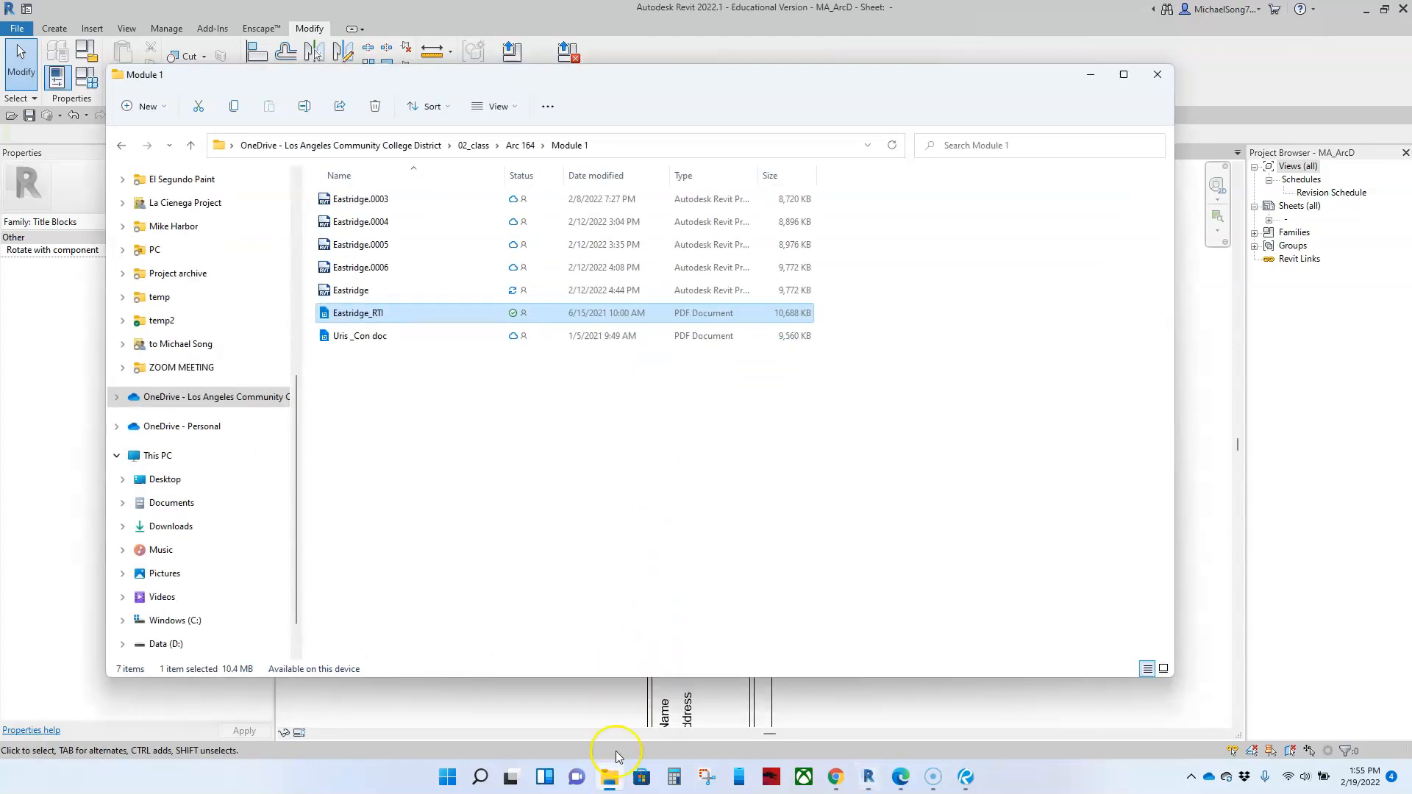
{"action": "scroll", "coordinate": [200, 309], "scroll_direction": "up", "scroll_amount": 10}
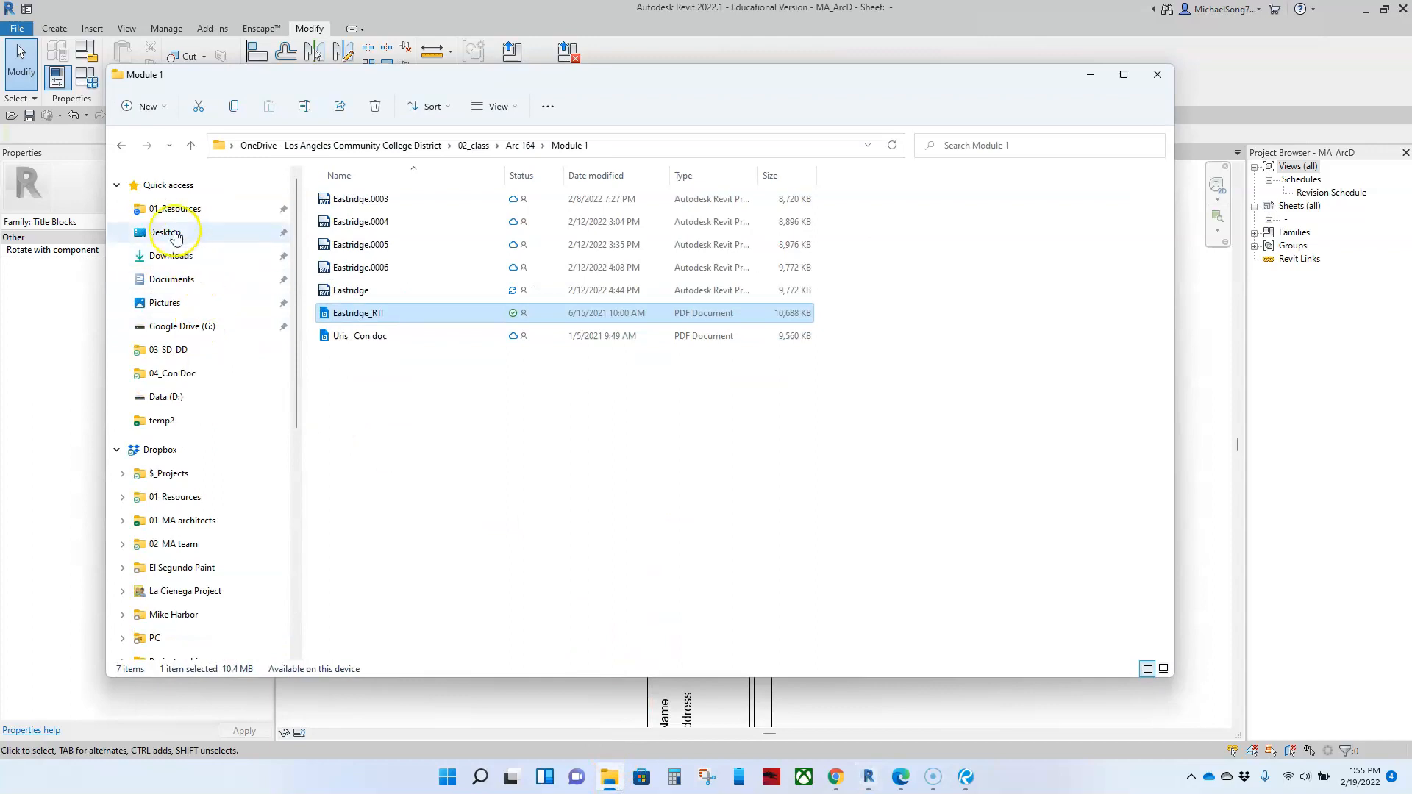
{"action": "left_click", "coordinate": [177, 232]}
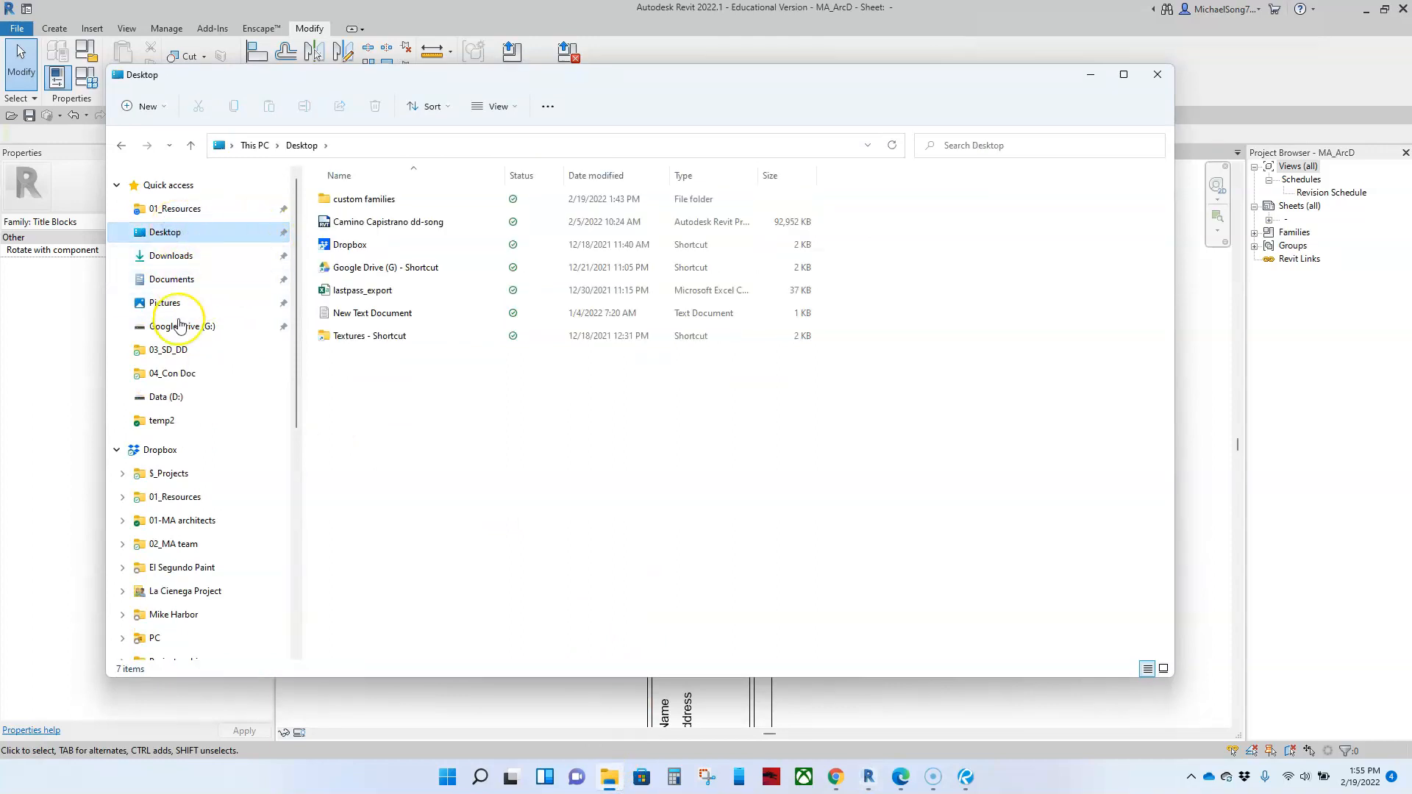
{"action": "scroll", "coordinate": [179, 426], "scroll_direction": "down", "scroll_amount": 3}
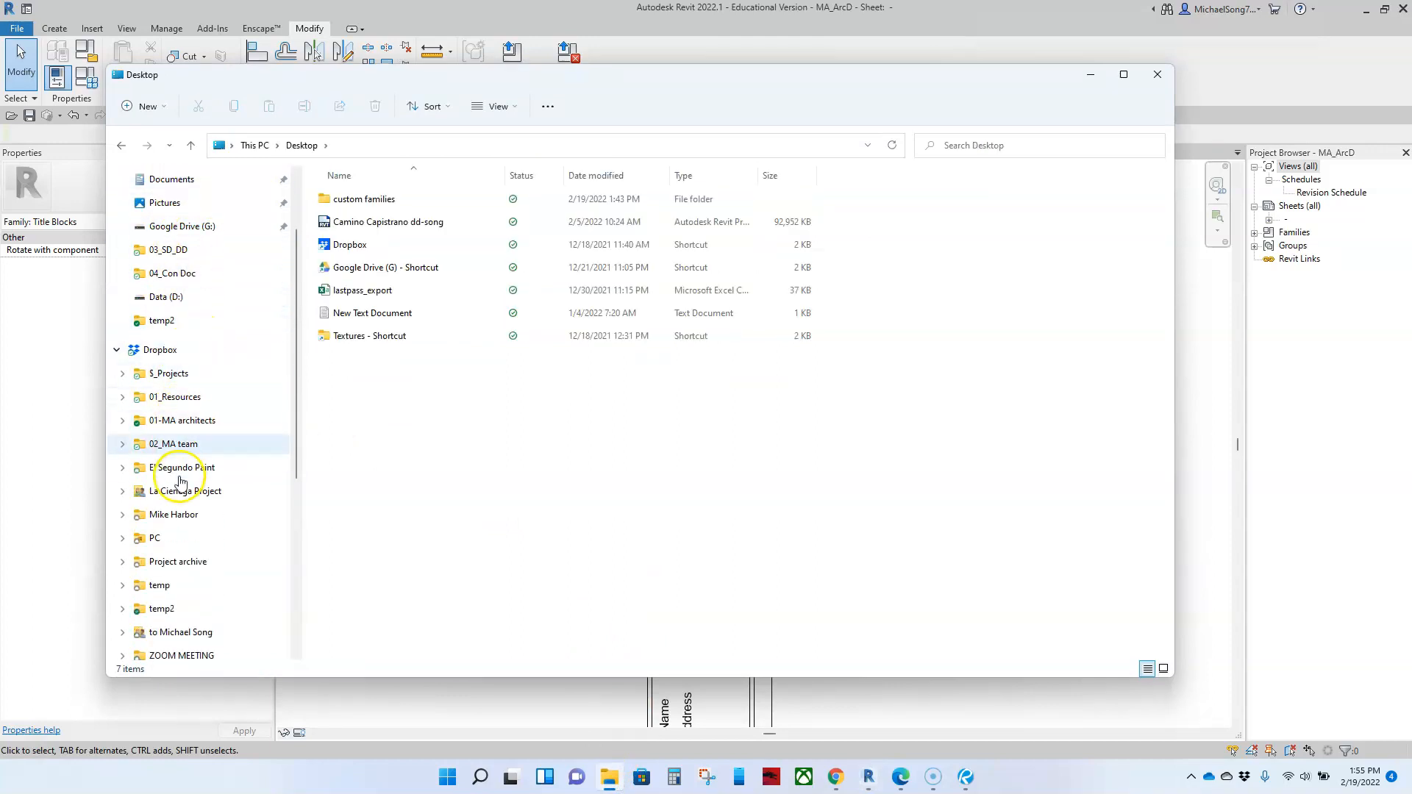
{"action": "scroll", "coordinate": [181, 483], "scroll_direction": "down", "scroll_amount": 1}
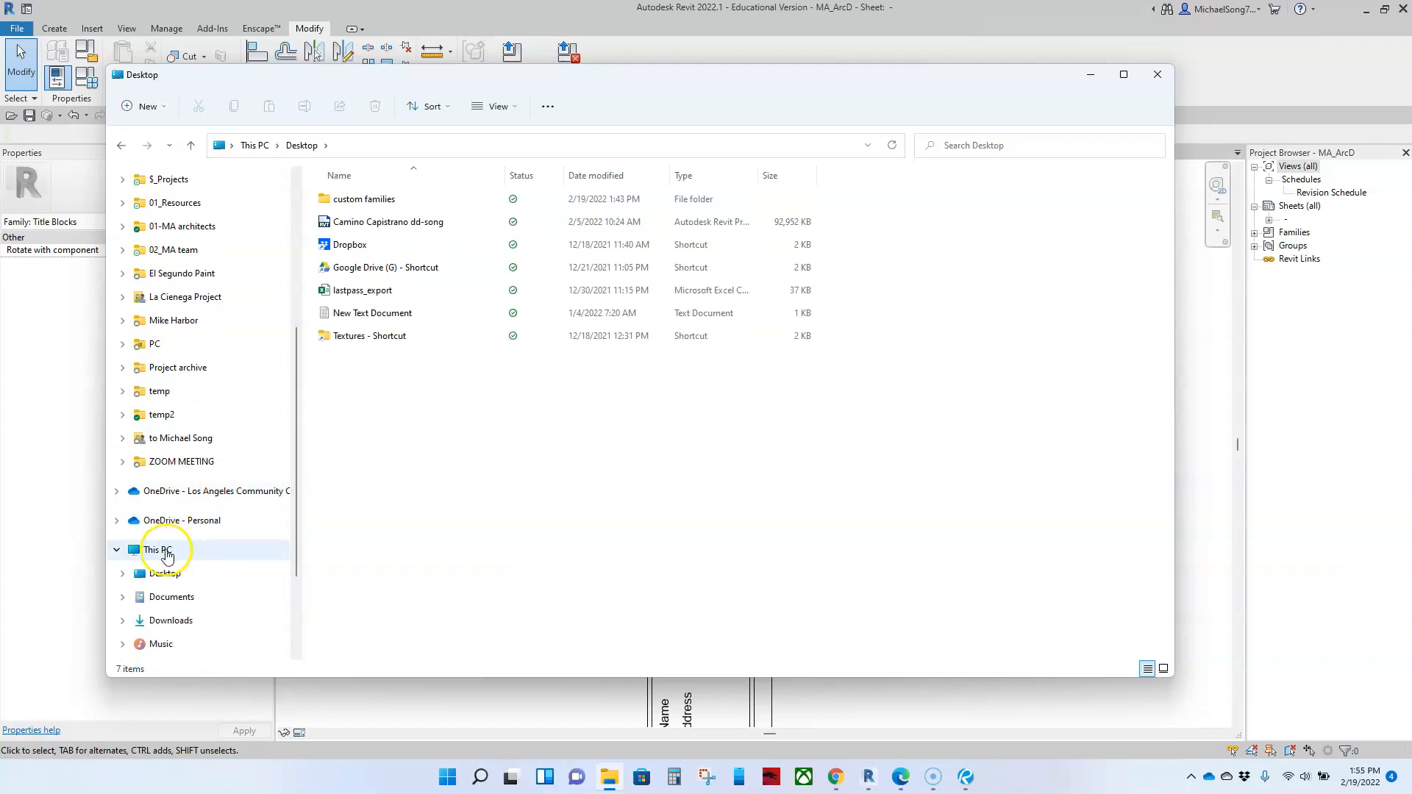
Step: Open the ico folder inside This PC's Pictures folder to browse its images
{"action": "left_click", "coordinate": [158, 551]}
{"action": "left_click", "coordinate": [370, 256]}
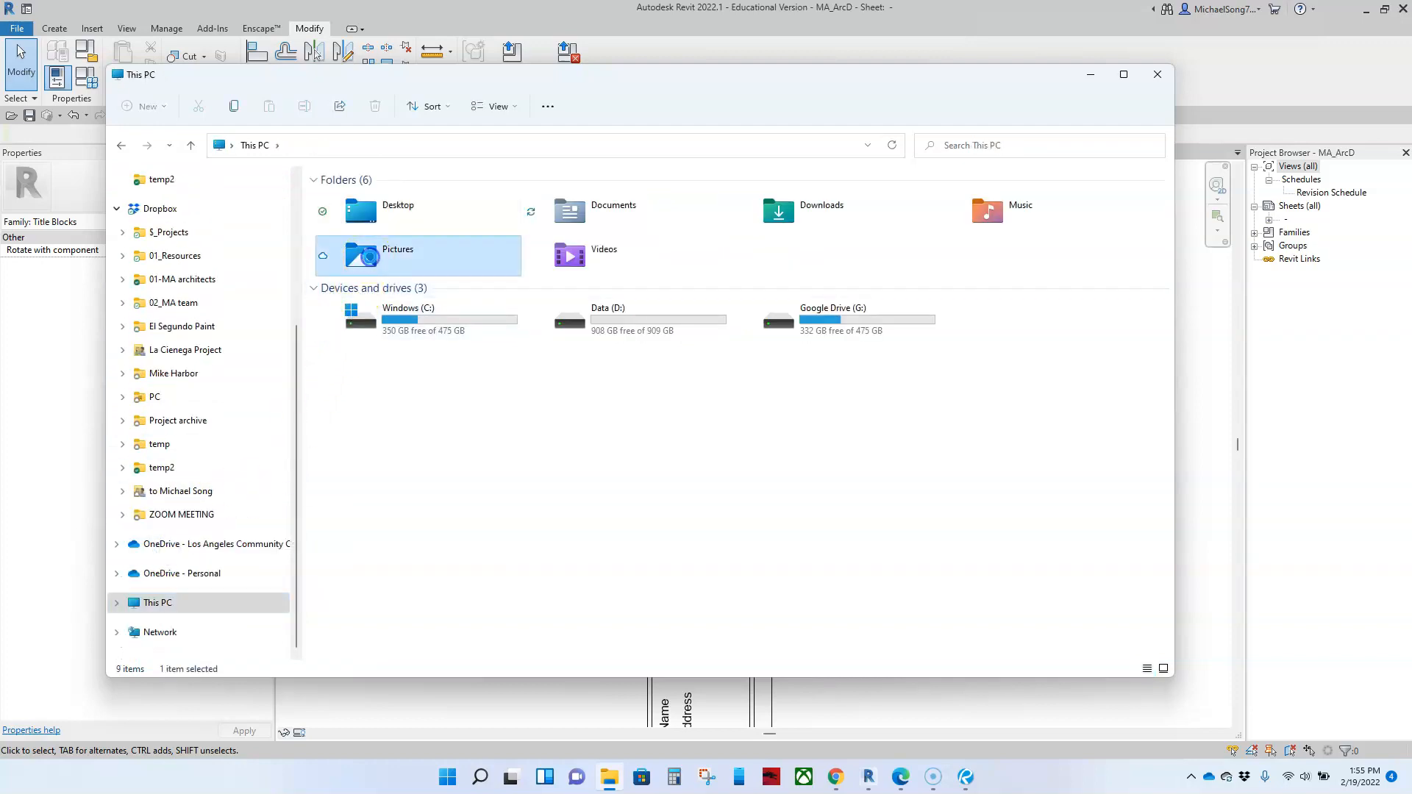
{"action": "double_click", "coordinate": [370, 255]}
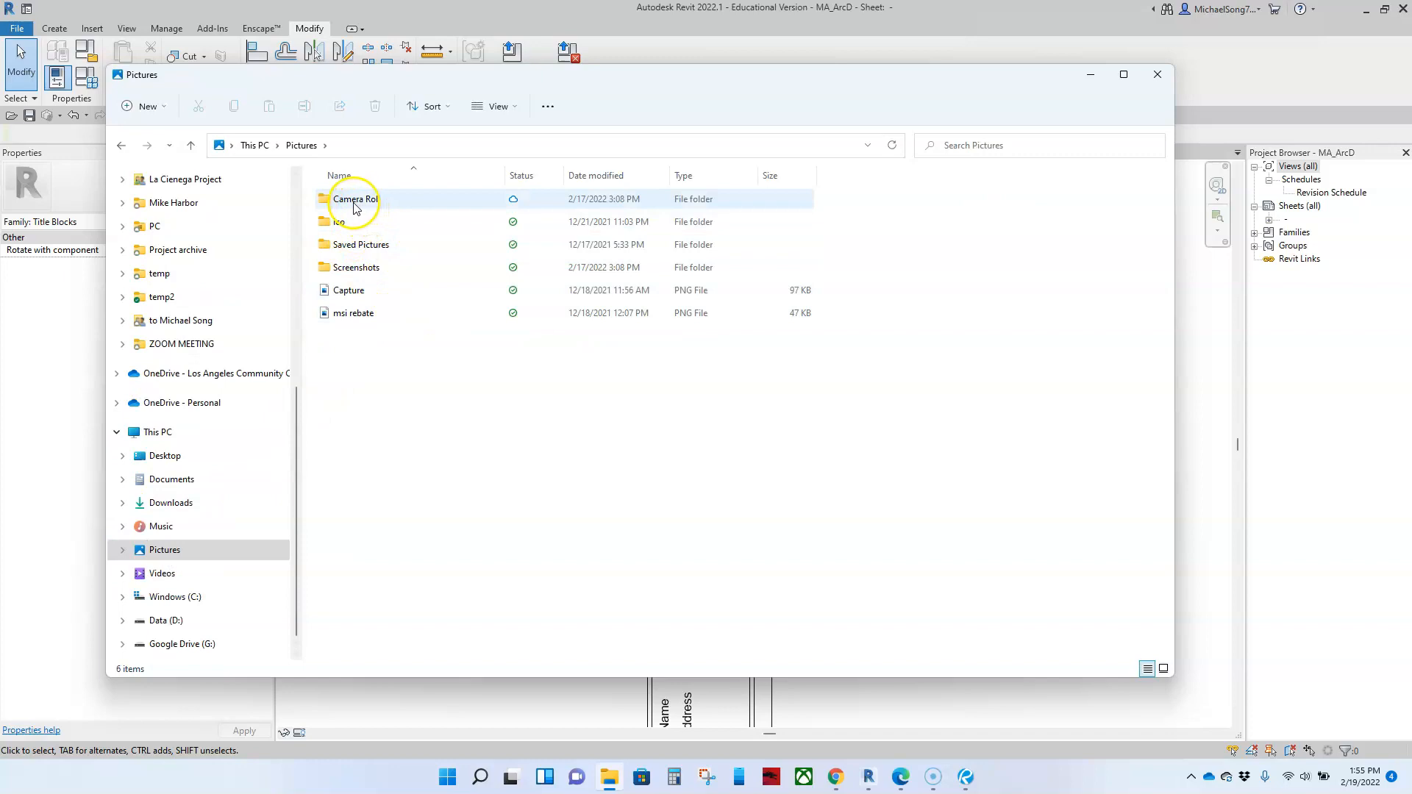
{"action": "double_click", "coordinate": [340, 222]}
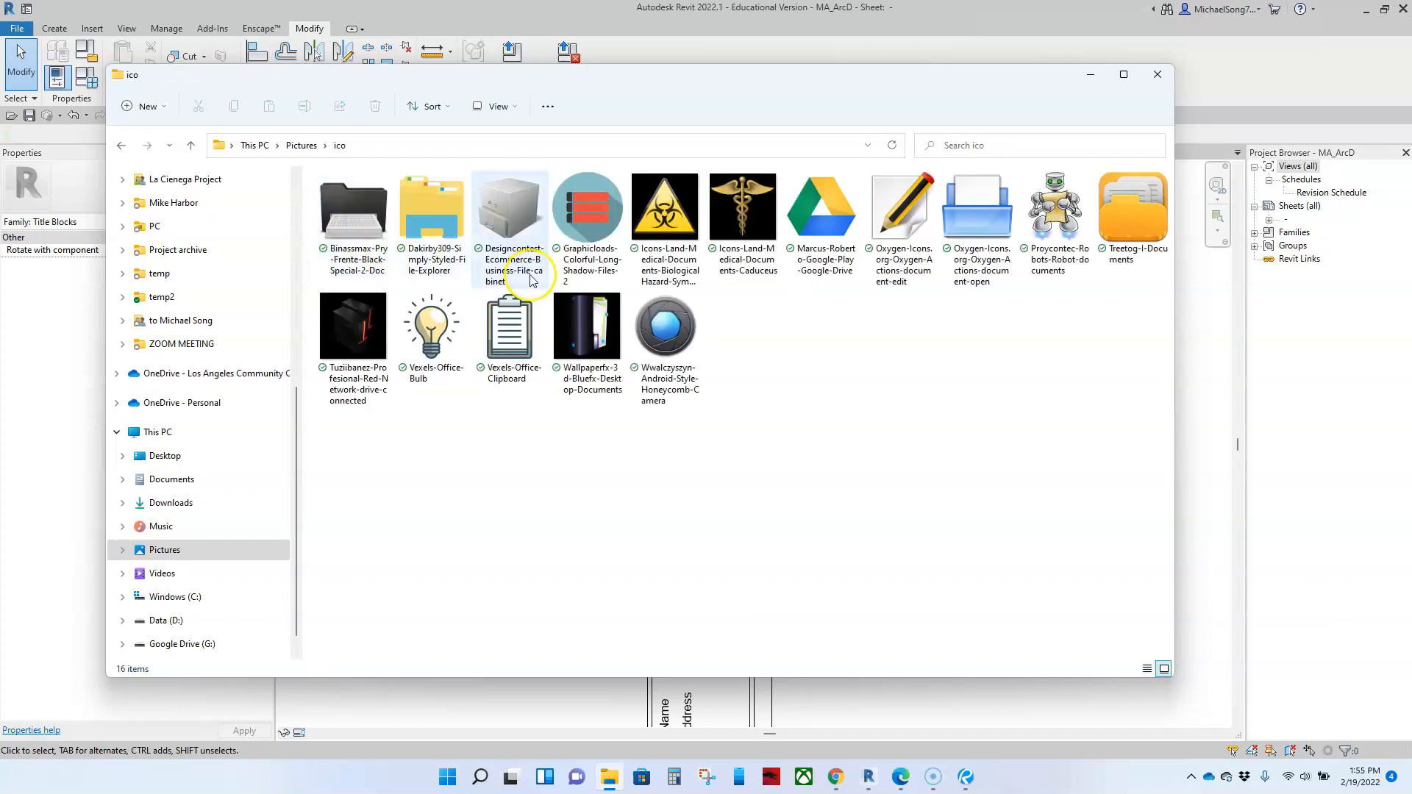
Step: Switch back to Revit, start importing an image into the titleblock and look for one in the Desktop folder
{"action": "left_click", "coordinate": [1089, 78]}
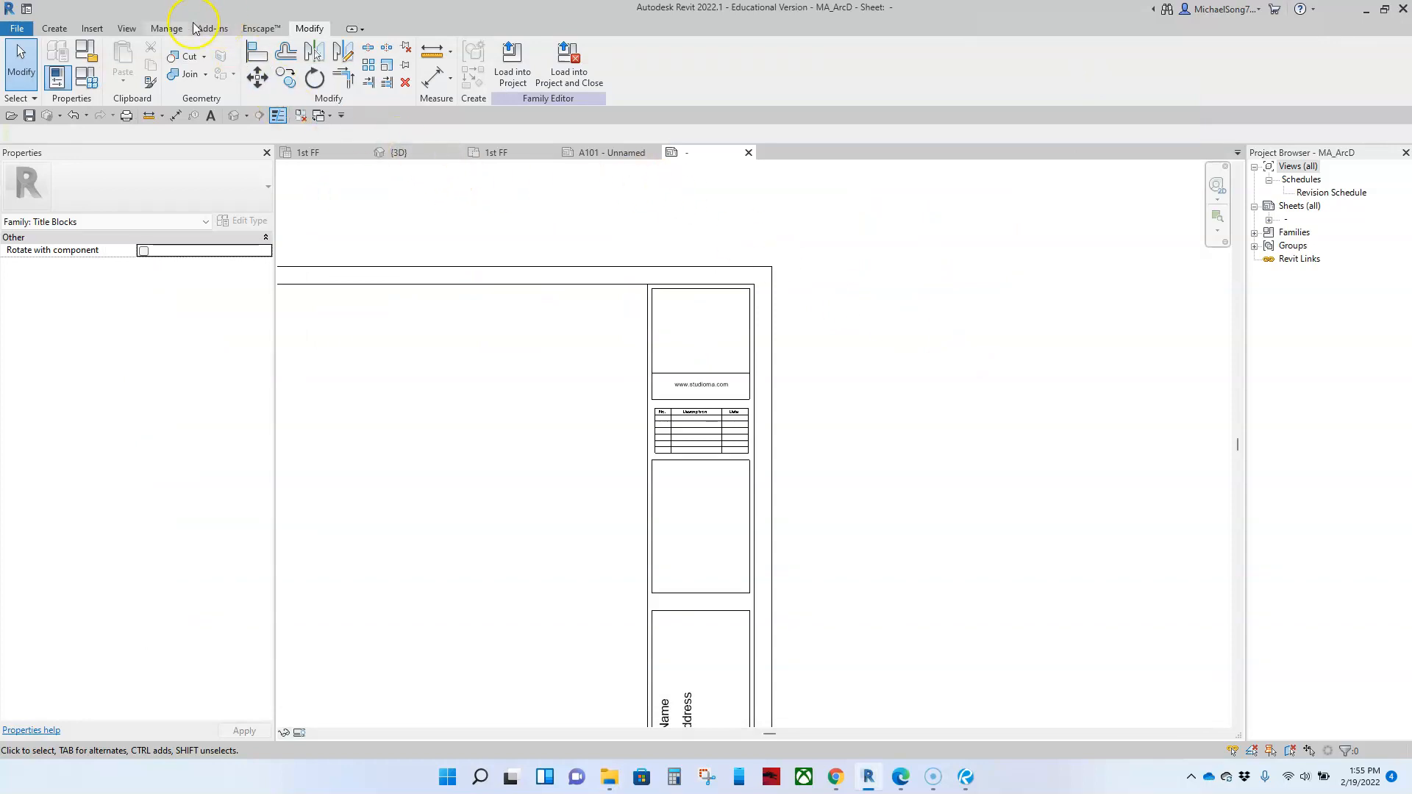
{"action": "left_click", "coordinate": [90, 30]}
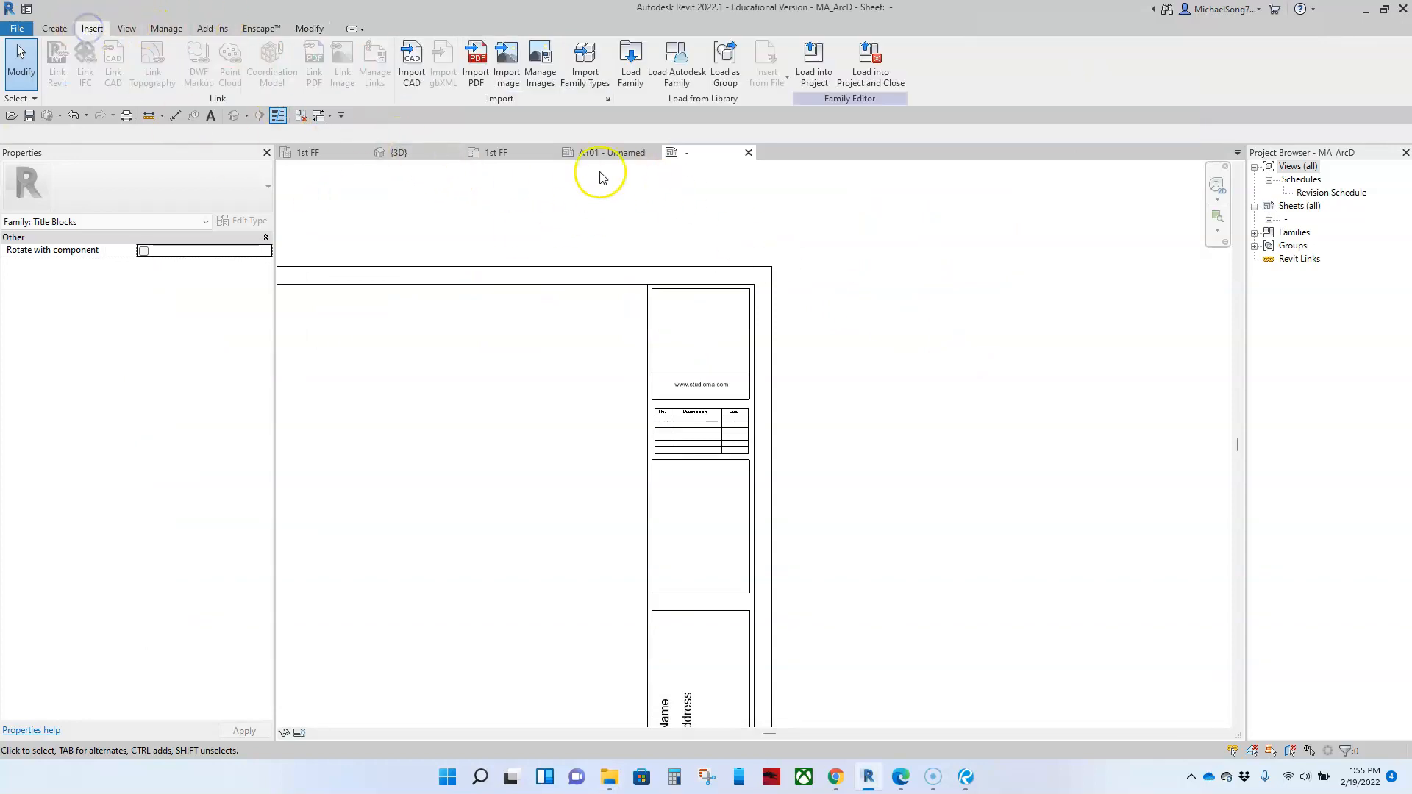
{"action": "left_click", "coordinate": [512, 65]}
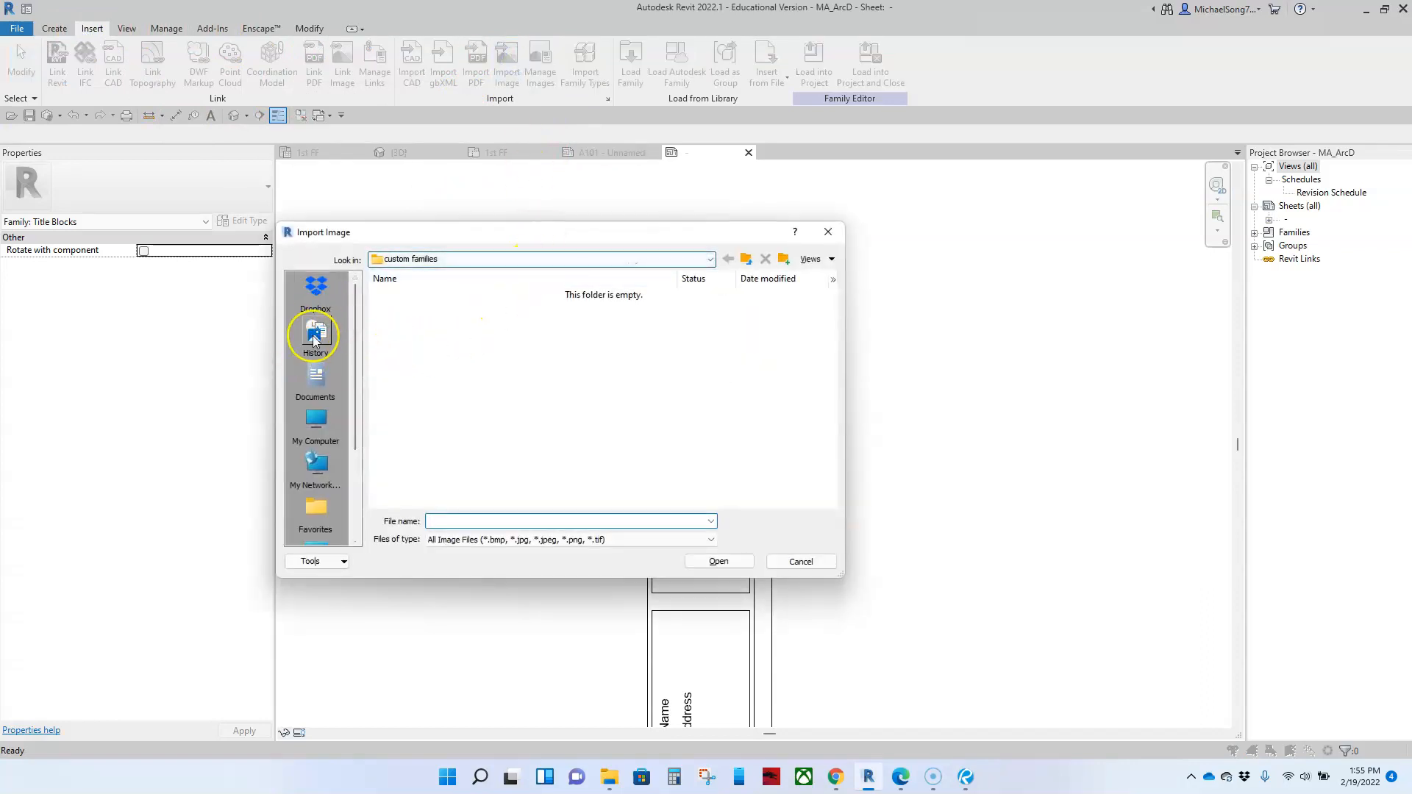
{"action": "left_click", "coordinate": [314, 420]}
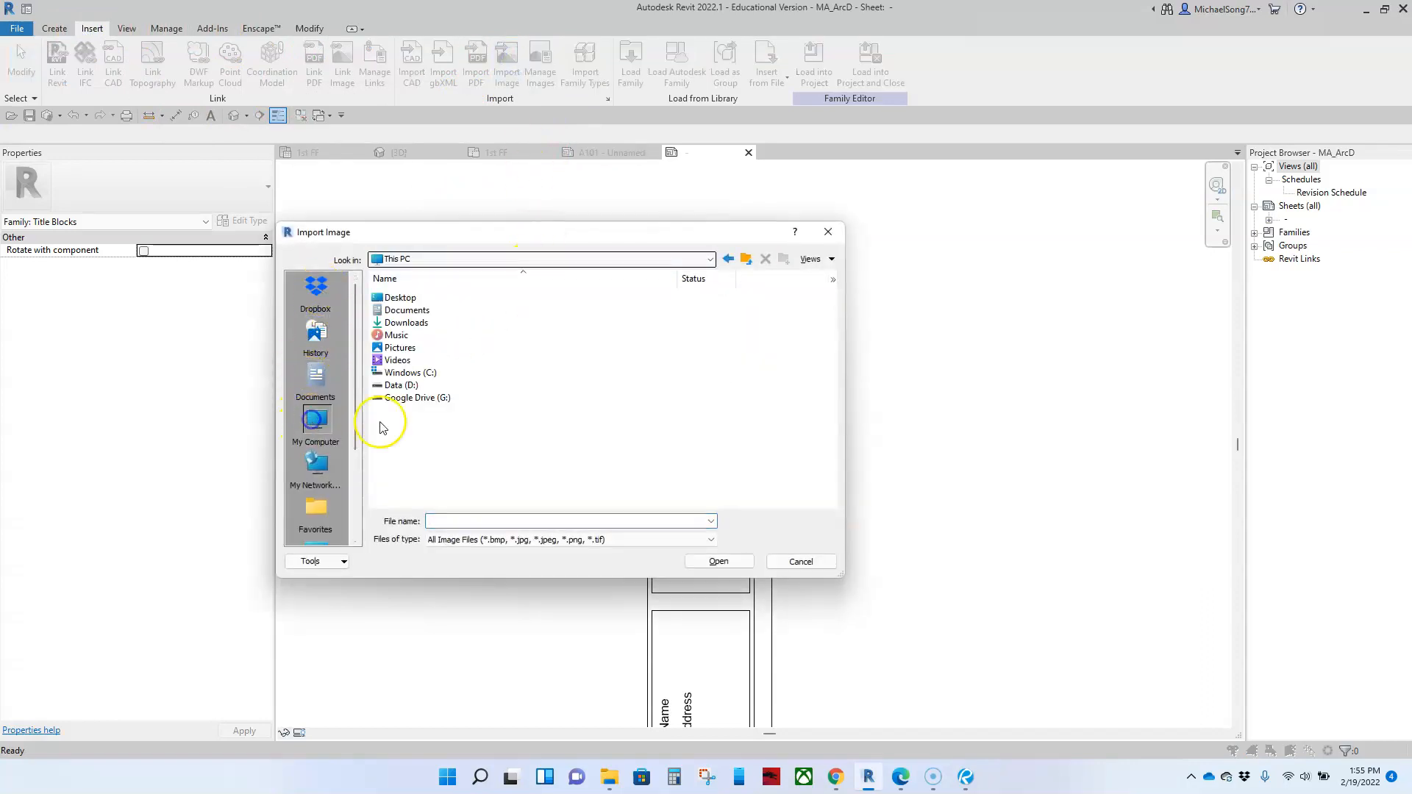
{"action": "double_click", "coordinate": [403, 301]}
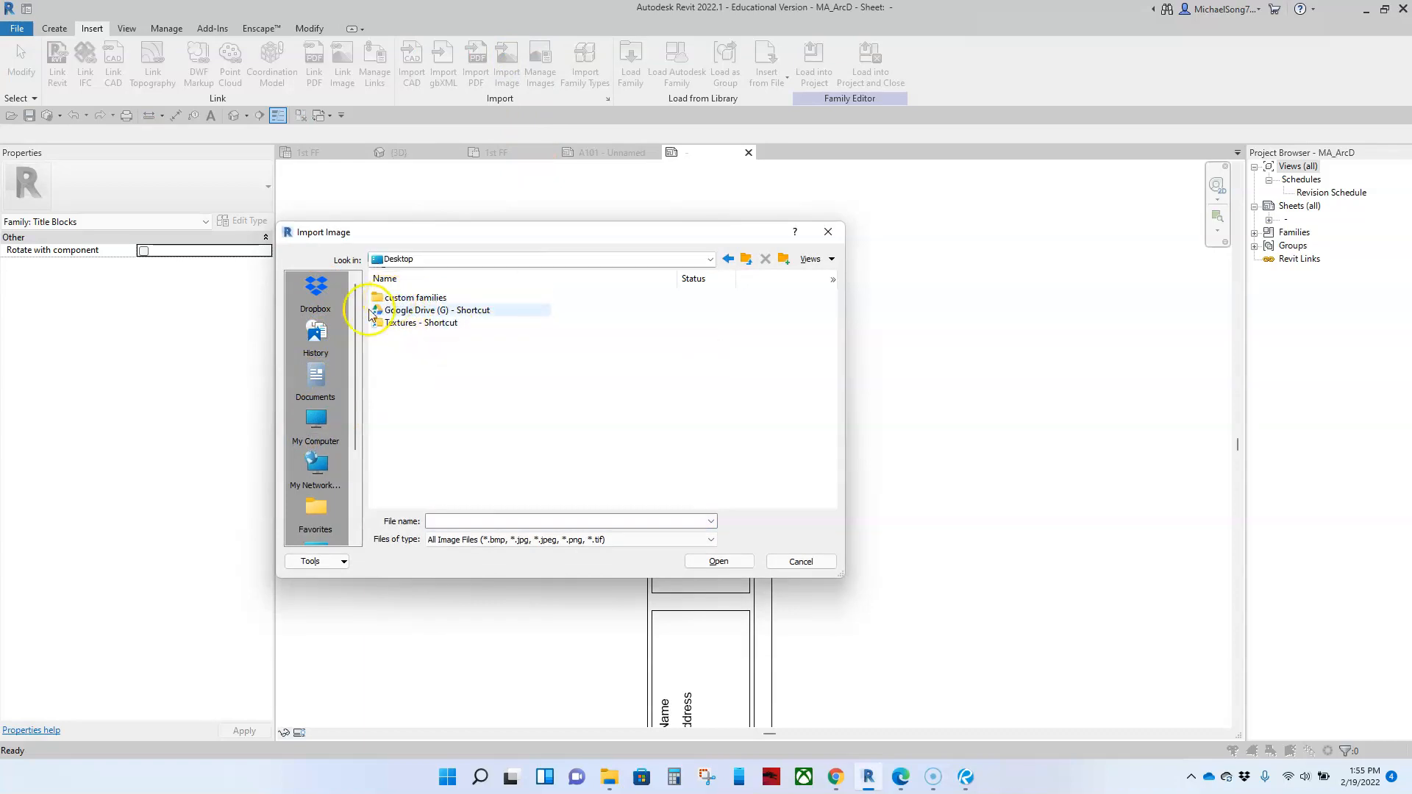
Step: Look for an image to import in the ico and Saved Pictures subfolders of Pictures
{"action": "left_click", "coordinate": [318, 431]}
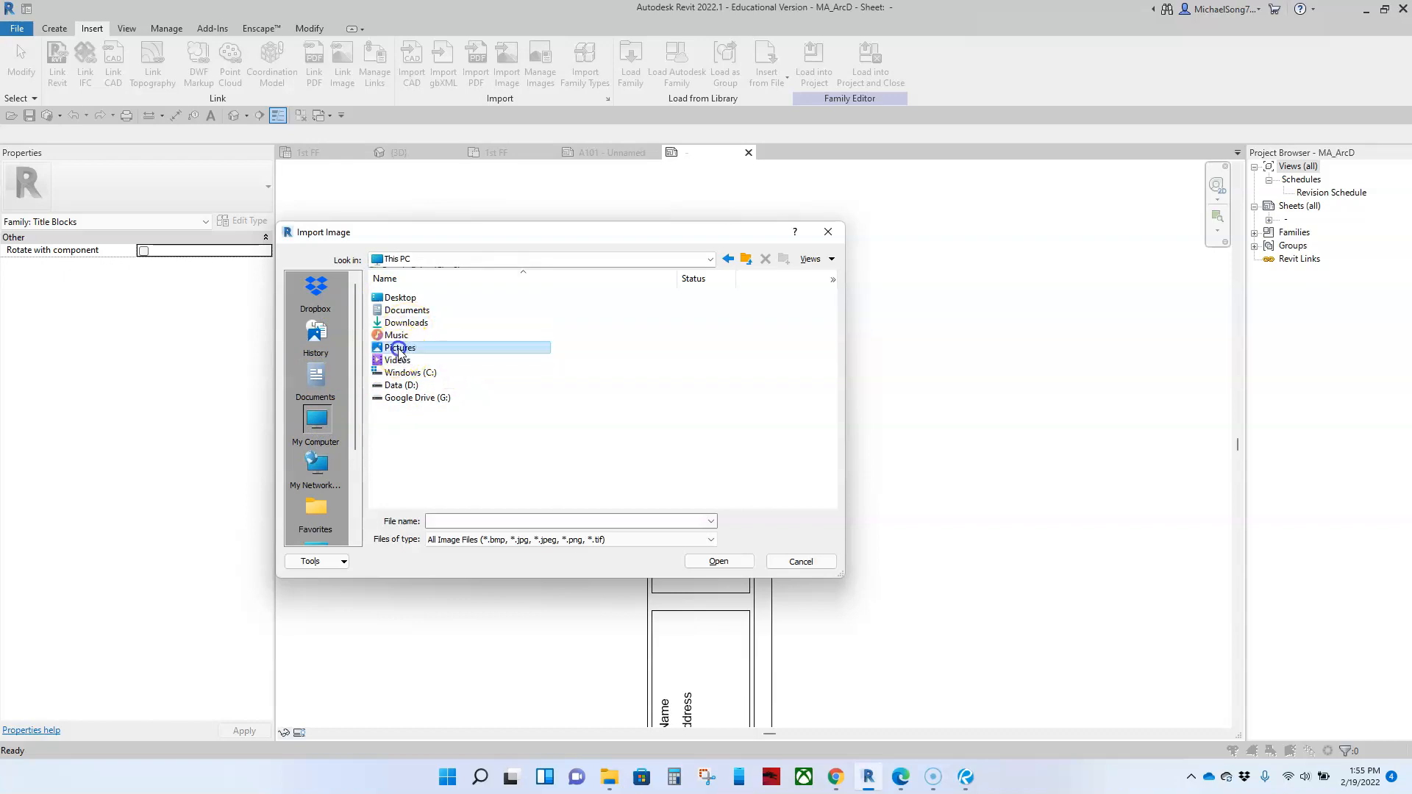
{"action": "double_click", "coordinate": [397, 359]}
{"action": "double_click", "coordinate": [388, 316]}
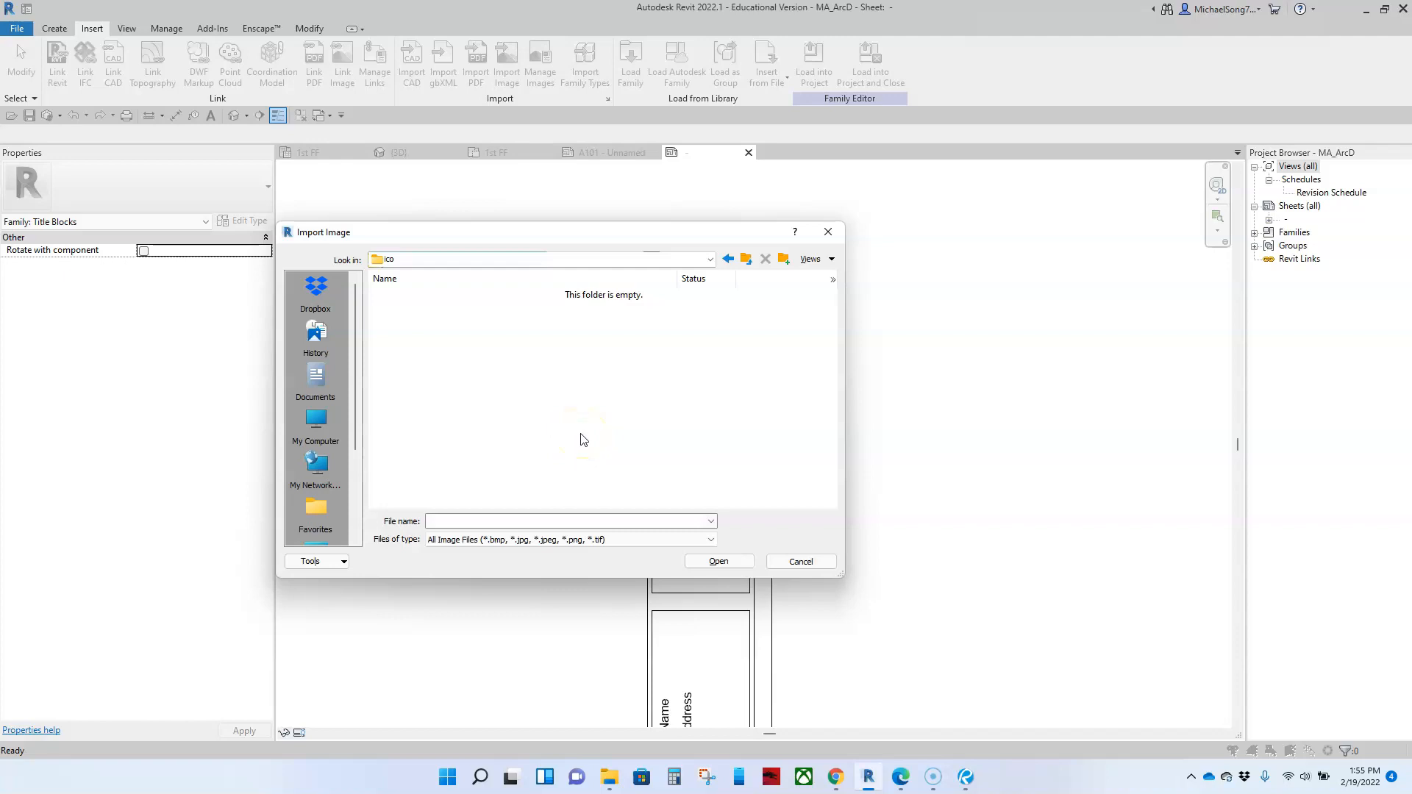
{"action": "left_click", "coordinate": [706, 280]}
{"action": "left_click", "coordinate": [746, 261]}
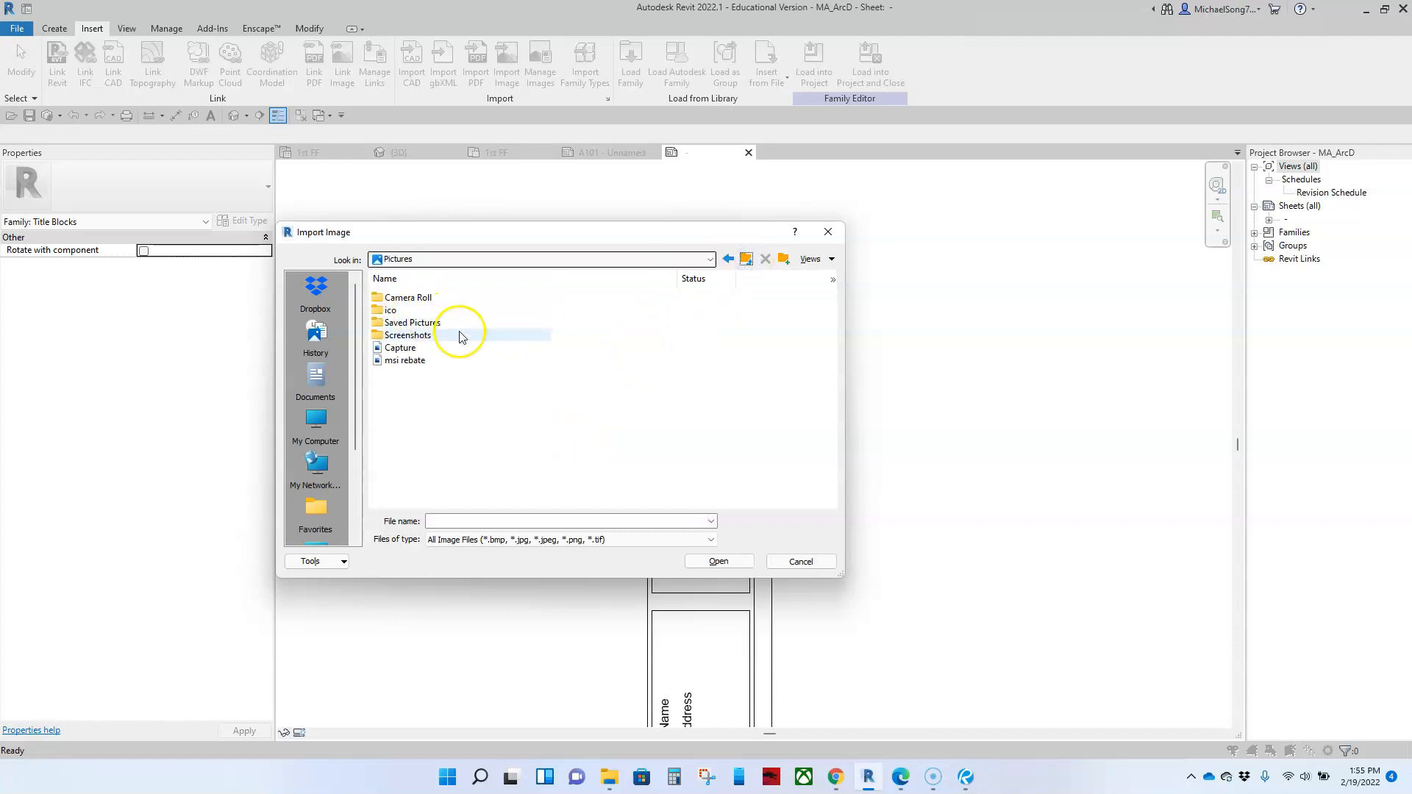
{"action": "double_click", "coordinate": [423, 324]}
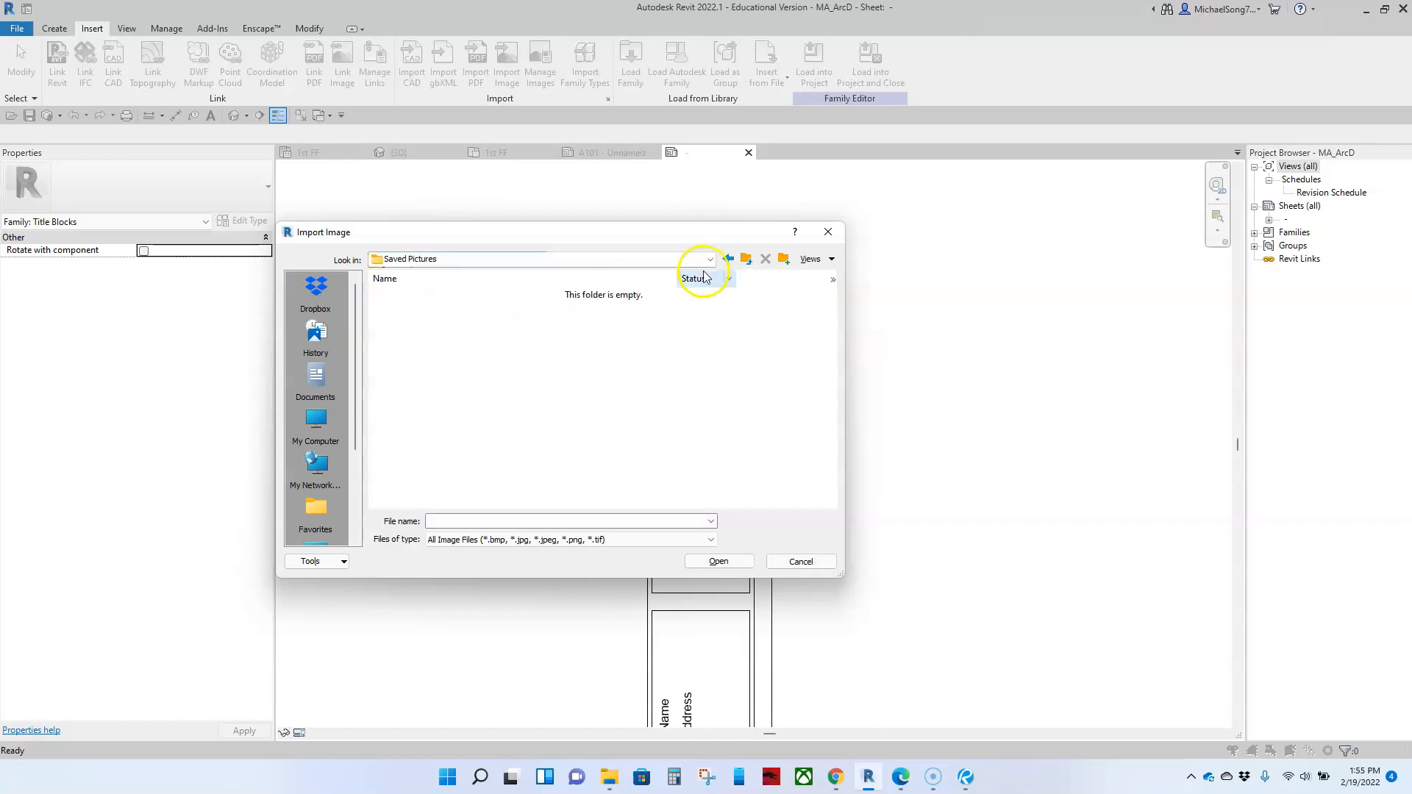
{"action": "left_click", "coordinate": [747, 259]}
Step: Import graphic display1.png from the Screenshots folder and place it over the title strip's top box
{"action": "double_click", "coordinate": [412, 336]}
{"action": "left_click", "coordinate": [443, 299]}
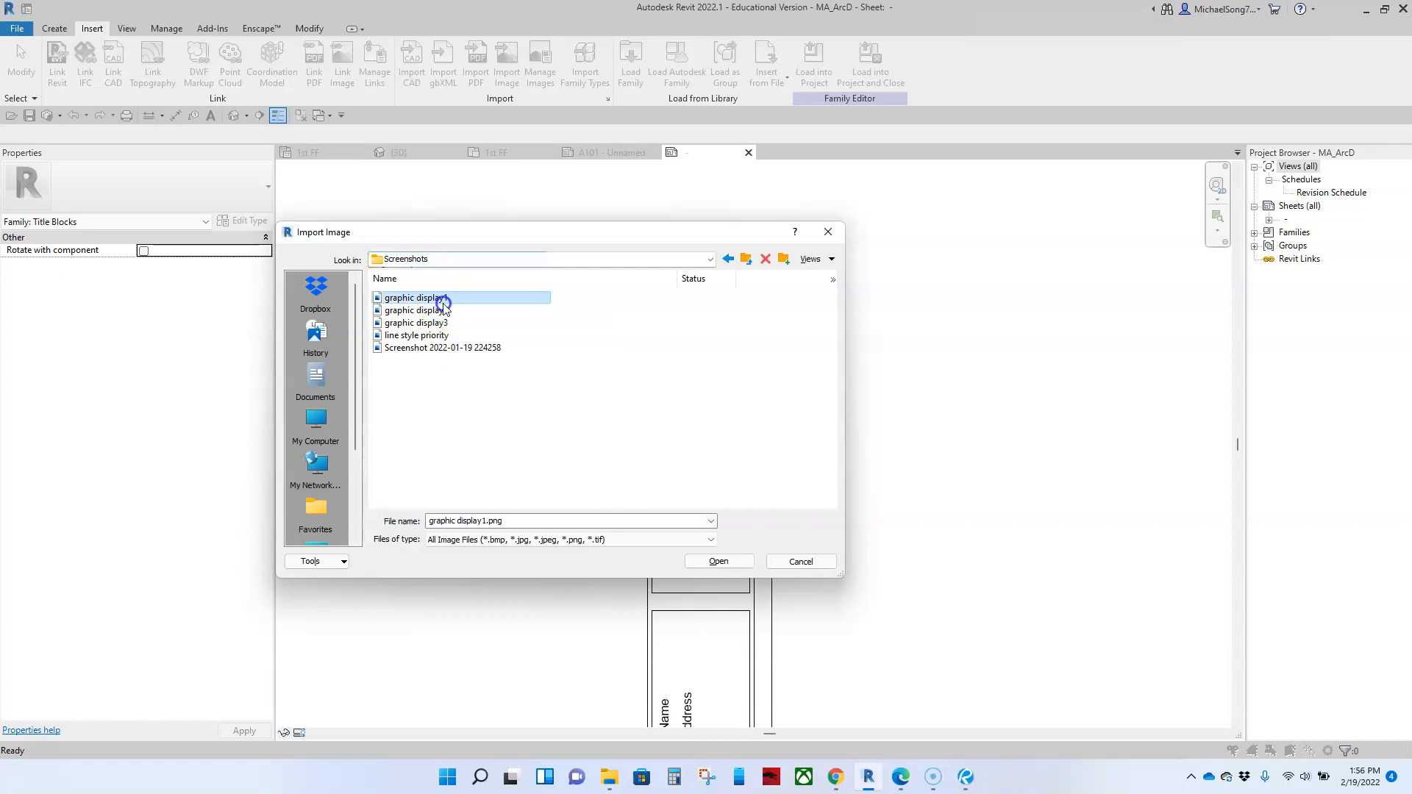
{"action": "double_click", "coordinate": [443, 299]}
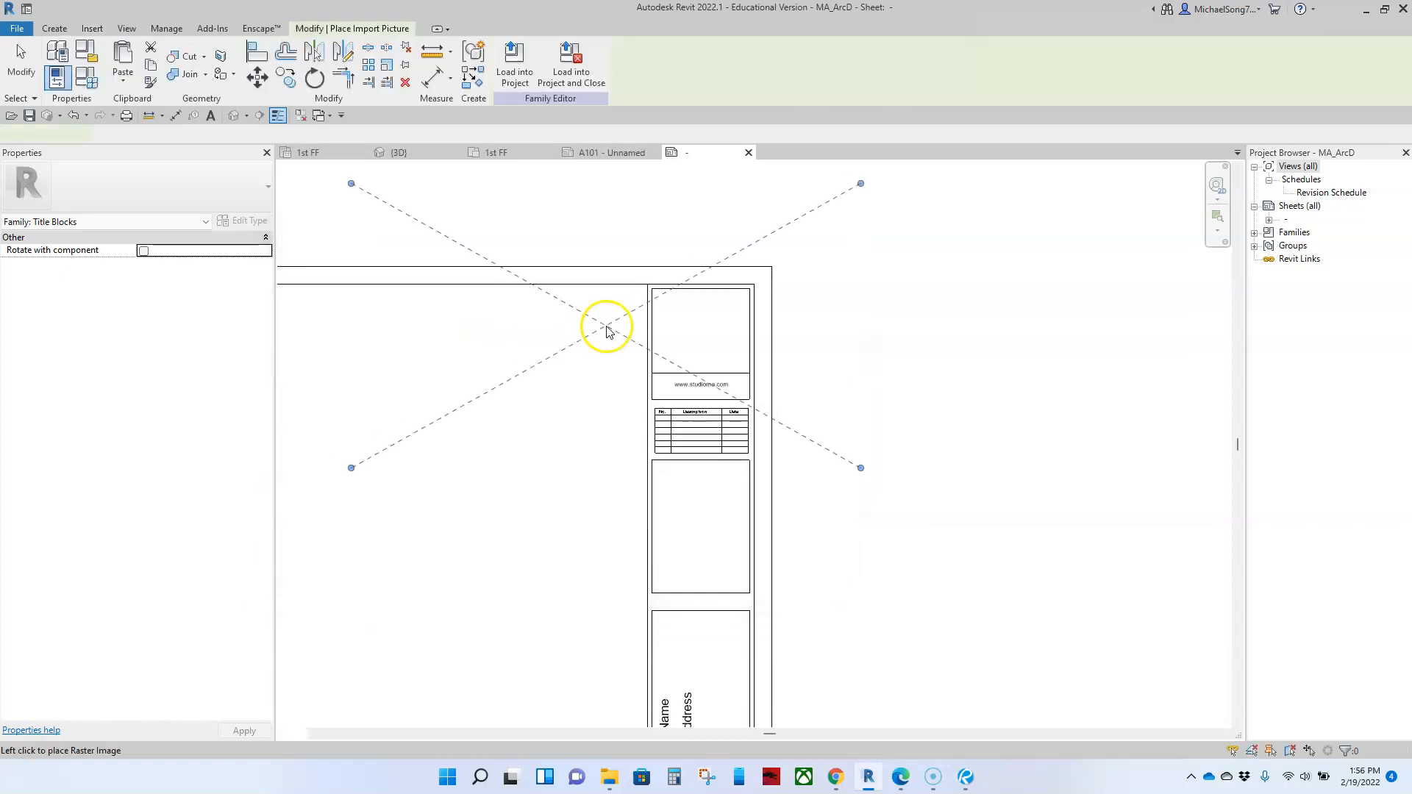
{"action": "left_click", "coordinate": [644, 350]}
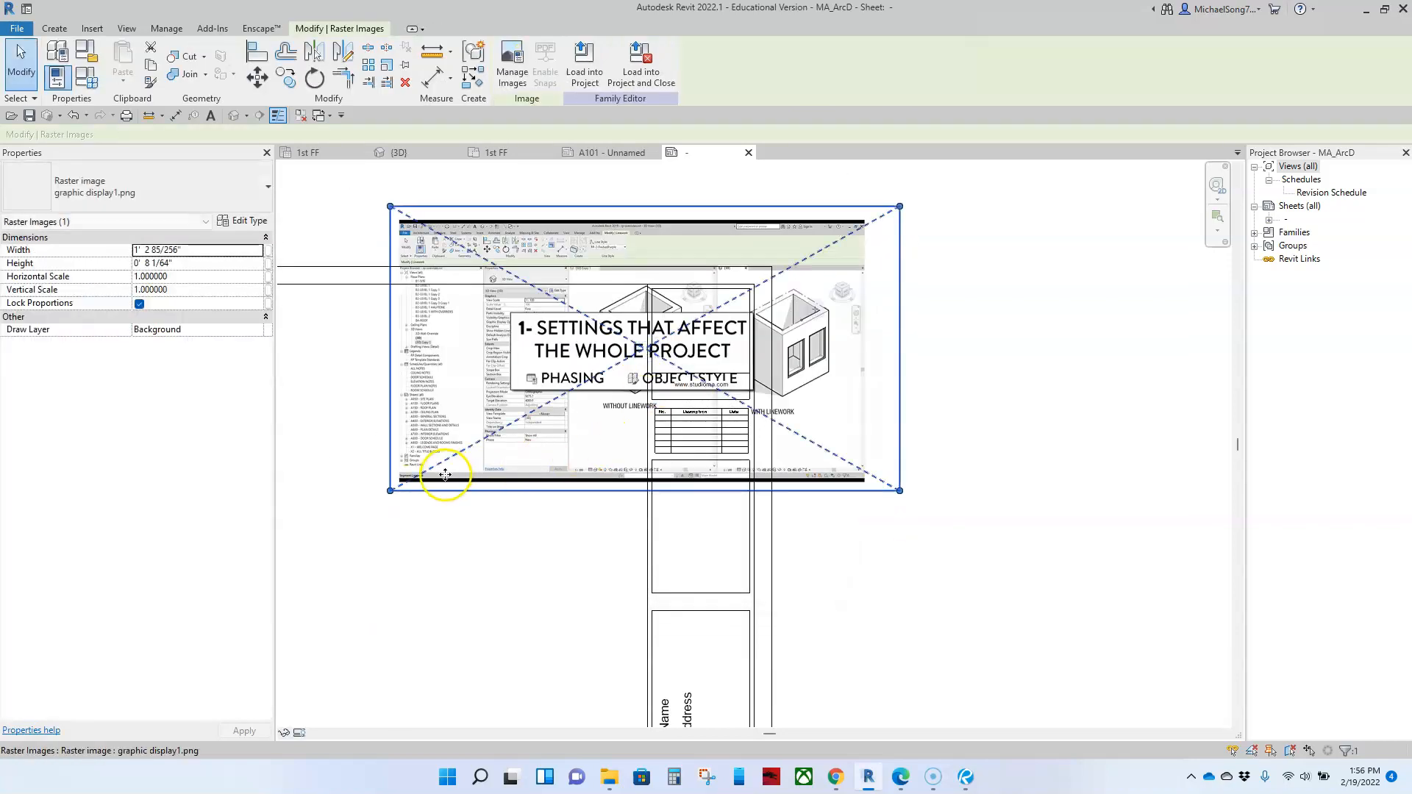
Step: Shrink the imported image to about 2 1/4" wide and fit it inside the top box above the web address
{"action": "left_click_drag", "start_coordinate": [390, 500], "coordinate": [678, 370]}
{"action": "left_click_drag", "start_coordinate": [899, 206], "coordinate": [723, 274]}
{"action": "left_click", "coordinate": [843, 368]}
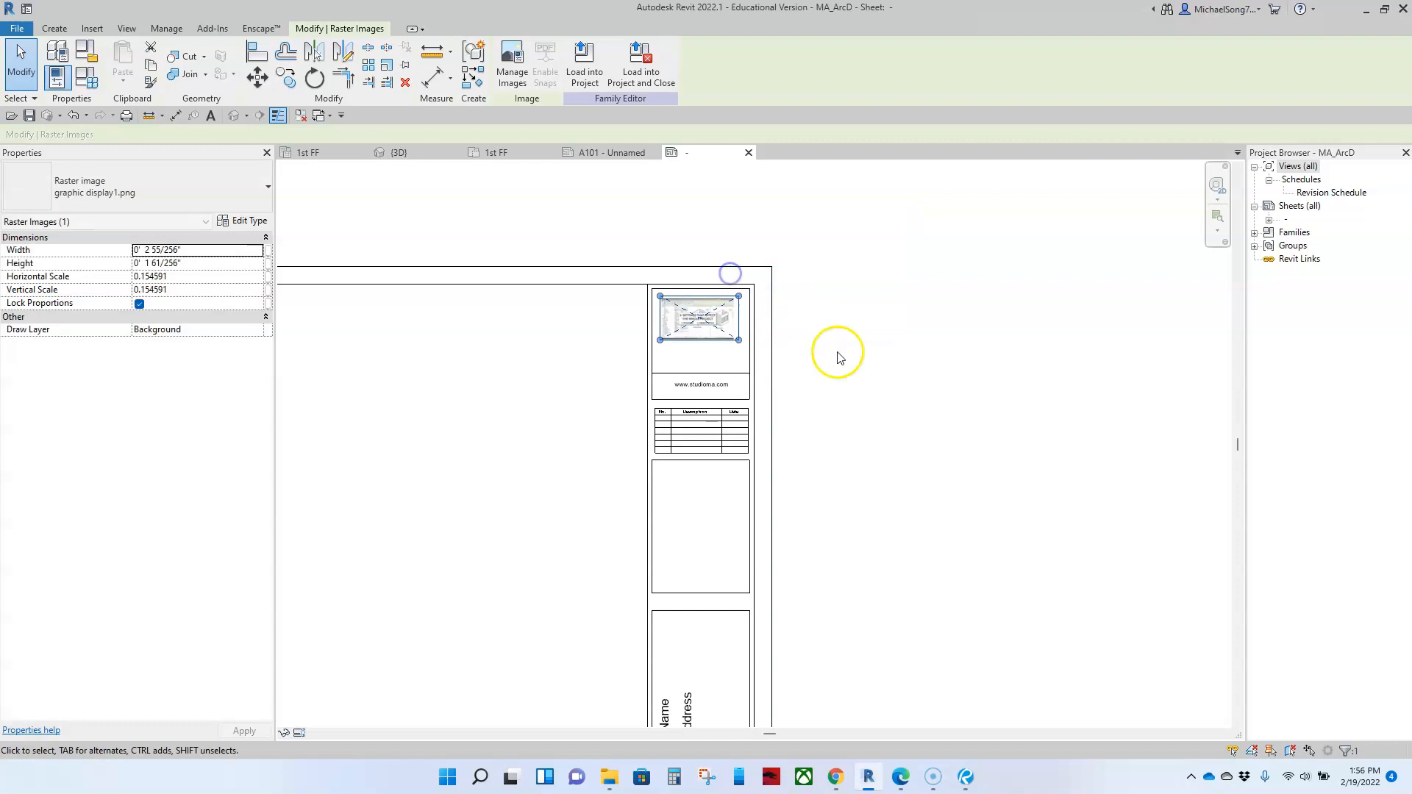
{"action": "scroll", "coordinate": [736, 345], "scroll_direction": "up", "scroll_amount": 5}
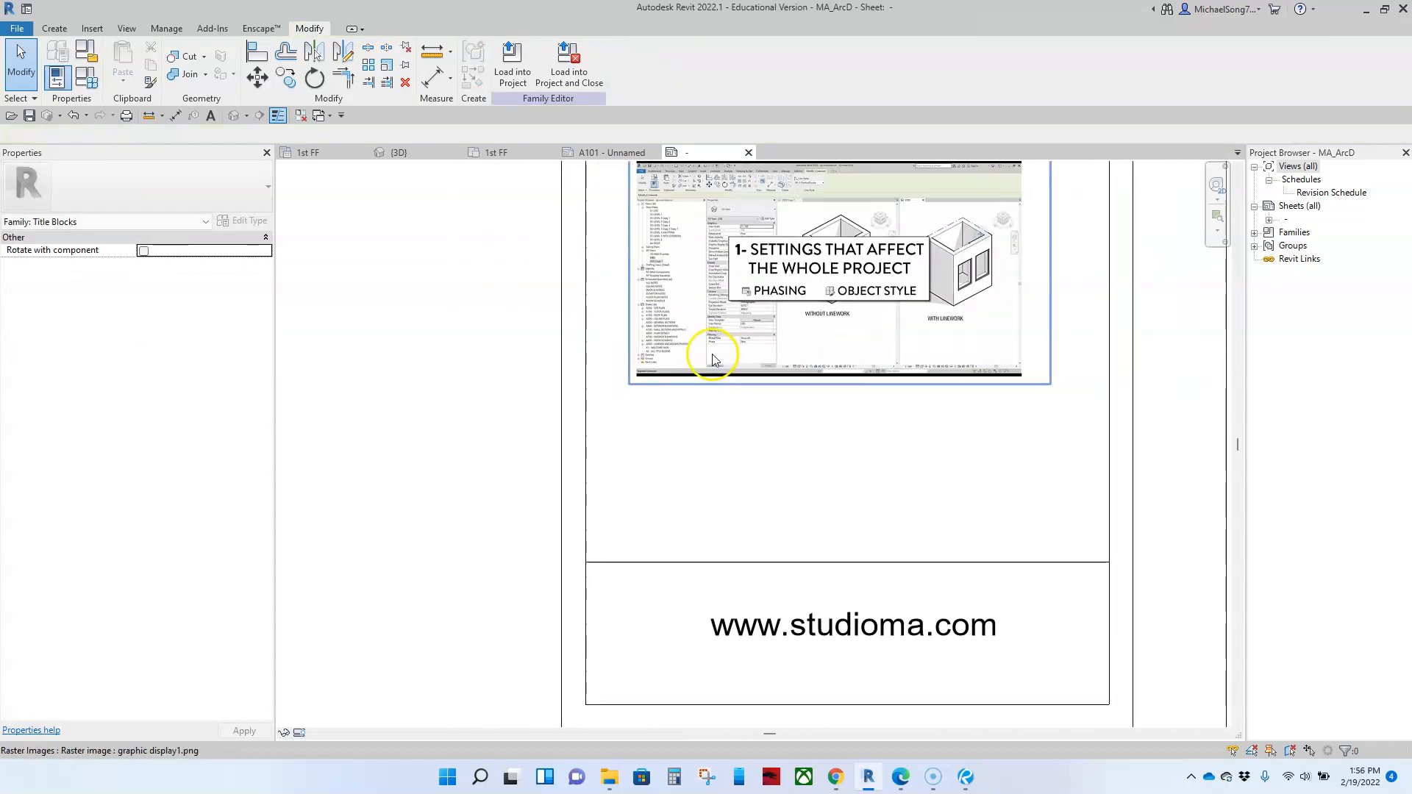
{"action": "scroll", "coordinate": [764, 491], "scroll_direction": "down", "scroll_amount": 3}
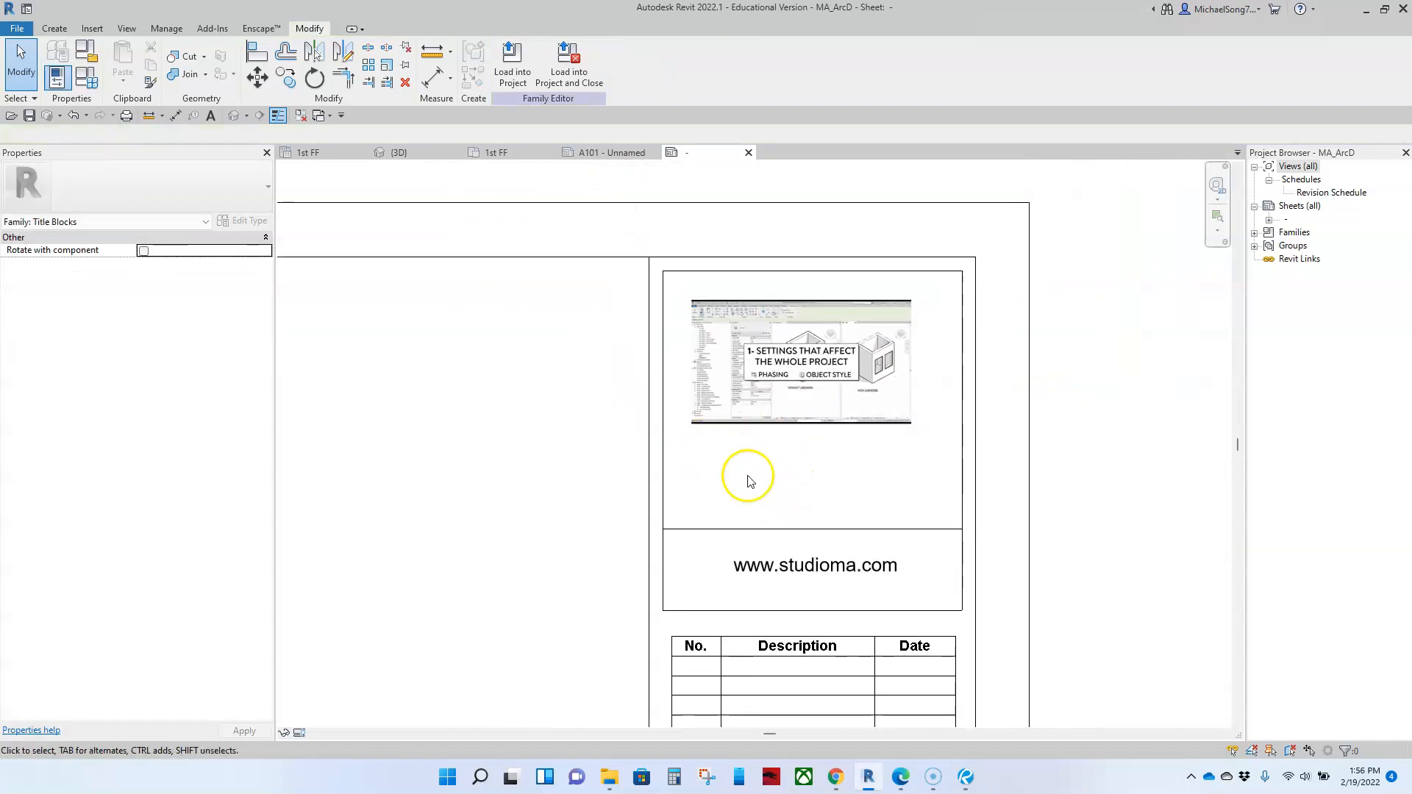
{"action": "middle_click_drag", "start_coordinate": [813, 518], "coordinate": [843, 426]}
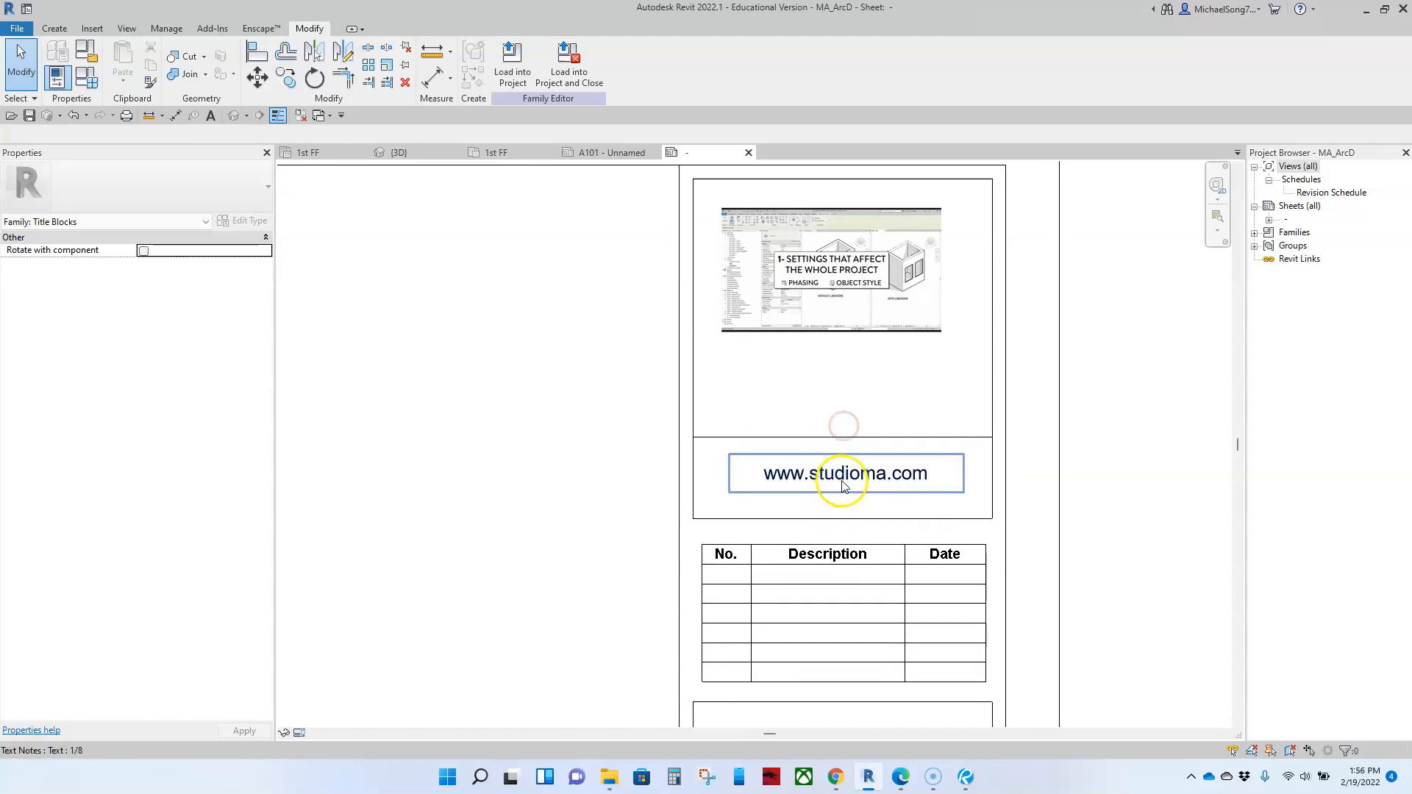
{"action": "left_click", "coordinate": [529, 403]}
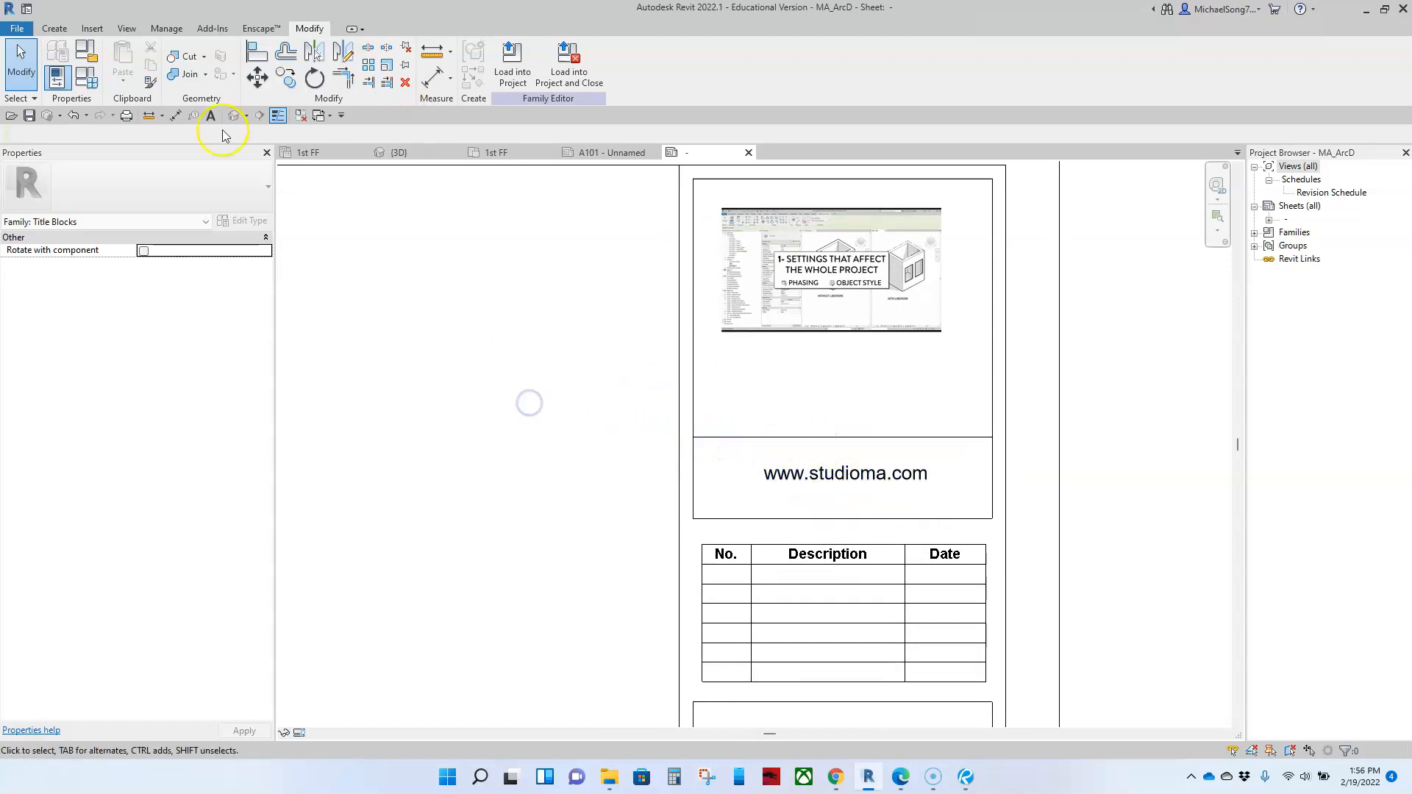
Step: Start a text note of type 3/32" just below the image in the title strip's top box
{"action": "left_click", "coordinate": [93, 29]}
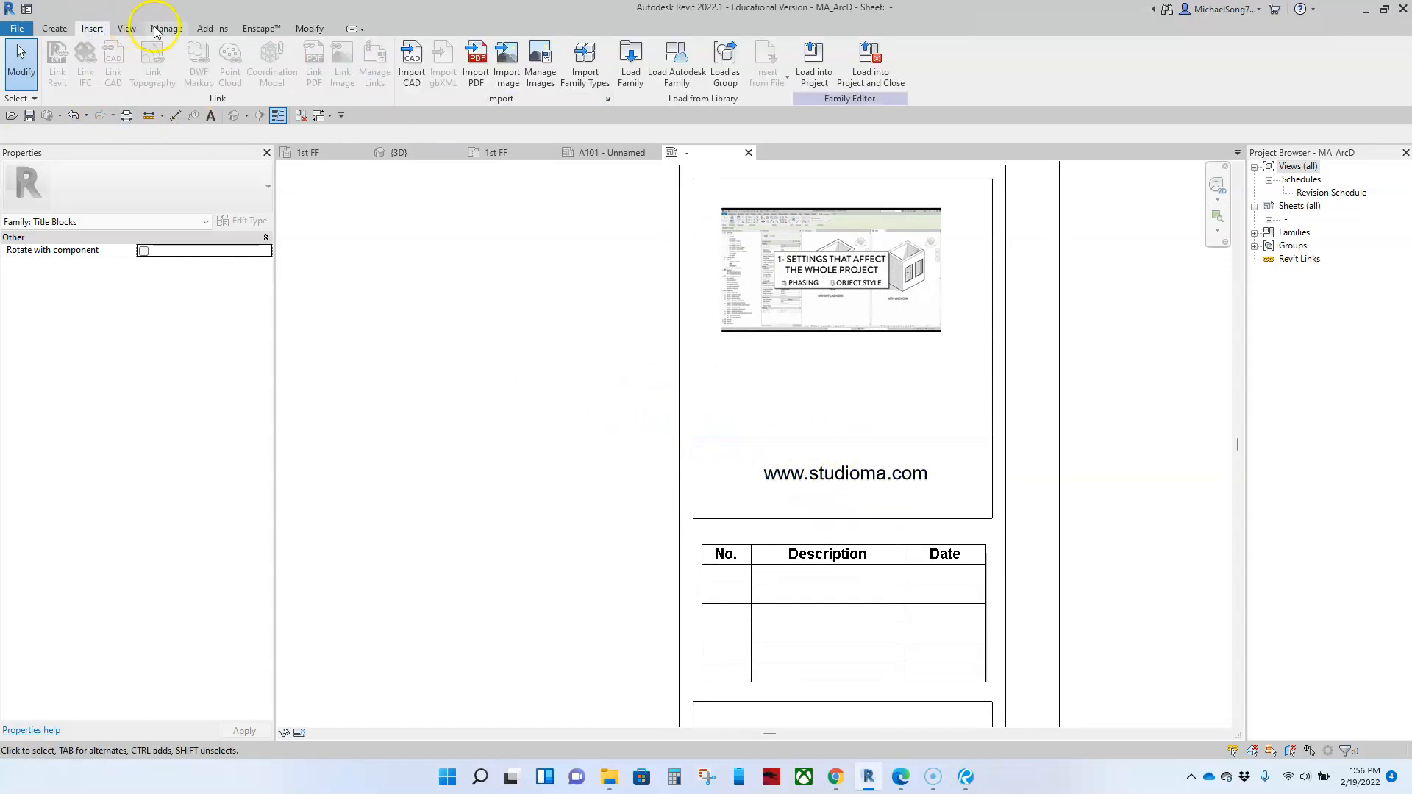
{"action": "left_click", "coordinate": [55, 28]}
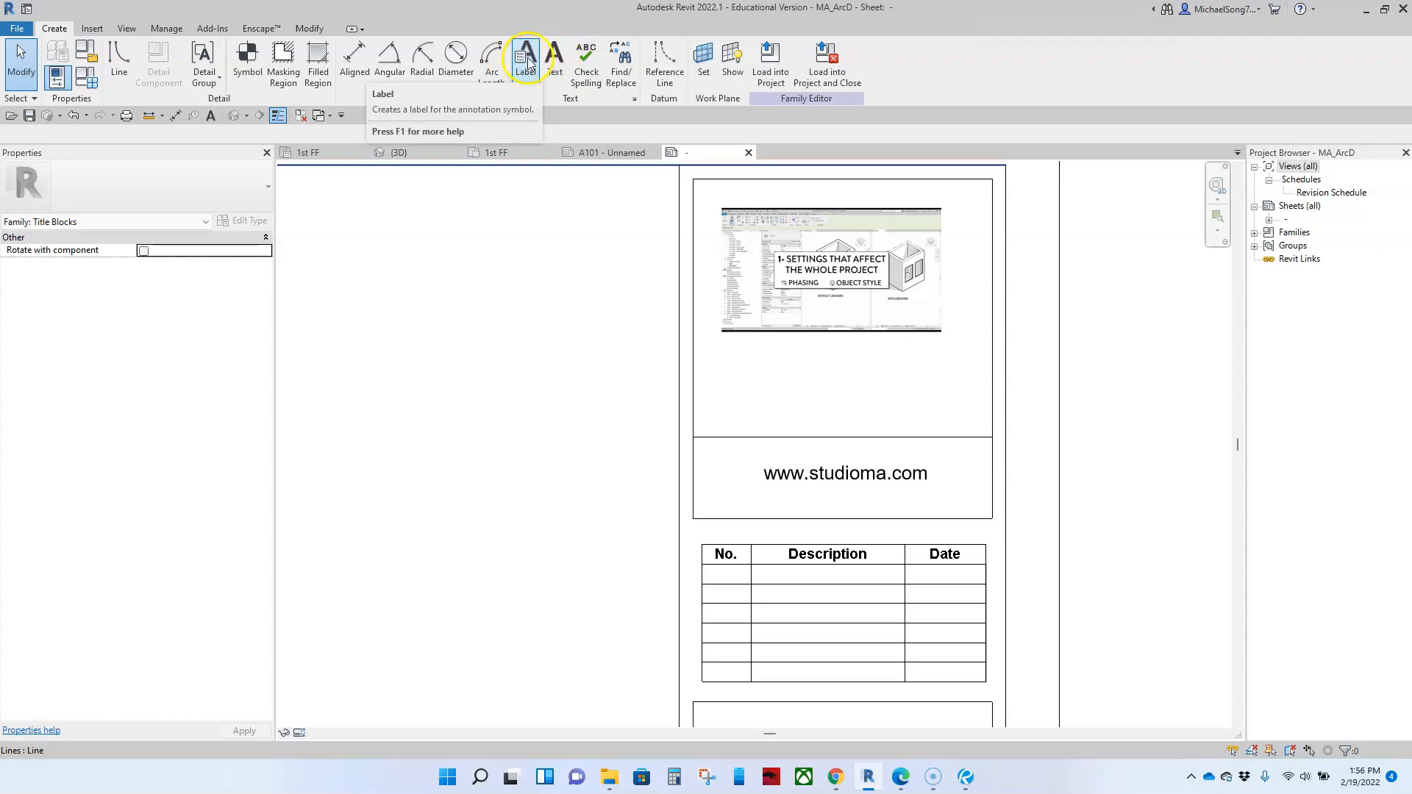
{"action": "left_click", "coordinate": [554, 65]}
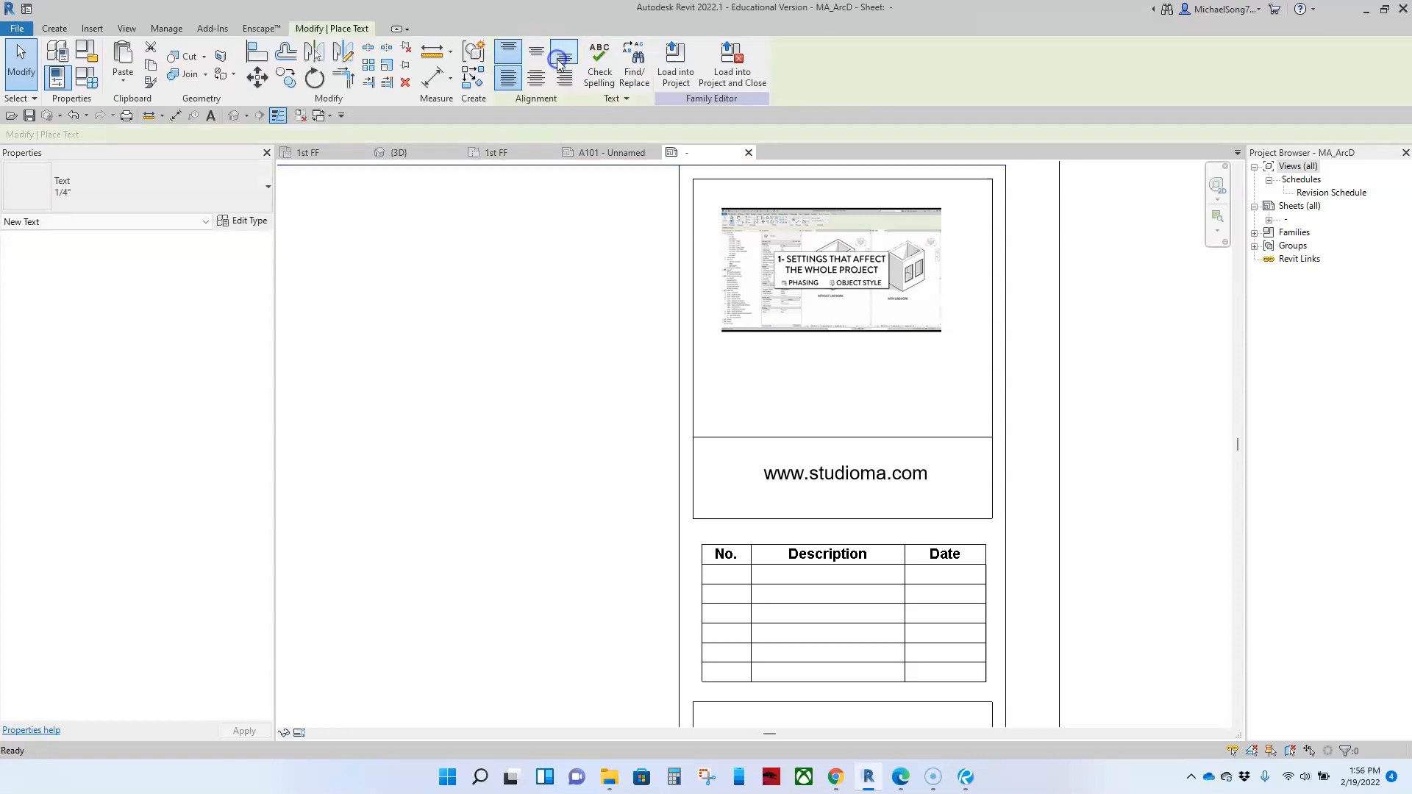
{"action": "left_click", "coordinate": [236, 184]}
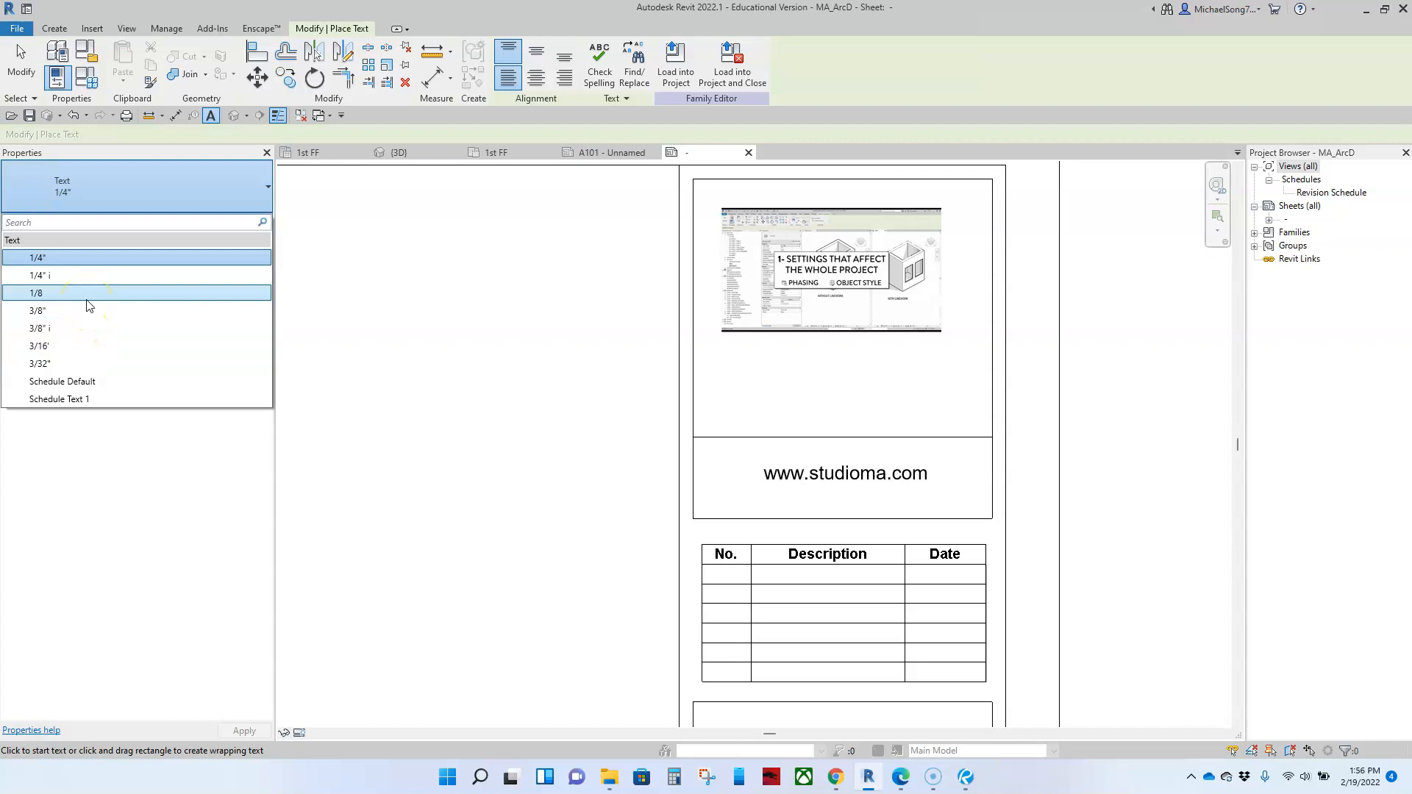
{"action": "left_click", "coordinate": [56, 365]}
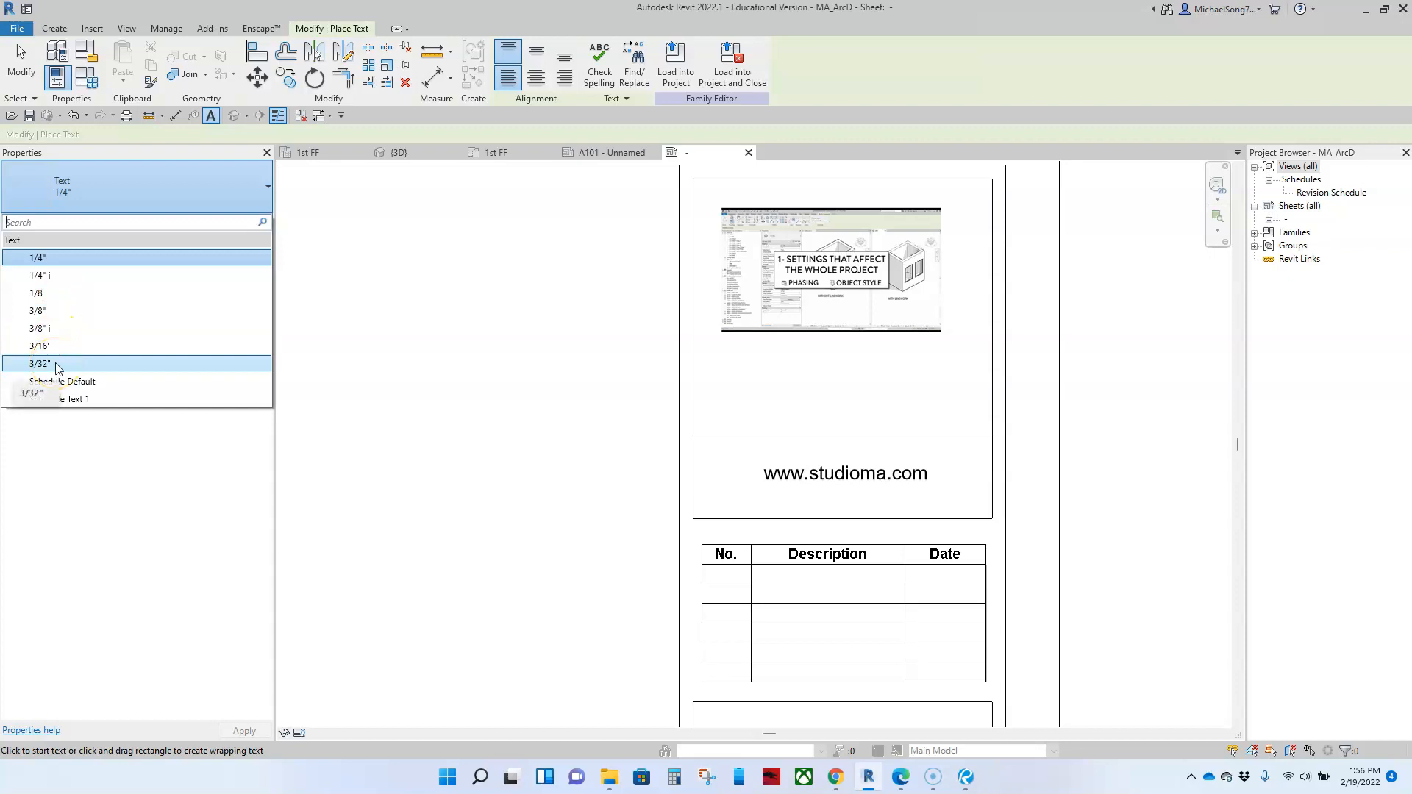
{"action": "left_click", "coordinate": [56, 365]}
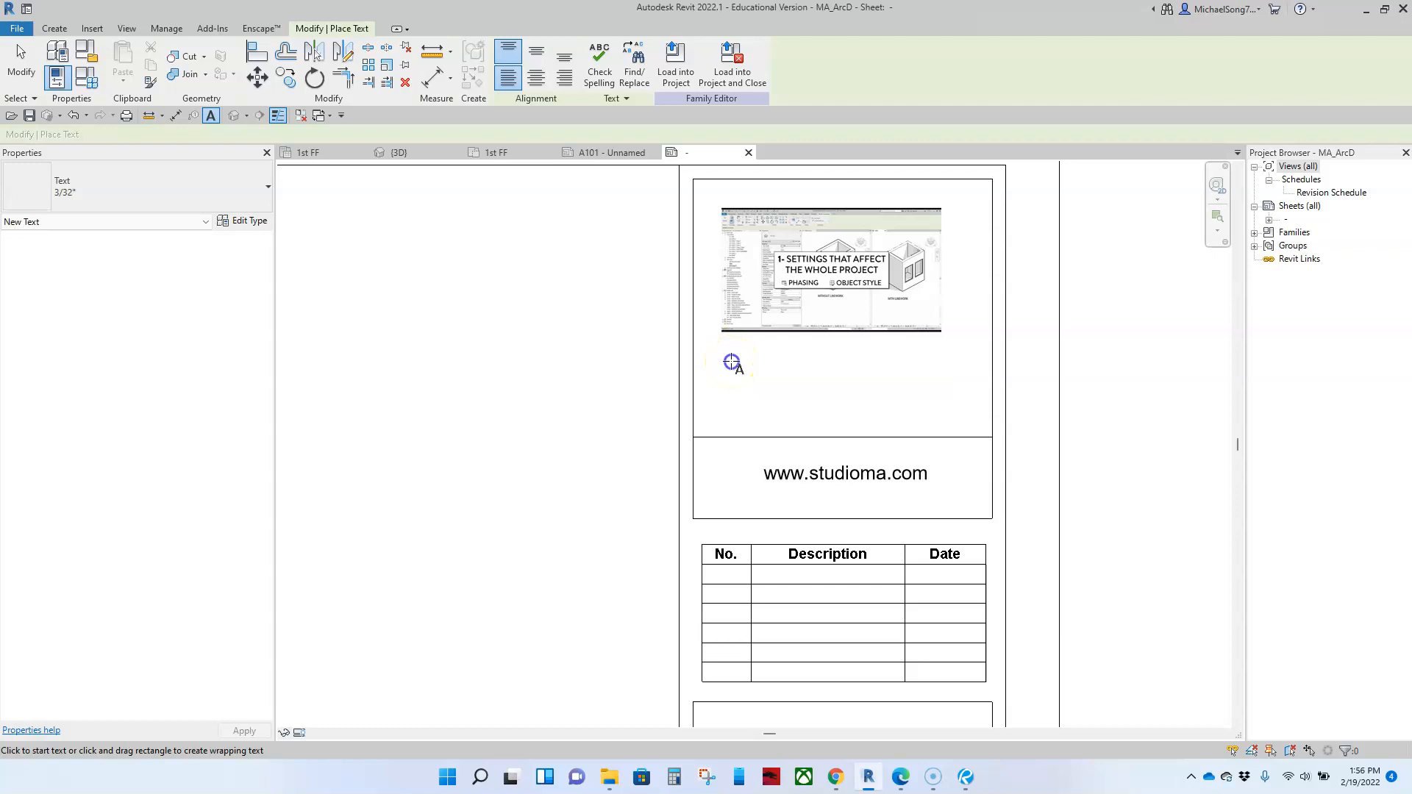
{"action": "left_click", "coordinate": [731, 362]}
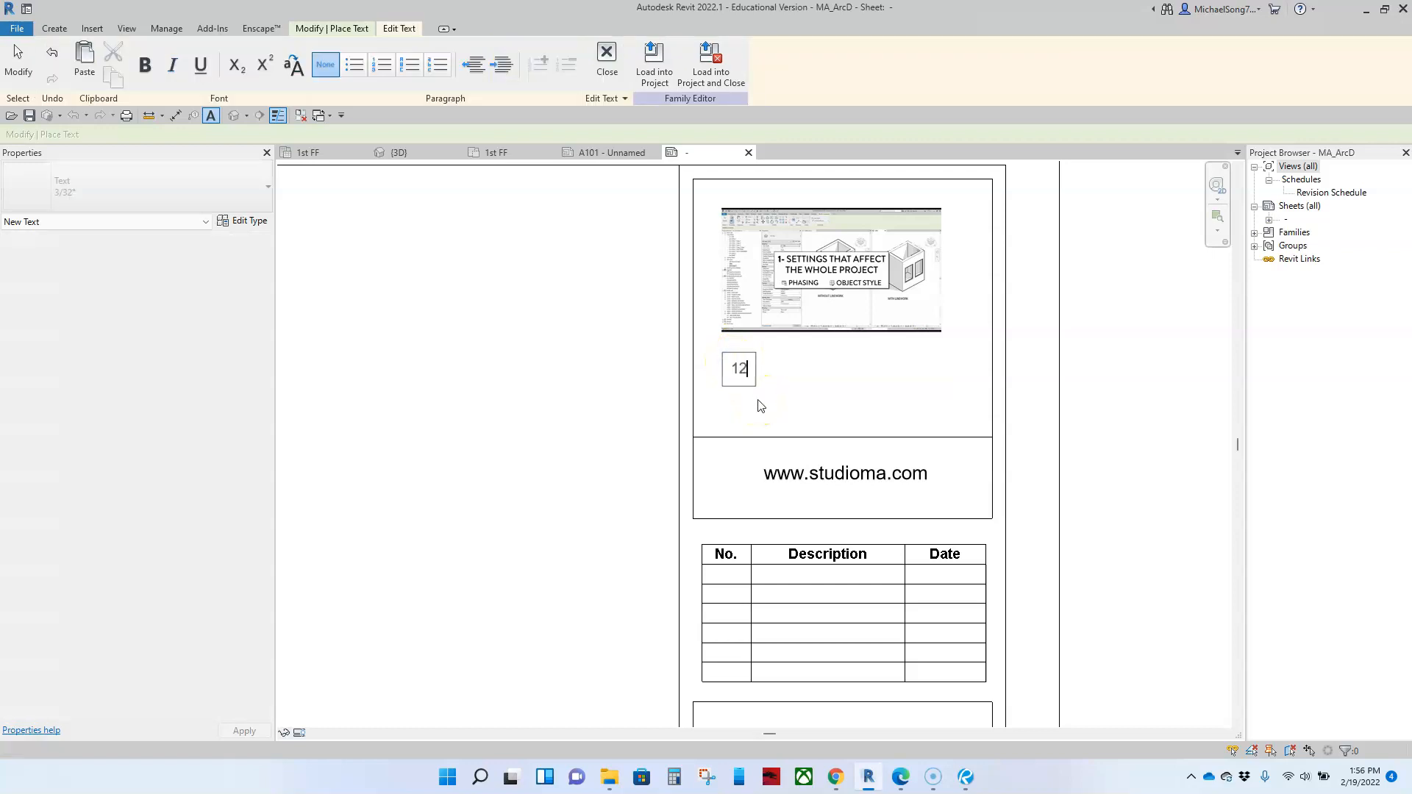
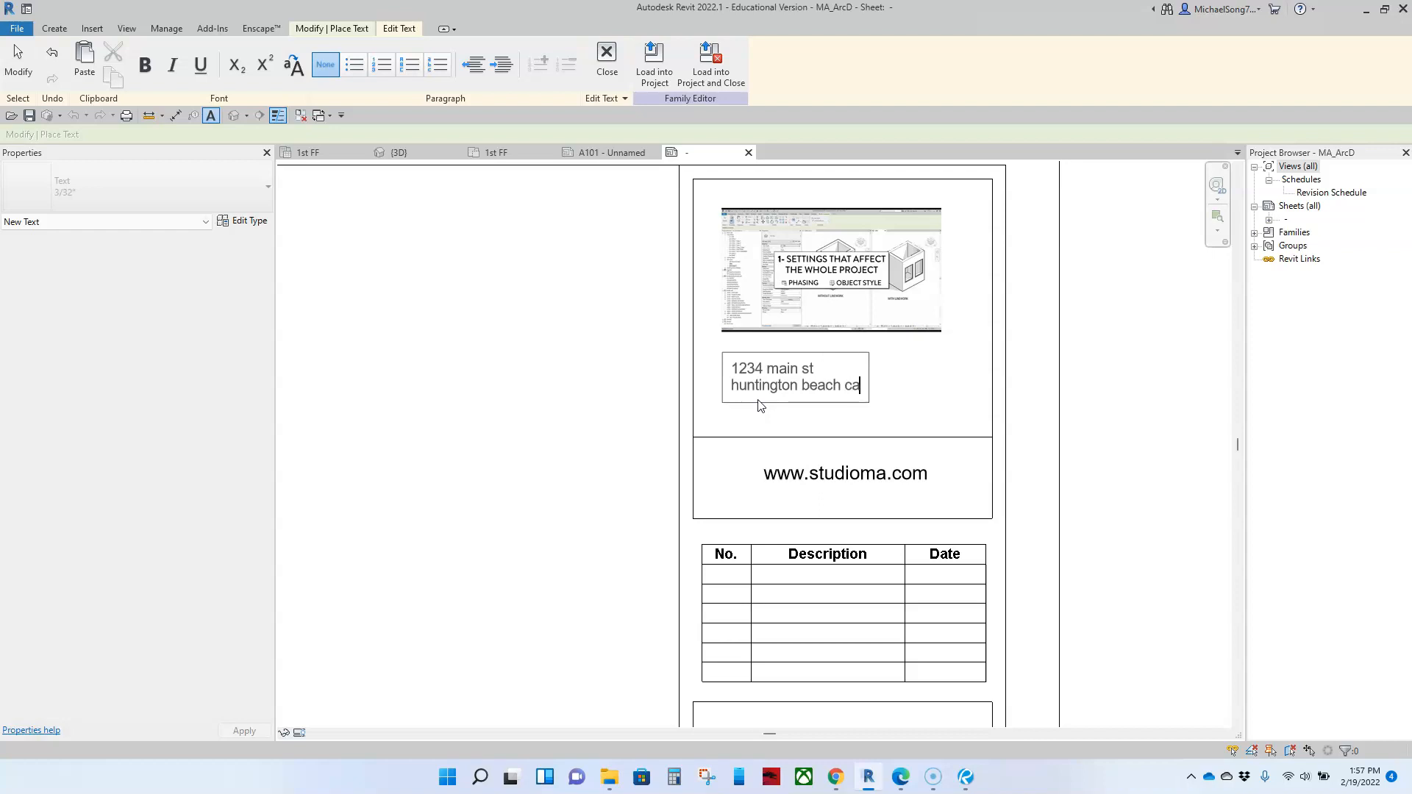
Step: Finish the company address note, shift it toward the middle of the box beneath the image, and center-align its text
{"action": "left_click", "coordinate": [752, 433]}
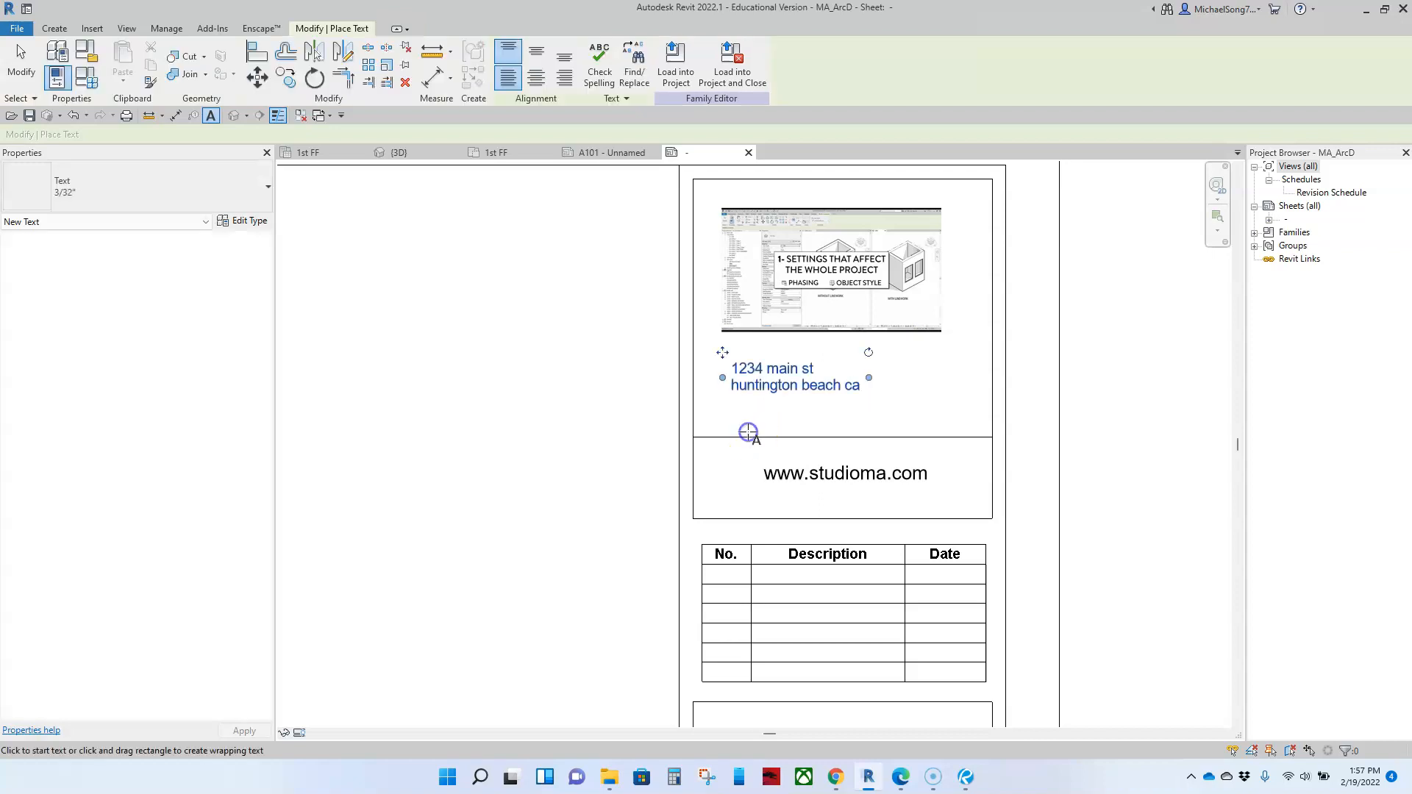
{"action": "key", "text": "Escape"}
{"action": "left_click_drag", "start_coordinate": [786, 386], "coordinate": [818, 387]}
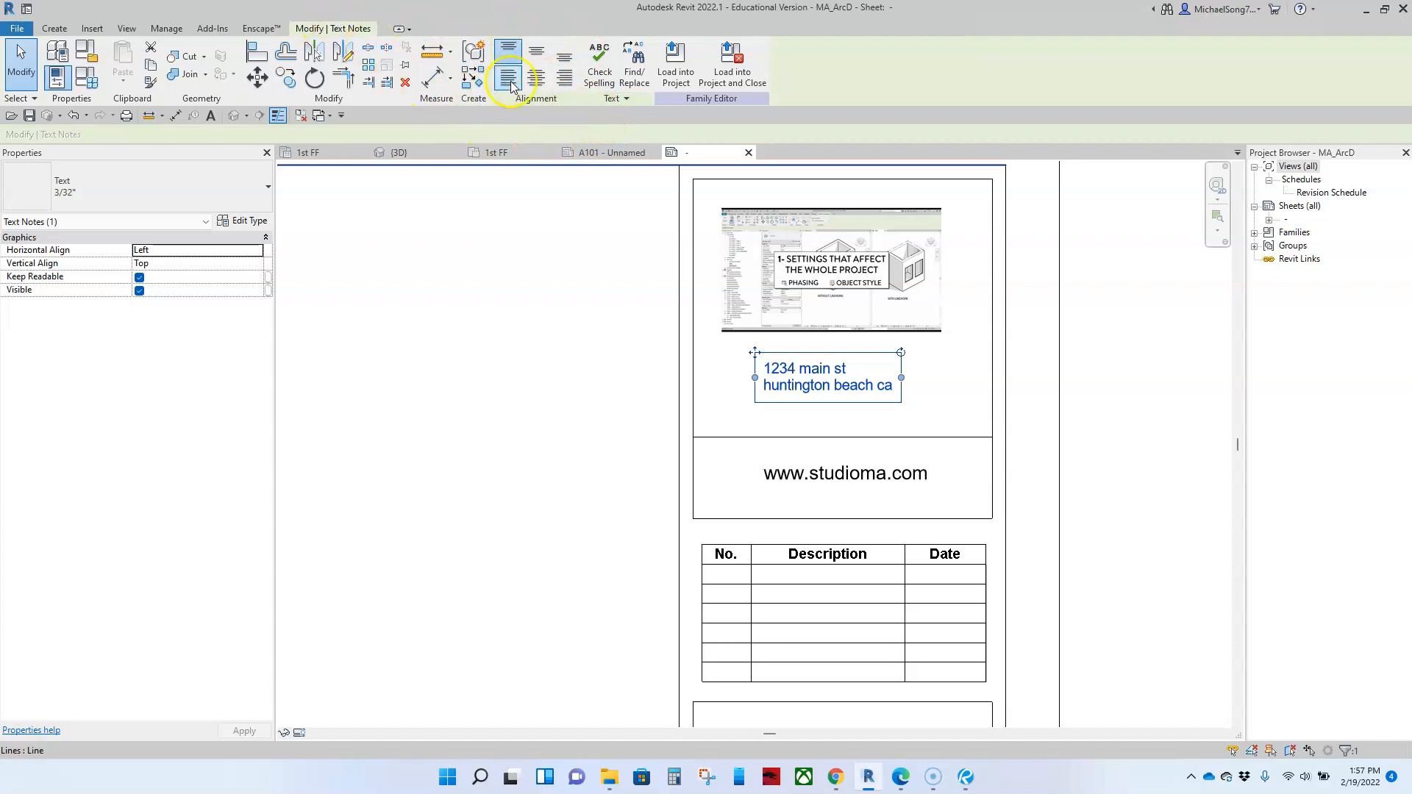
{"action": "left_click", "coordinate": [536, 53]}
{"action": "left_click", "coordinate": [542, 87]}
{"action": "left_click", "coordinate": [1030, 431]}
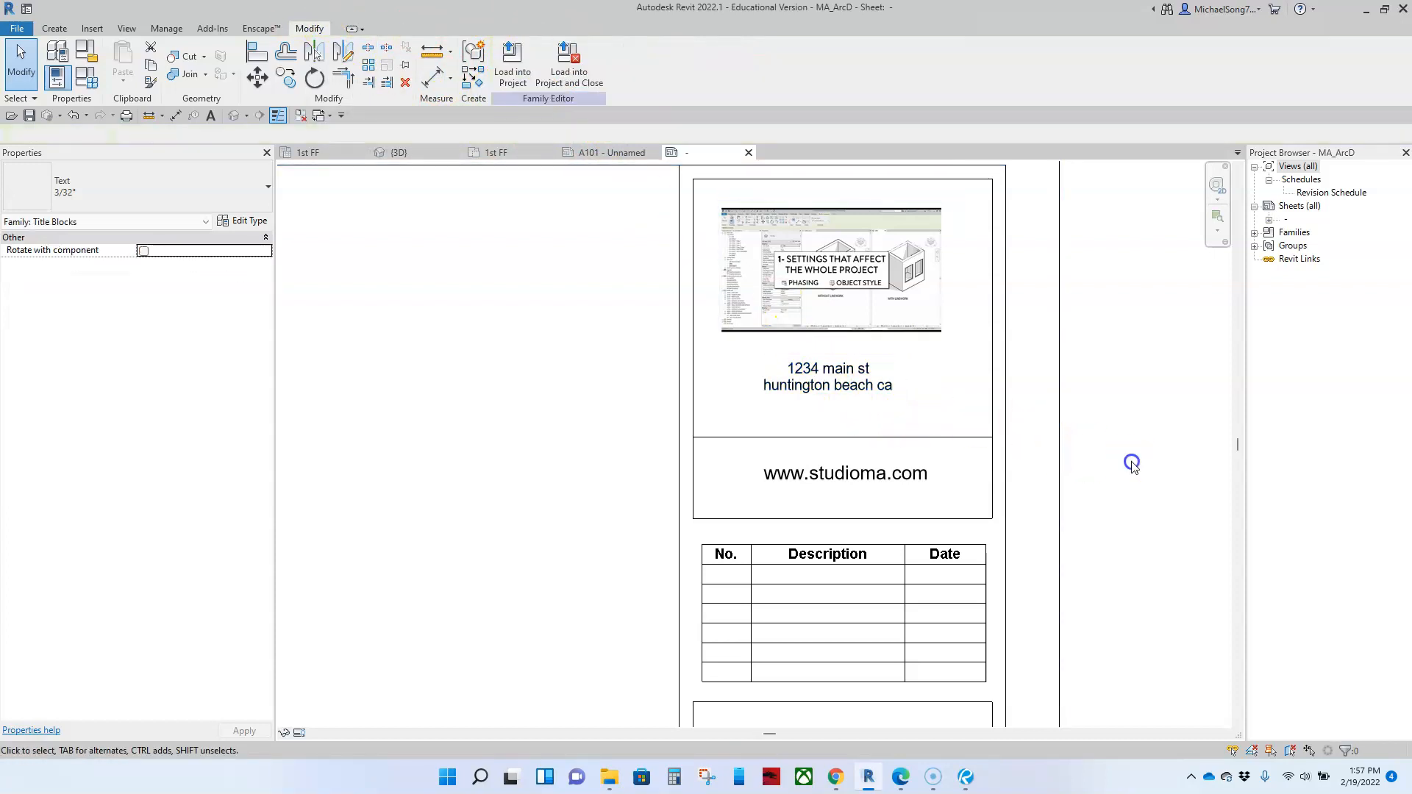
Step: Look over the titleblock's title strip from the image and revision table down to the sheet name and number boxes
{"action": "scroll", "coordinate": [826, 460], "scroll_direction": "down", "scroll_amount": 3}
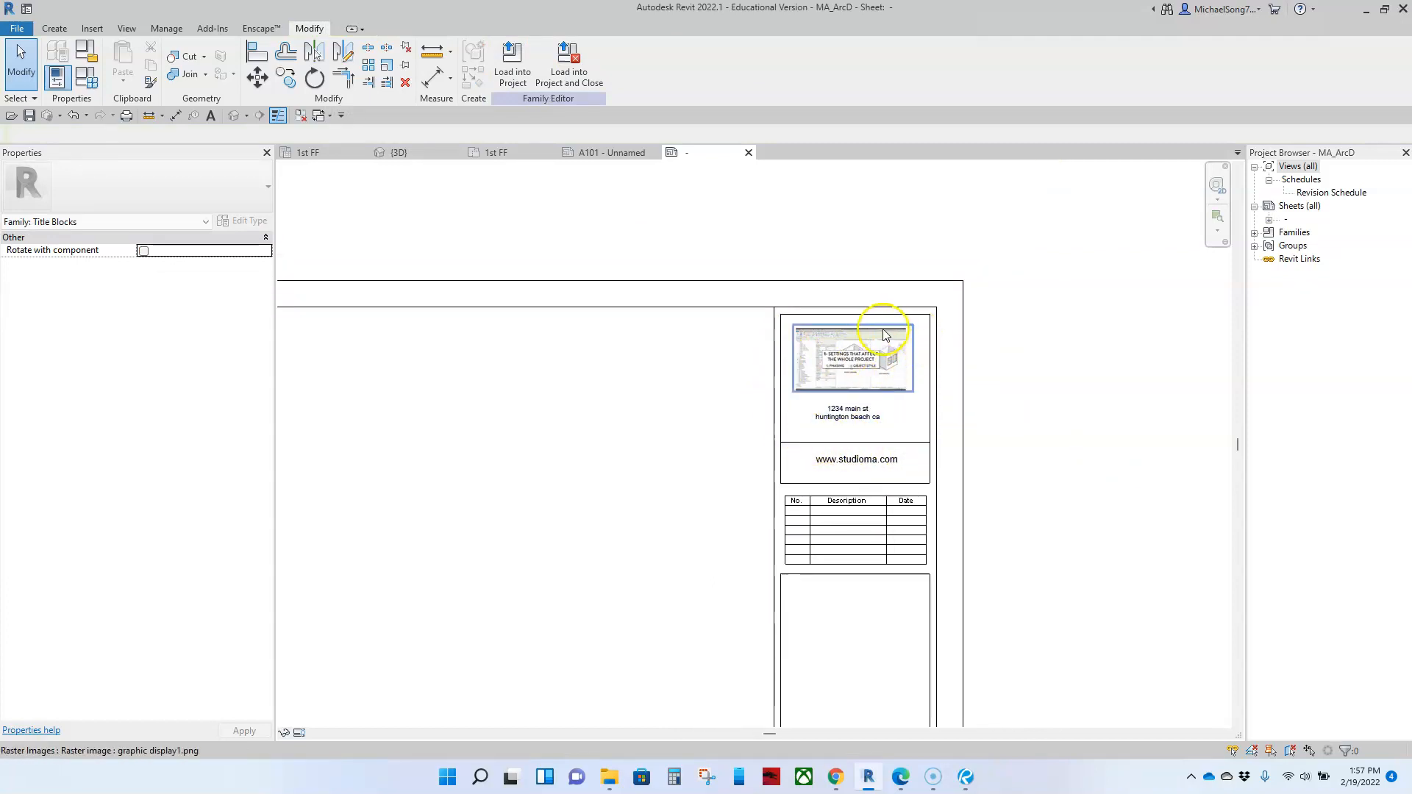
{"action": "middle_click_drag", "start_coordinate": [669, 495], "coordinate": [722, 334]}
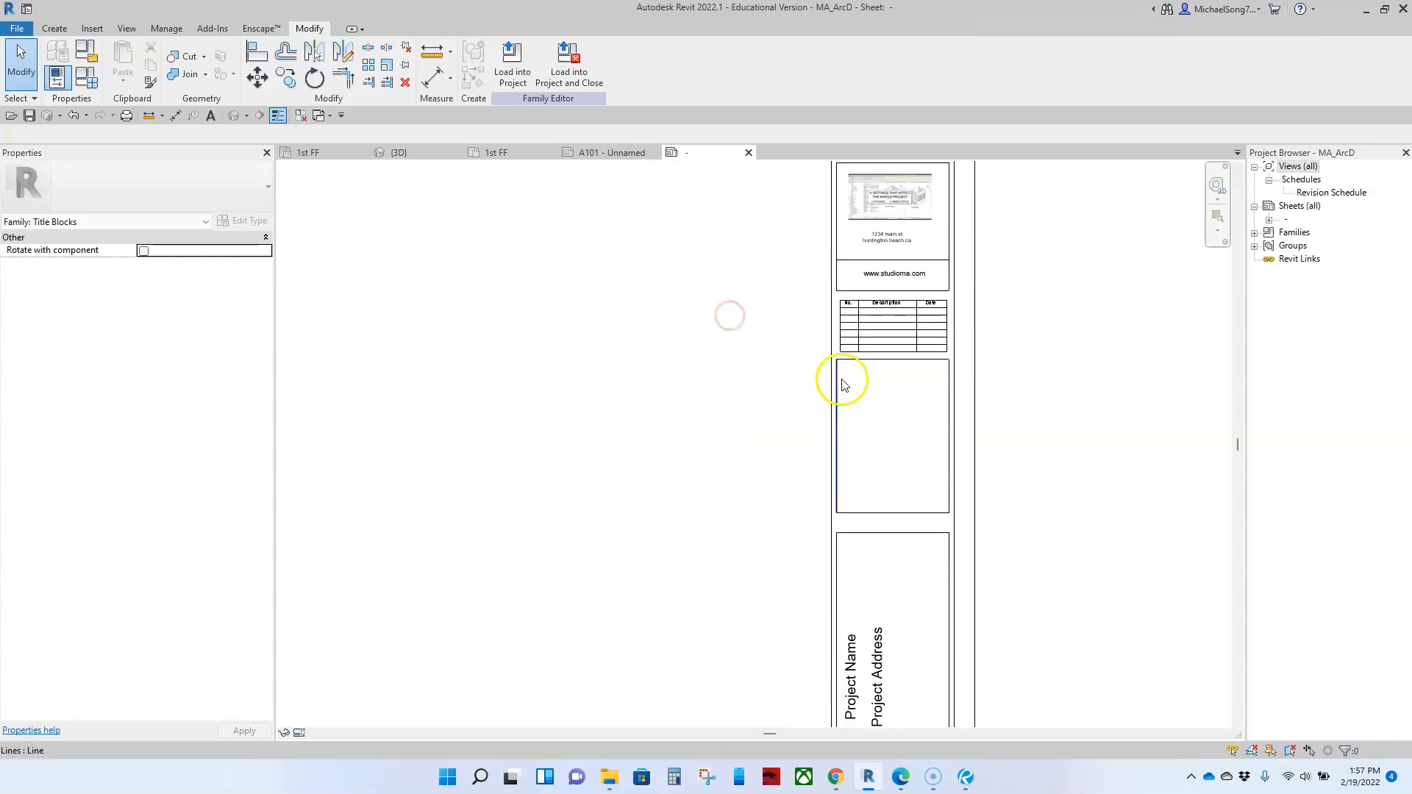
{"action": "middle_click_drag", "start_coordinate": [857, 492], "coordinate": [829, 366]}
{"action": "scroll", "coordinate": [826, 363], "scroll_direction": "down", "scroll_amount": 3}
{"action": "left_click_drag", "start_coordinate": [858, 292], "coordinate": [851, 305]}
{"action": "left_click", "coordinate": [946, 320]}
{"action": "scroll", "coordinate": [851, 289], "scroll_direction": "up", "scroll_amount": 4}
{"action": "left_click", "coordinate": [845, 285]}
{"action": "scroll", "coordinate": [839, 324], "scroll_direction": "up", "scroll_amount": 2}
{"action": "left_click_drag", "start_coordinate": [836, 334], "coordinate": [829, 375]}
{"action": "left_click", "coordinate": [828, 442]}
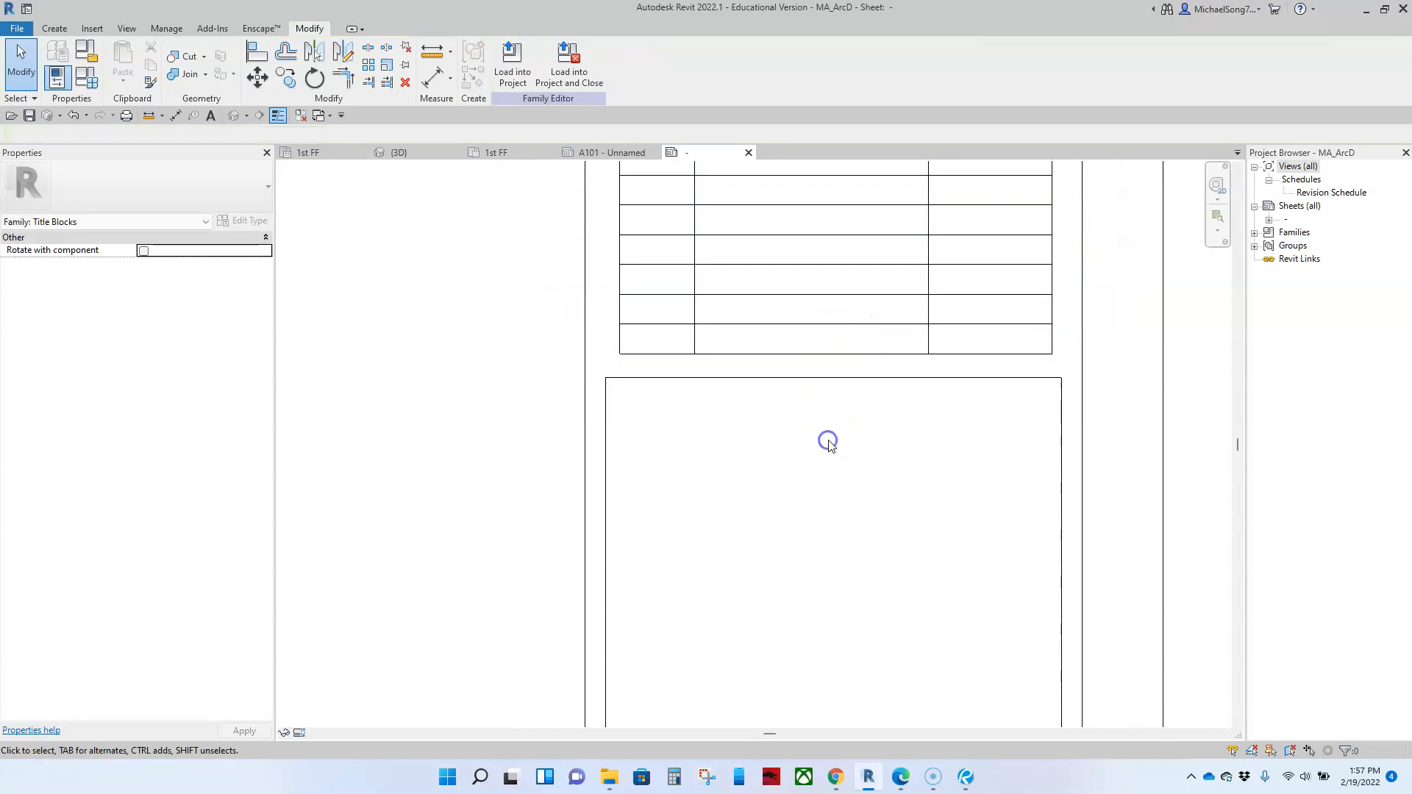
{"action": "scroll", "coordinate": [828, 441], "scroll_direction": "down", "scroll_amount": 5}
{"action": "middle_click_drag", "start_coordinate": [814, 522], "coordinate": [815, 301]}
{"action": "scroll", "coordinate": [793, 438], "scroll_direction": "down", "scroll_amount": 1}
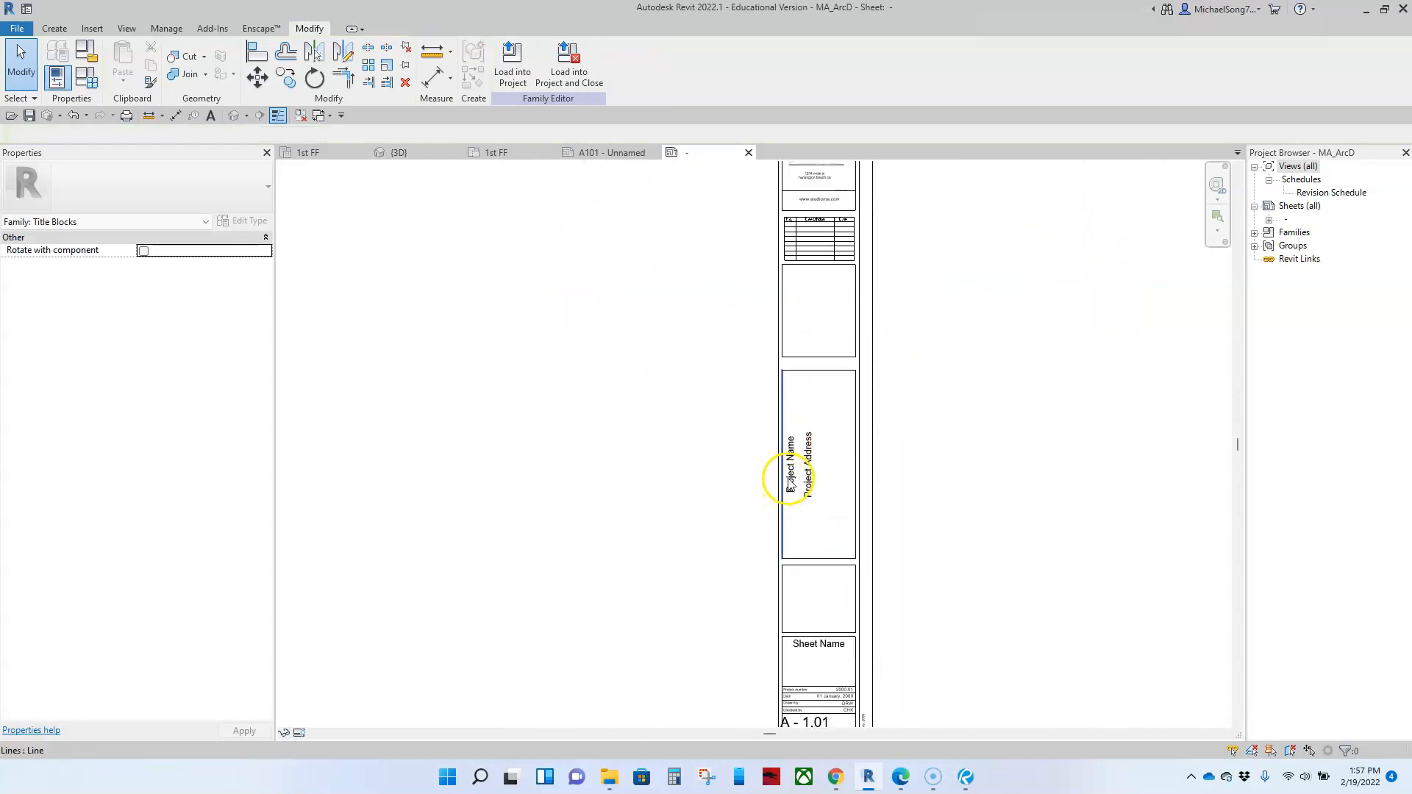
{"action": "scroll", "coordinate": [814, 521], "scroll_direction": "down", "scroll_amount": 1}
{"action": "middle_click_drag", "start_coordinate": [814, 597], "coordinate": [876, 464]}
Step: Nudge the A - 1.01 sheet number label to the right to center it in its box
{"action": "scroll", "coordinate": [877, 501], "scroll_direction": "up", "scroll_amount": 1}
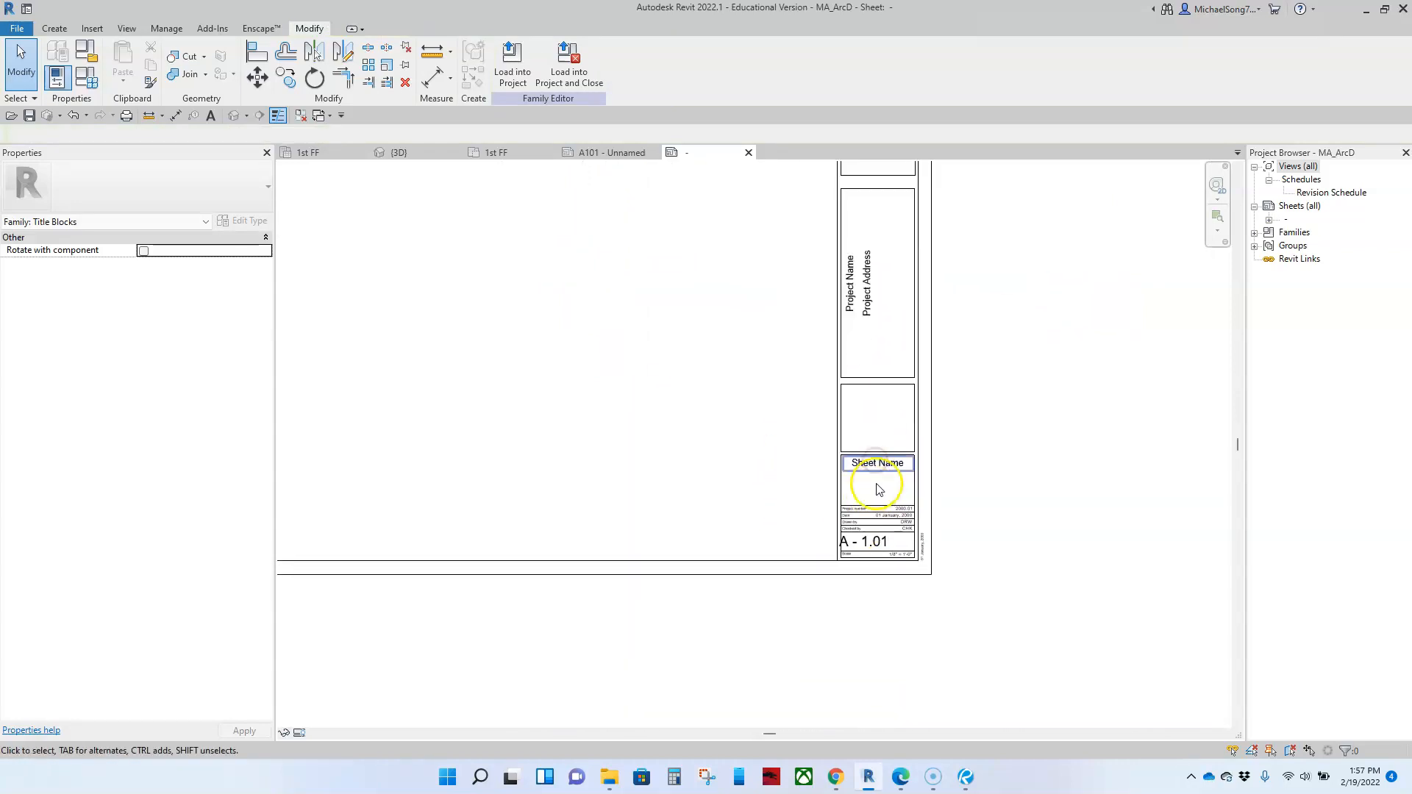
{"action": "scroll", "coordinate": [872, 569], "scroll_direction": "up", "scroll_amount": 3}
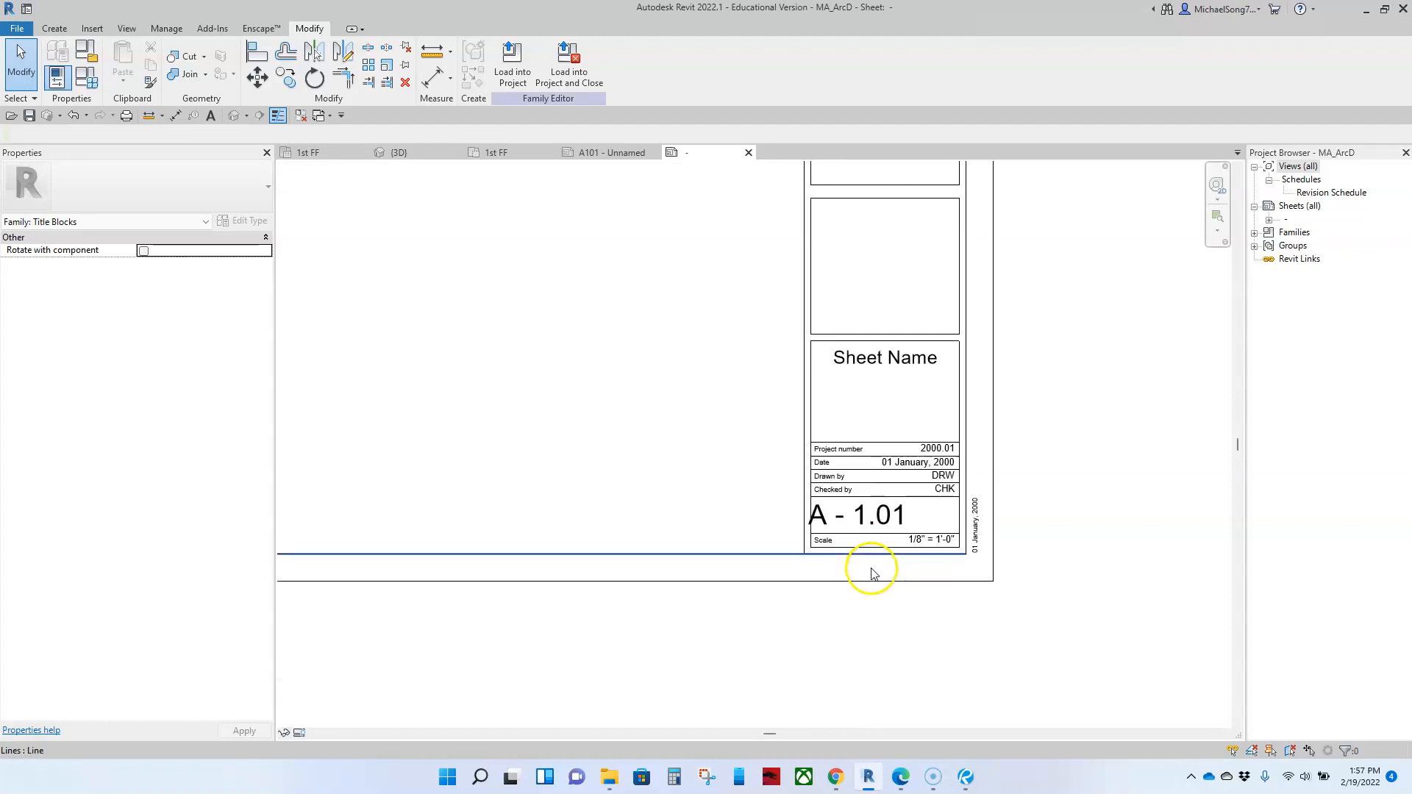
{"action": "scroll", "coordinate": [867, 530], "scroll_direction": "up", "scroll_amount": 3}
{"action": "left_click", "coordinate": [900, 509]}
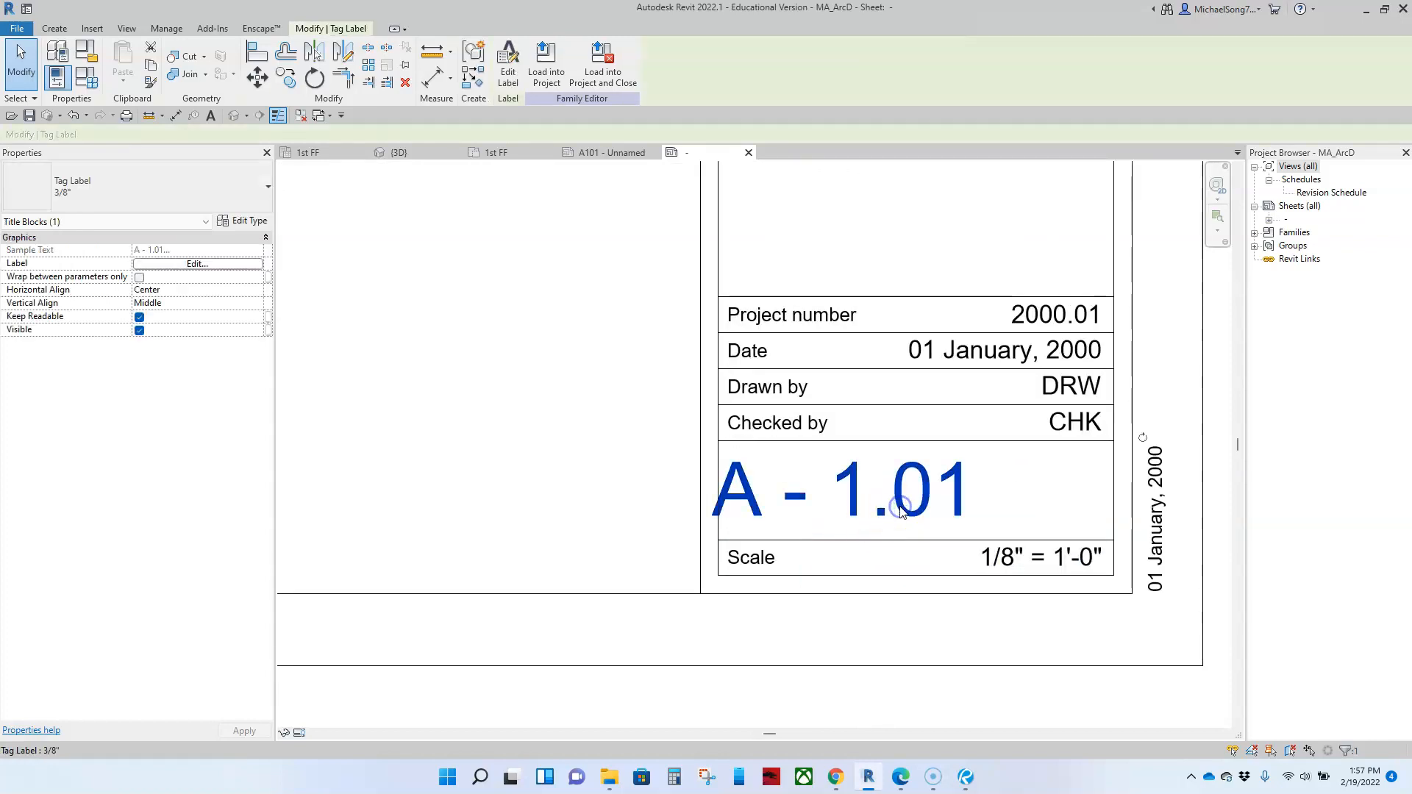
{"action": "key", "text": "Right"}
{"action": "key", "text": "Right"}
{"action": "key", "text": "Right"}
{"action": "key", "text": "Right"}
{"action": "key", "text": "Right"}
{"action": "key", "text": "Right"}
{"action": "key", "text": "Right"}
{"action": "key", "text": "Right"}
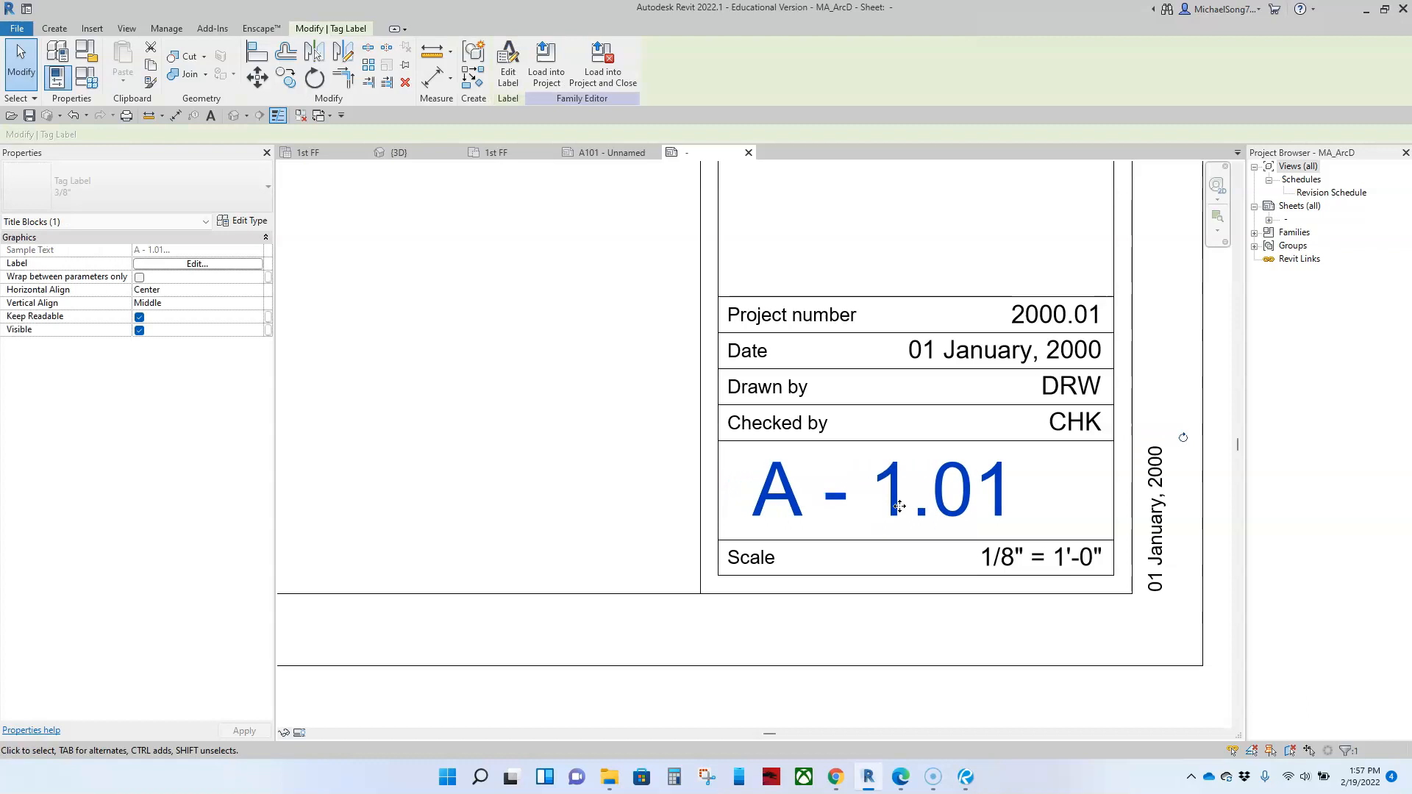
{"action": "key", "text": "Right"}
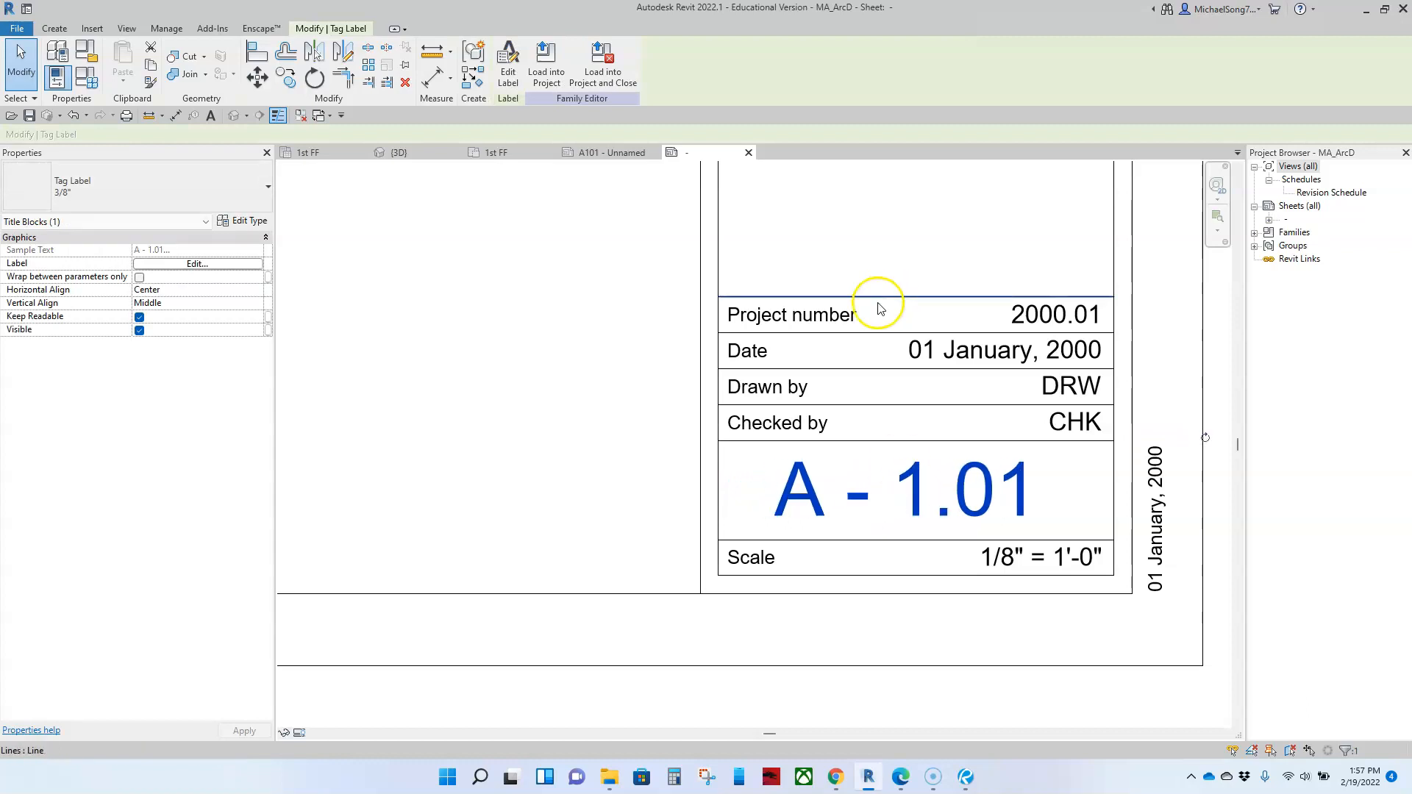
Step: Check which parameter the label in the title strip's Date row uses
{"action": "scroll", "coordinate": [805, 331], "scroll_direction": "down", "scroll_amount": 2}
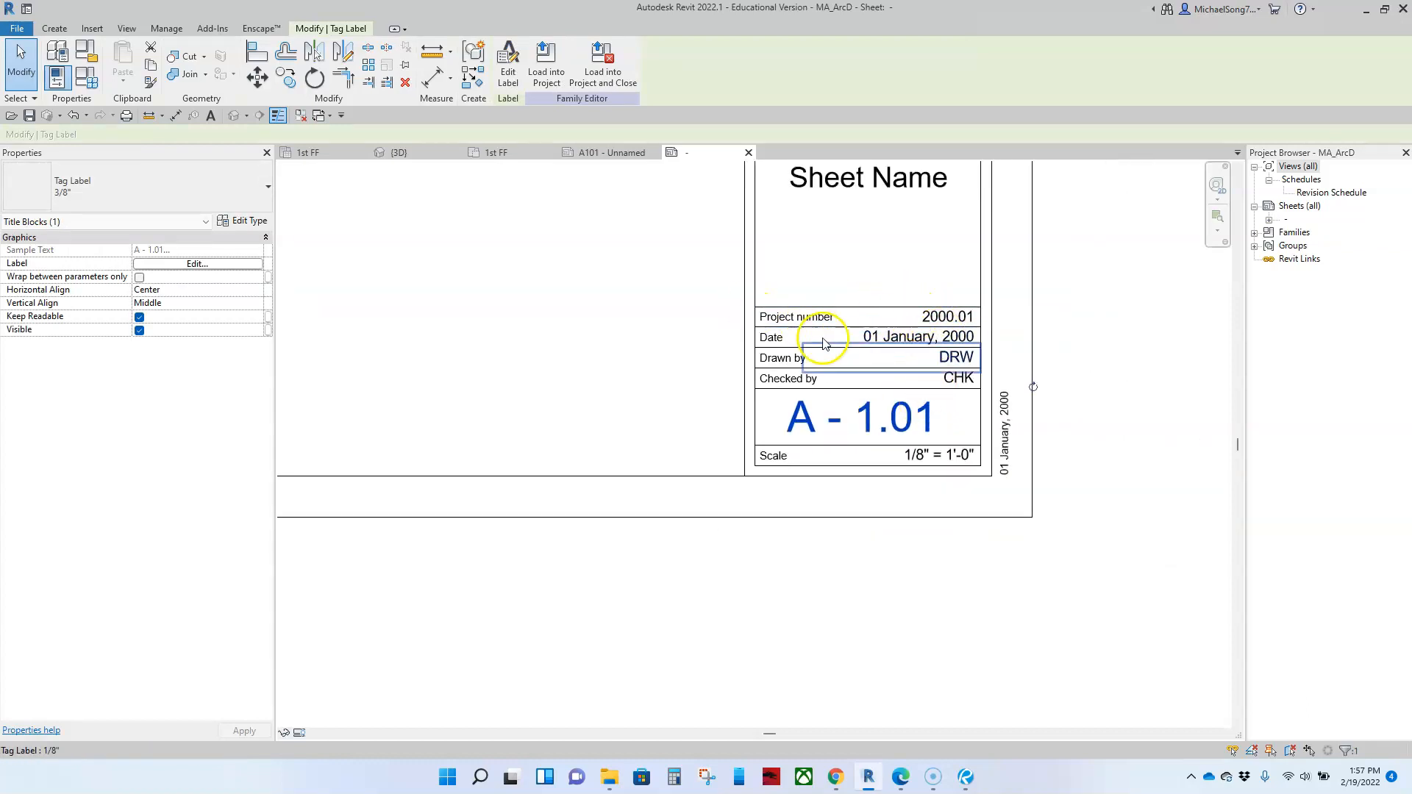
{"action": "scroll", "coordinate": [890, 343], "scroll_direction": "up", "scroll_amount": 5}
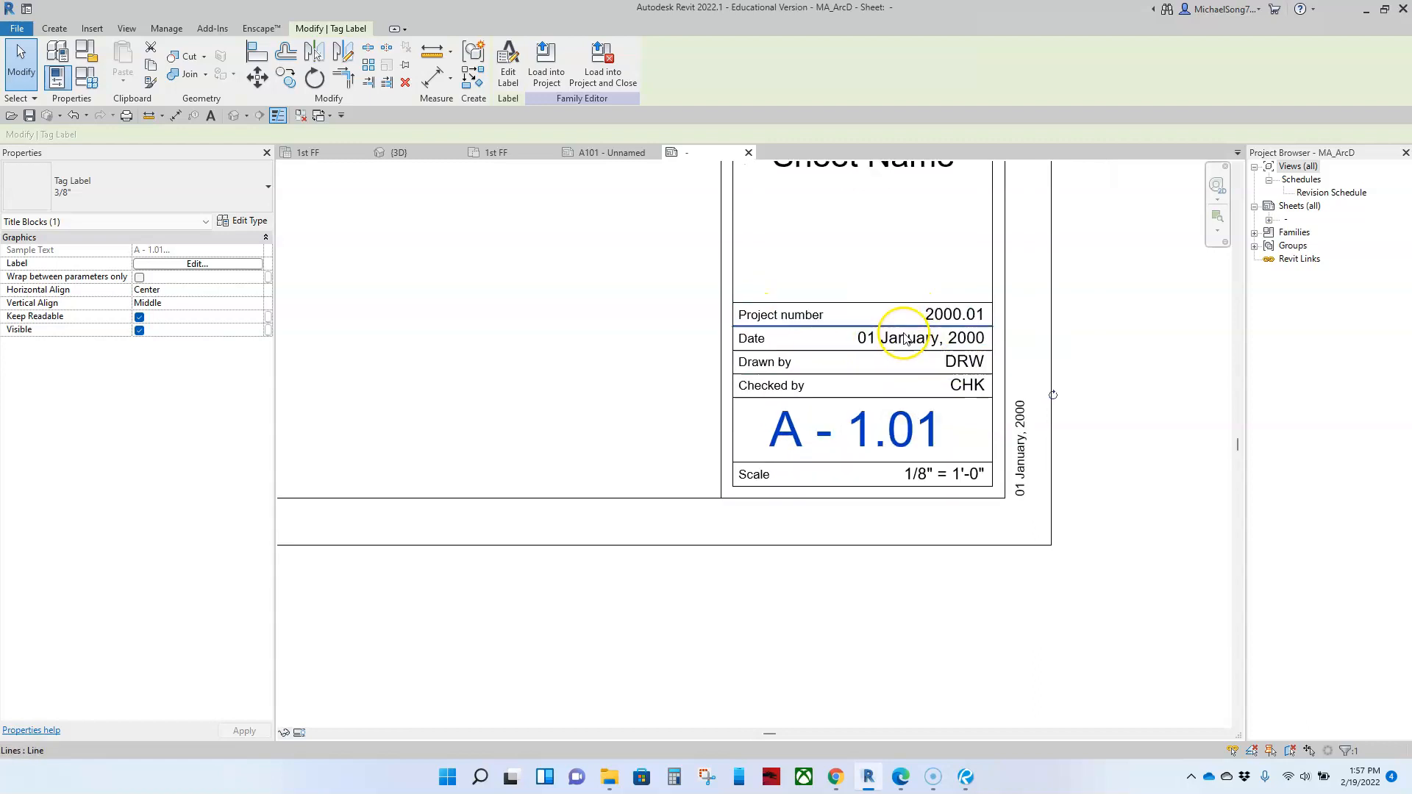
{"action": "left_click", "coordinate": [897, 353]}
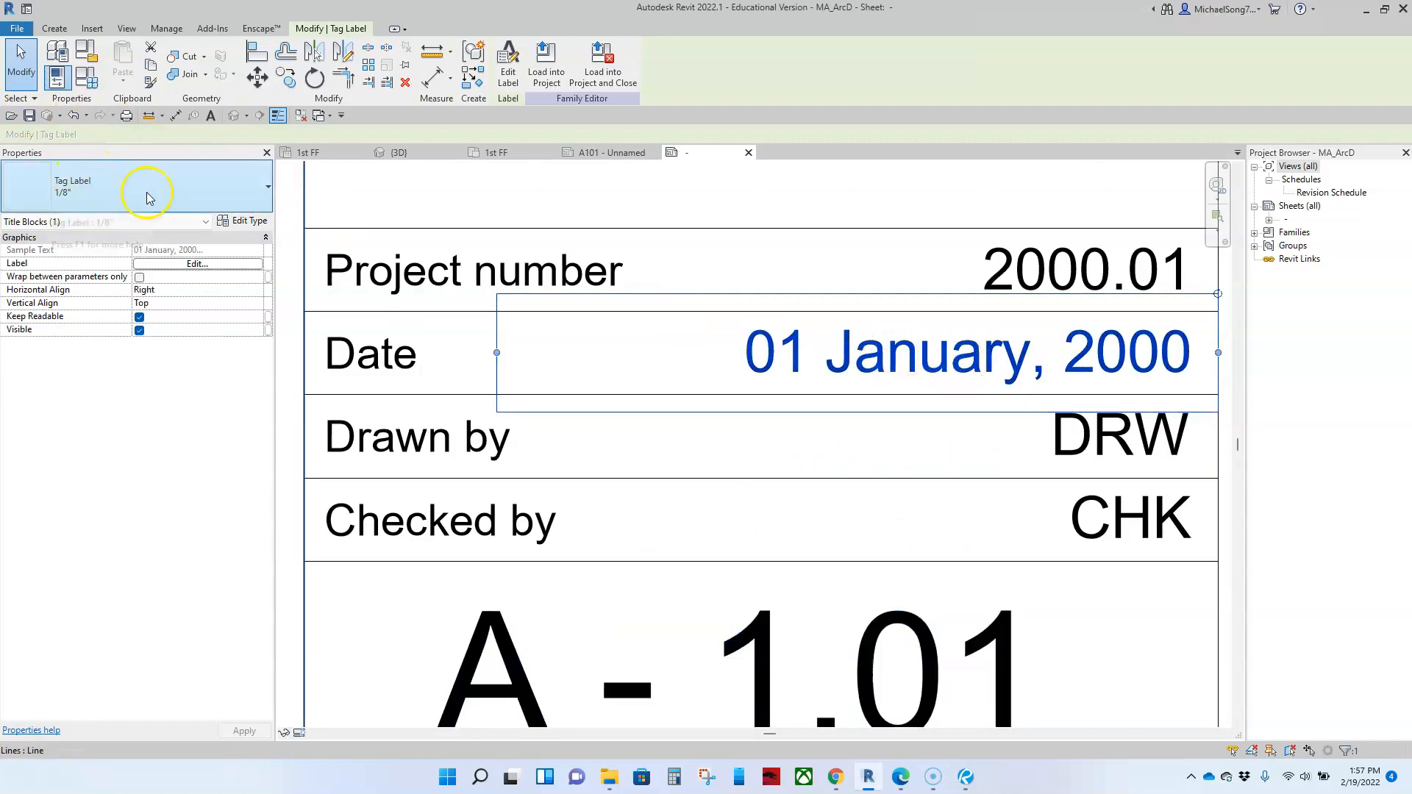
{"action": "left_click", "coordinate": [195, 264]}
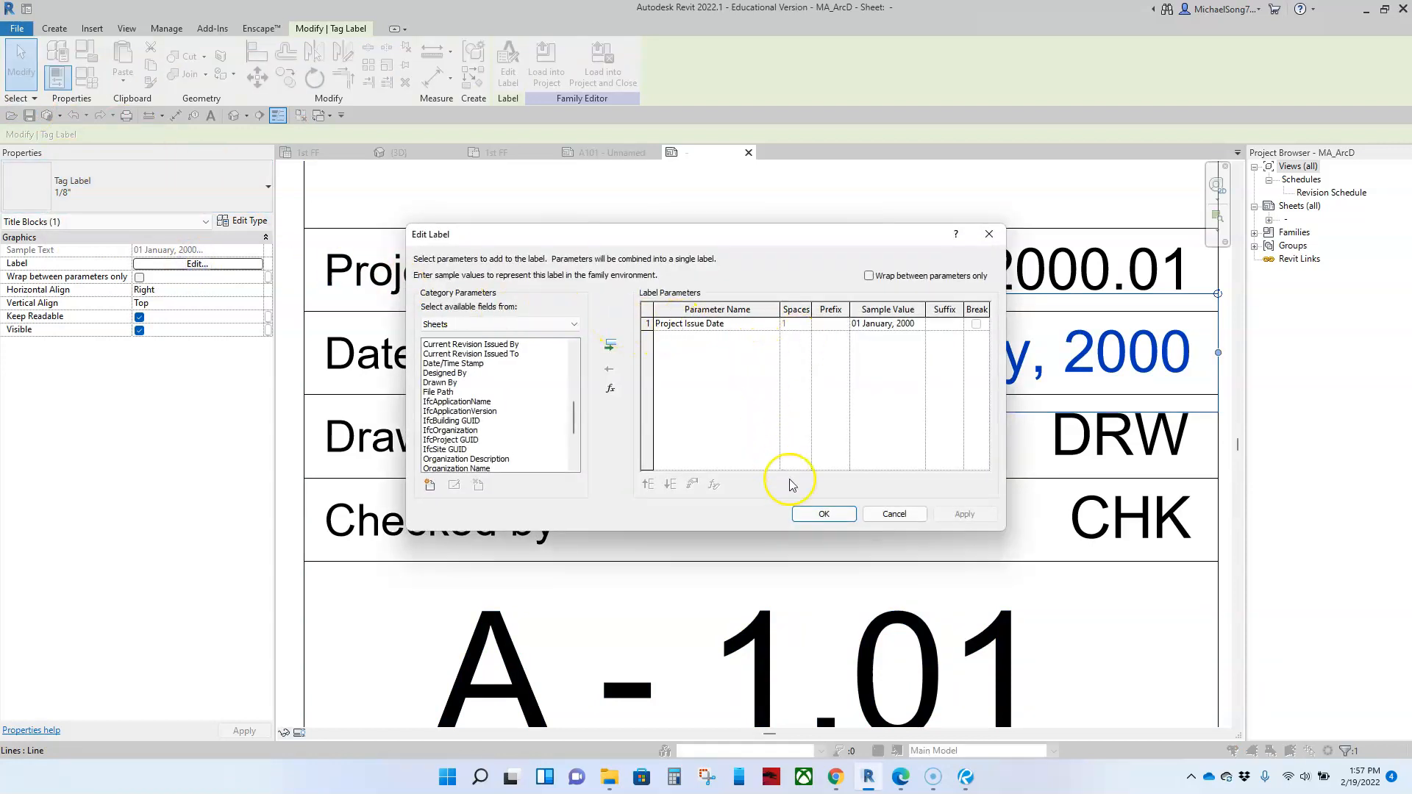
{"action": "left_click", "coordinate": [823, 514]}
{"action": "scroll", "coordinate": [816, 485], "scroll_direction": "down", "scroll_amount": 2}
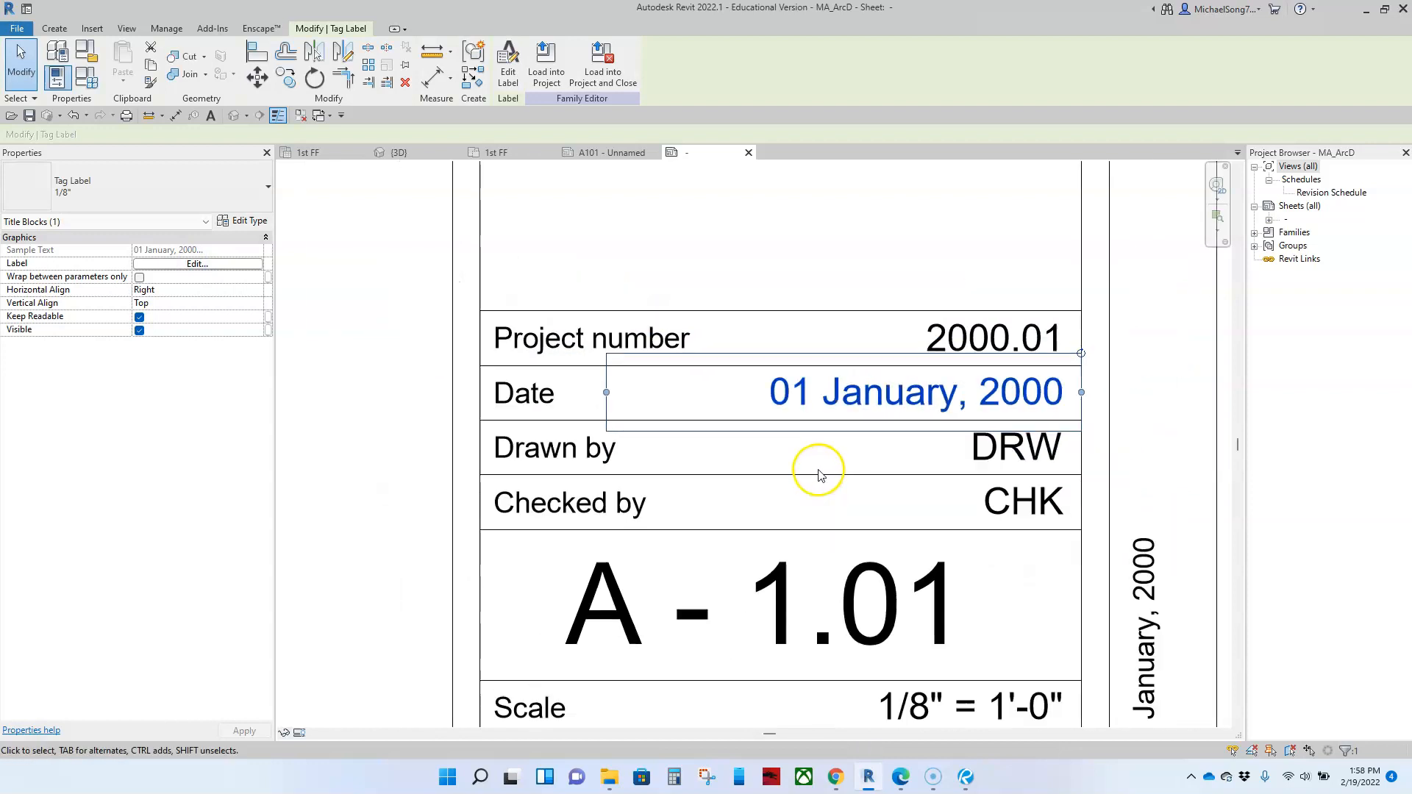
{"action": "scroll", "coordinate": [845, 498], "scroll_direction": "down", "scroll_amount": 1}
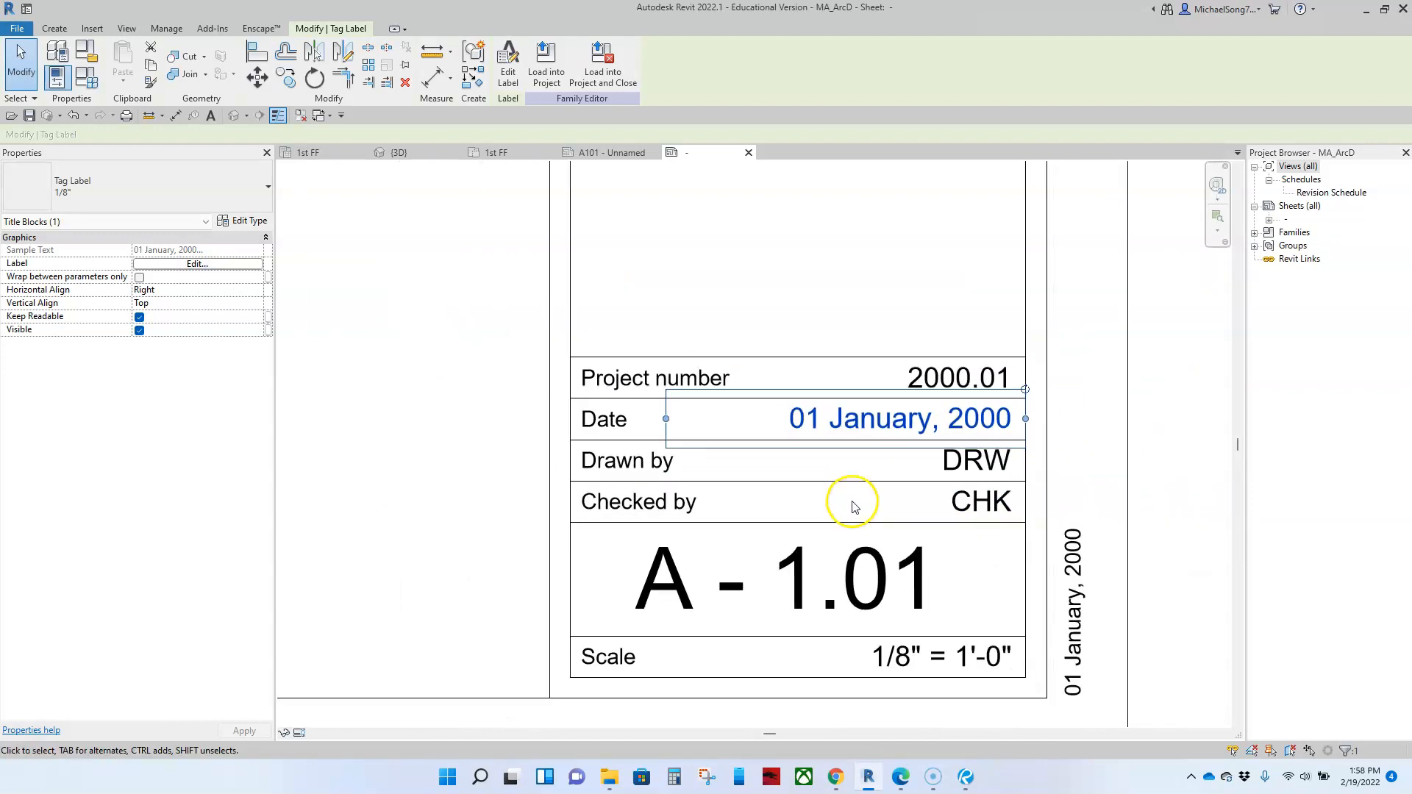
{"action": "left_click", "coordinate": [976, 462]}
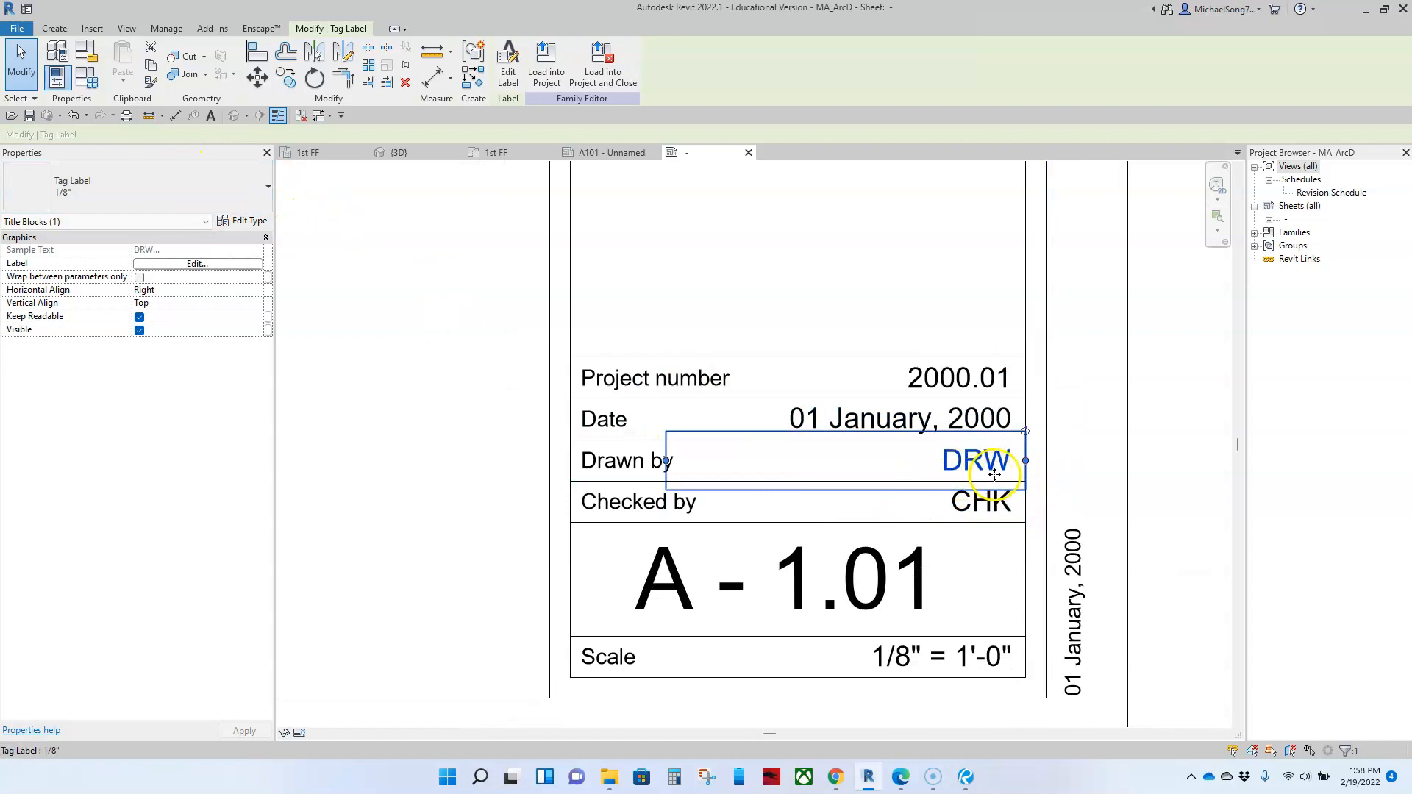
{"action": "scroll", "coordinate": [998, 474], "scroll_direction": "down", "scroll_amount": 6}
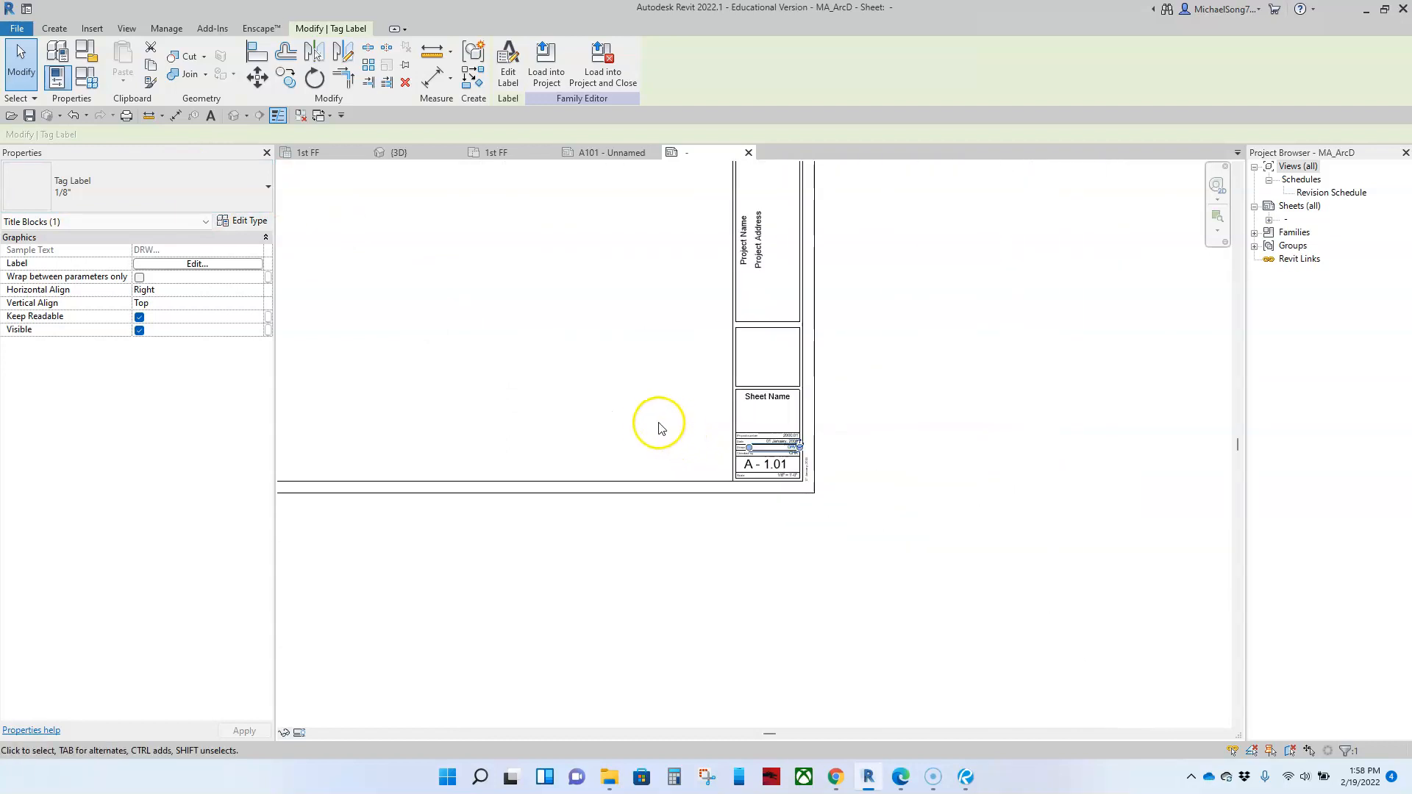
{"action": "middle_click_drag", "start_coordinate": [620, 403], "coordinate": [726, 483]}
{"action": "left_click", "coordinate": [945, 470]}
{"action": "scroll", "coordinate": [874, 467], "scroll_direction": "down", "scroll_amount": 4}
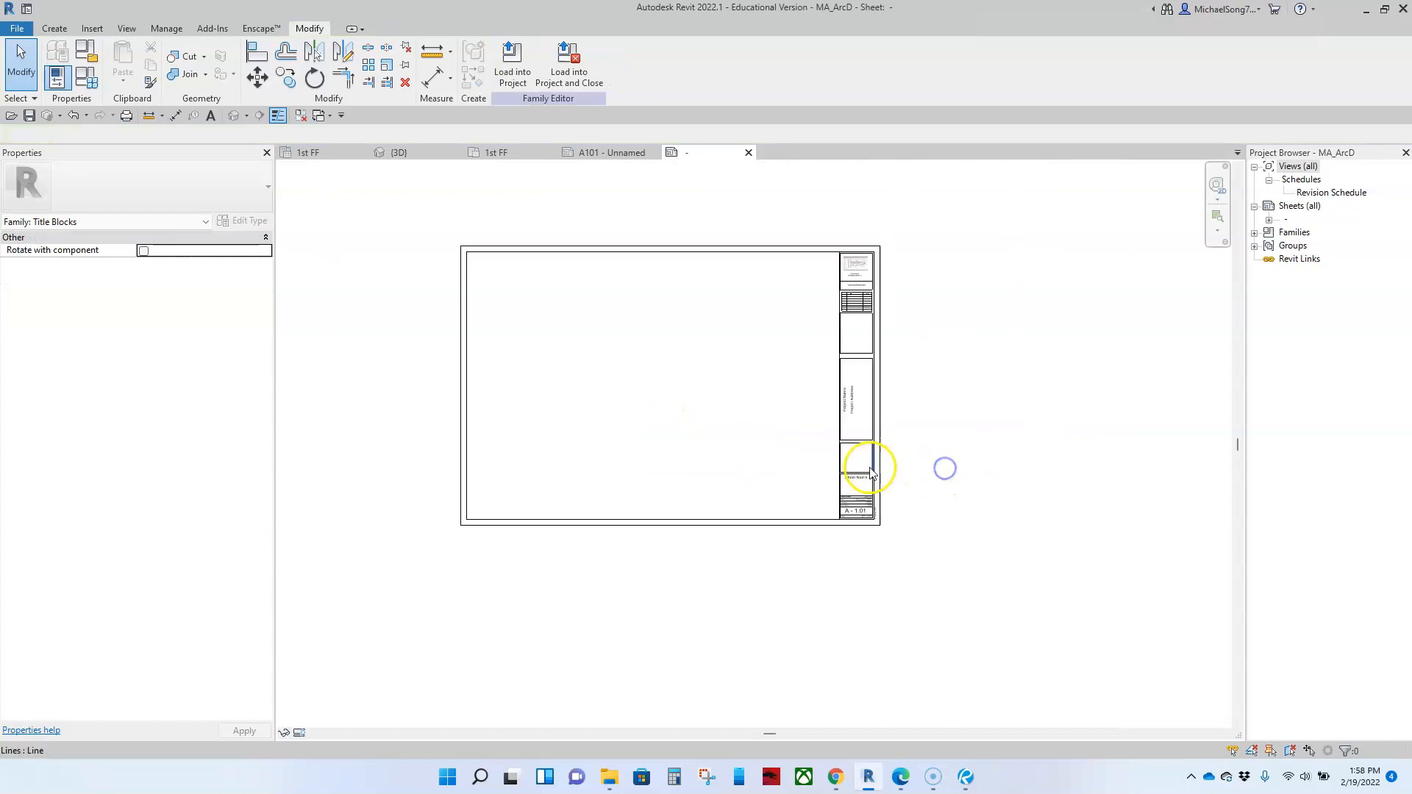
{"action": "middle_click_drag", "start_coordinate": [728, 428], "coordinate": [730, 407]}
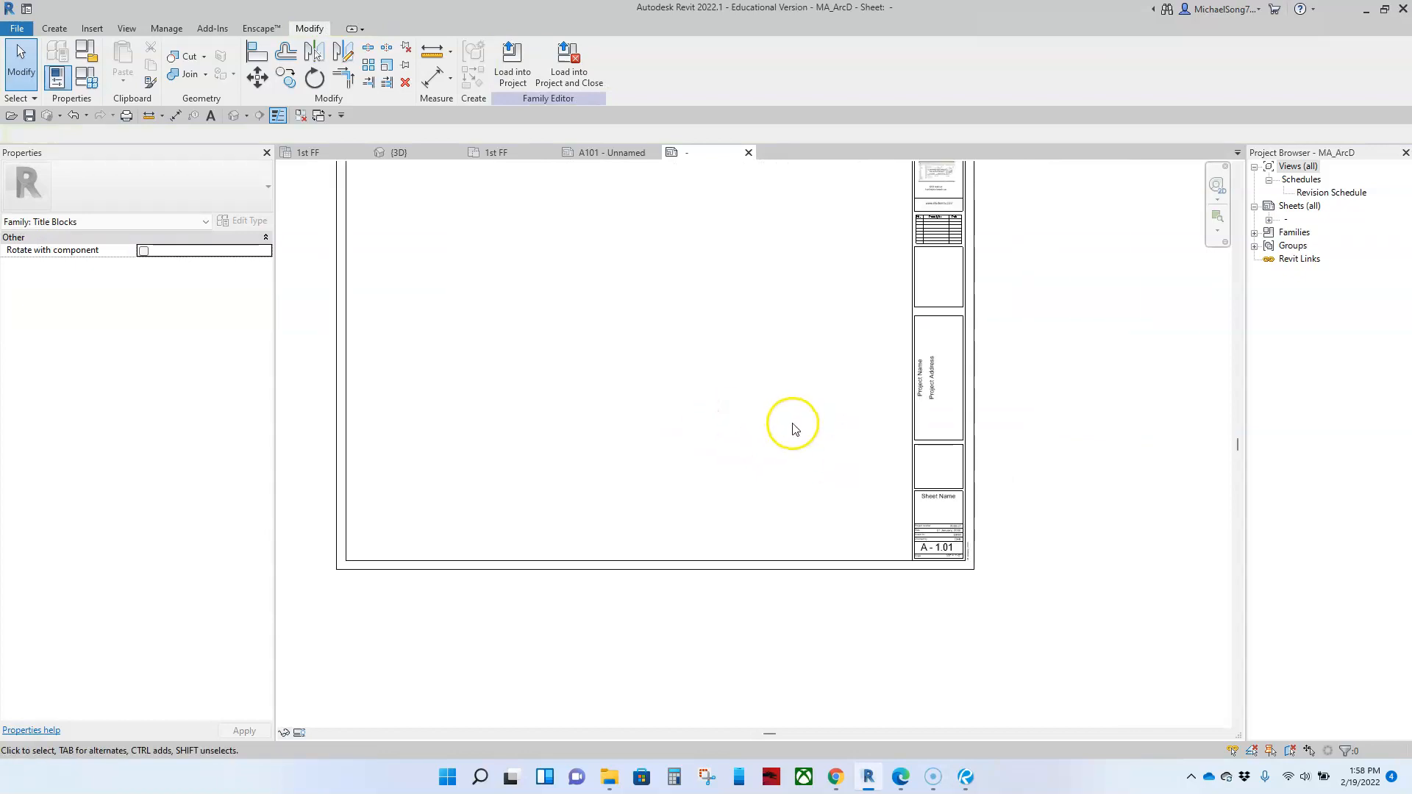
Step: Delete the DRW and CHK labels from the Drawn by and Checked by rows
{"action": "scroll", "coordinate": [953, 534], "scroll_direction": "up", "scroll_amount": 6}
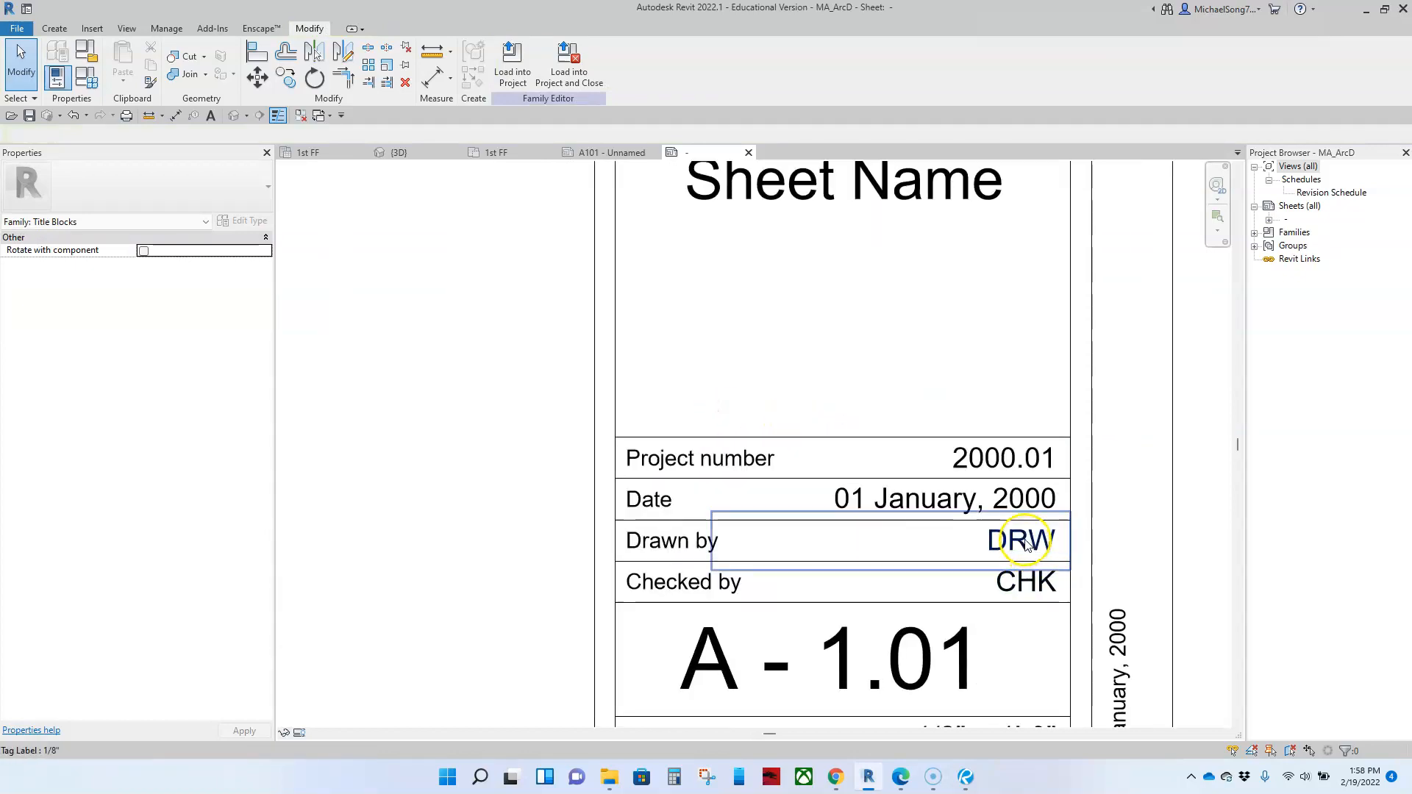
{"action": "left_click", "coordinate": [1027, 545]}
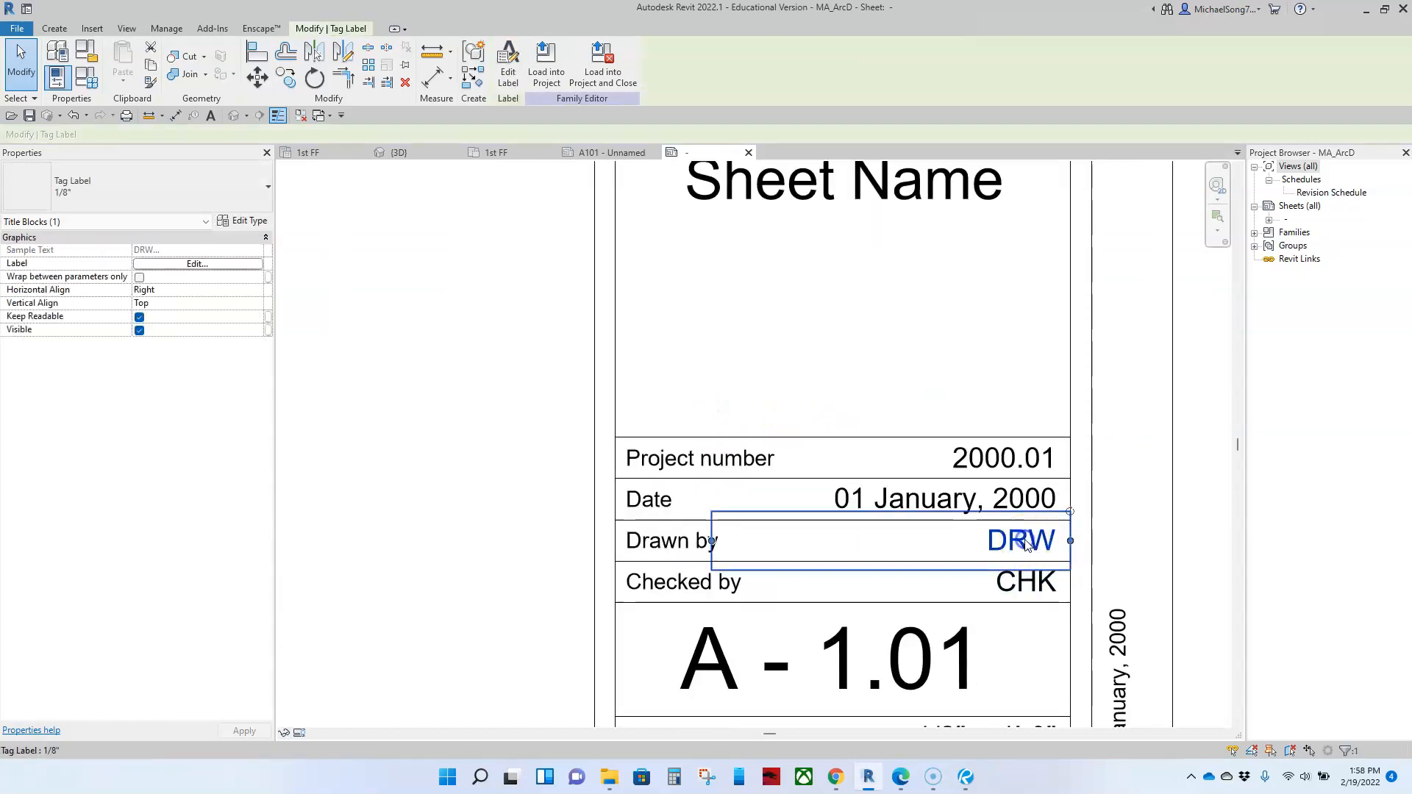
{"action": "key", "text": "Delete"}
{"action": "left_click", "coordinate": [1049, 592]}
{"action": "key", "text": "Delete"}
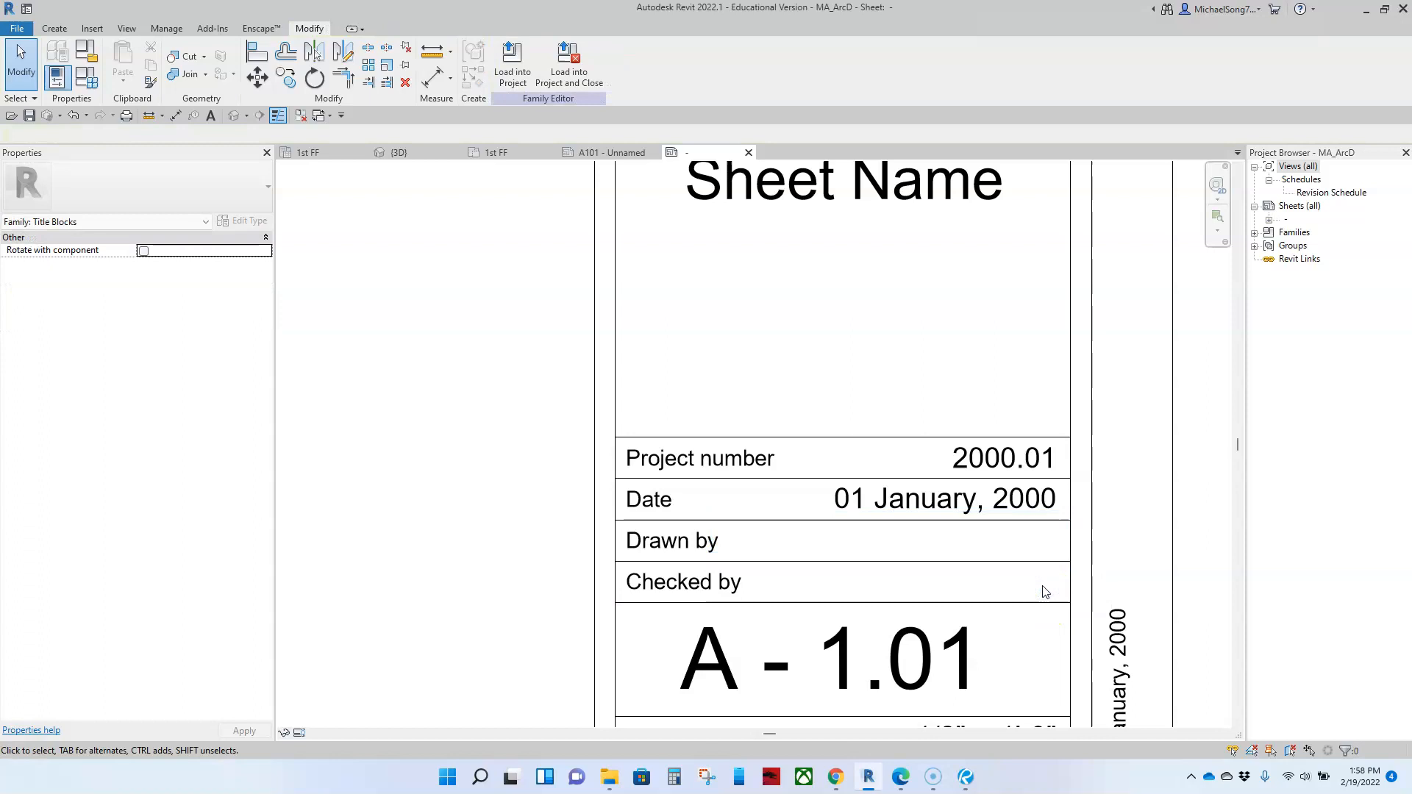
Step: Check which parameter the label in the title strip's Scale row uses
{"action": "scroll", "coordinate": [928, 581], "scroll_direction": "down", "scroll_amount": 2}
{"action": "scroll", "coordinate": [929, 582], "scroll_direction": "down", "scroll_amount": 5}
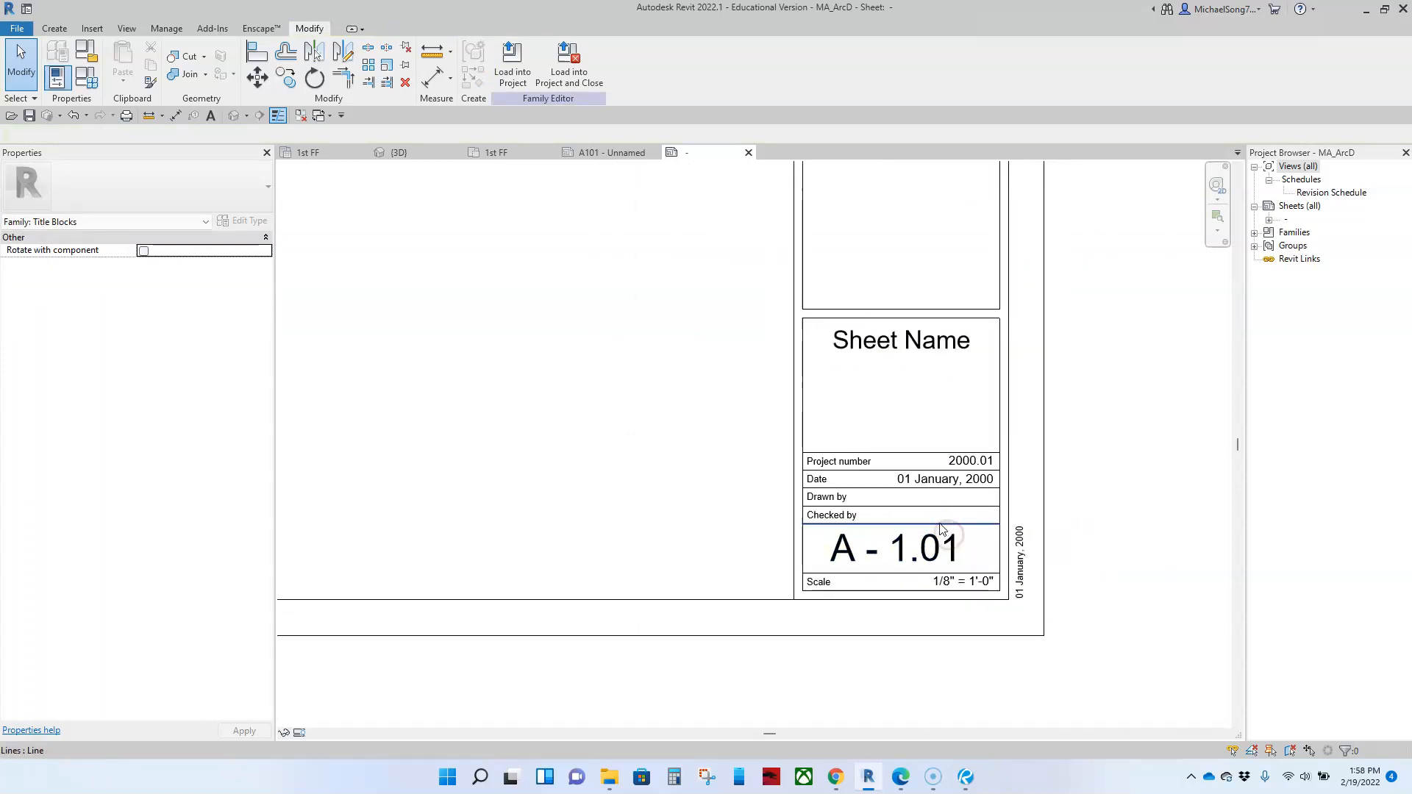
{"action": "scroll", "coordinate": [920, 548], "scroll_direction": "up", "scroll_amount": 5}
{"action": "left_click", "coordinate": [1014, 522]}
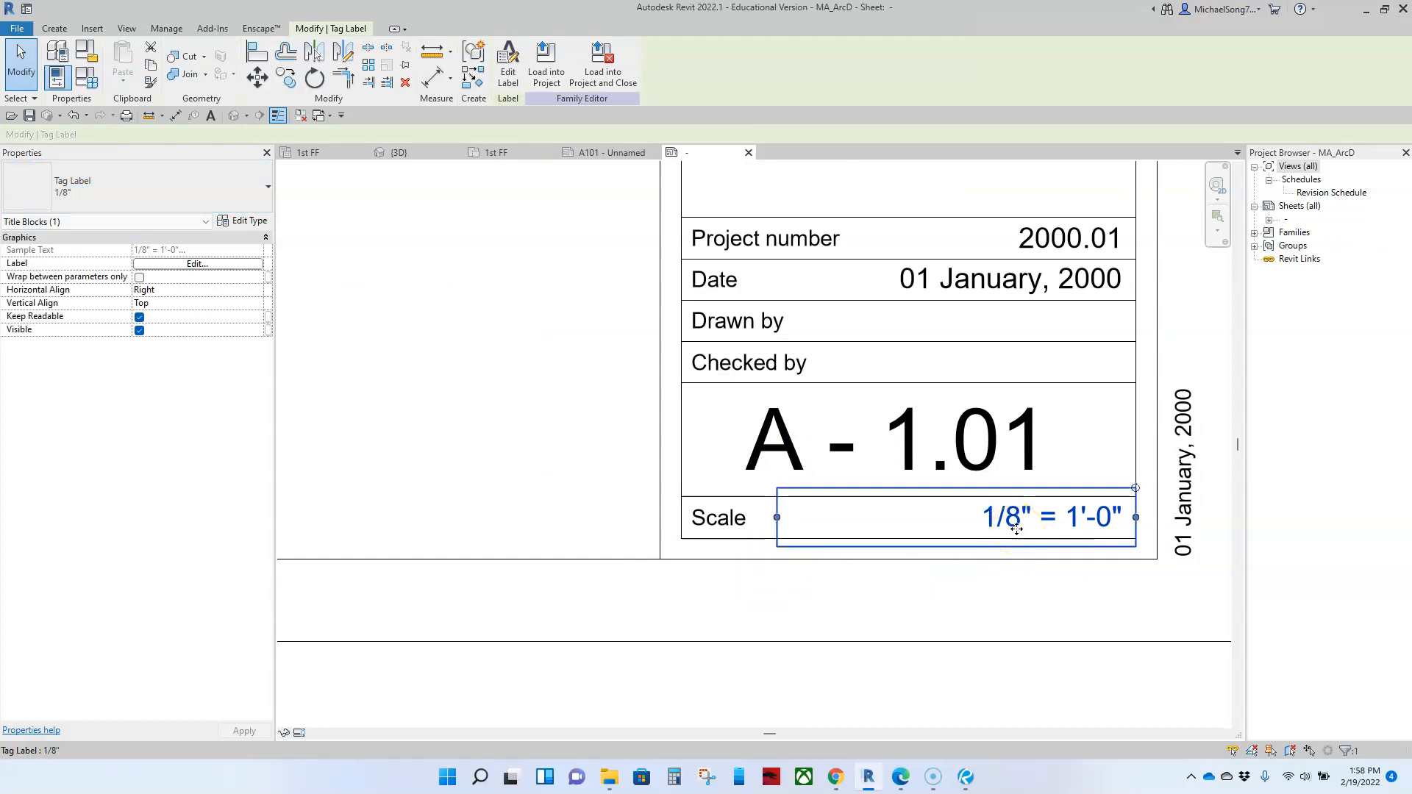
{"action": "left_click", "coordinate": [196, 265]}
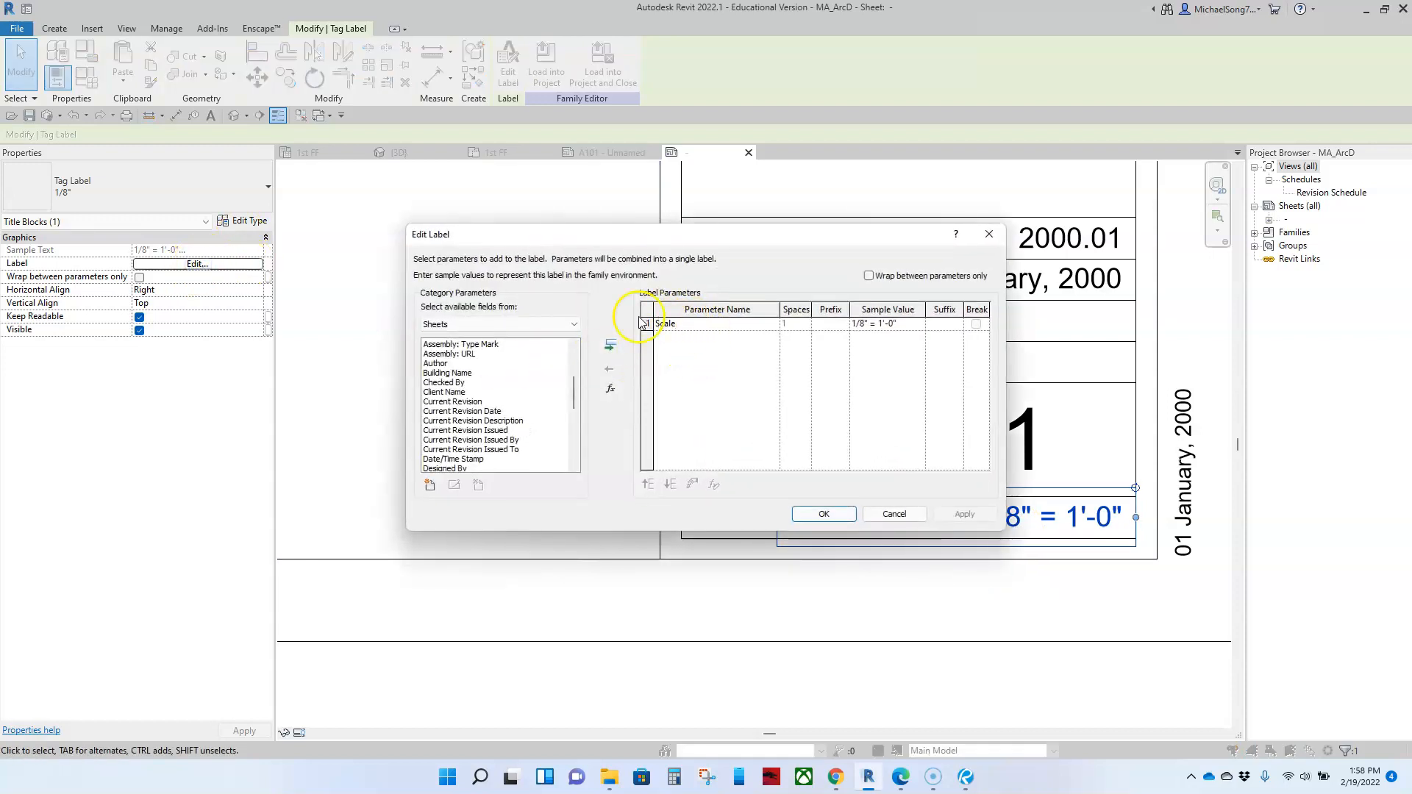
{"action": "left_click", "coordinate": [823, 514]}
Step: Load the titleblock family into the Eastridge project and close it, saving the changes to MA_ArcD
{"action": "scroll", "coordinate": [586, 459], "scroll_direction": "down", "scroll_amount": 3}
{"action": "scroll", "coordinate": [586, 459], "scroll_direction": "down", "scroll_amount": 5}
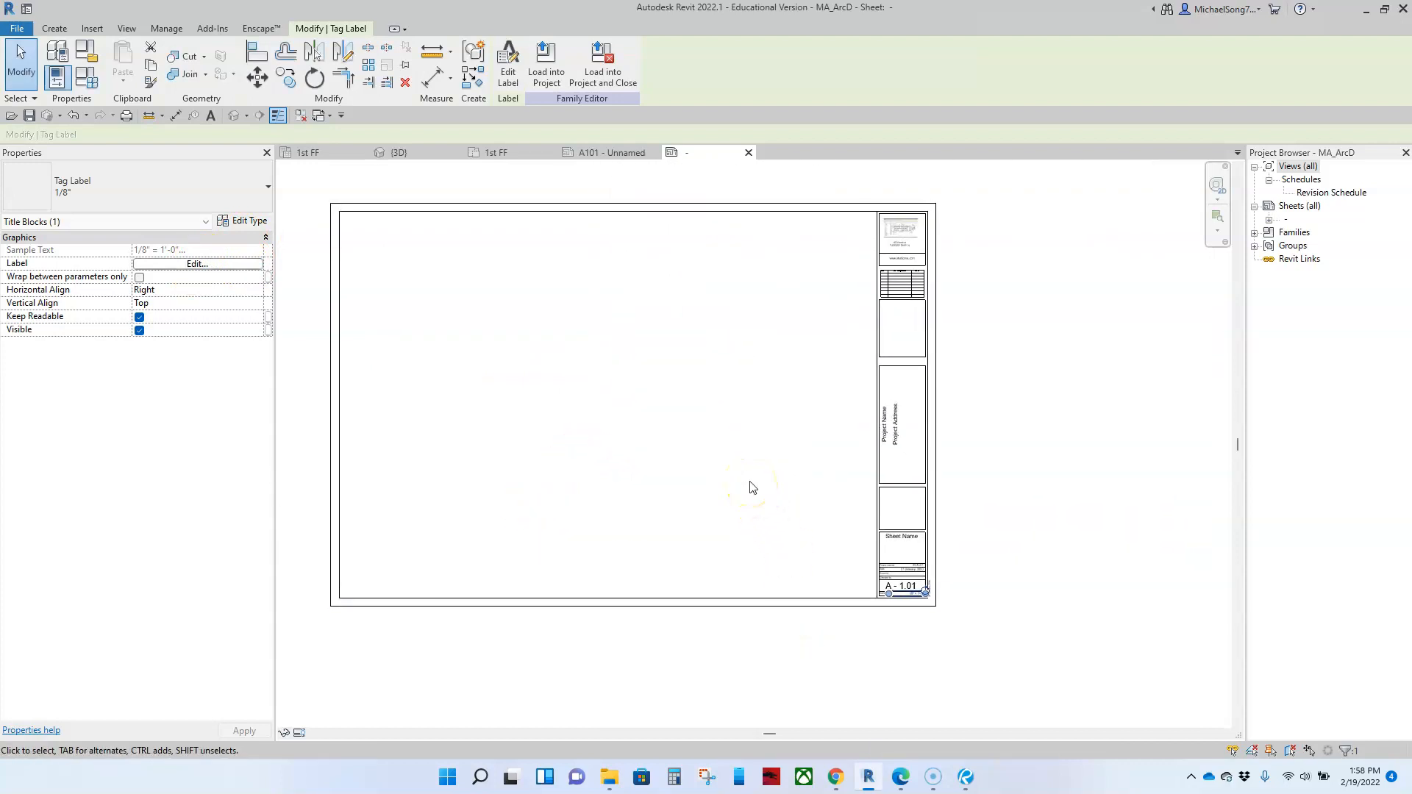
{"action": "middle_click_drag", "start_coordinate": [606, 384], "coordinate": [723, 426]}
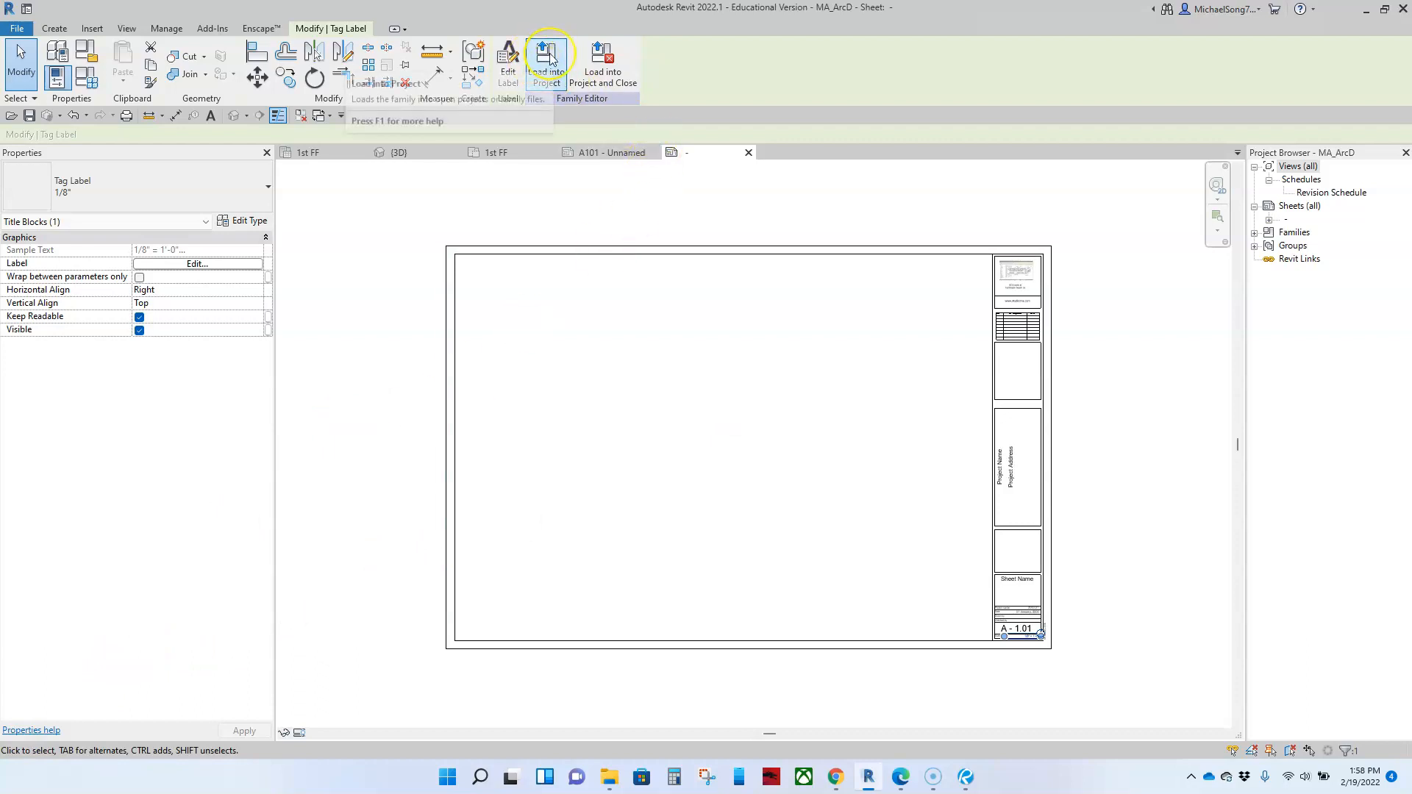
{"action": "left_click", "coordinate": [603, 79]}
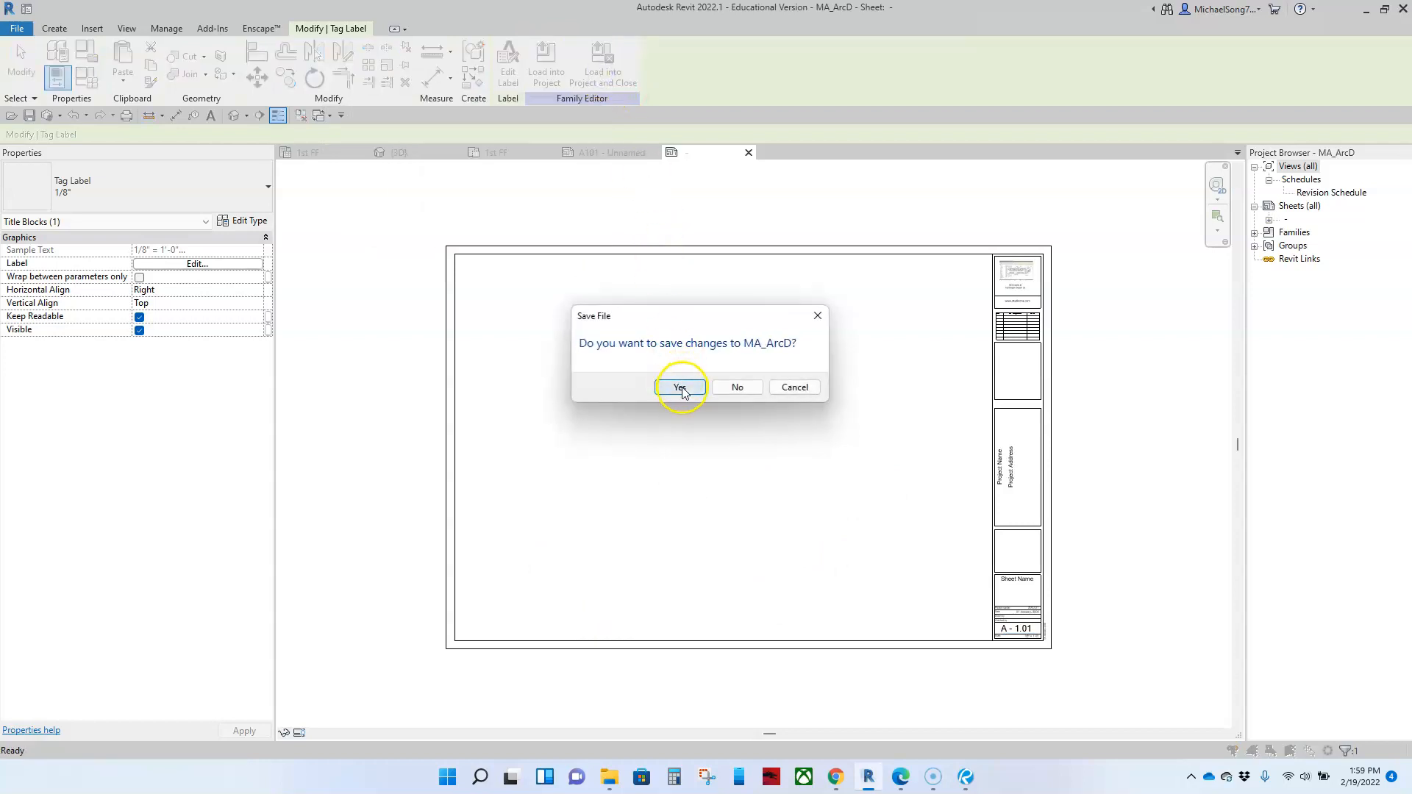
{"action": "left_click", "coordinate": [680, 388]}
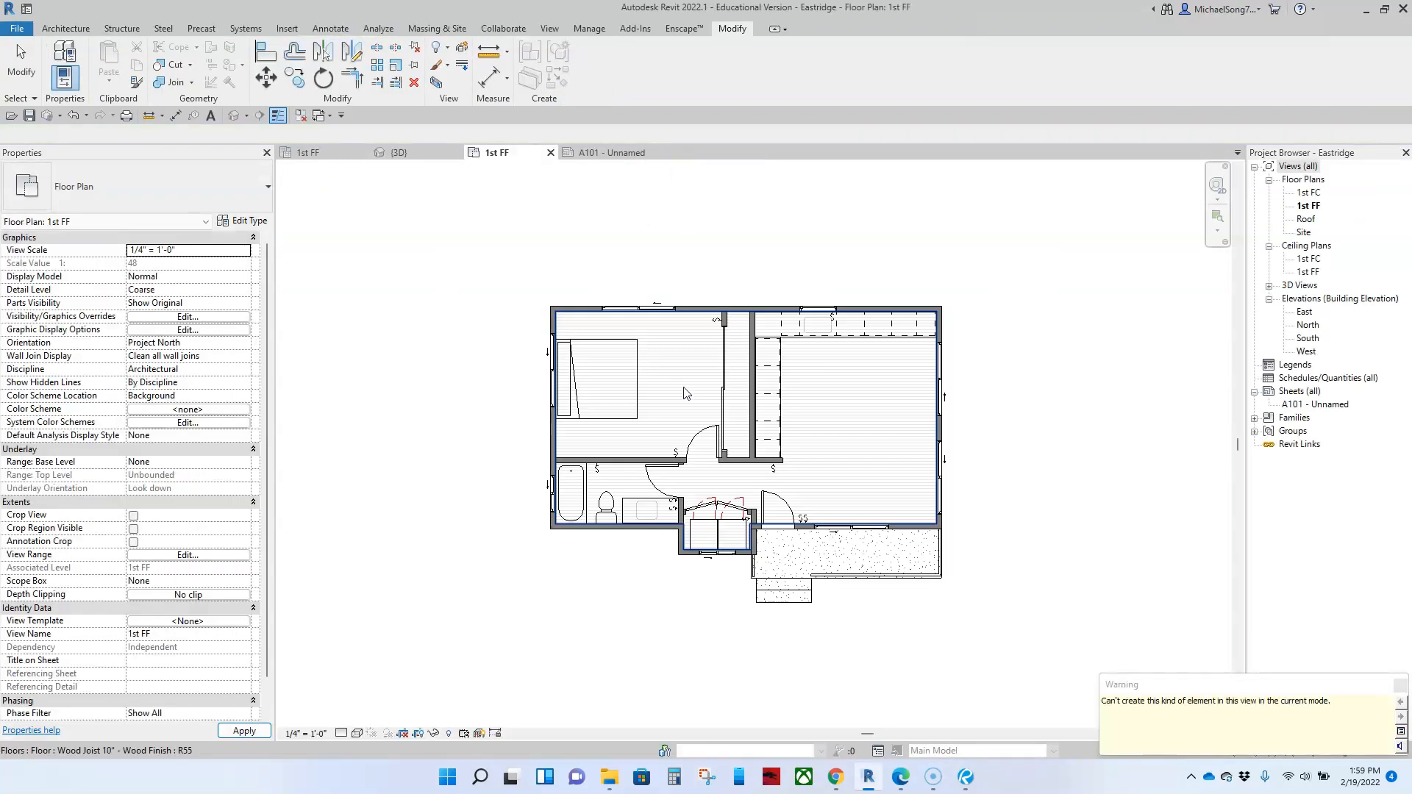
Step: On sheet A101, swap the titleblock type from D 22 x 34 Horizontal to MA_ArcD
{"action": "left_click", "coordinate": [611, 155]}
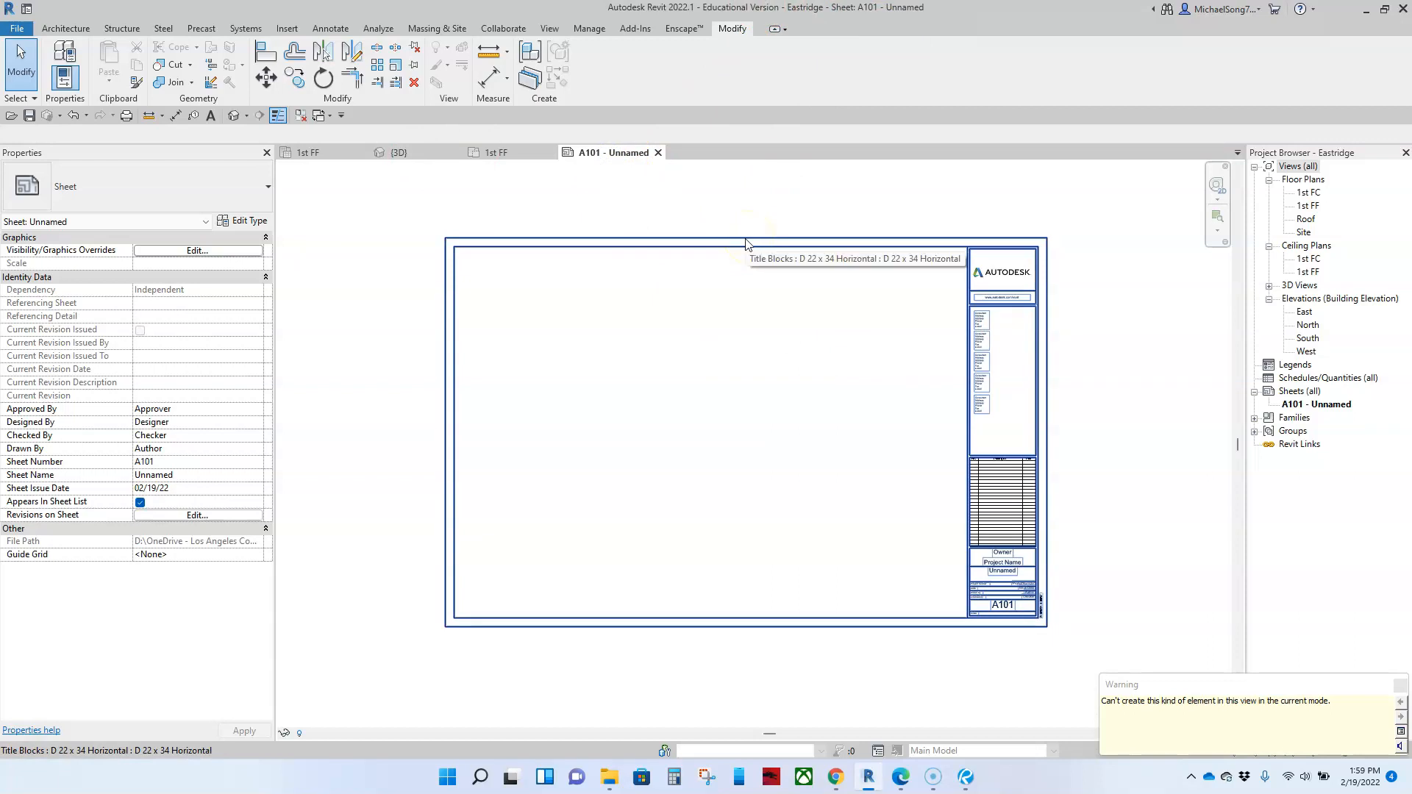
{"action": "left_click", "coordinate": [656, 298]}
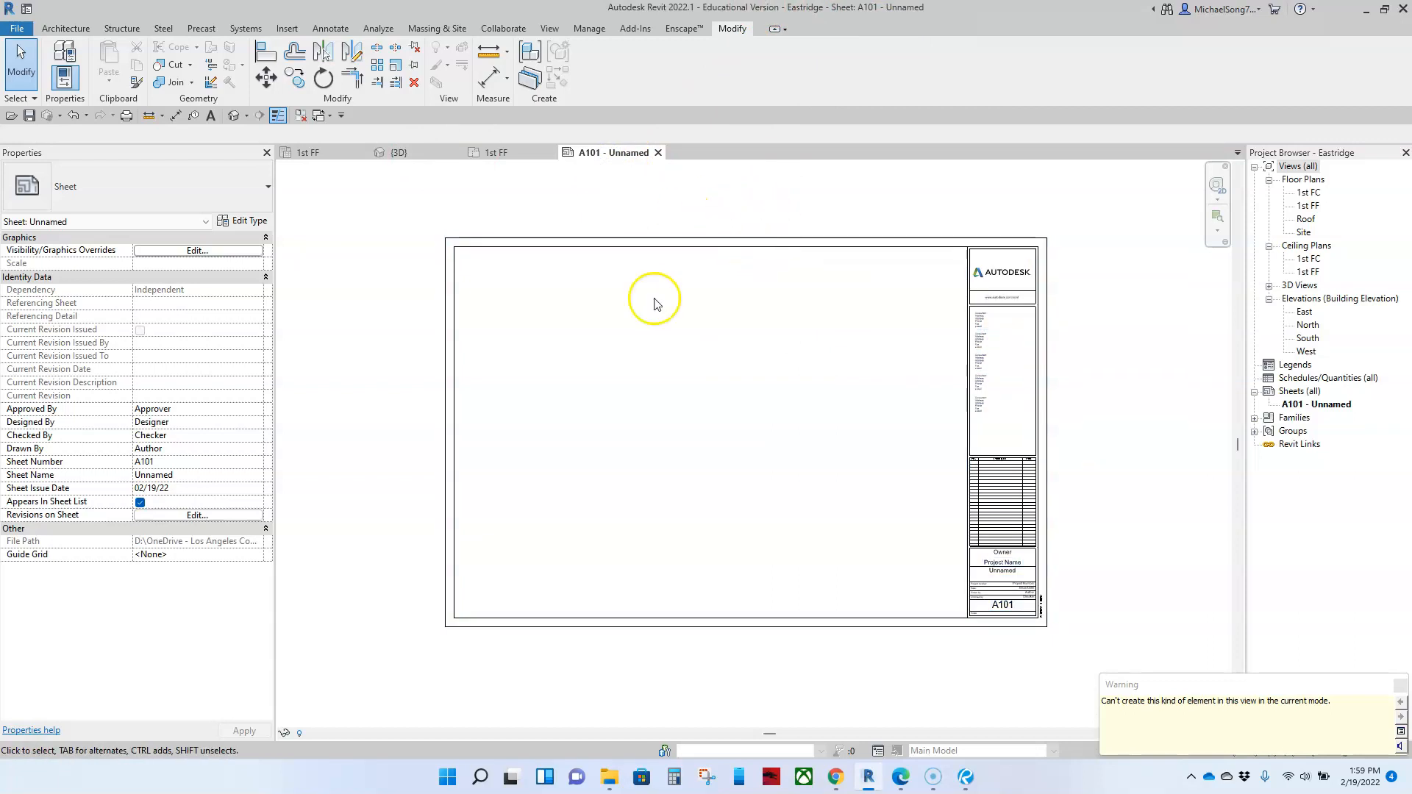
{"action": "left_click", "coordinate": [731, 257]}
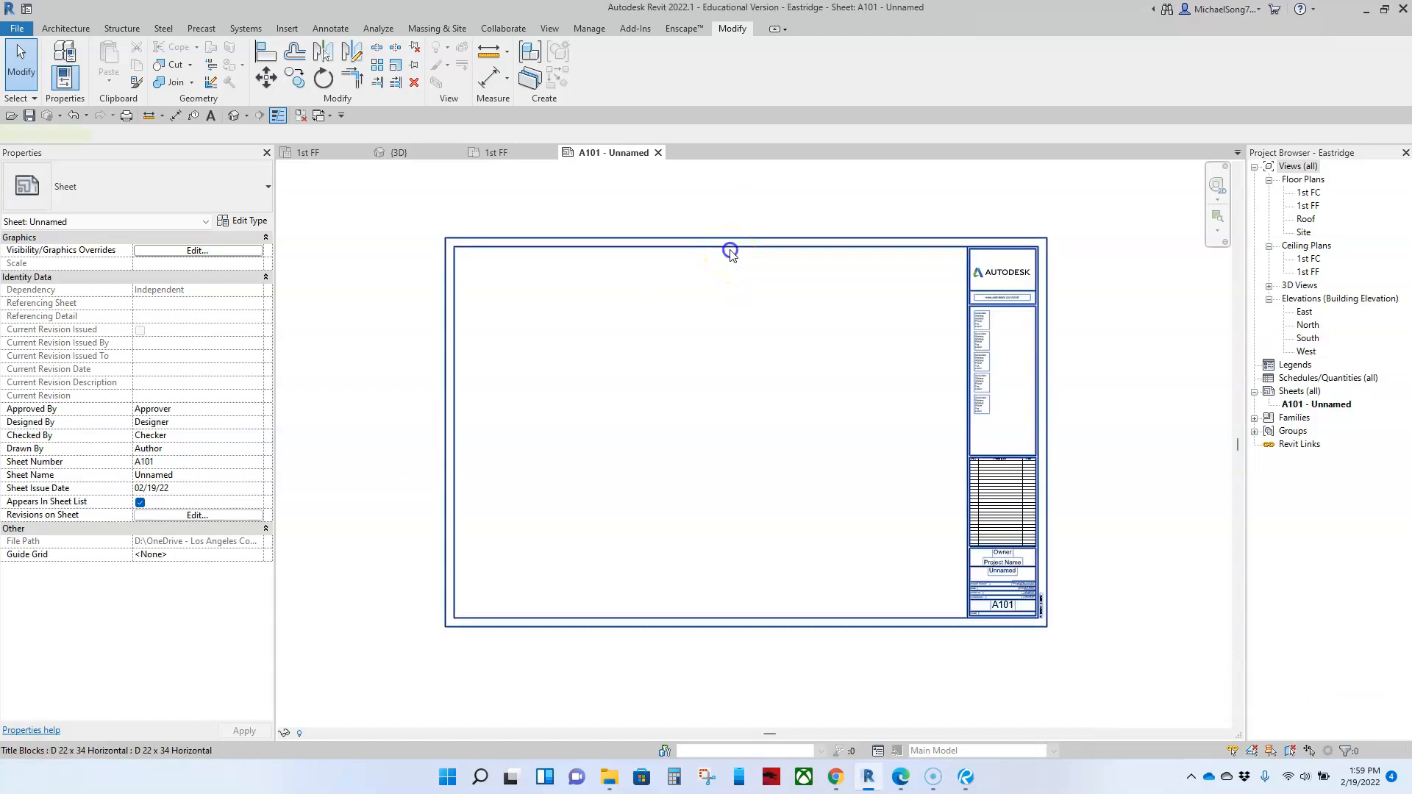
{"action": "left_click", "coordinate": [245, 194]}
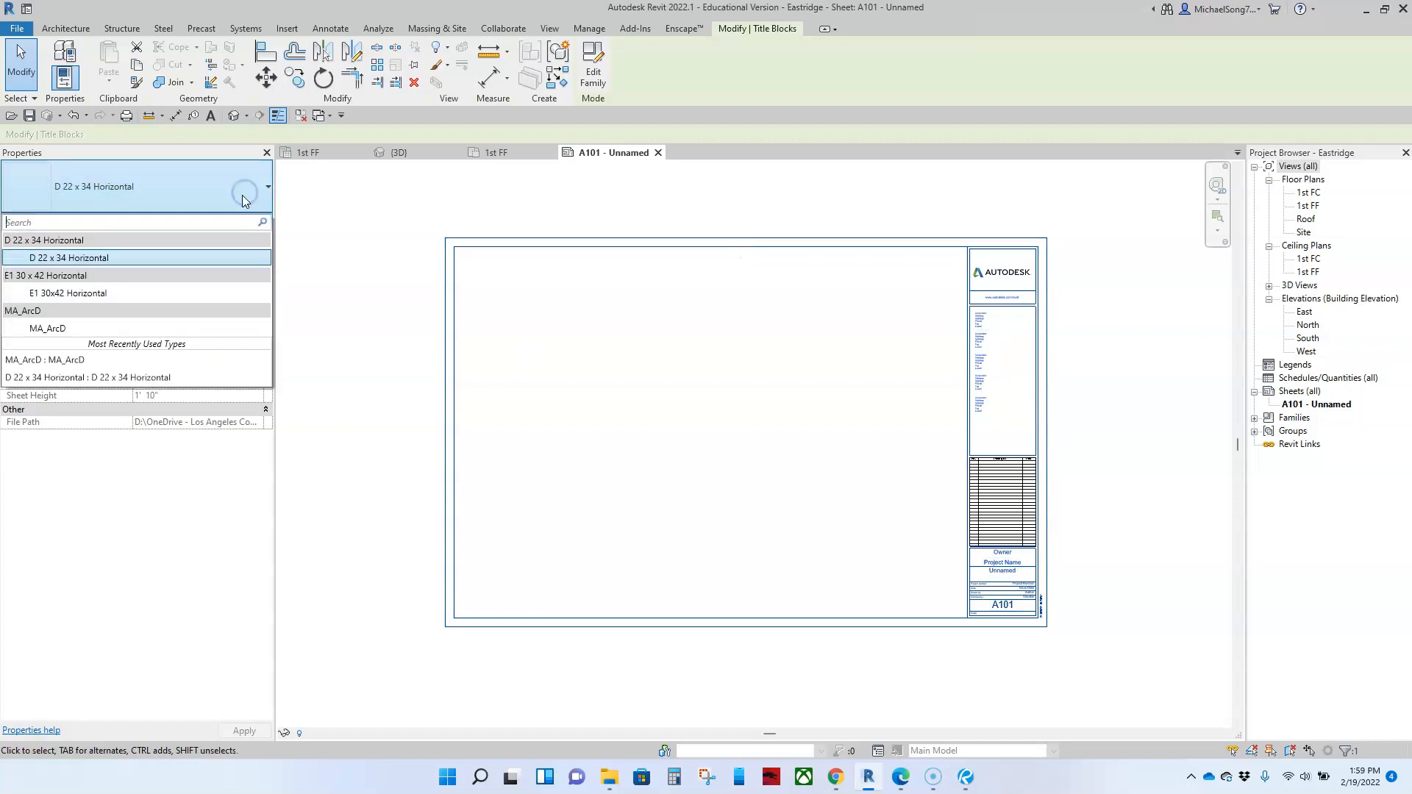
{"action": "left_click", "coordinate": [53, 329]}
{"action": "left_click", "coordinate": [888, 429]}
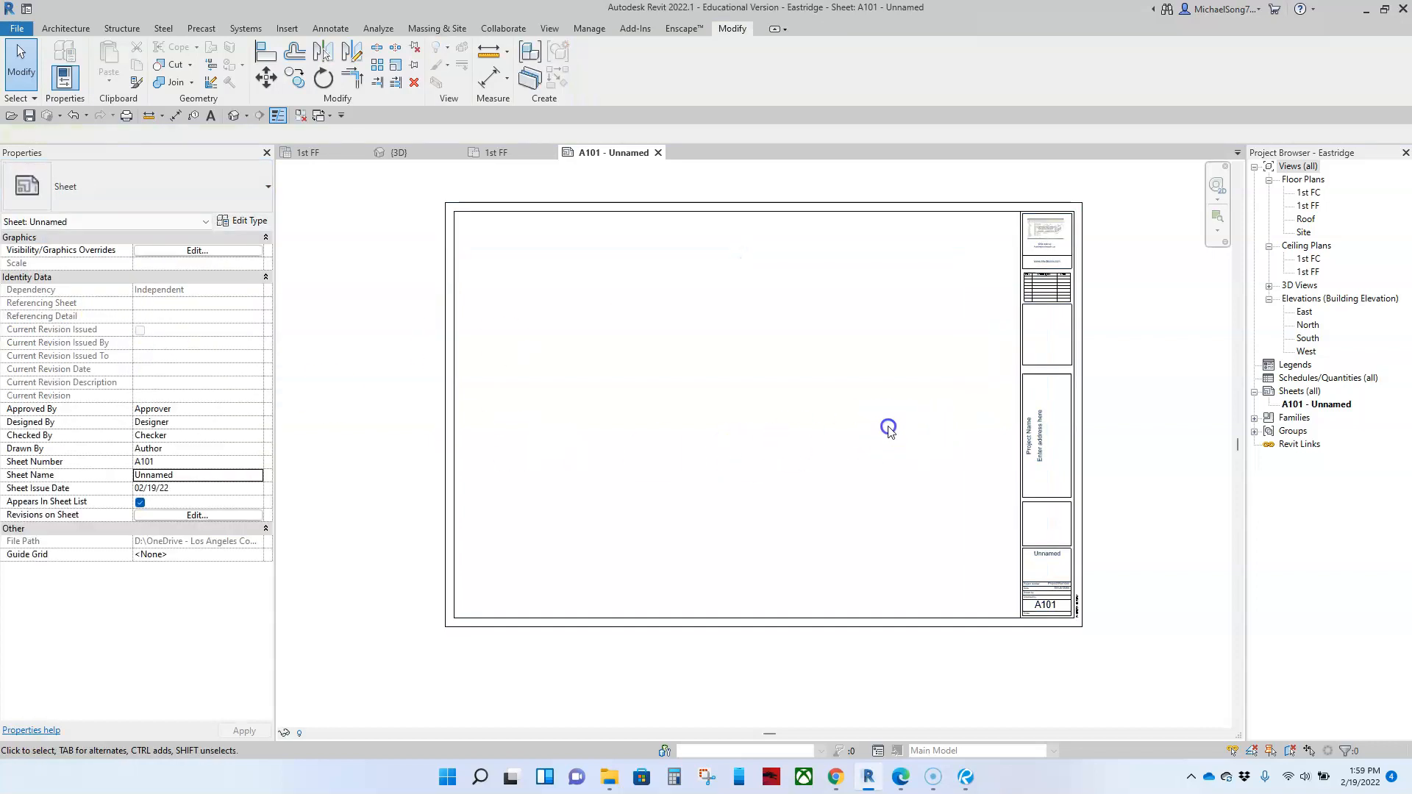
{"action": "scroll", "coordinate": [887, 445], "scroll_direction": "down", "scroll_amount": 3}
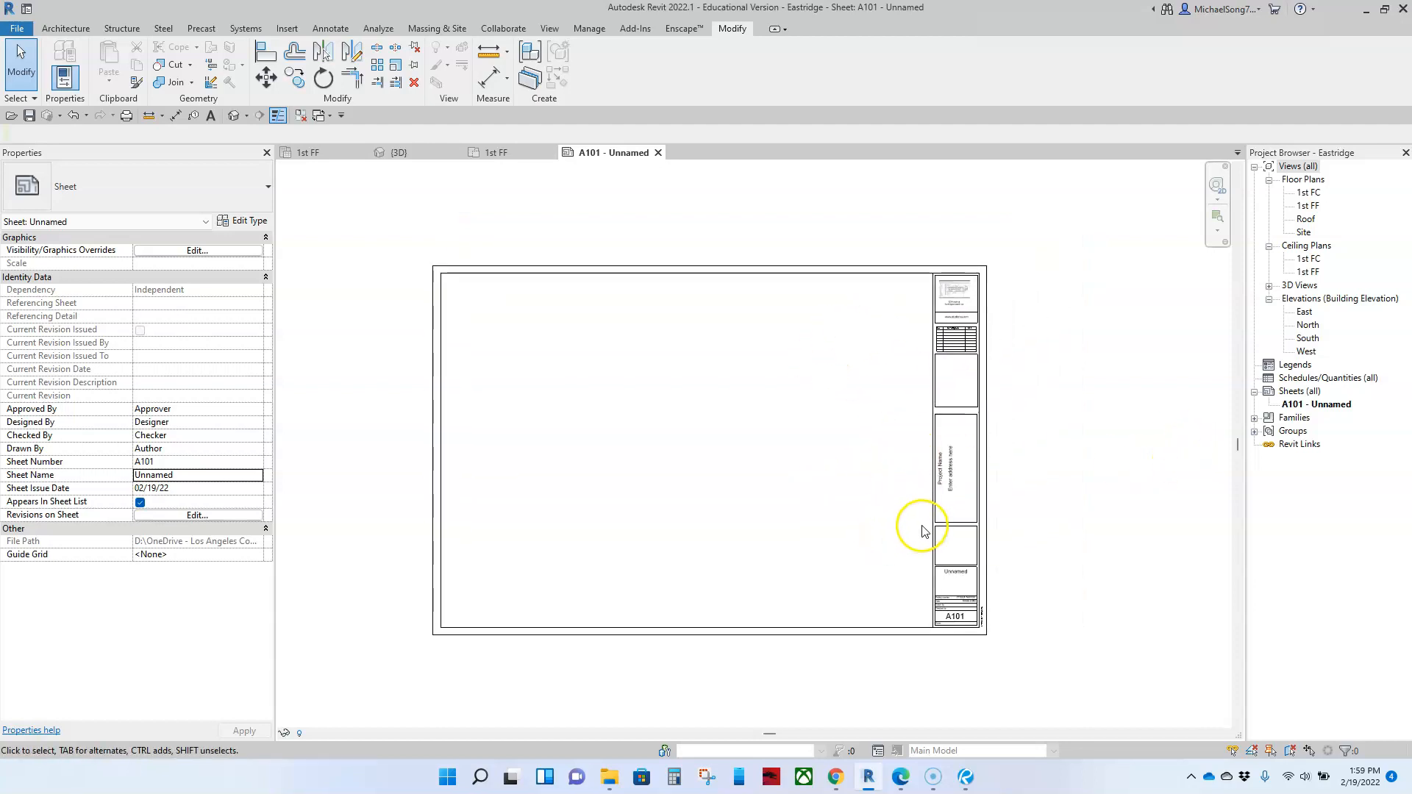
Step: Renumber sheet A101 as G-01 and rename it Site Plan
{"action": "left_click", "coordinate": [1296, 405]}
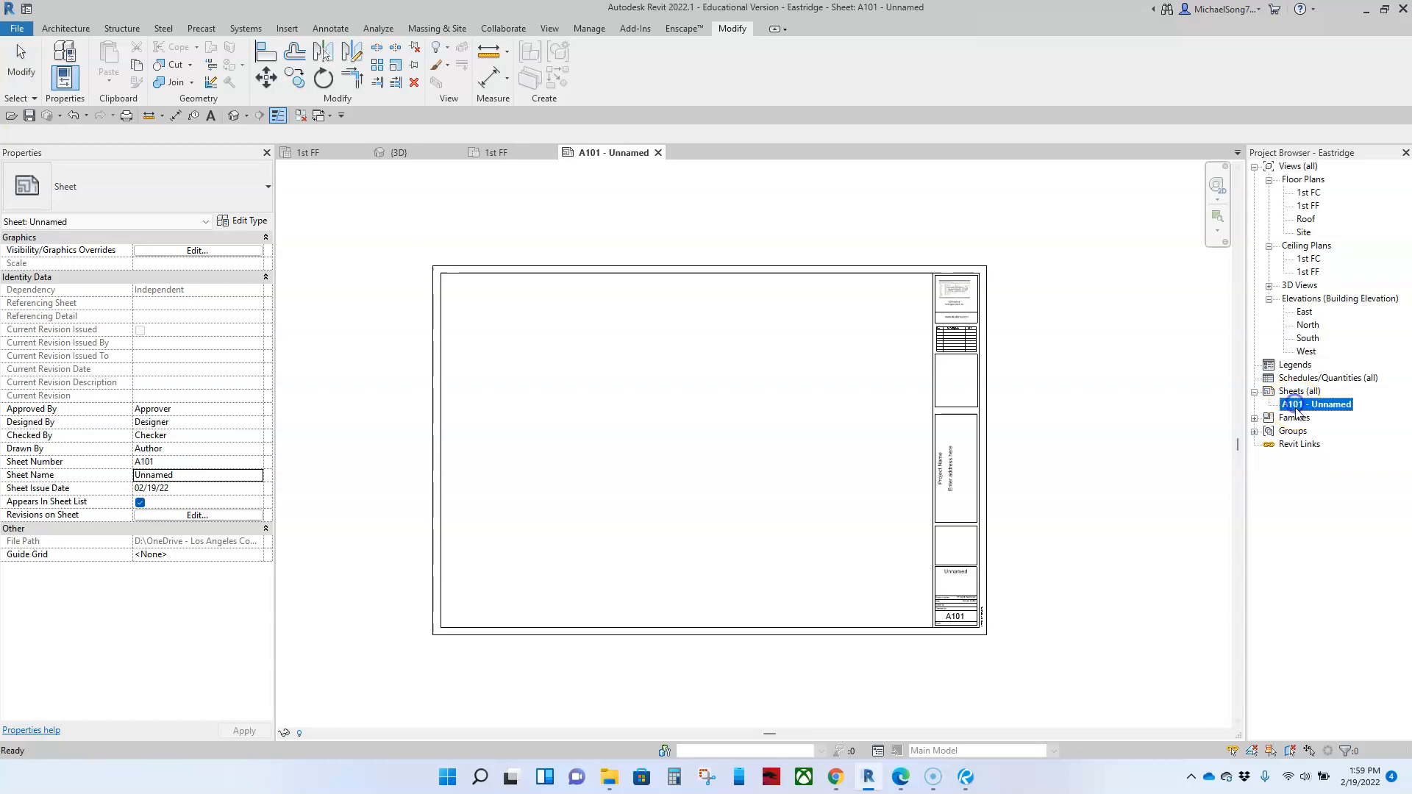
{"action": "double_click", "coordinate": [1296, 405]}
{"action": "right_click", "coordinate": [1296, 408]}
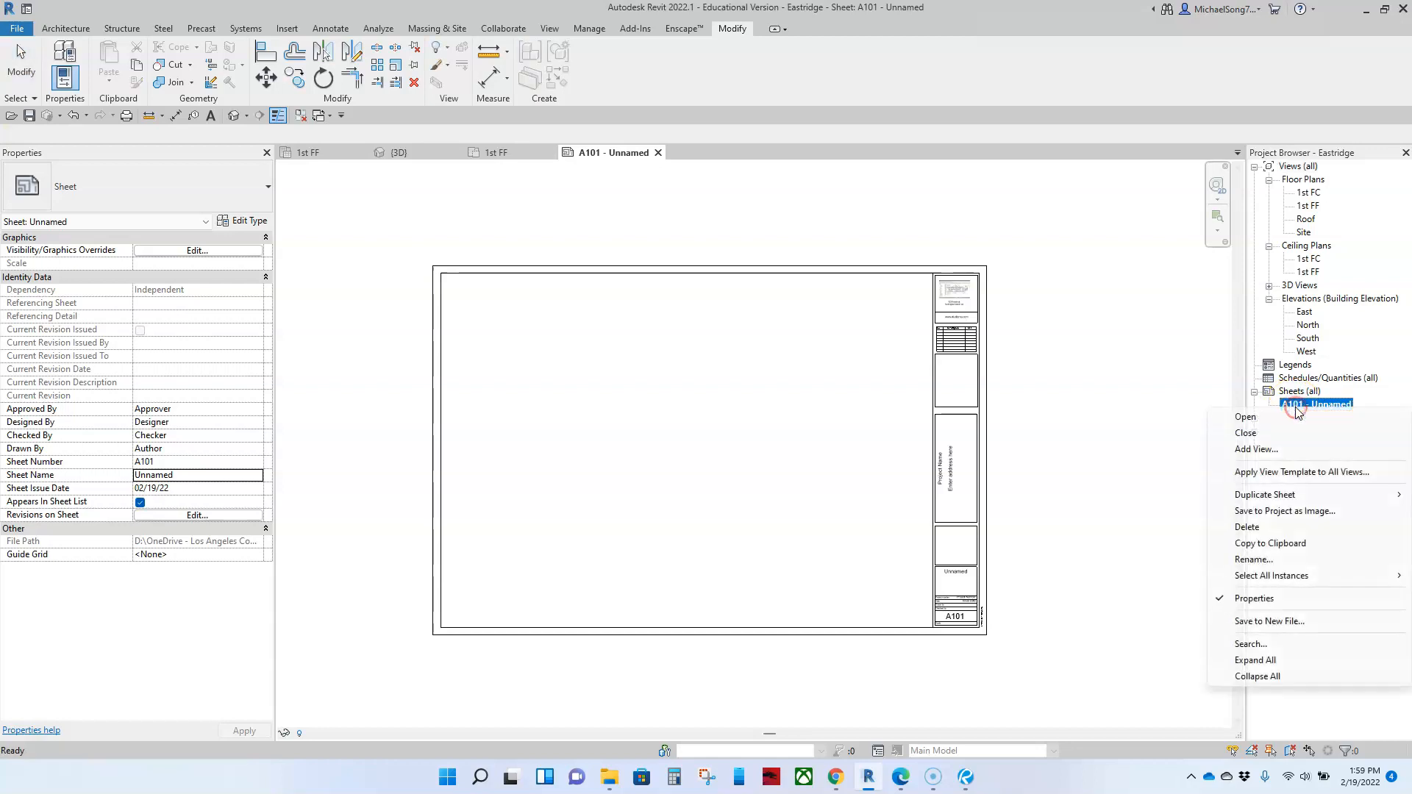
{"action": "left_click", "coordinate": [1275, 559]}
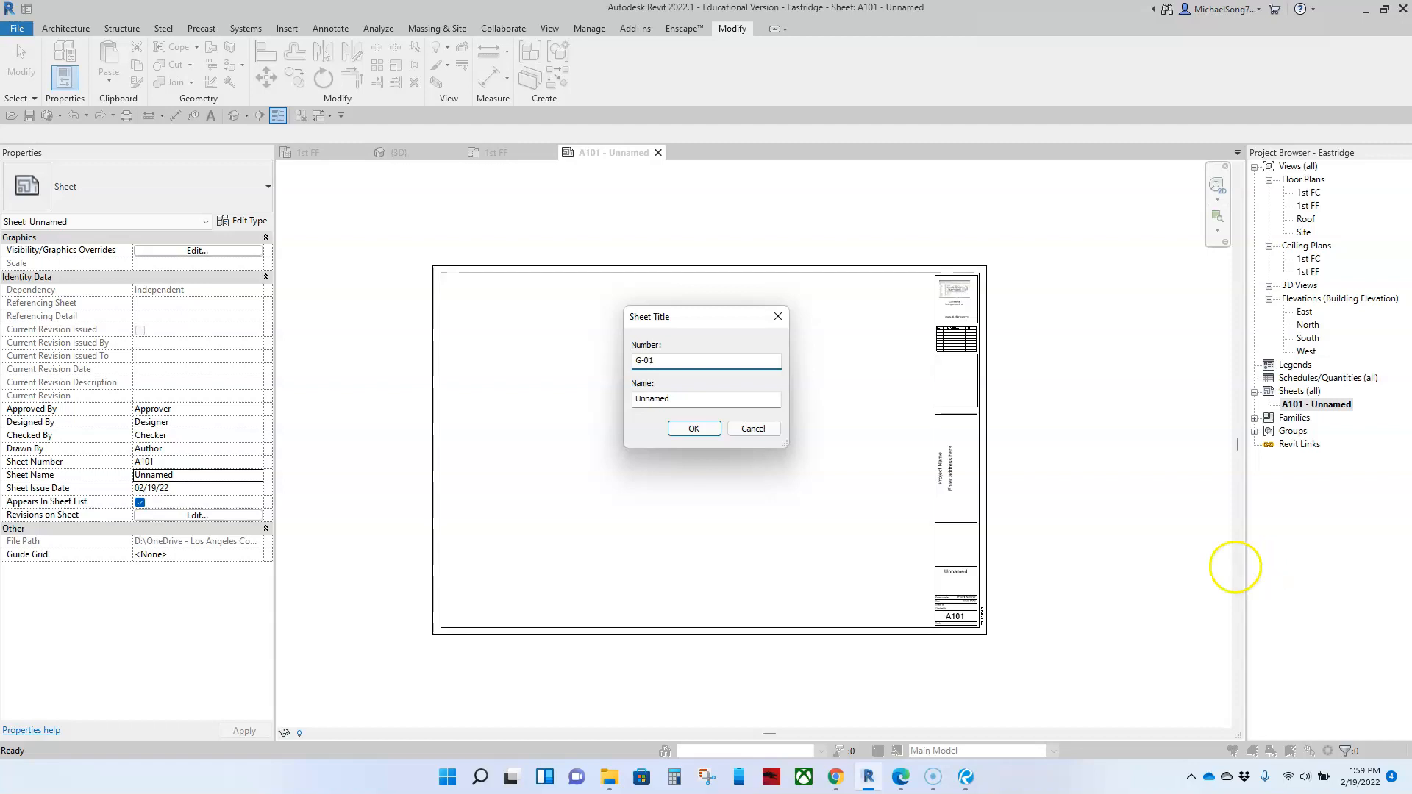
{"action": "left_click_drag", "start_coordinate": [681, 399], "coordinate": [604, 397]}
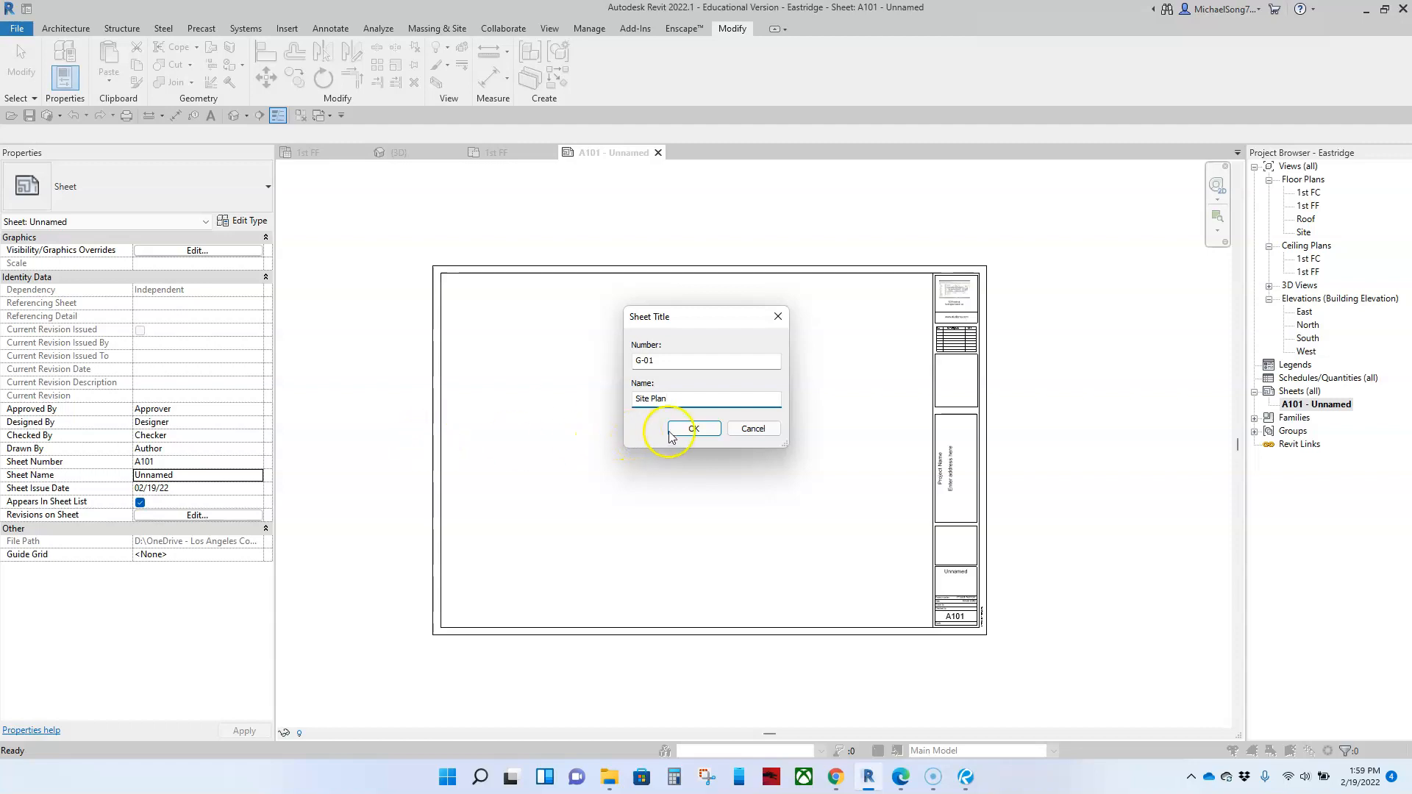
{"action": "left_click", "coordinate": [691, 429]}
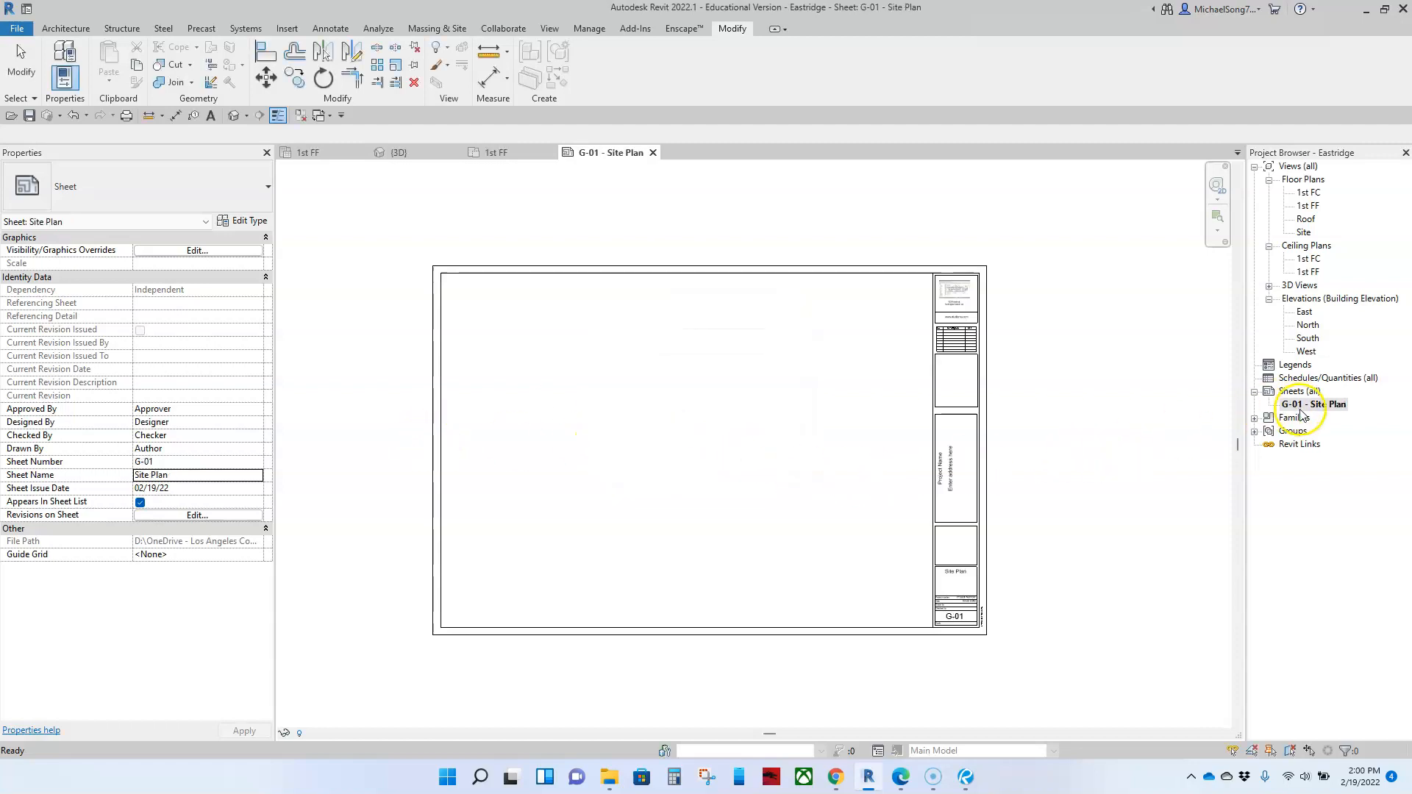
Step: Examine the title strip's sheet name, sheet number, project data rows, and project name and address labels on the sheet
{"action": "scroll", "coordinate": [984, 621], "scroll_direction": "up", "scroll_amount": 3}
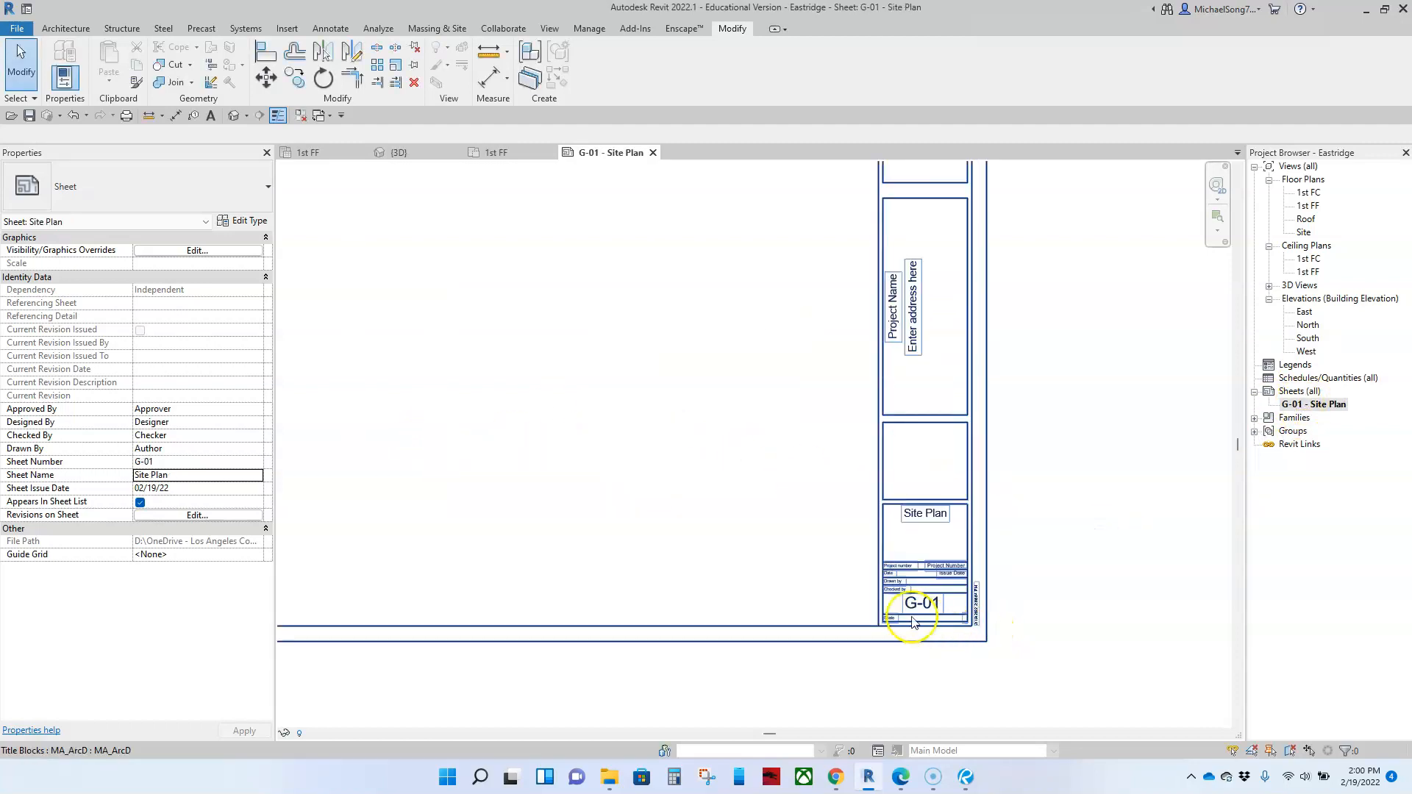
{"action": "scroll", "coordinate": [913, 621], "scroll_direction": "up", "scroll_amount": 2}
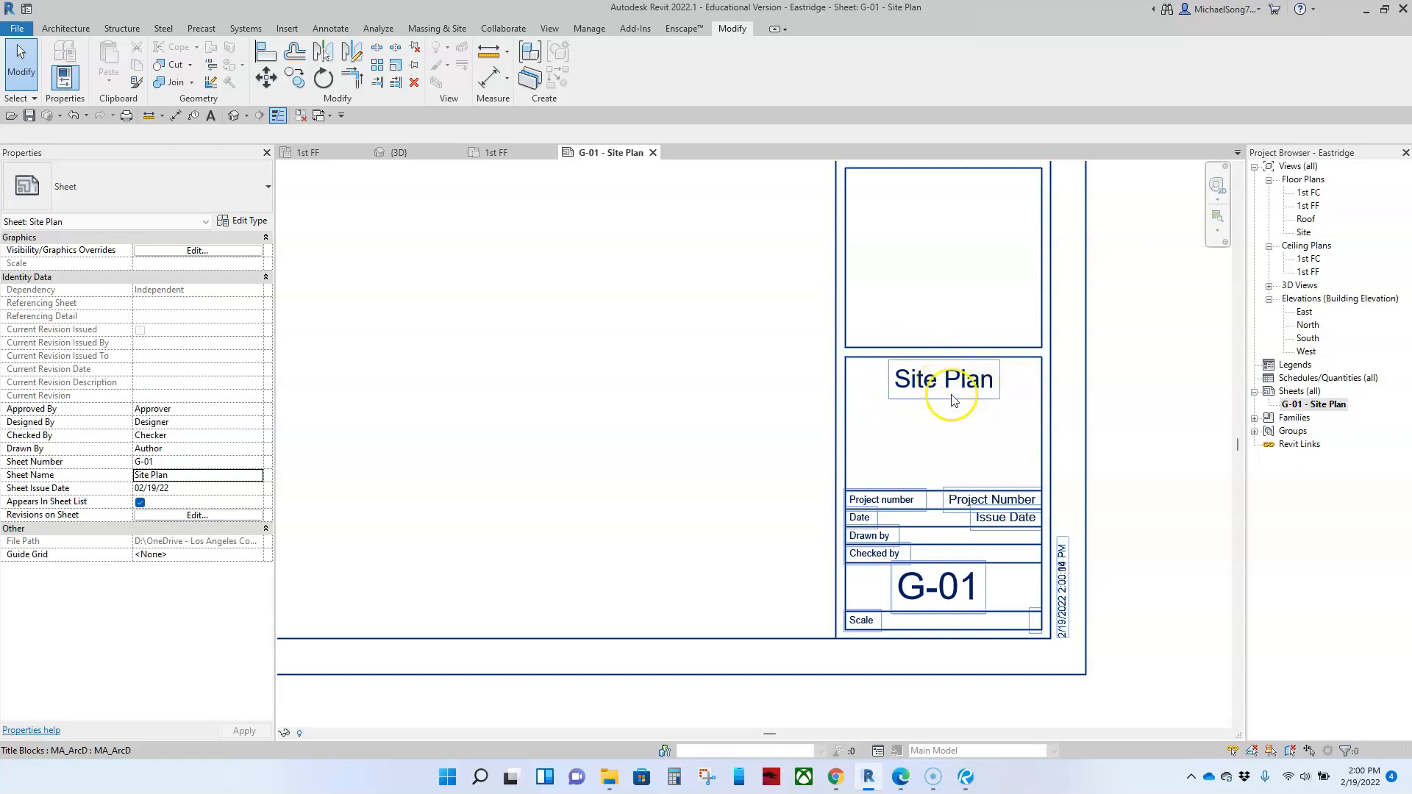
{"action": "left_click", "coordinate": [1056, 416]}
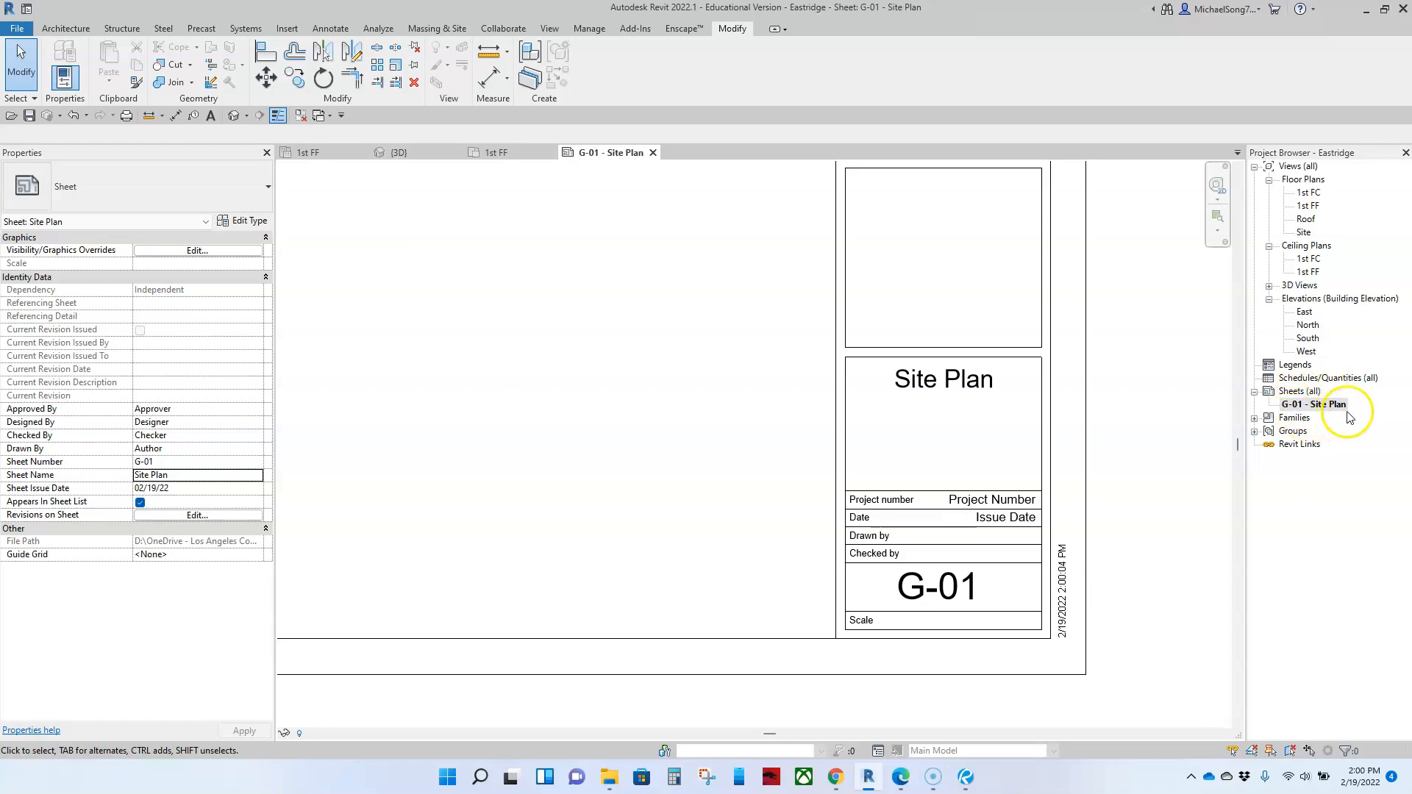
{"action": "scroll", "coordinate": [1058, 423], "scroll_direction": "down", "scroll_amount": 1}
{"action": "scroll", "coordinate": [1049, 417], "scroll_direction": "down", "scroll_amount": 3}
{"action": "middle_click_drag", "start_coordinate": [1006, 333], "coordinate": [936, 508]}
{"action": "scroll", "coordinate": [925, 410], "scroll_direction": "up", "scroll_amount": 1}
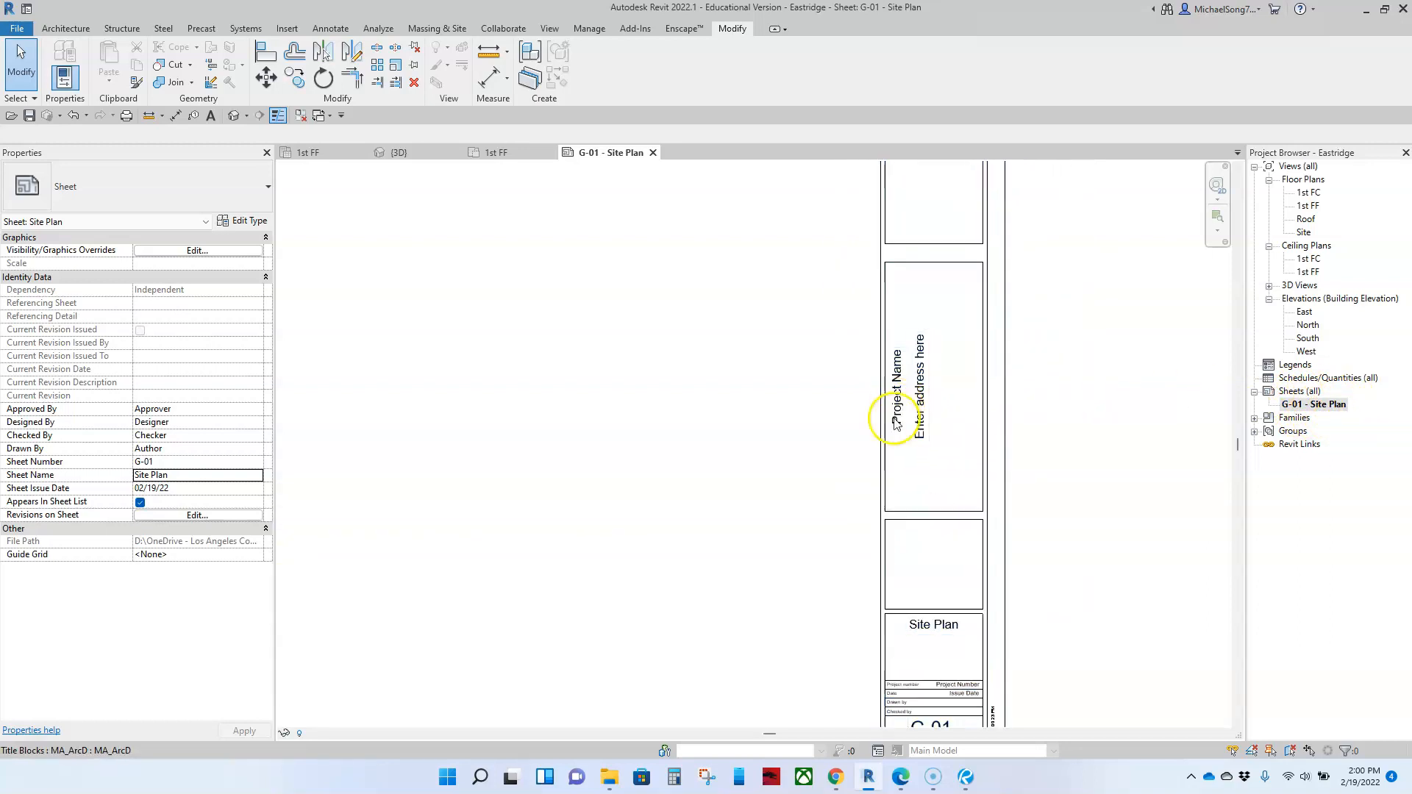
{"action": "scroll", "coordinate": [933, 425], "scroll_direction": "up", "scroll_amount": 3}
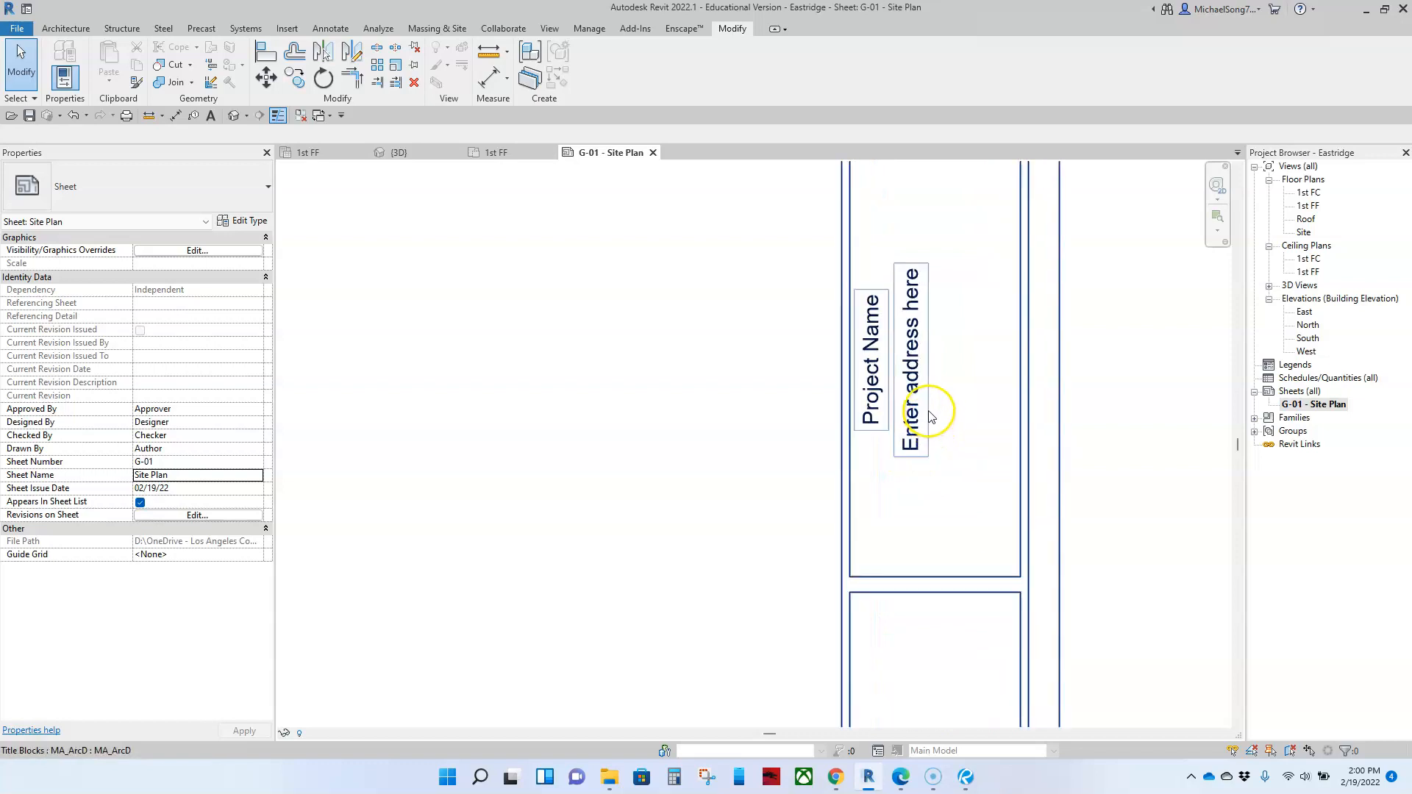
{"action": "scroll", "coordinate": [926, 424], "scroll_direction": "down", "scroll_amount": 5}
{"action": "middle_click_drag", "start_coordinate": [736, 448], "coordinate": [812, 472]}
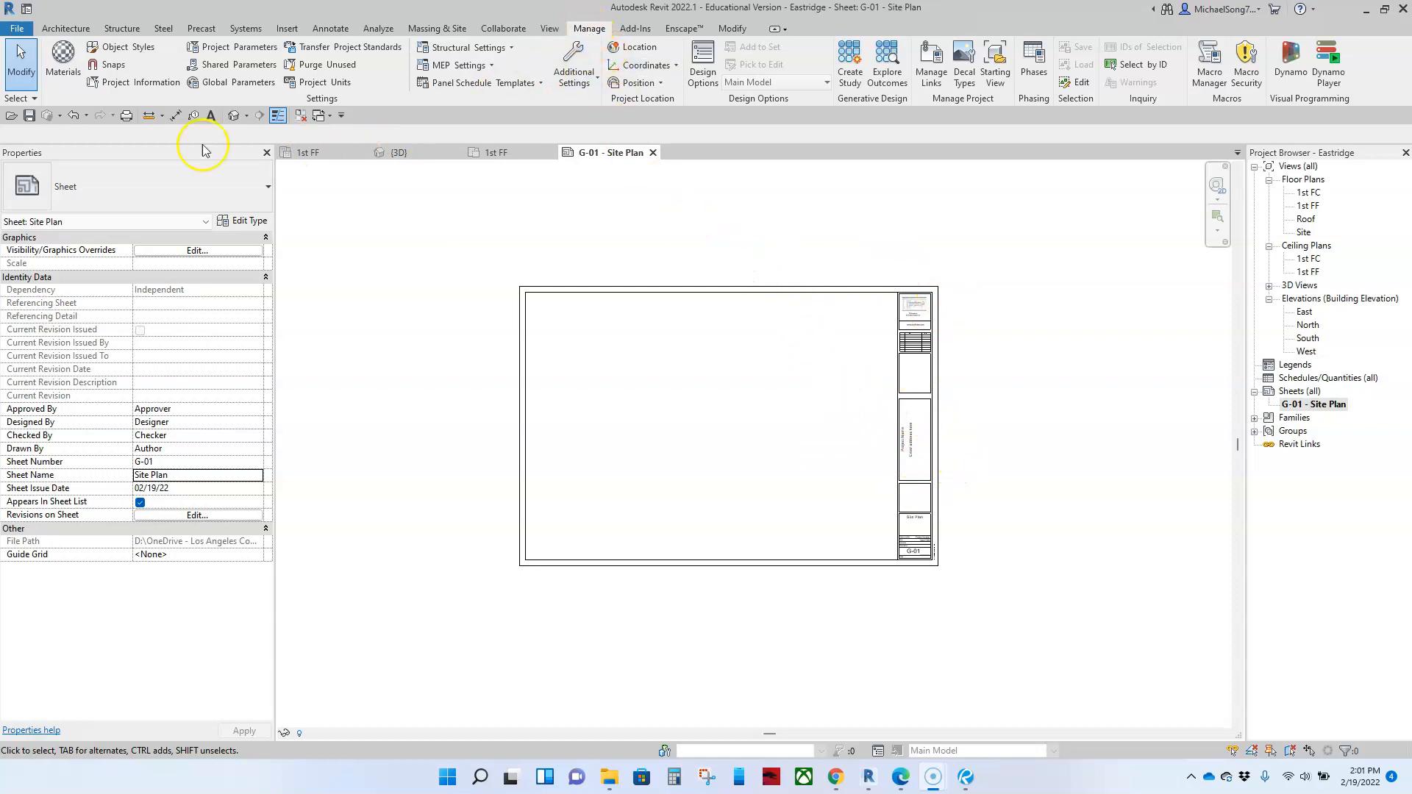
Step: Open the Project Information and enter the client's full name as the Client Name
{"action": "left_click", "coordinate": [140, 83]}
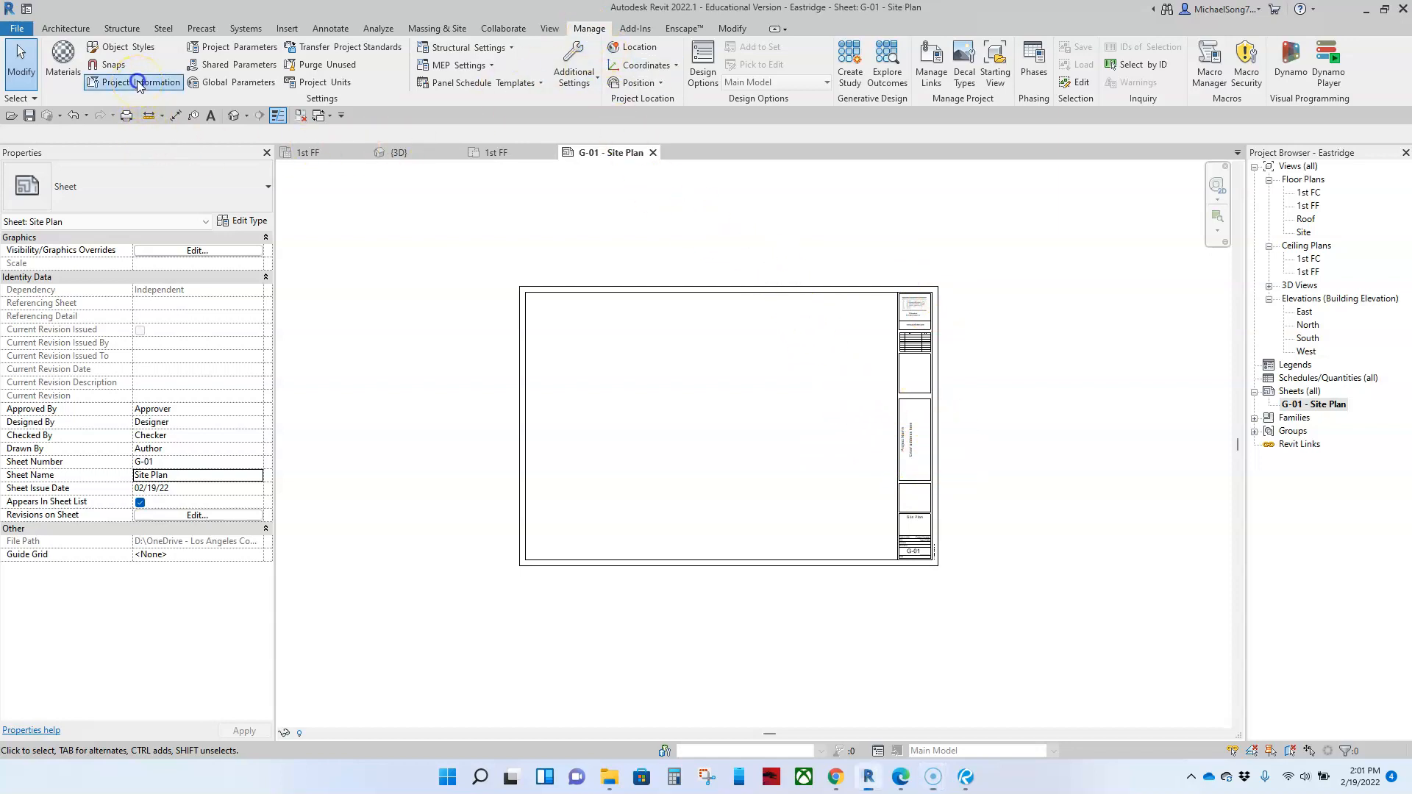
{"action": "left_click_drag", "start_coordinate": [864, 536], "coordinate": [1057, 659]}
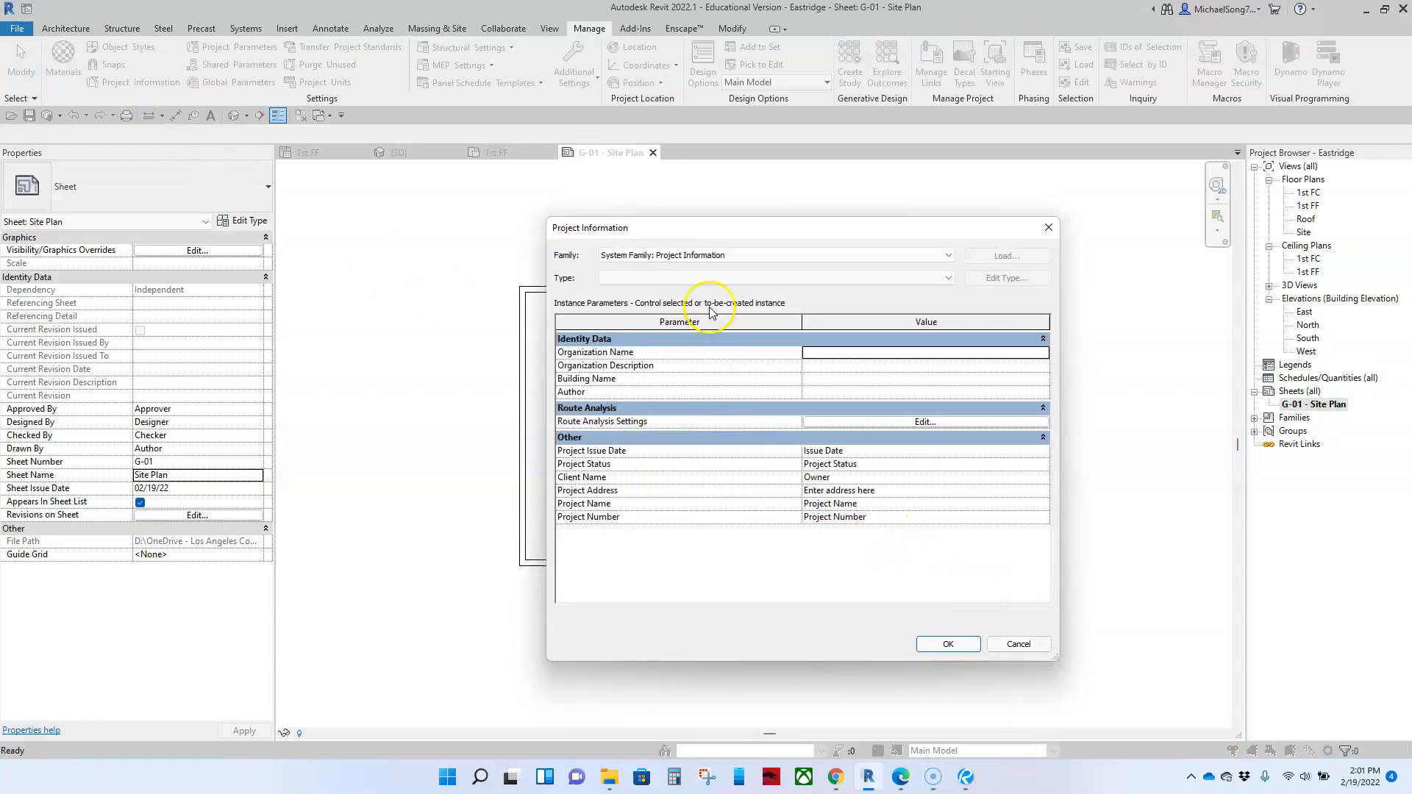
{"action": "left_click_drag", "start_coordinate": [731, 229], "coordinate": [628, 175]}
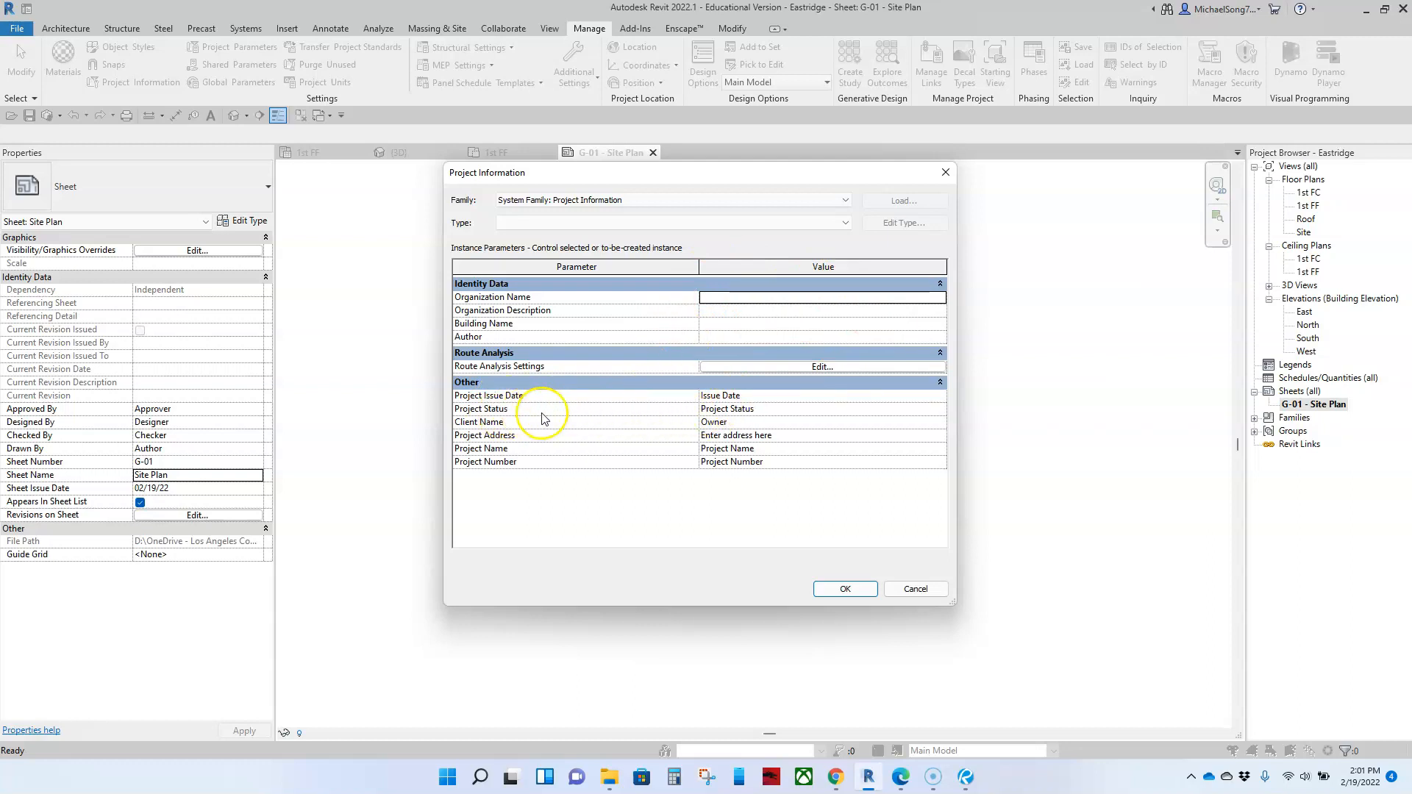
{"action": "left_click", "coordinate": [725, 423]}
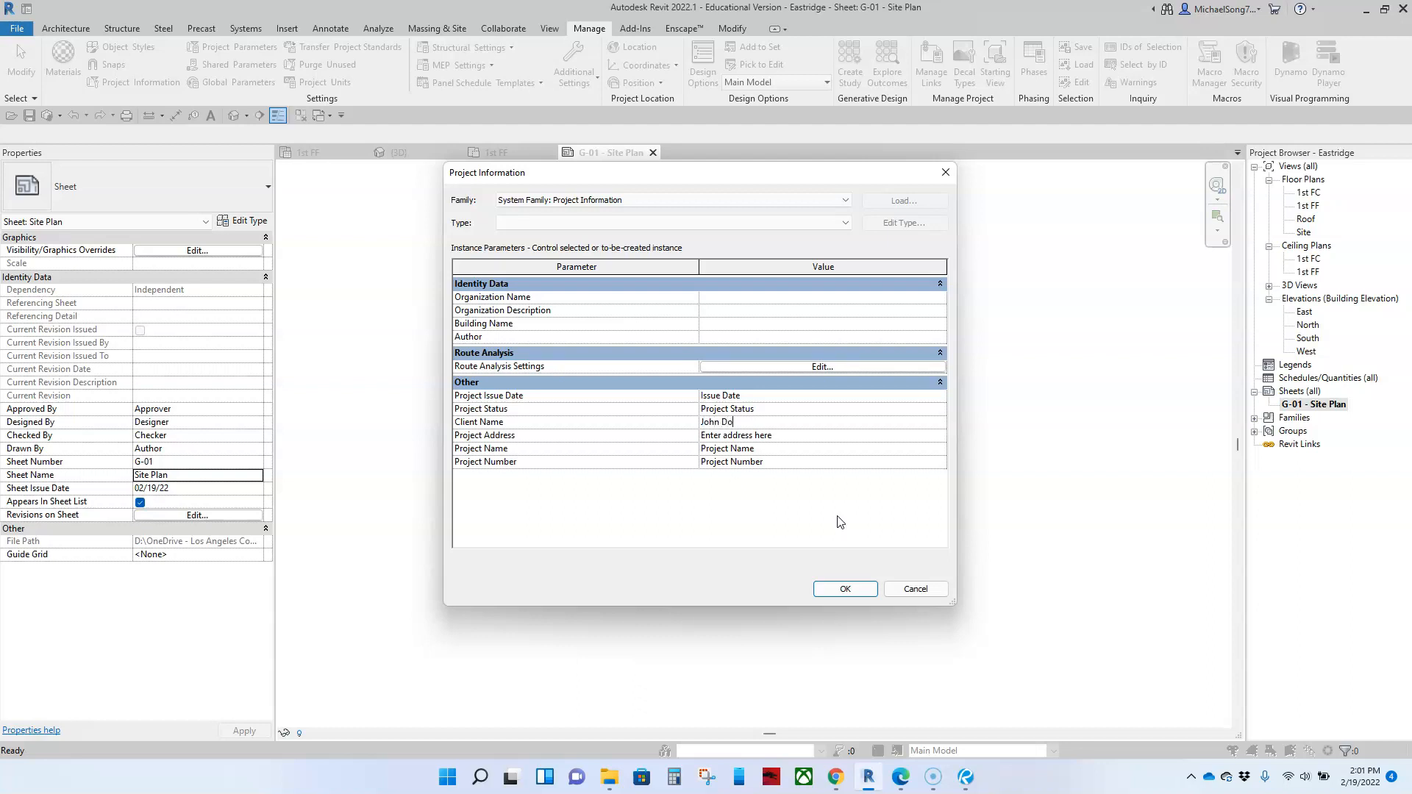
{"action": "type", "text": "John Doe"}
Step: Replace the placeholder Project Address with the project's two-line street and city address
{"action": "left_click", "coordinate": [746, 435]}
{"action": "left_click_drag", "start_coordinate": [784, 440], "coordinate": [681, 435]}
{"action": "left_click", "coordinate": [796, 435]}
{"action": "left_click", "coordinate": [942, 435]}
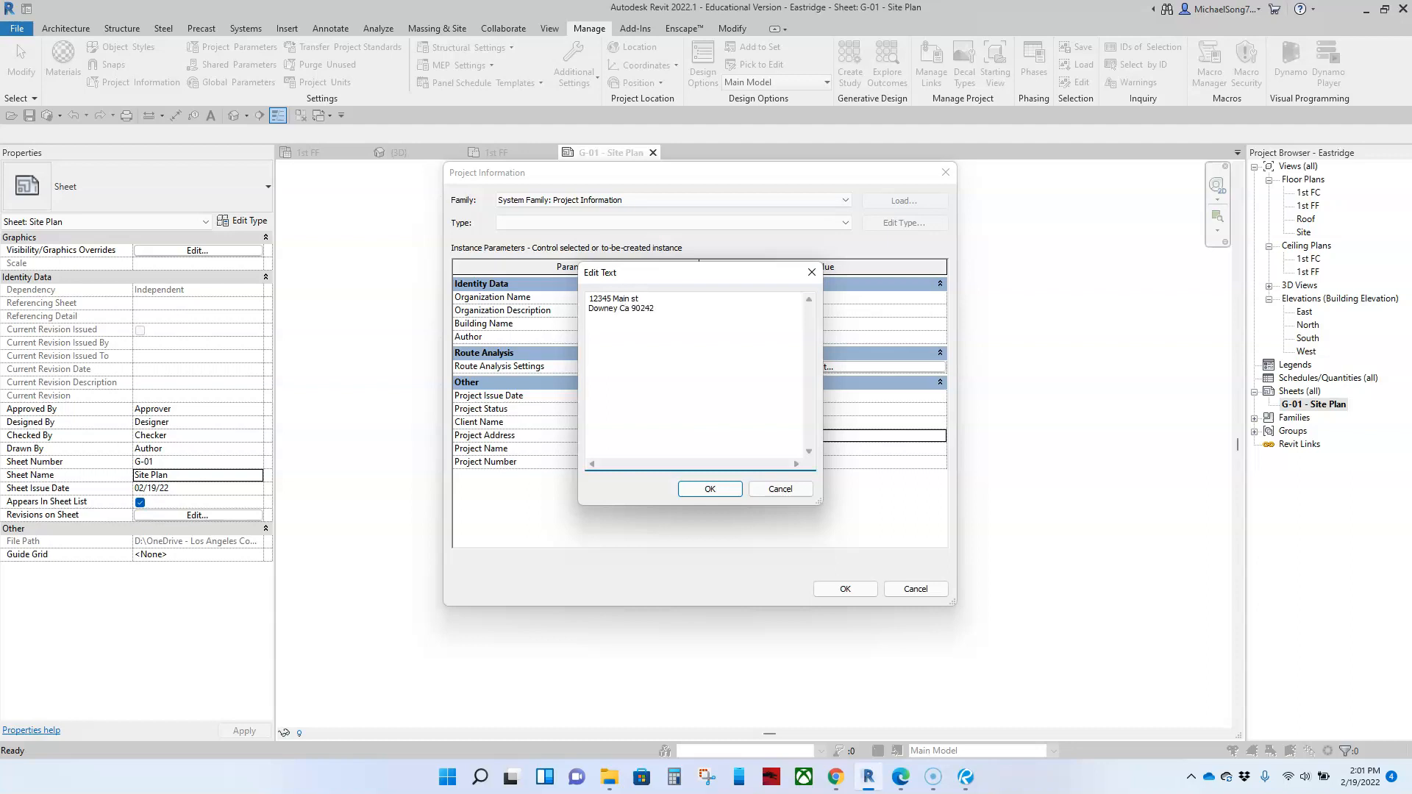
{"action": "left_click", "coordinate": [715, 489]}
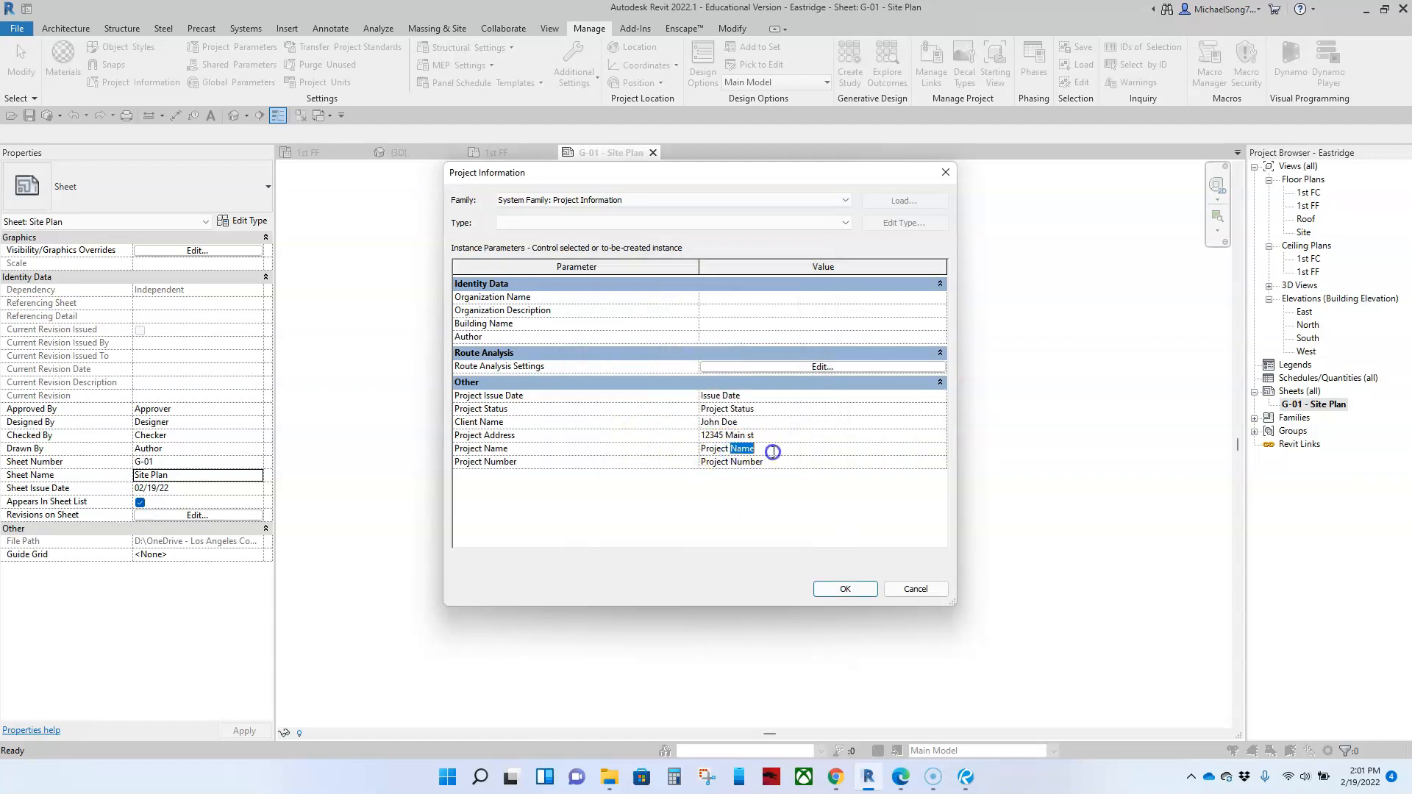
Step: Set the Project Name to the client's surname followed by Residence and the Project Number to MA-2205, and apply the project information
{"action": "left_click_drag", "start_coordinate": [769, 450], "coordinate": [665, 451]}
{"action": "type", "text": "Doe Residence"}
{"action": "left_click", "coordinate": [778, 469]}
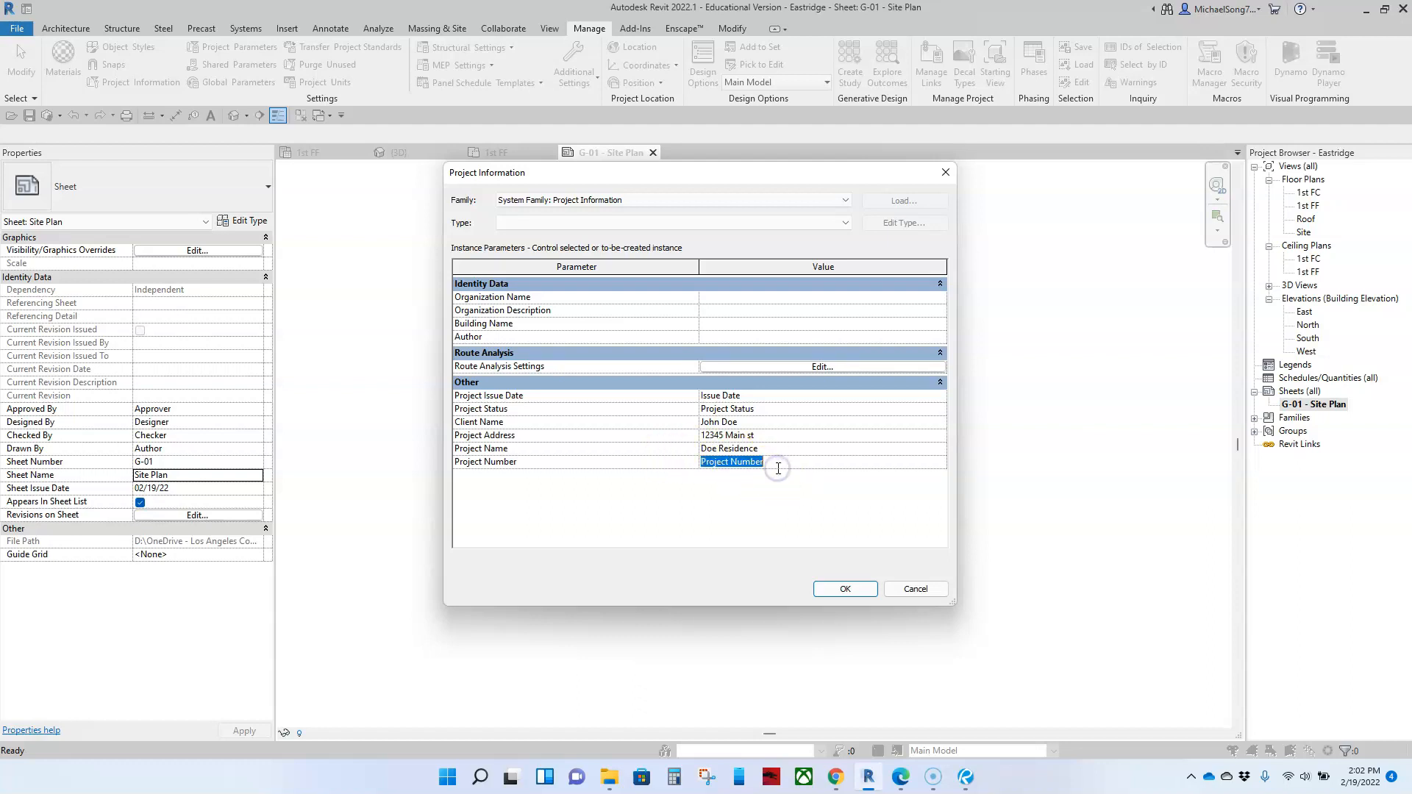
{"action": "type", "text": "MA-2205"}
{"action": "left_click", "coordinate": [845, 590]}
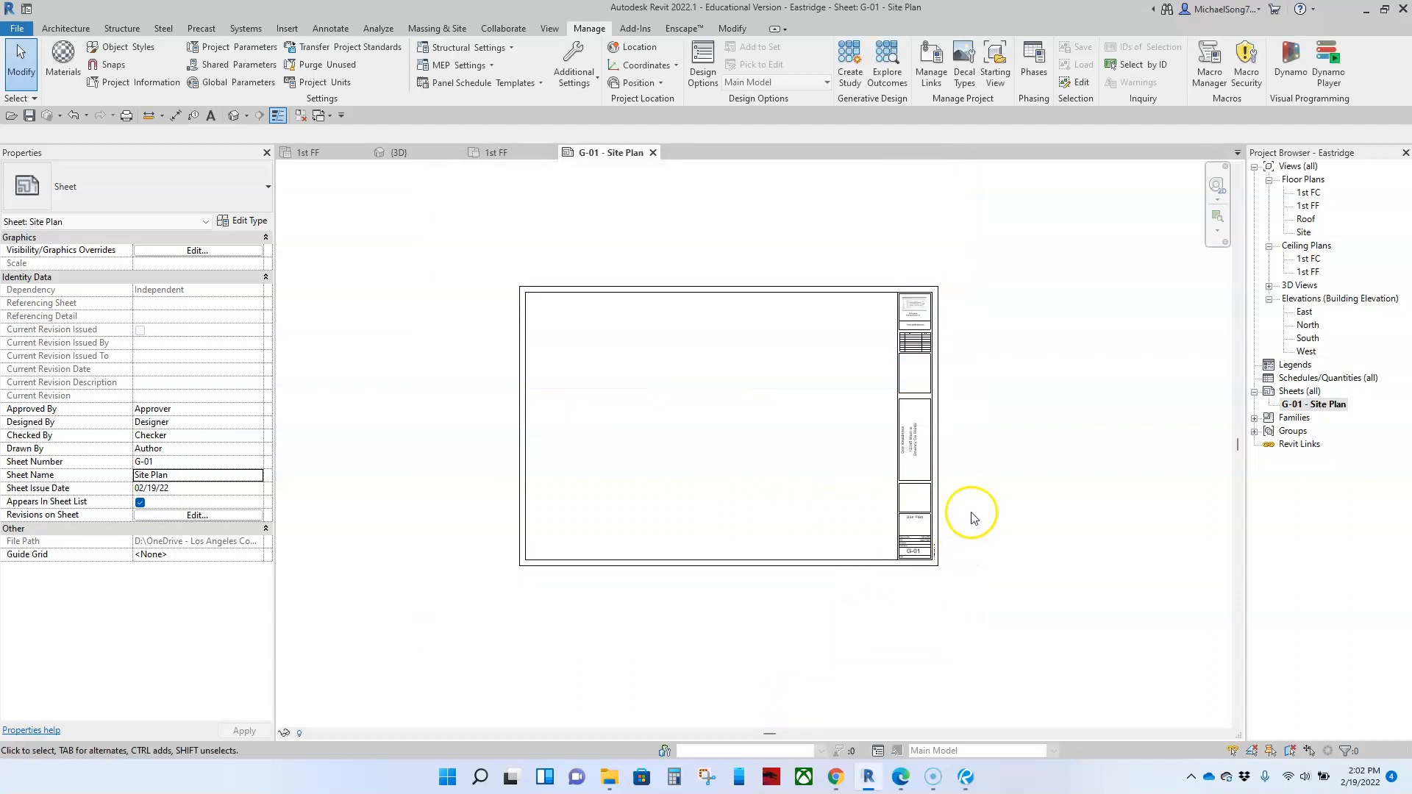
Step: Examine the project name, address, project number and date fields in the title strip of sheet G-01
{"action": "scroll", "coordinate": [928, 434], "scroll_direction": "up", "scroll_amount": 5}
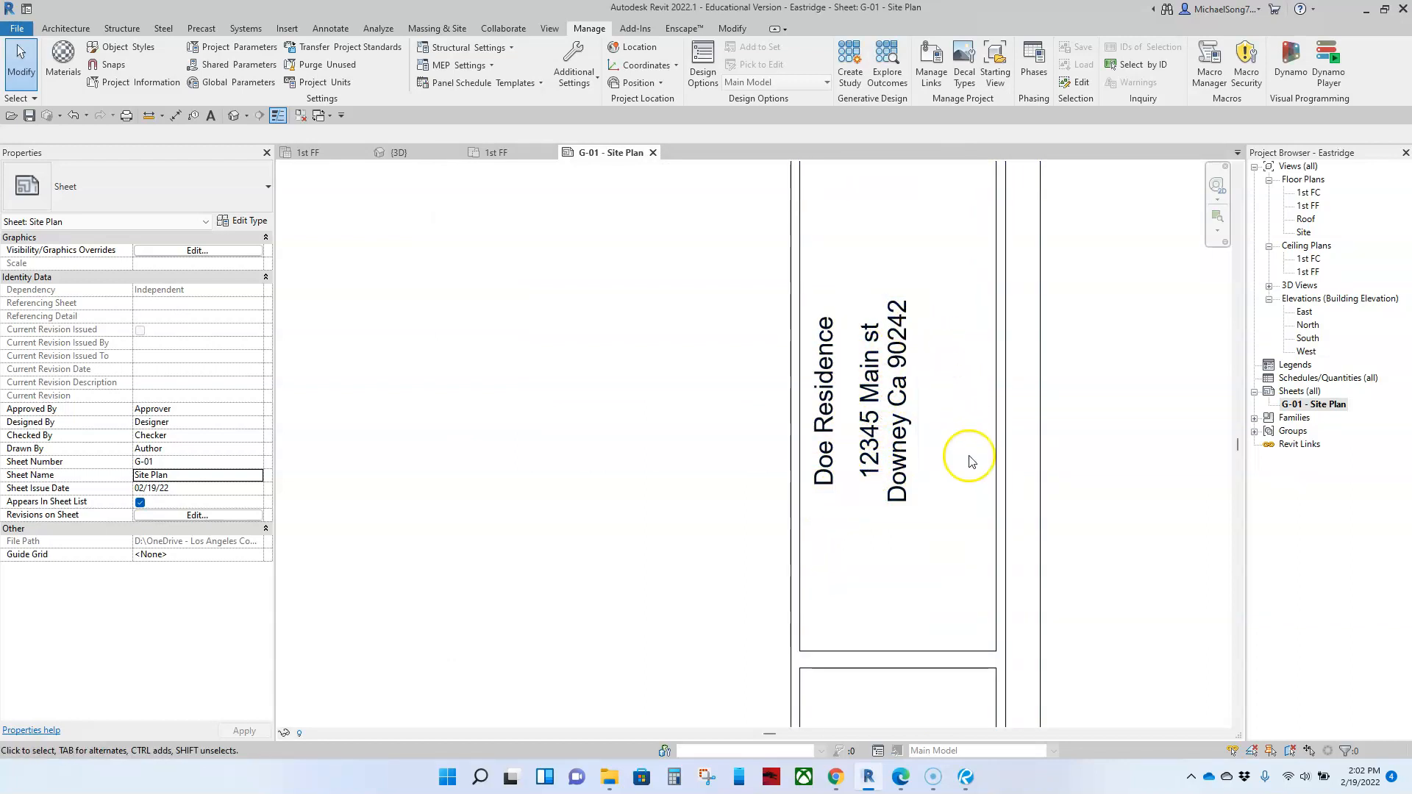
{"action": "scroll", "coordinate": [905, 485], "scroll_direction": "down", "scroll_amount": 2}
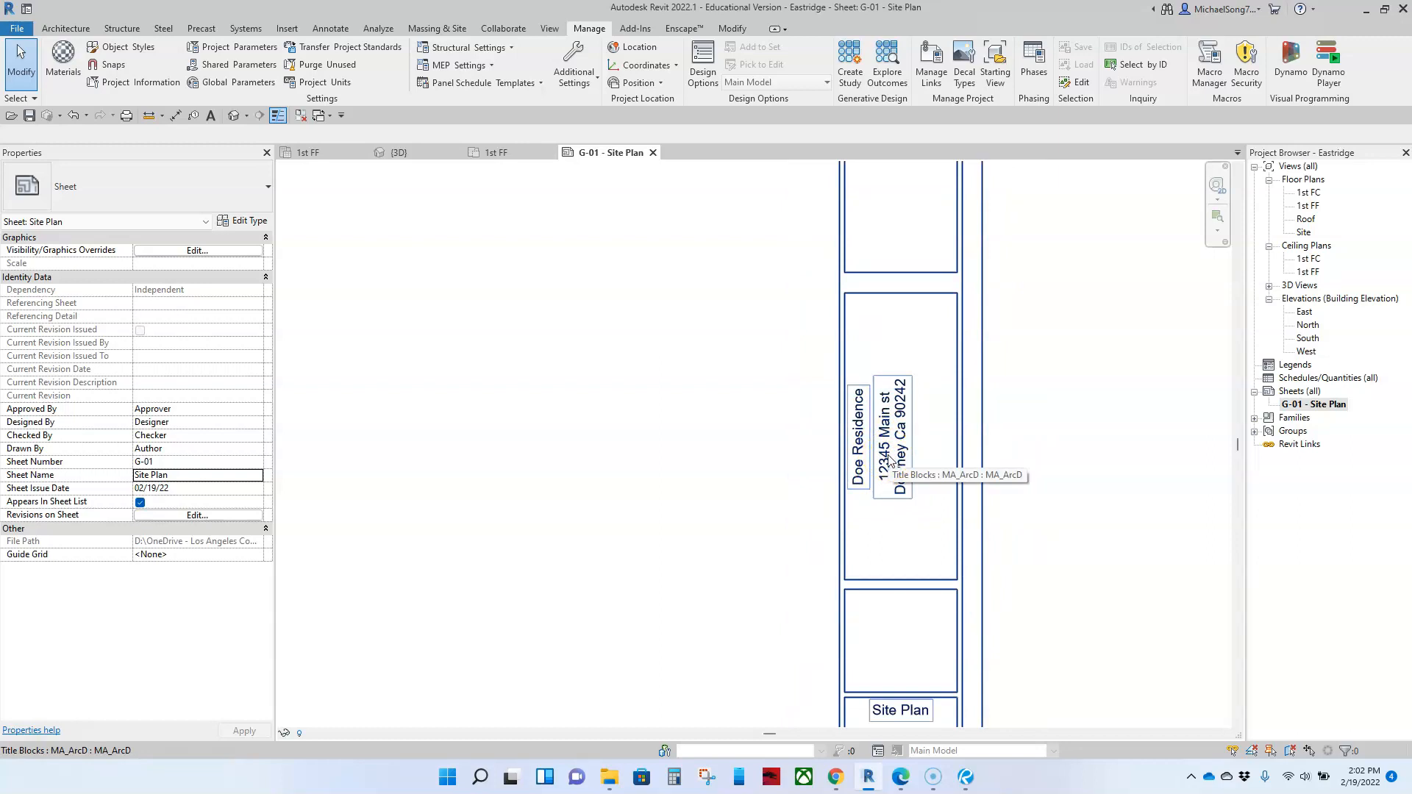
{"action": "scroll", "coordinate": [895, 524], "scroll_direction": "down", "scroll_amount": 2}
{"action": "scroll", "coordinate": [908, 567], "scroll_direction": "up", "scroll_amount": 4}
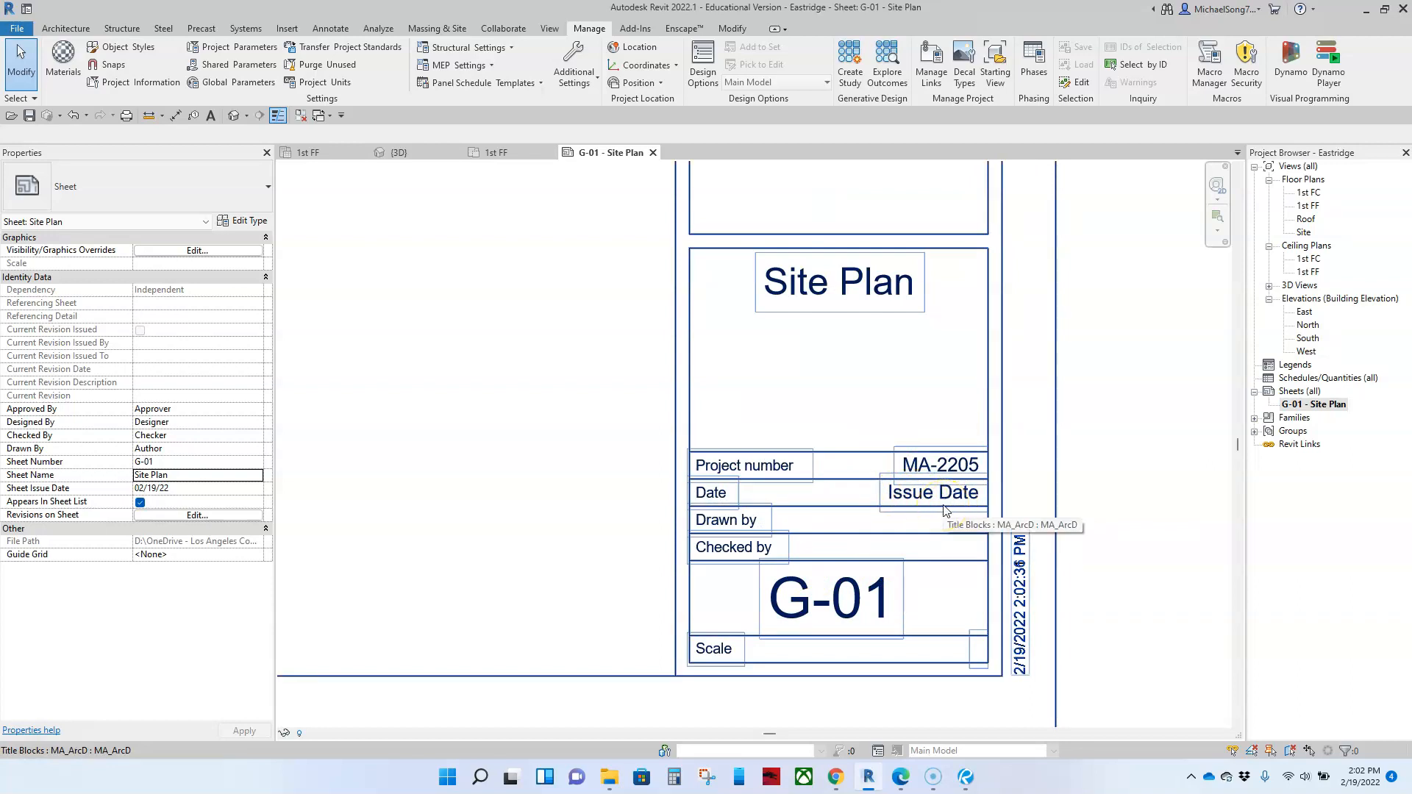
{"action": "scroll", "coordinate": [946, 511], "scroll_direction": "down", "scroll_amount": 4}
{"action": "scroll", "coordinate": [977, 472], "scroll_direction": "down", "scroll_amount": 5}
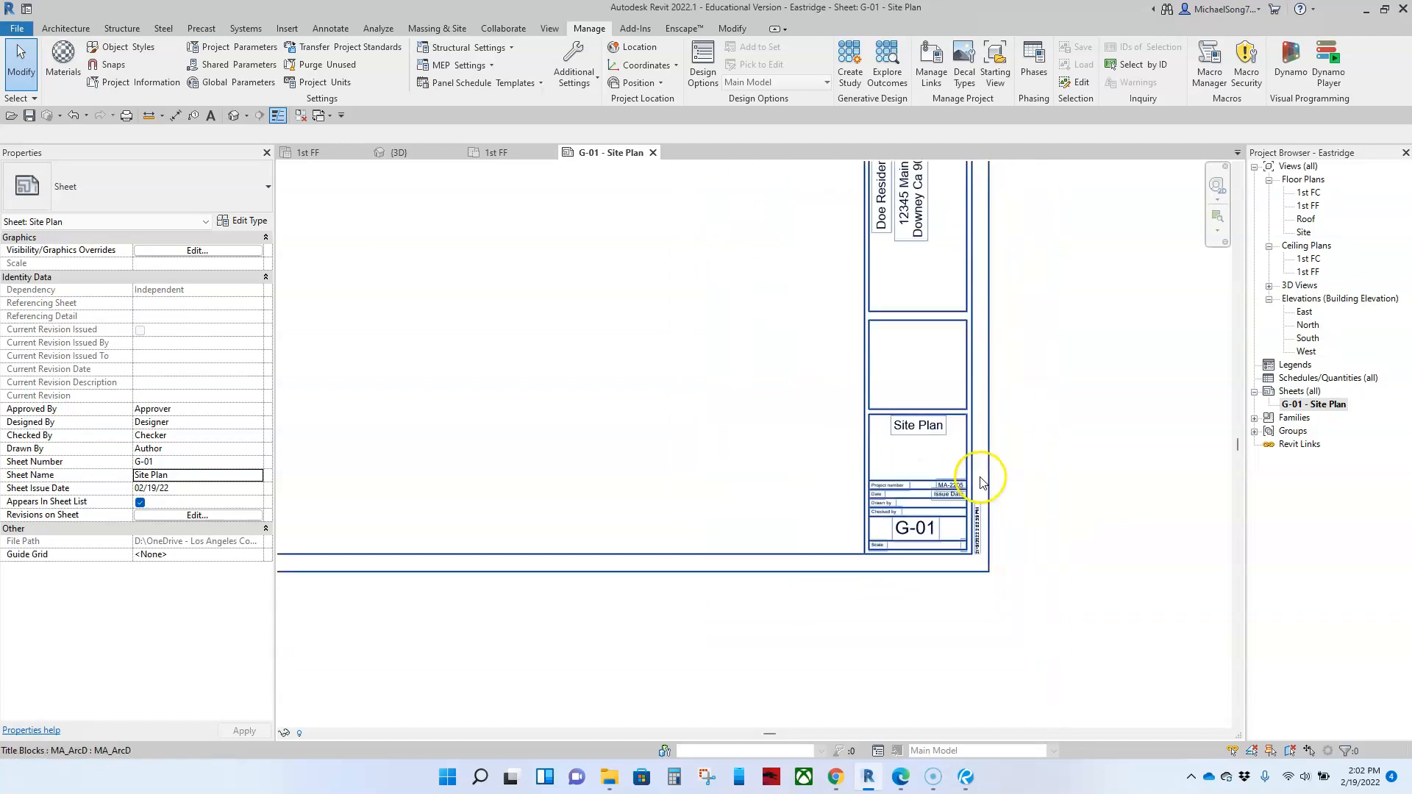
{"action": "left_click", "coordinate": [958, 400]}
{"action": "left_click", "coordinate": [1012, 404]}
{"action": "scroll", "coordinate": [1008, 398], "scroll_direction": "up", "scroll_amount": 6}
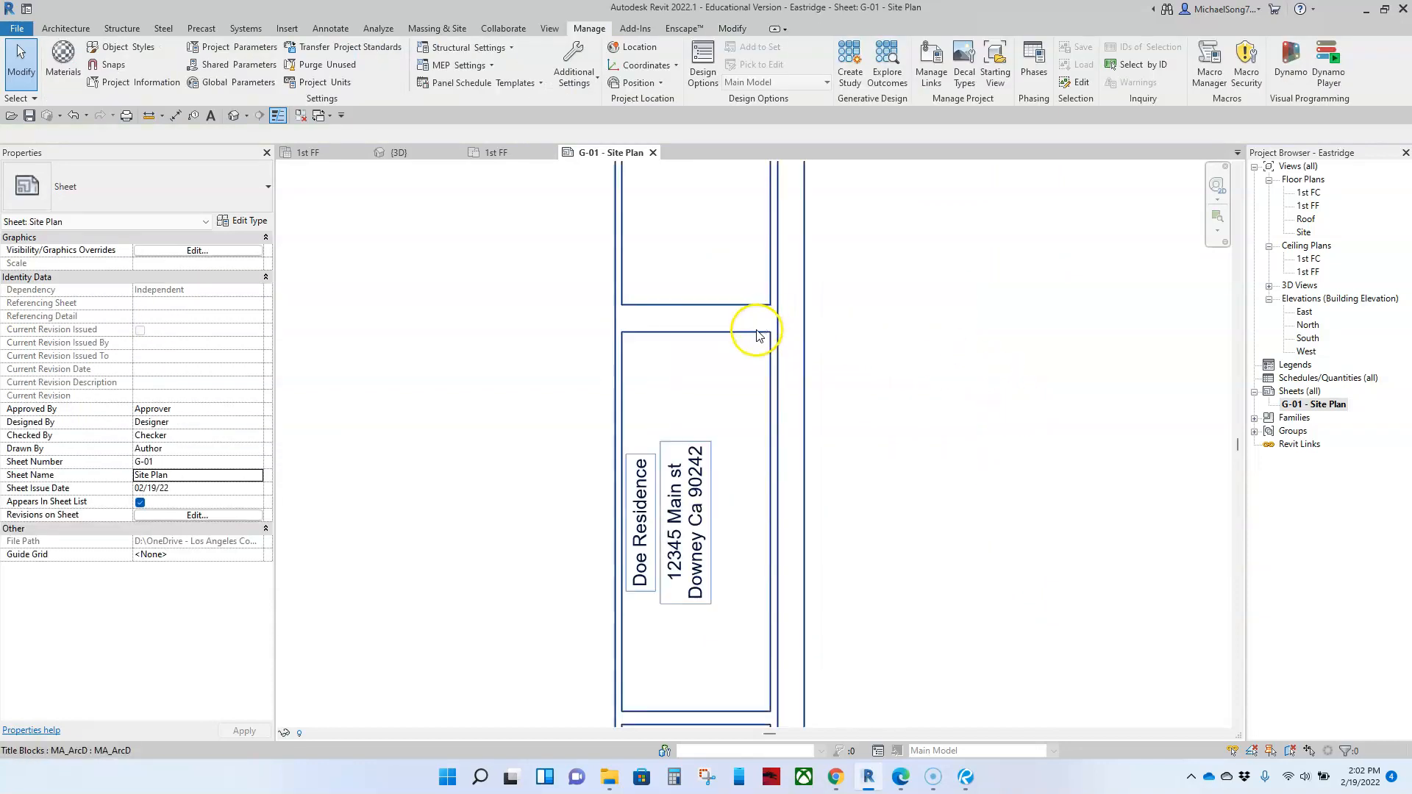
{"action": "left_click", "coordinate": [765, 316]}
{"action": "scroll", "coordinate": [784, 430], "scroll_direction": "down", "scroll_amount": 5}
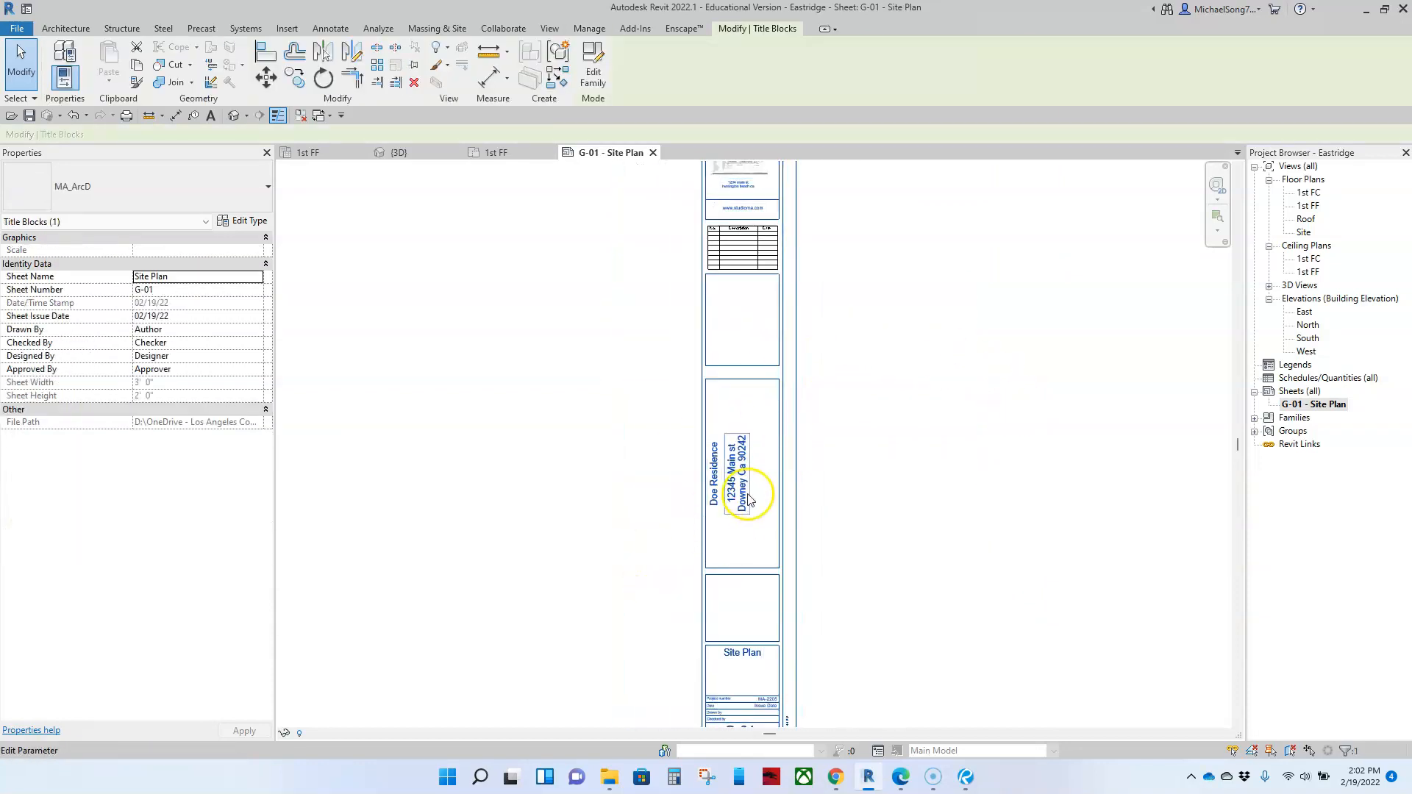
{"action": "scroll", "coordinate": [751, 474], "scroll_direction": "down", "scroll_amount": 2}
{"action": "middle_click_drag", "start_coordinate": [804, 527], "coordinate": [951, 506]}
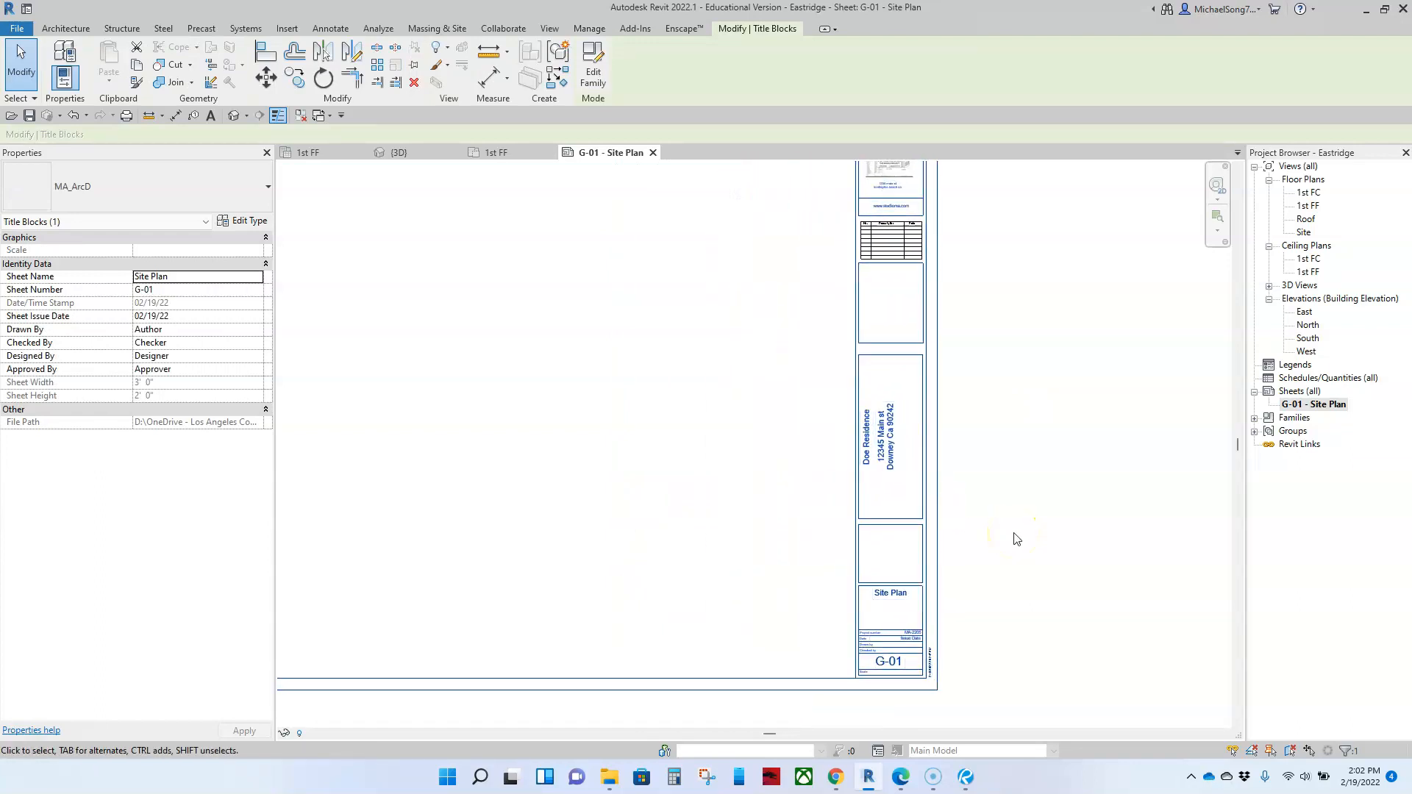
{"action": "left_click", "coordinate": [1014, 533]}
{"action": "scroll", "coordinate": [868, 630], "scroll_direction": "up", "scroll_amount": 2}
{"action": "scroll", "coordinate": [784, 546], "scroll_direction": "down", "scroll_amount": 3}
{"action": "middle_click_drag", "start_coordinate": [631, 424], "coordinate": [830, 441]}
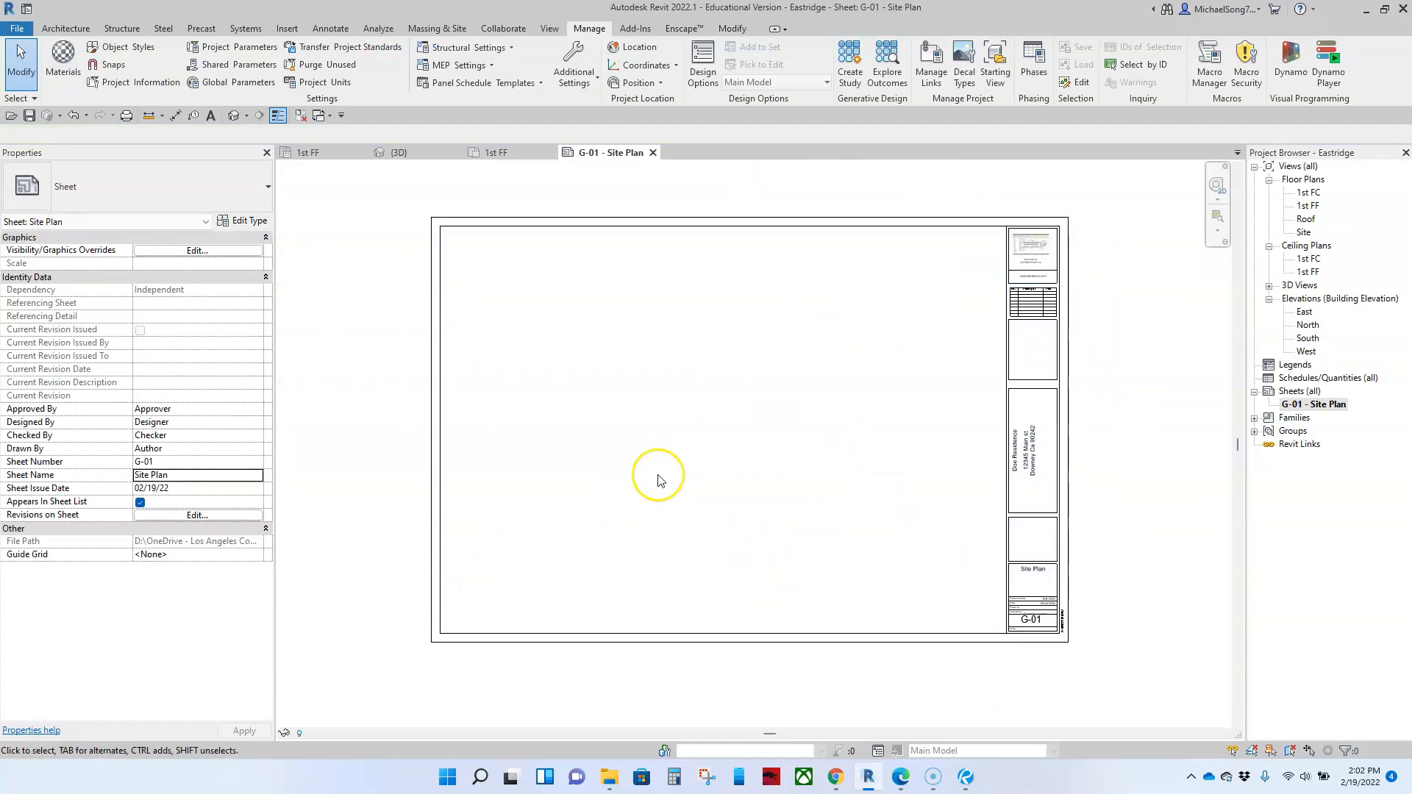